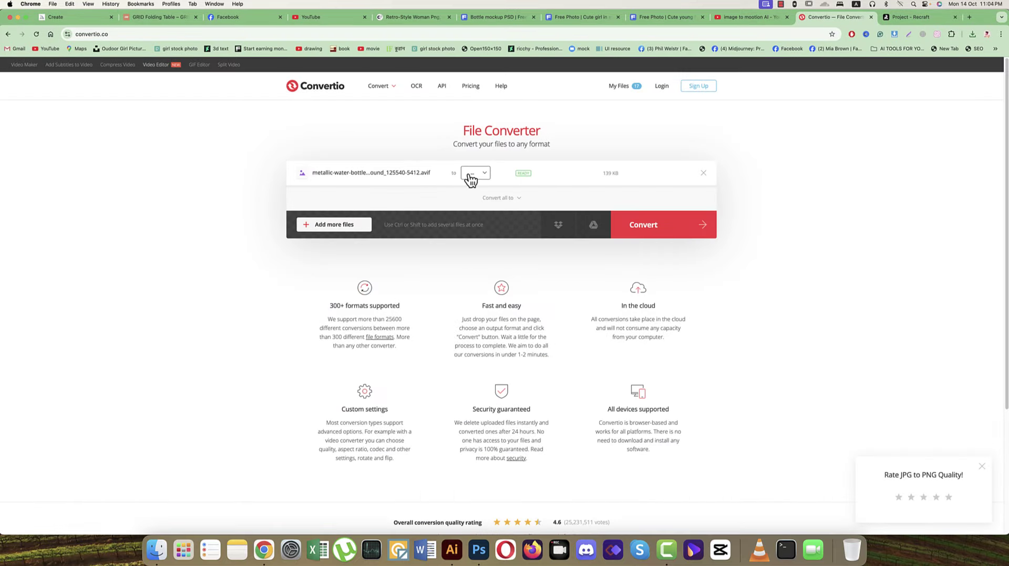
Convert the metallic water bottle AVIF file to JPG and save the converted image in Downloads
{"action": "left_click", "coordinate": [473, 173]}
{"action": "left_click", "coordinate": [528, 221]}
{"action": "left_click", "coordinate": [688, 225]}
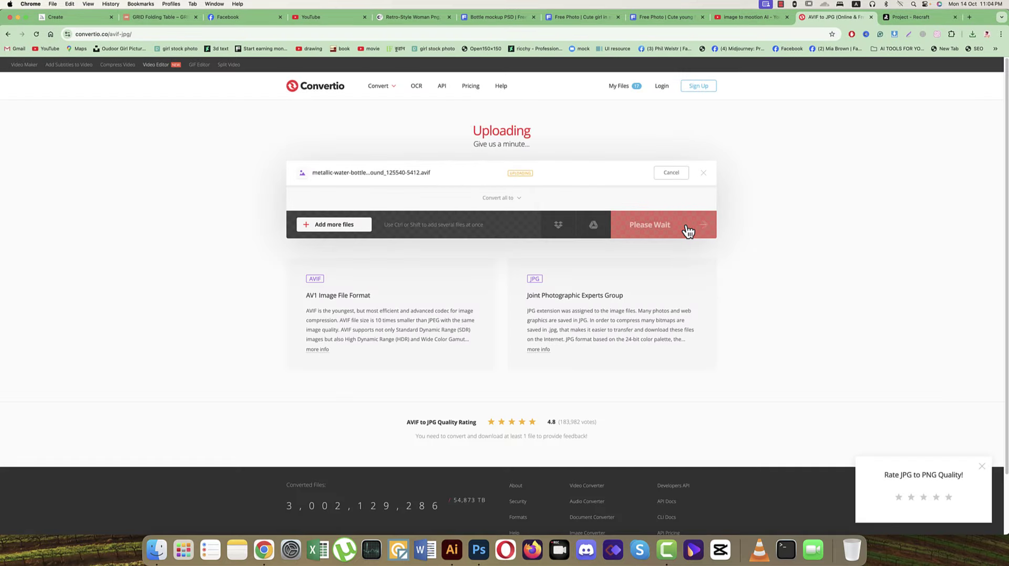
{"action": "left_click", "coordinate": [495, 17]}
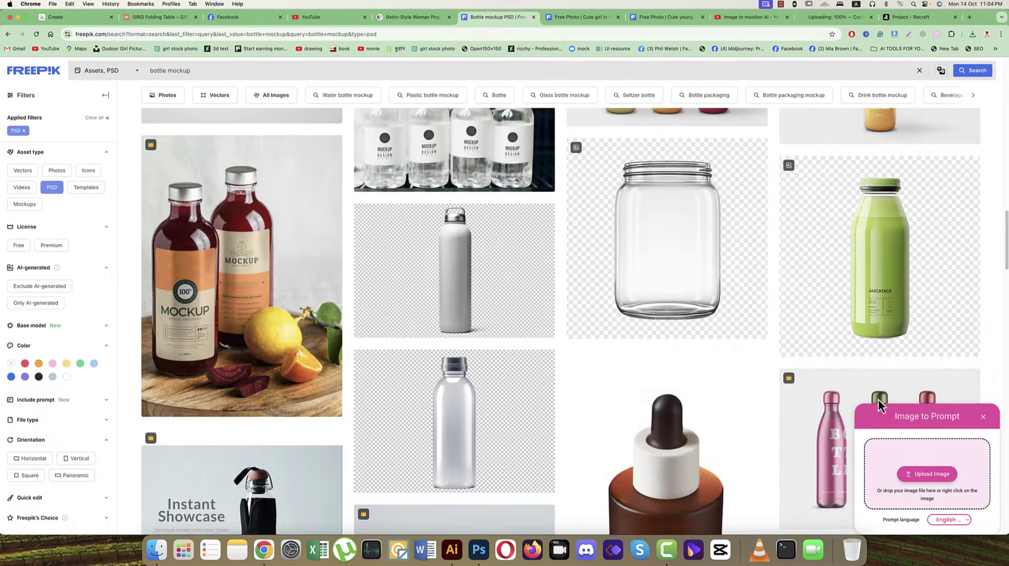
{"action": "left_click", "coordinate": [831, 16]}
{"action": "left_click", "coordinate": [691, 175]}
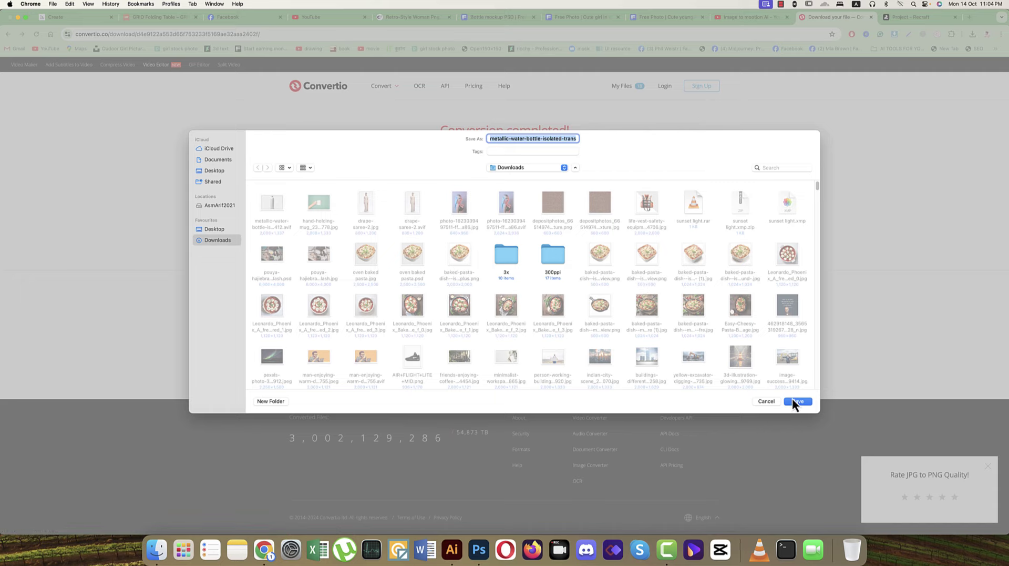
{"action": "left_click", "coordinate": [795, 400]}
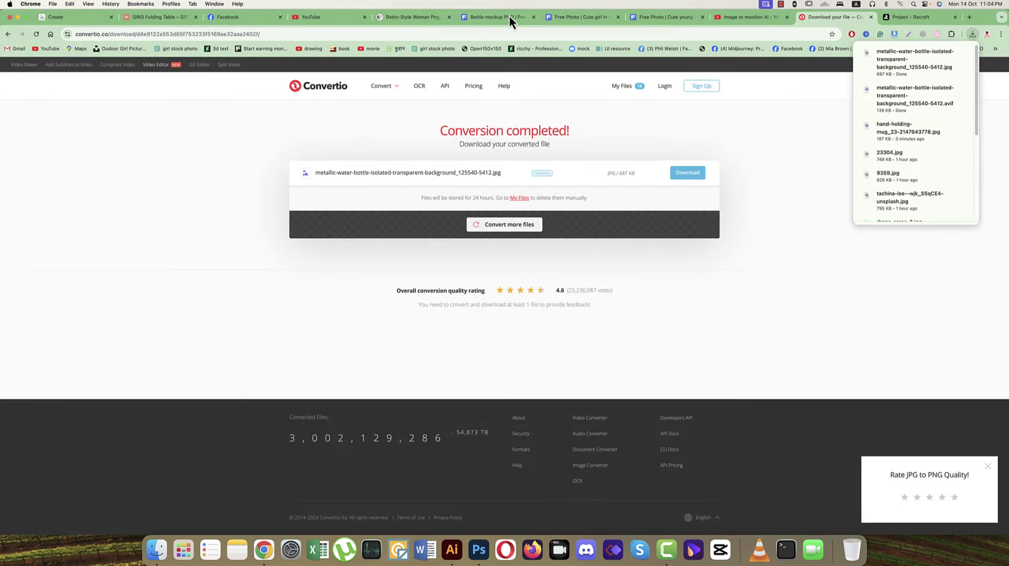
Return to the Freepik page and upload the converted metallic water bottle JPG to the Image to Prompt tool
{"action": "left_click", "coordinate": [486, 16]}
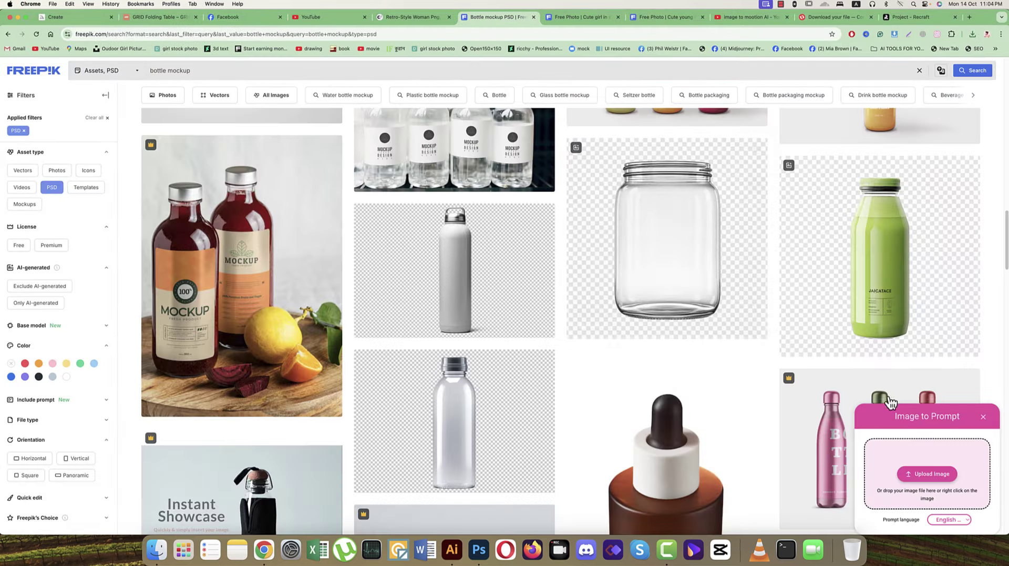
{"action": "left_click", "coordinate": [941, 474]}
{"action": "double_click", "coordinate": [279, 179]}
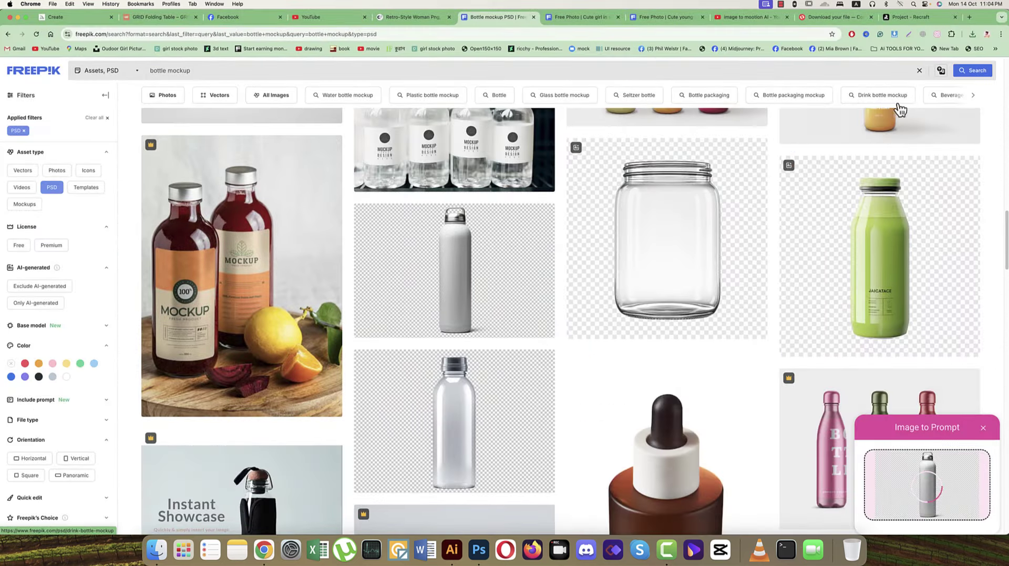
Switch to the Recraft project and add a new raster image frame in the empty space beside the white mug
{"action": "left_click", "coordinate": [906, 16]}
{"action": "left_click", "coordinate": [521, 515]}
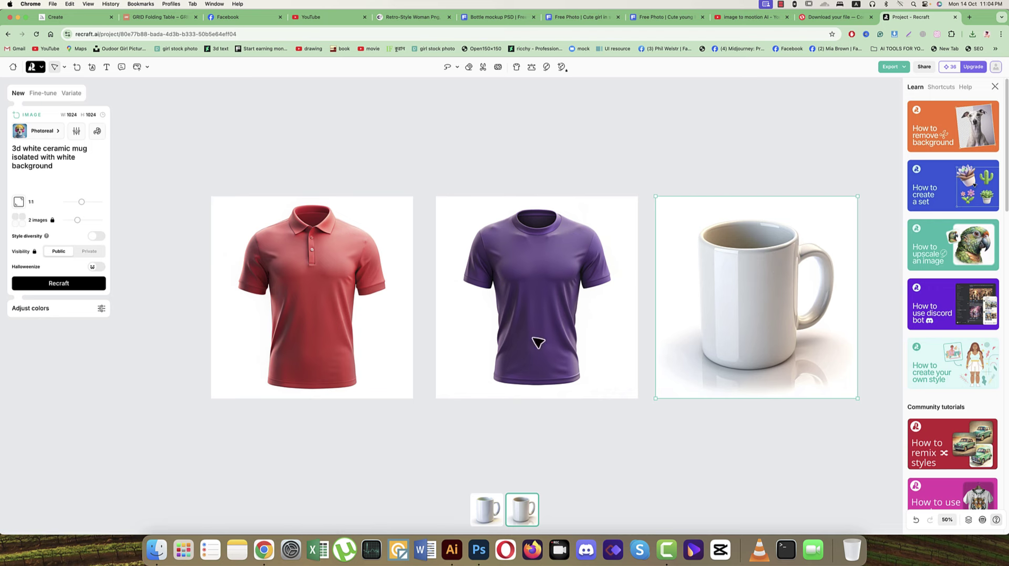
{"action": "left_click_drag", "start_coordinate": [689, 435], "coordinate": [259, 415]}
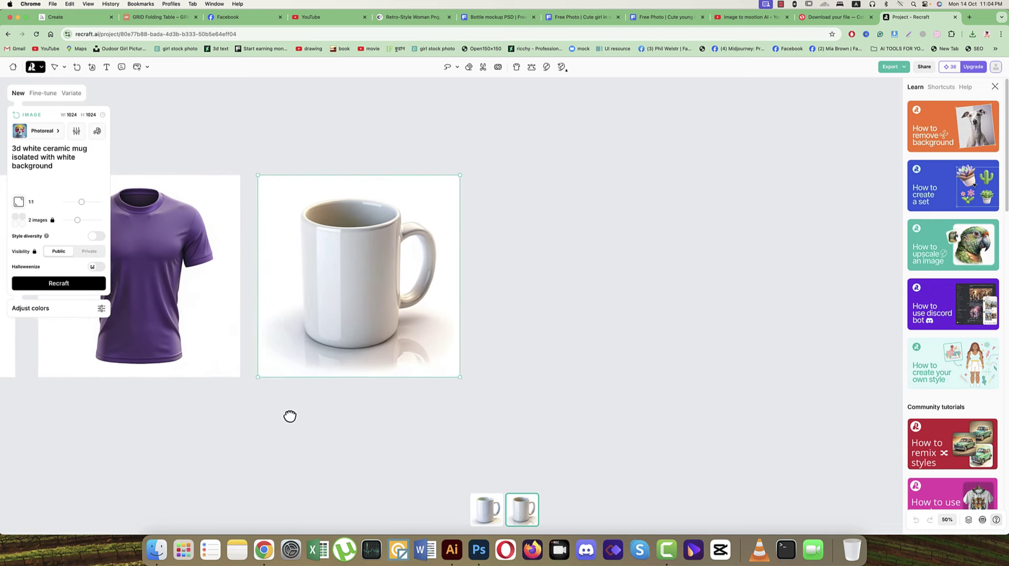
{"action": "left_click", "coordinate": [534, 189]}
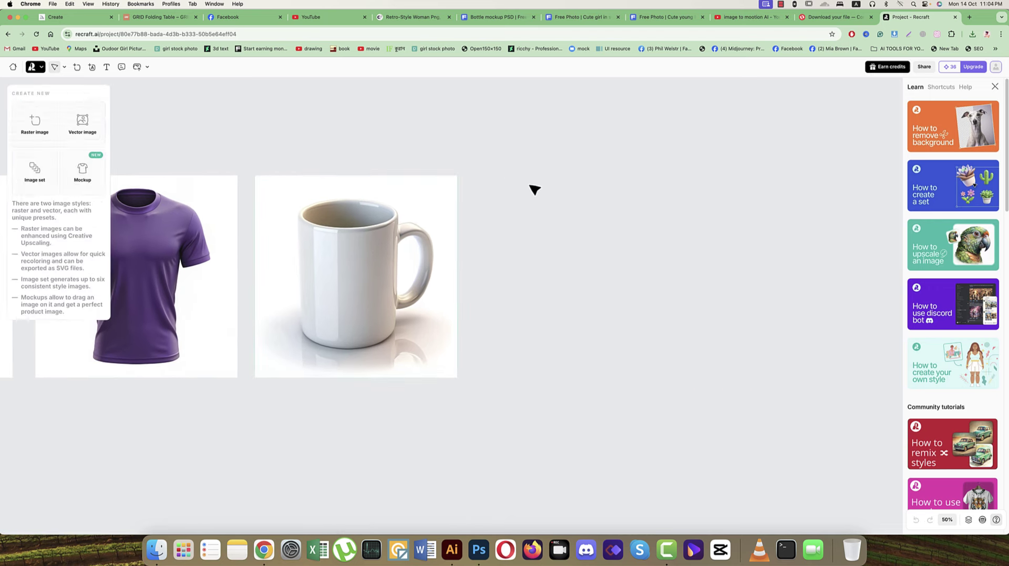
{"action": "left_click", "coordinate": [42, 124]}
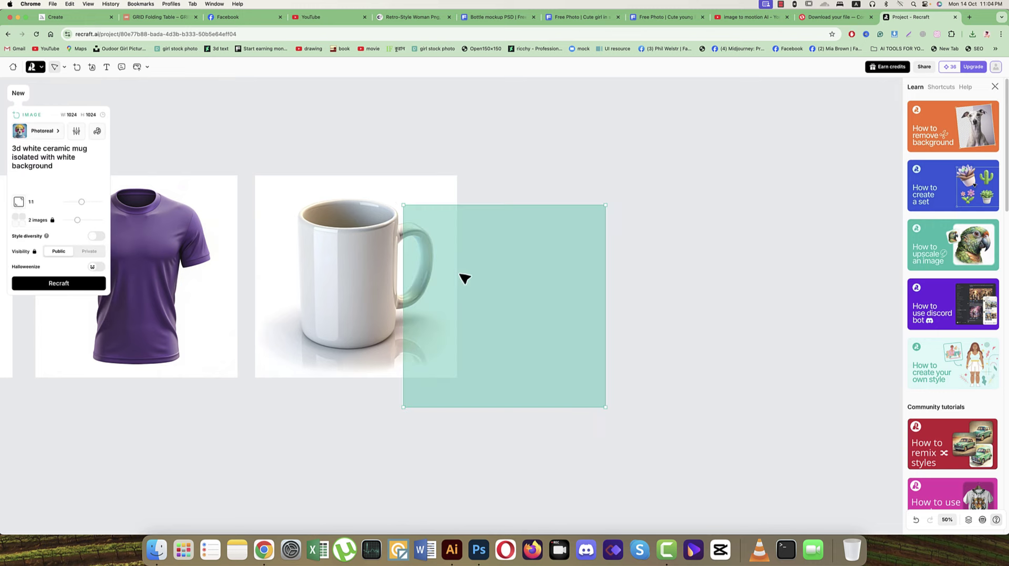
{"action": "left_click", "coordinate": [556, 268]}
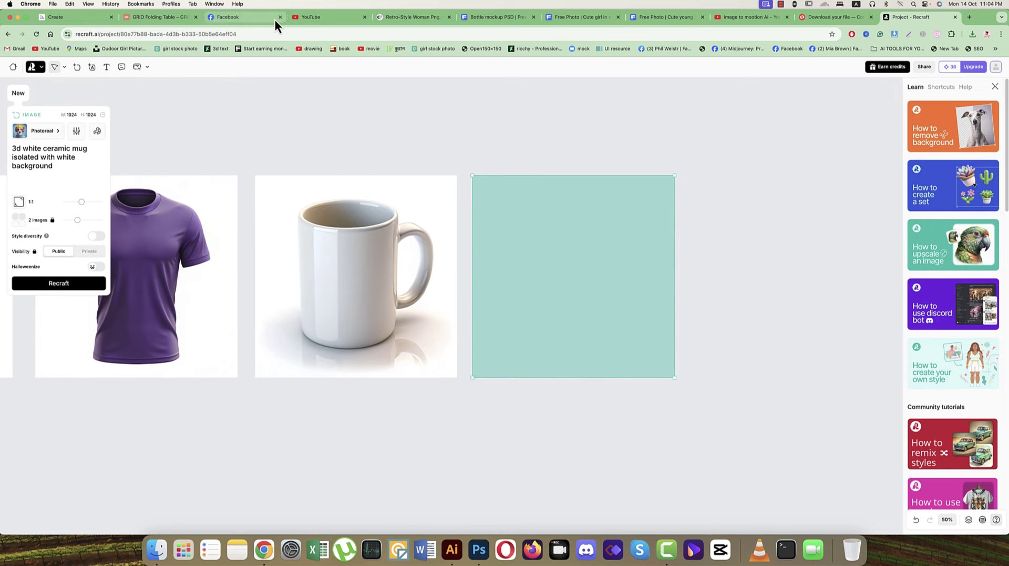
Copy "Sleek white metal water bottle, minimalist design" from the generated prompt and replace the mug prompt in Recraft with it
{"action": "left_click", "coordinate": [498, 18]}
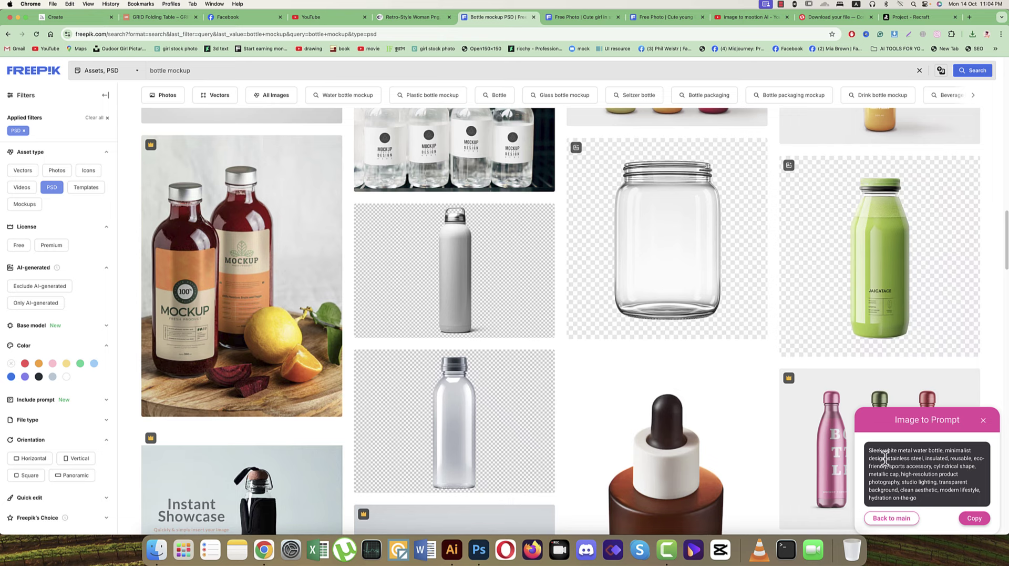
{"action": "left_click_drag", "start_coordinate": [885, 457], "coordinate": [868, 451]}
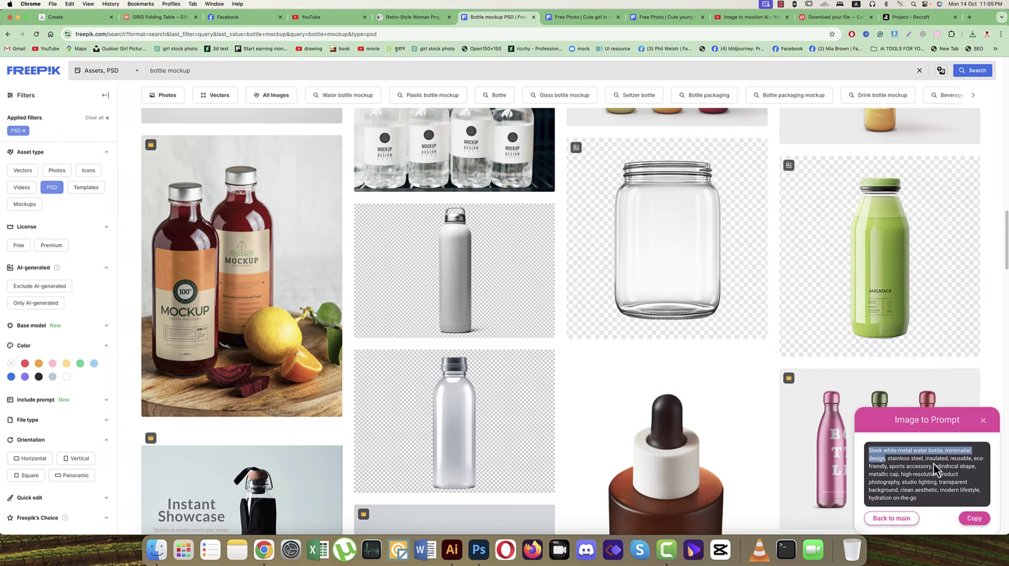
{"action": "key", "text": "super+c"}
{"action": "left_click", "coordinate": [919, 21]}
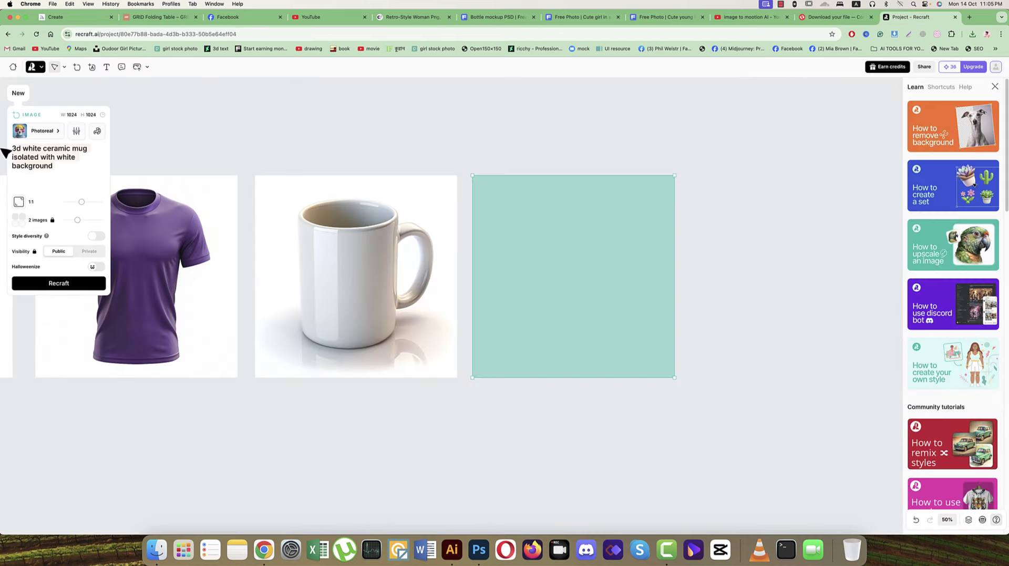
{"action": "key", "text": "super+v"}
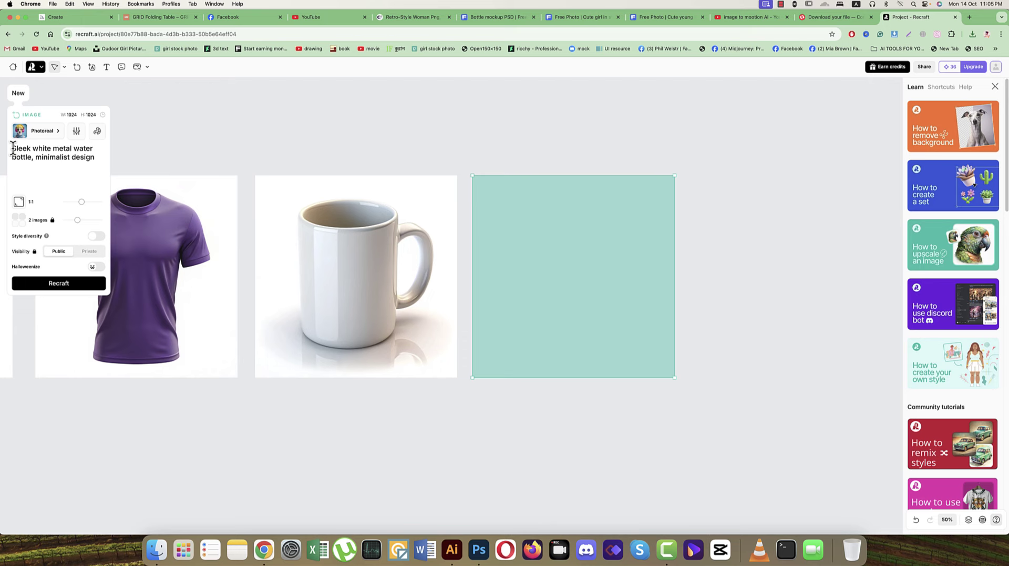
Prefix the bottle prompt with "3d", generate the images, and choose the second variation with the grey background
{"action": "left_click", "coordinate": [13, 148]}
{"action": "type", "text": "3d"}
{"action": "left_click", "coordinate": [62, 287]}
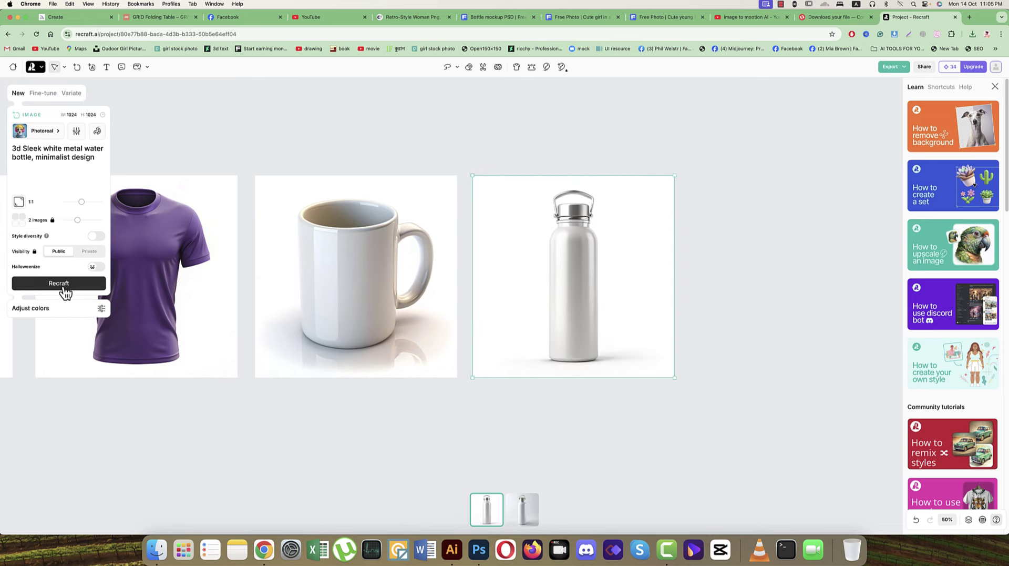
{"action": "left_click", "coordinate": [523, 508]}
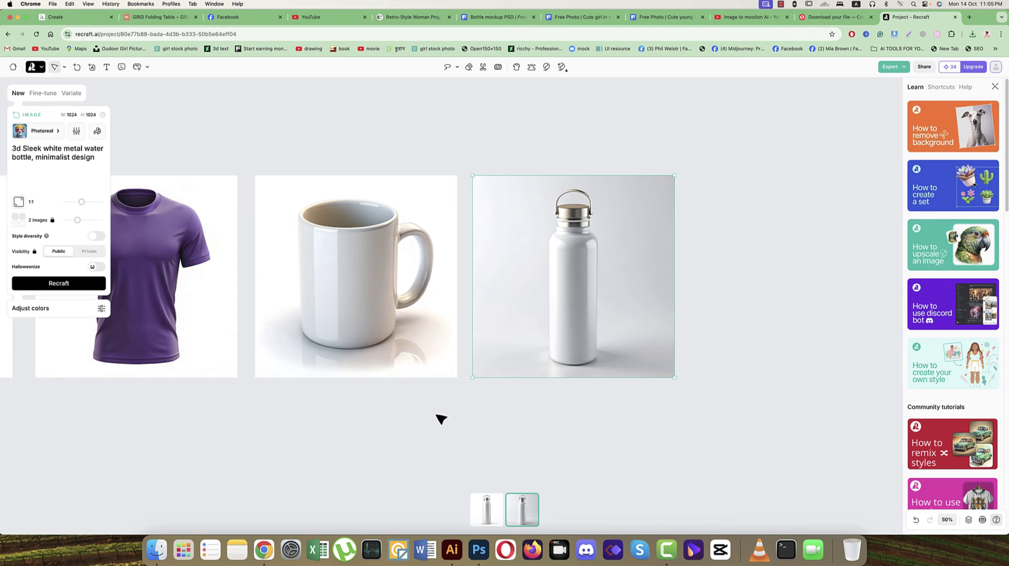
{"action": "left_click_drag", "start_coordinate": [669, 440], "coordinate": [355, 431]}
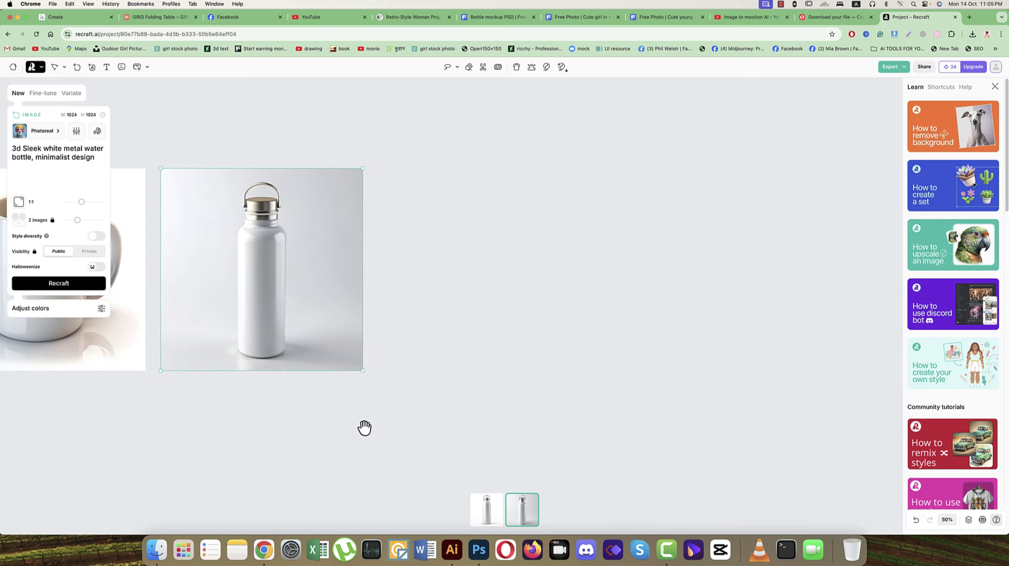
{"action": "left_click", "coordinate": [481, 391]}
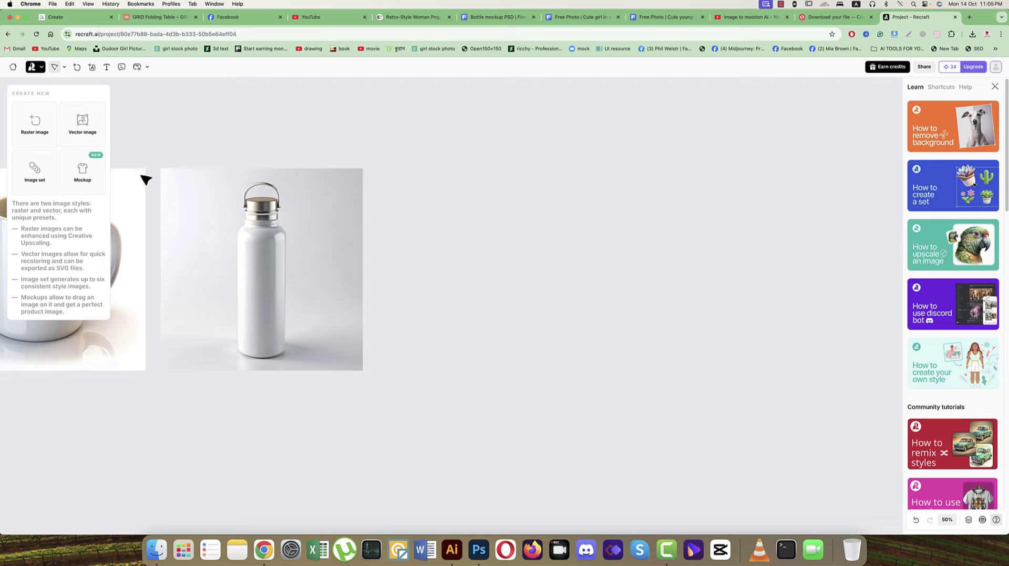
Return to Freepik and search its PSD assets for "outdoor mockup"
{"action": "left_click", "coordinate": [494, 20]}
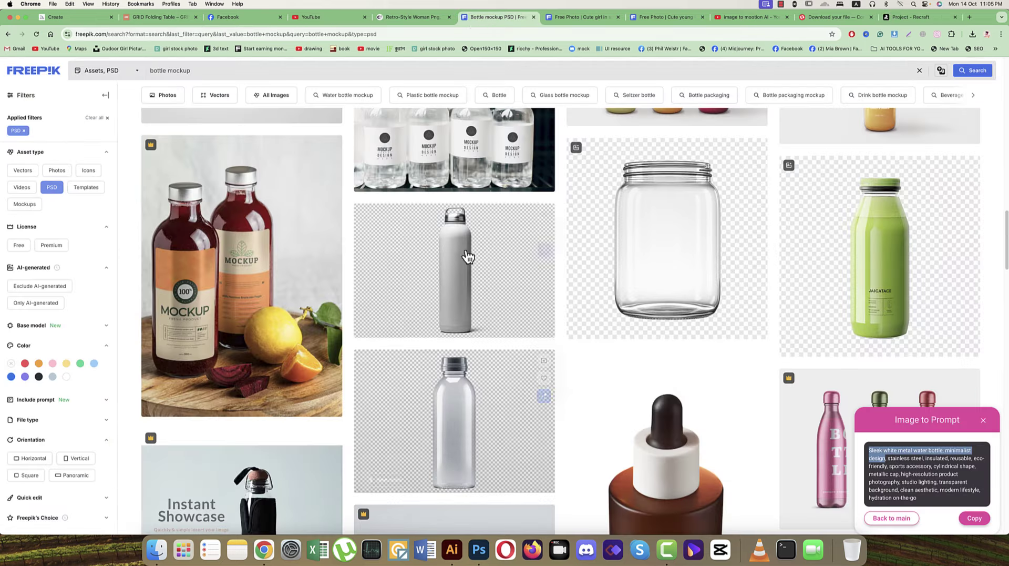
{"action": "scroll", "coordinate": [462, 265], "scroll_direction": "up", "scroll_amount": 10}
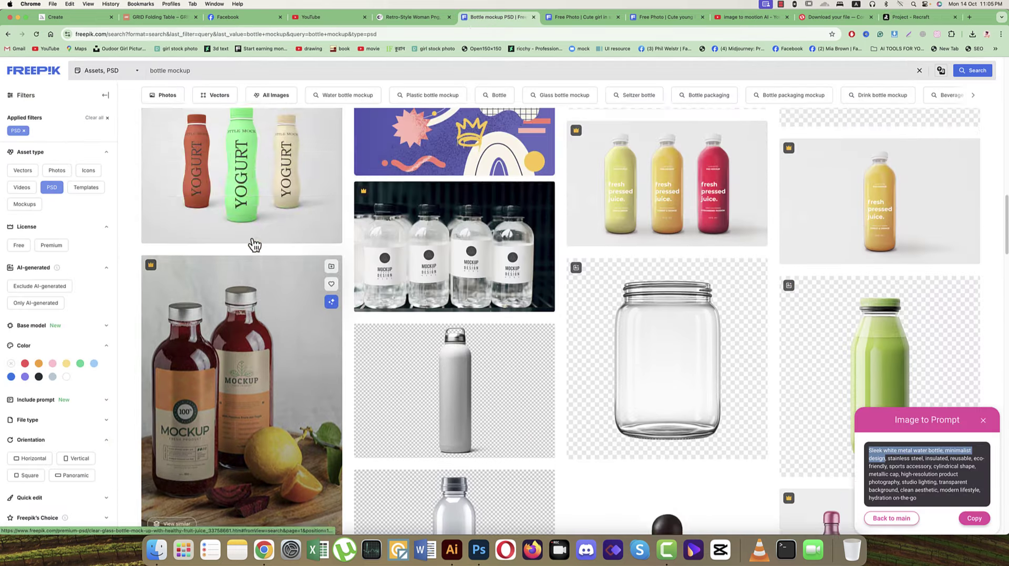
{"action": "scroll", "coordinate": [251, 277], "scroll_direction": "up", "scroll_amount": 8}
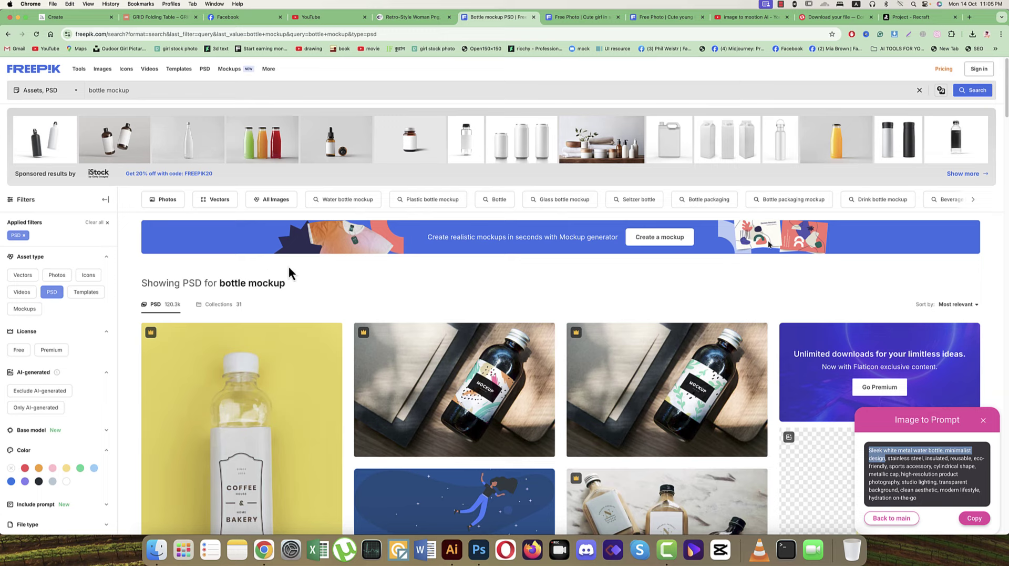
{"action": "left_click_drag", "start_coordinate": [154, 97], "coordinate": [72, 96]}
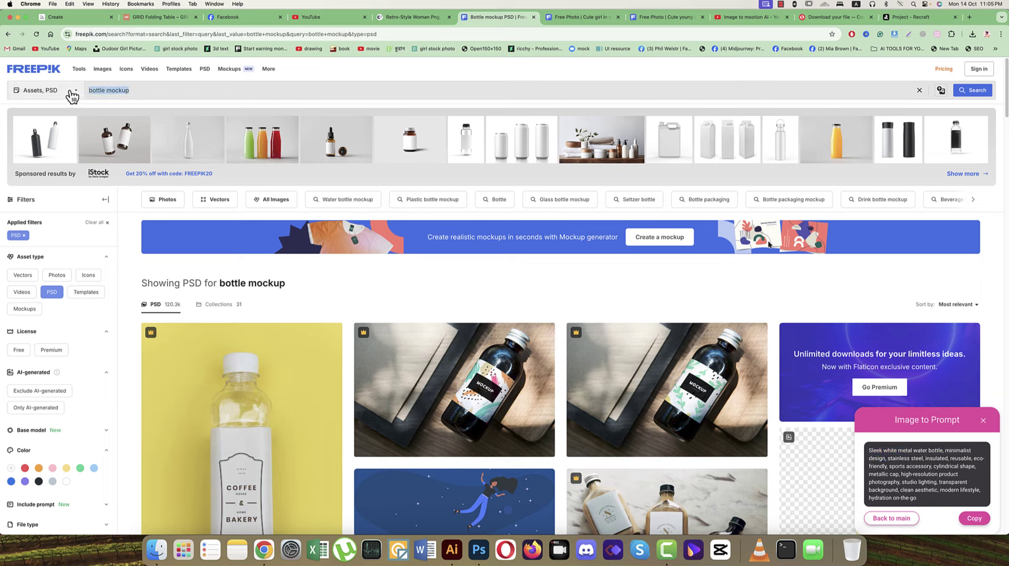
{"action": "type", "text": "oor"}
{"action": "key", "text": "Return"}
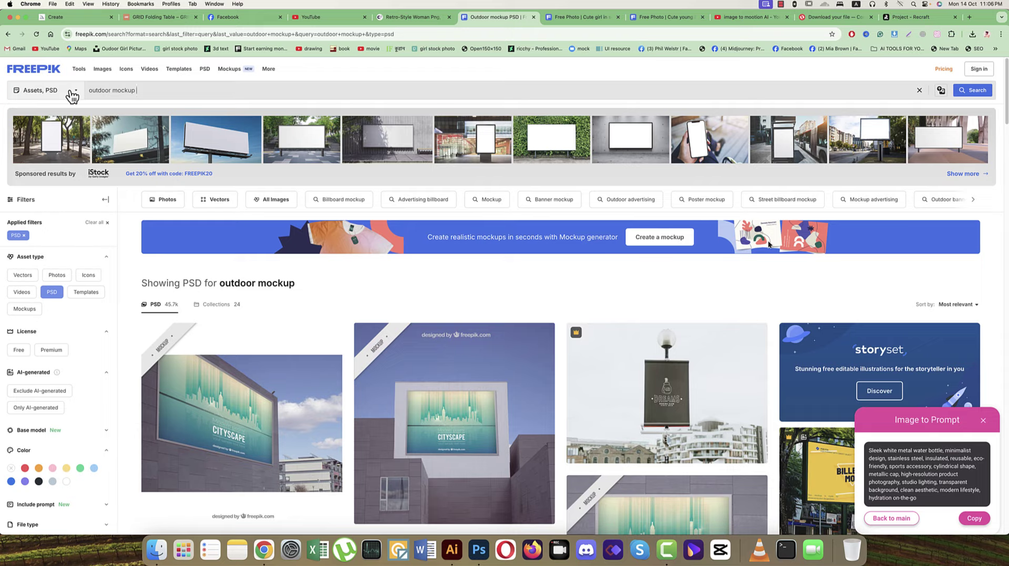
Open the Street Billboard Mockup with "YOUR DESIGN HERE", save its preview image to Downloads, and close the preview
{"action": "scroll", "coordinate": [440, 274], "scroll_direction": "down", "scroll_amount": 6}
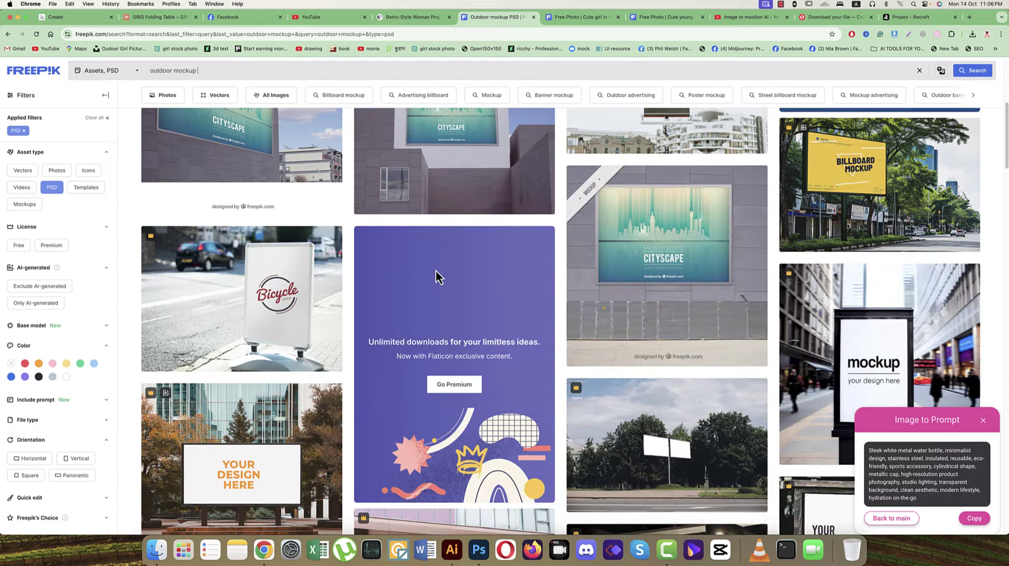
{"action": "scroll", "coordinate": [287, 292], "scroll_direction": "down", "scroll_amount": 3}
{"action": "left_click", "coordinate": [261, 307]}
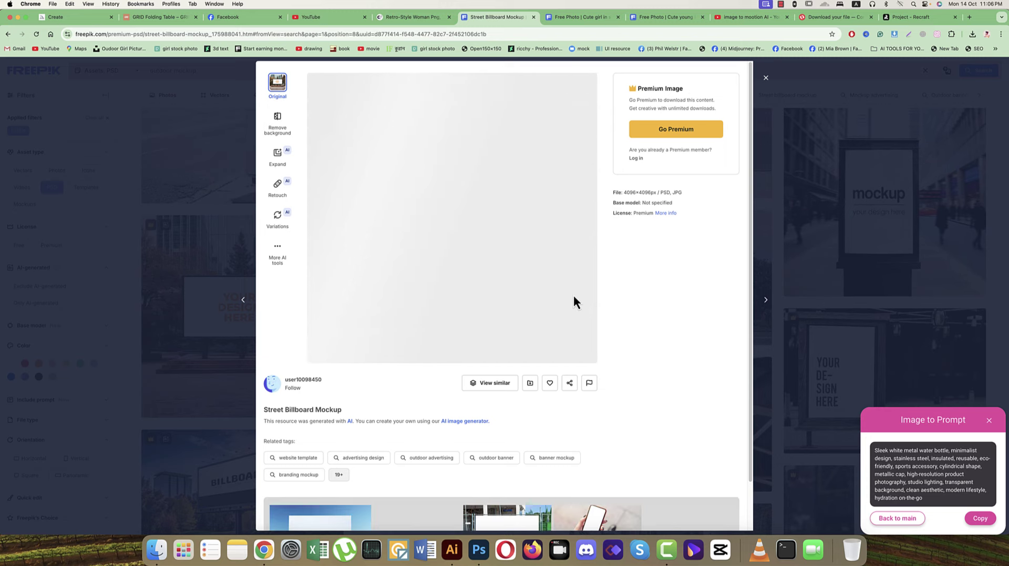
{"action": "right_click", "coordinate": [505, 193]}
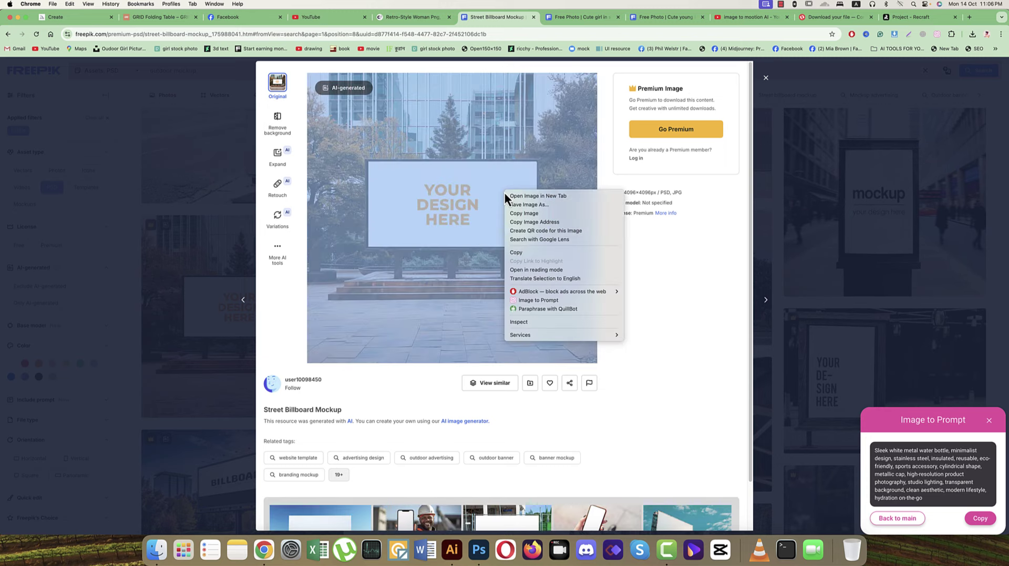
{"action": "left_click", "coordinate": [521, 207]}
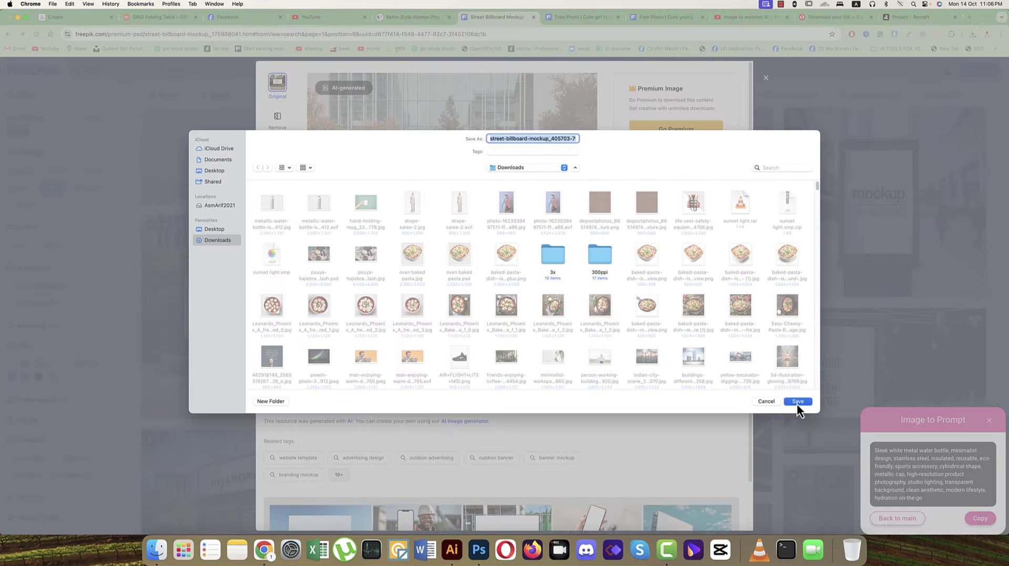
{"action": "left_click", "coordinate": [797, 401]}
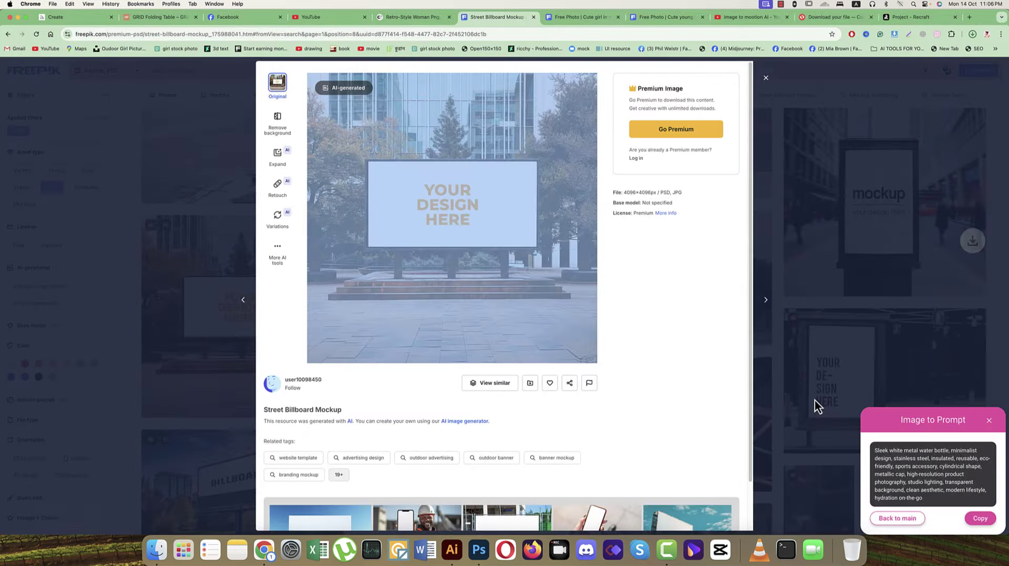
{"action": "left_click", "coordinate": [931, 503]}
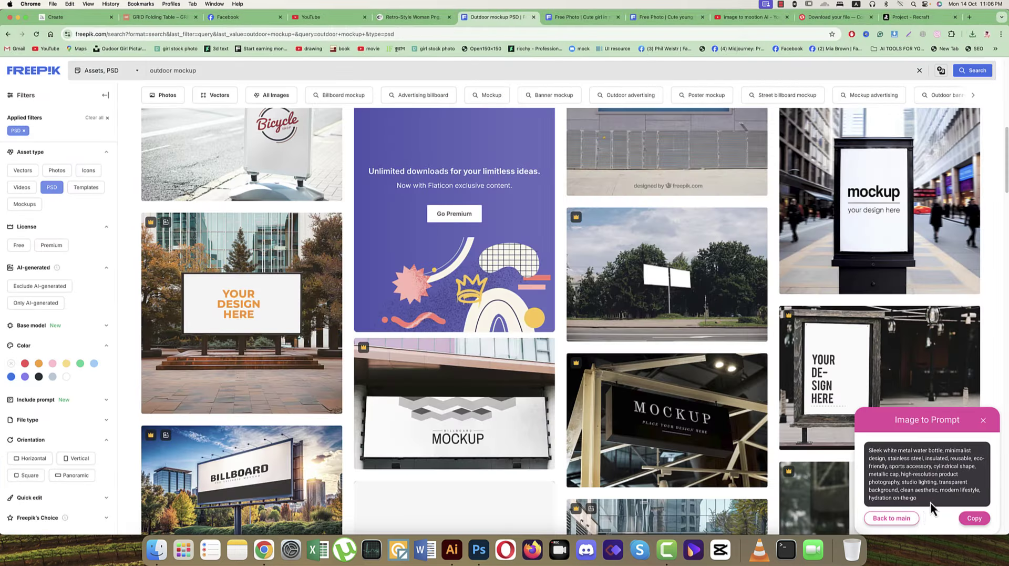
Start a new Image to Prompt upload and preview the saved street billboard JPG in the file chooser
{"action": "left_click", "coordinate": [902, 519]}
{"action": "left_click", "coordinate": [928, 475]}
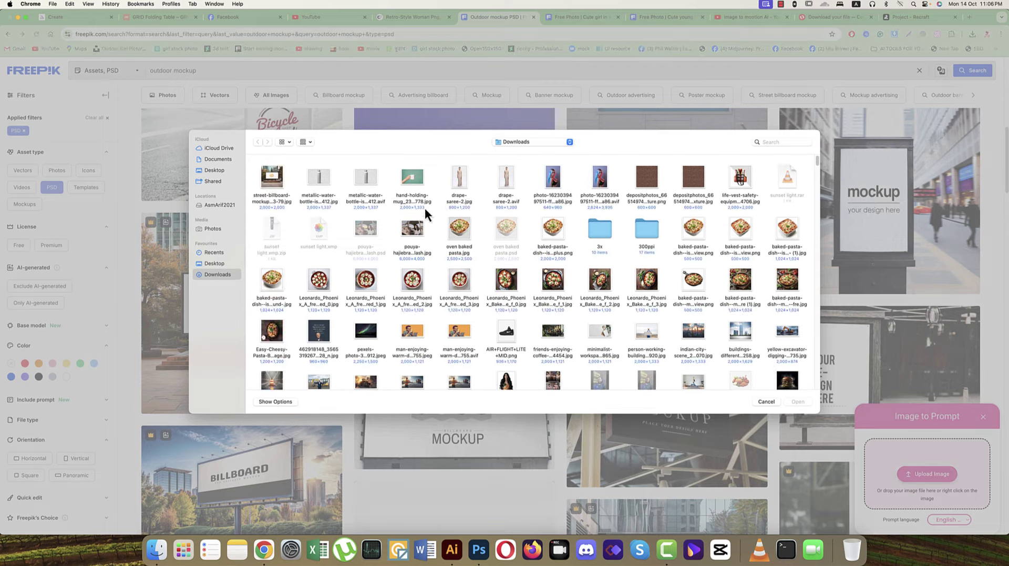
{"action": "left_click", "coordinate": [279, 180]}
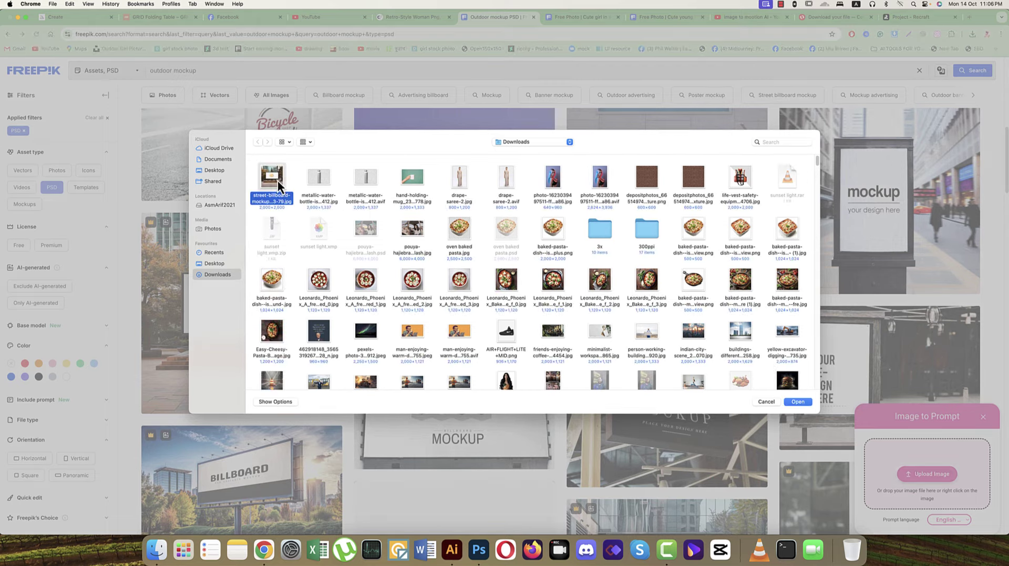
{"action": "right_click", "coordinate": [277, 180]}
{"action": "key", "text": "Escape"}
{"action": "key", "text": "space"}
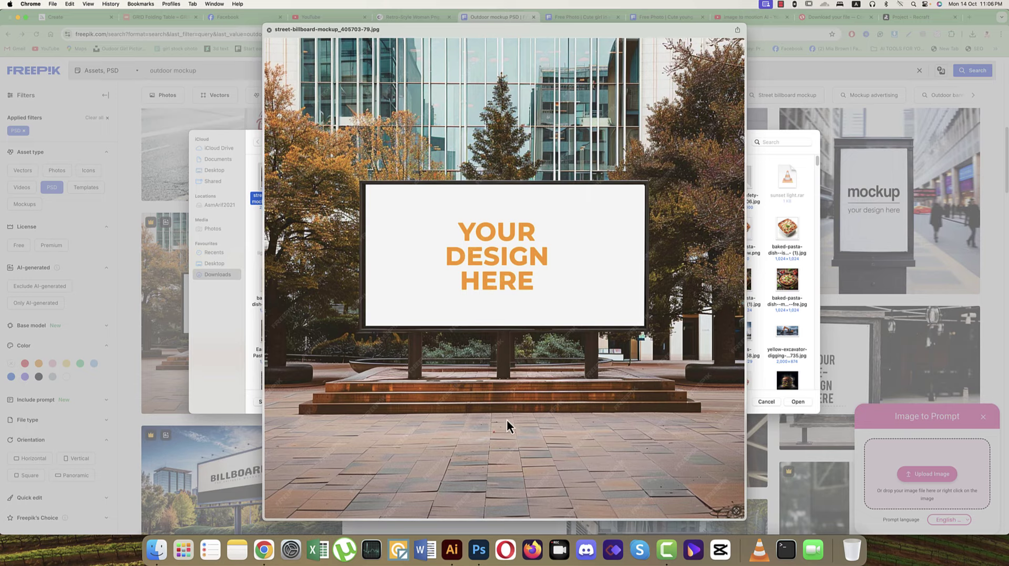
{"action": "key", "text": "space"}
Switch to Photoshop, open the street billboard mockup JPG from Downloads, and close the Nik Collection panel
{"action": "left_click", "coordinate": [479, 550]}
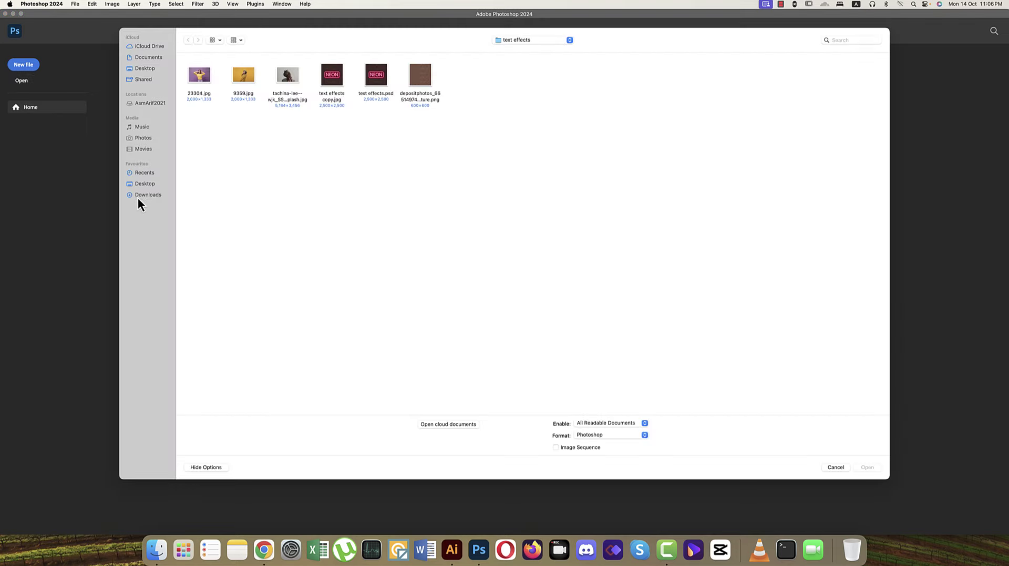
{"action": "left_click", "coordinate": [139, 196]}
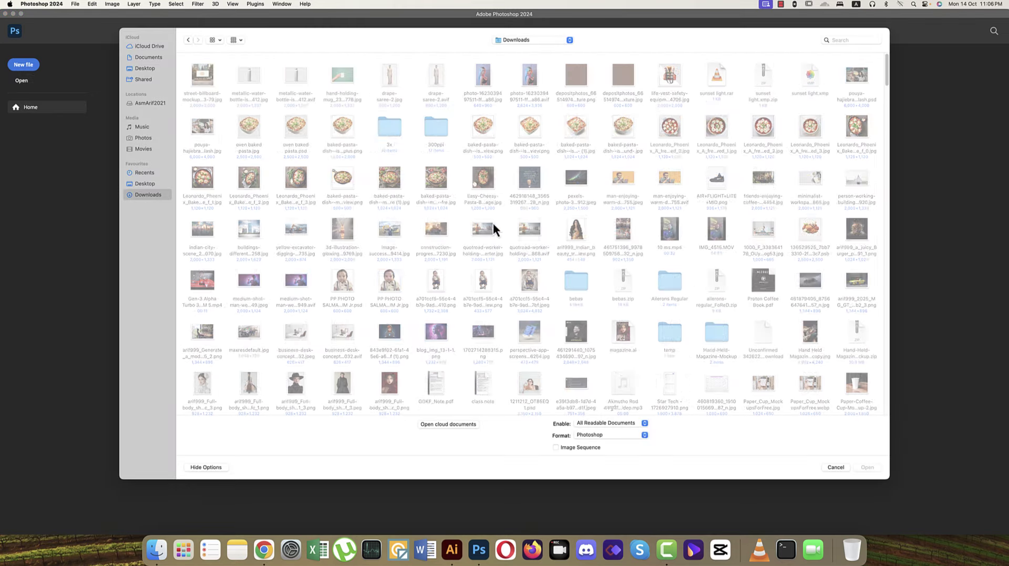
{"action": "double_click", "coordinate": [201, 74]}
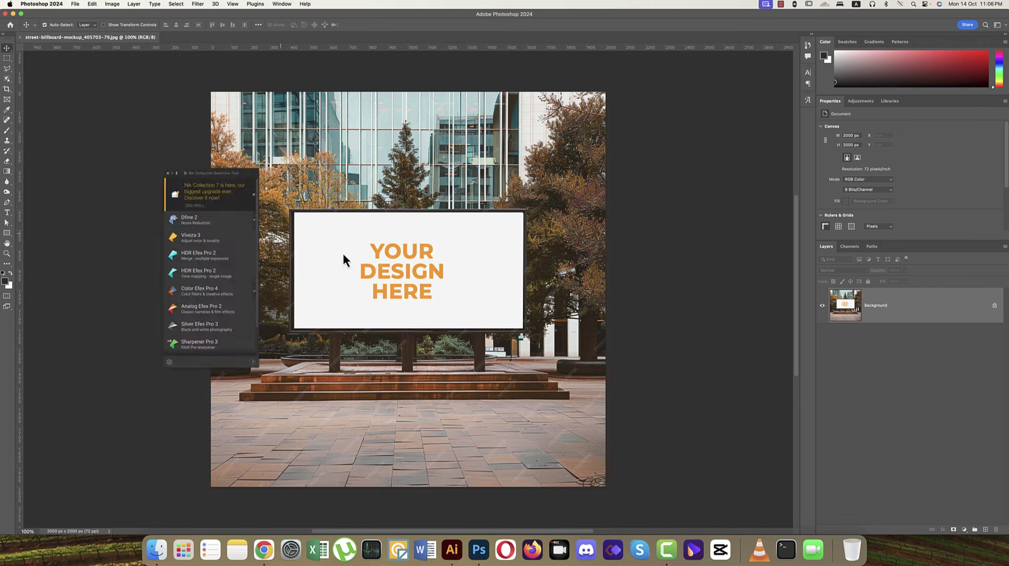
{"action": "left_click", "coordinate": [168, 173]}
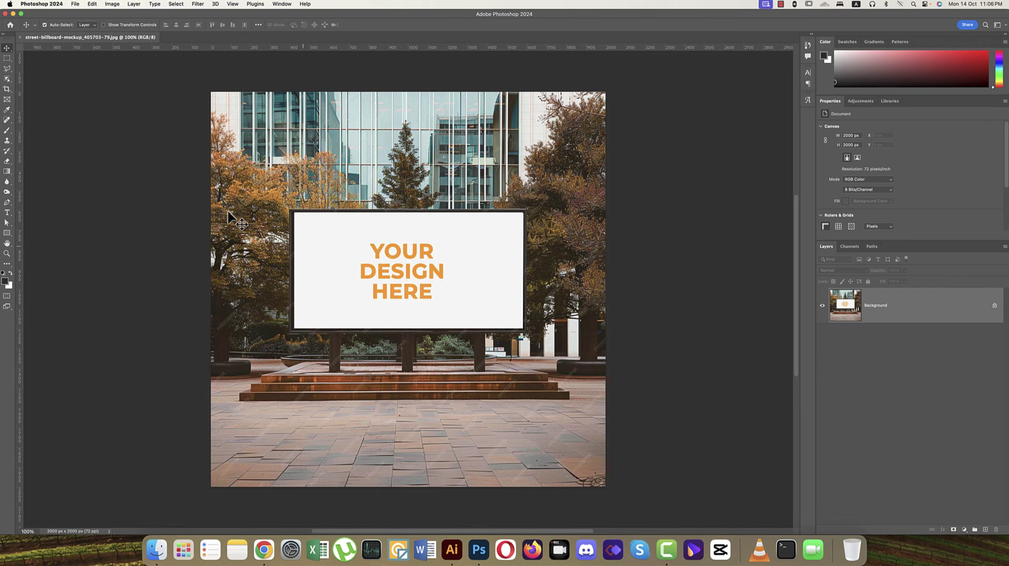
Select a rectangle around "YOUR DESIGN HERE" on the billboard, try filling it with the white background color, and undo that fill
{"action": "left_click", "coordinate": [7, 58]}
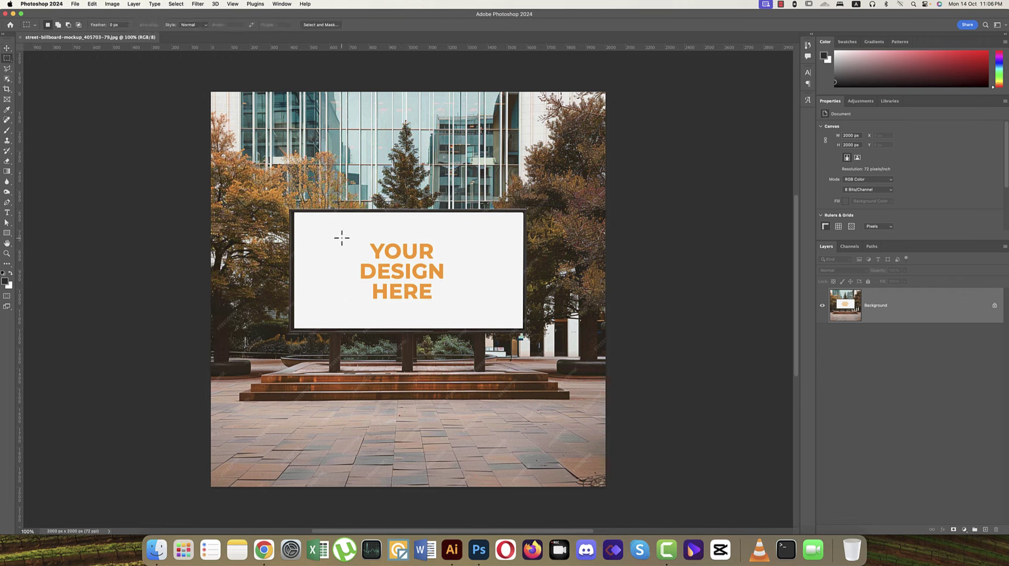
{"action": "left_click_drag", "start_coordinate": [341, 237], "coordinate": [457, 307]}
{"action": "key", "text": "super+BackSpace"}
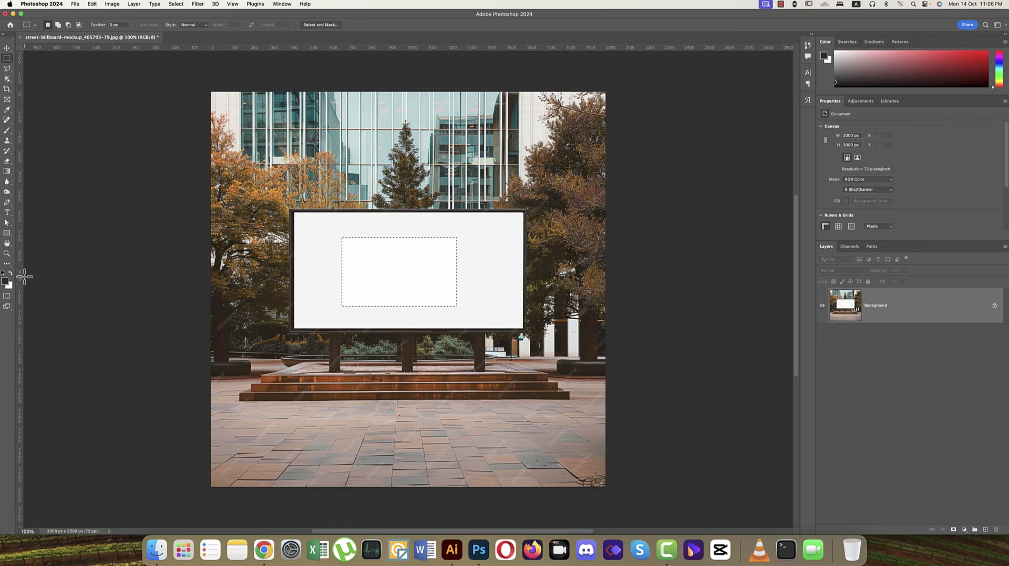
{"action": "key", "text": "super+z"}
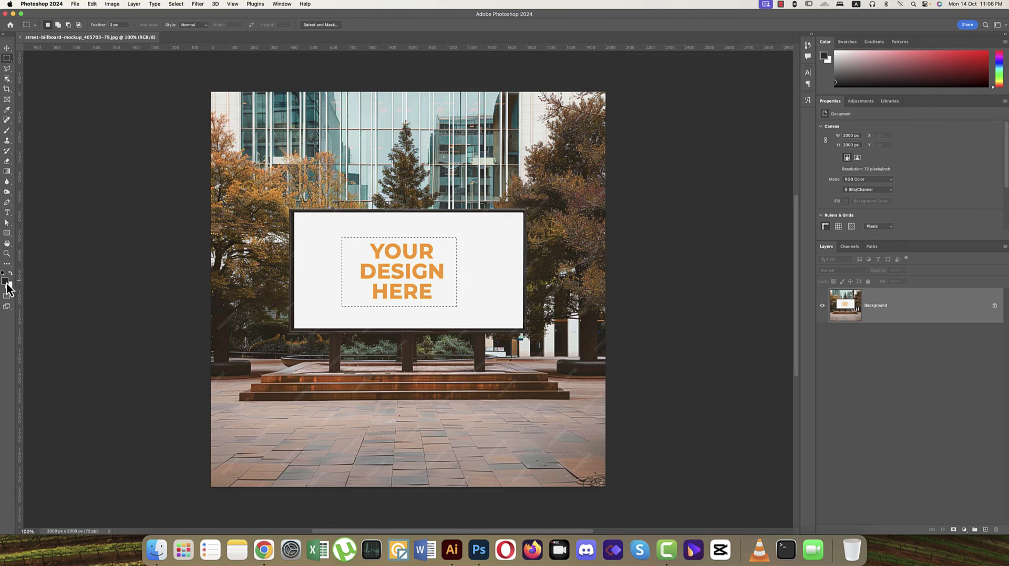
Set the foreground color to the billboard's off-white f5f5f5, fill the selected text area with it, and deselect
{"action": "left_click", "coordinate": [6, 283]}
{"action": "left_click", "coordinate": [418, 255]}
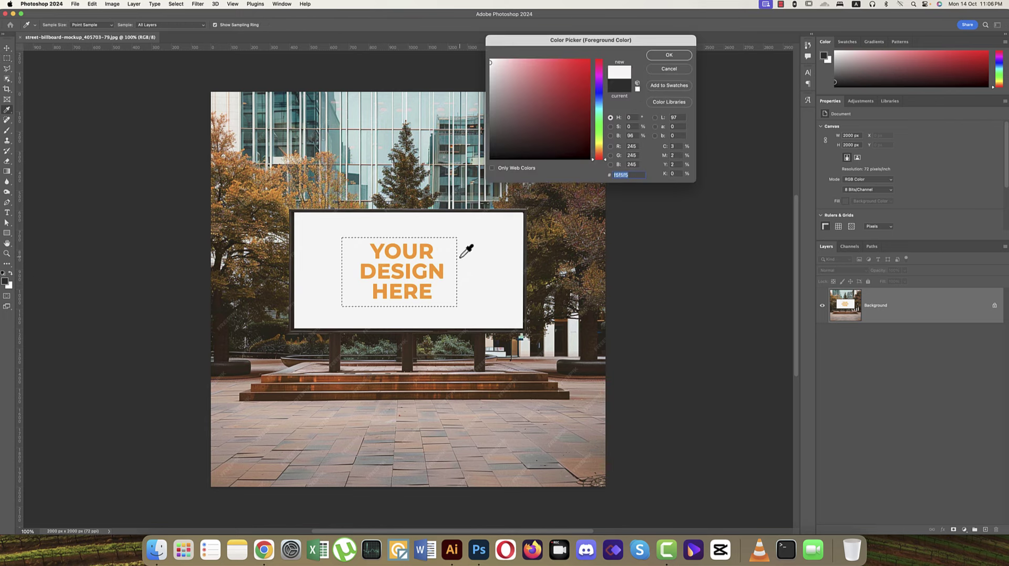
{"action": "left_click", "coordinate": [669, 55]}
{"action": "key", "text": "m"}
{"action": "key", "text": "alt+BackSpace"}
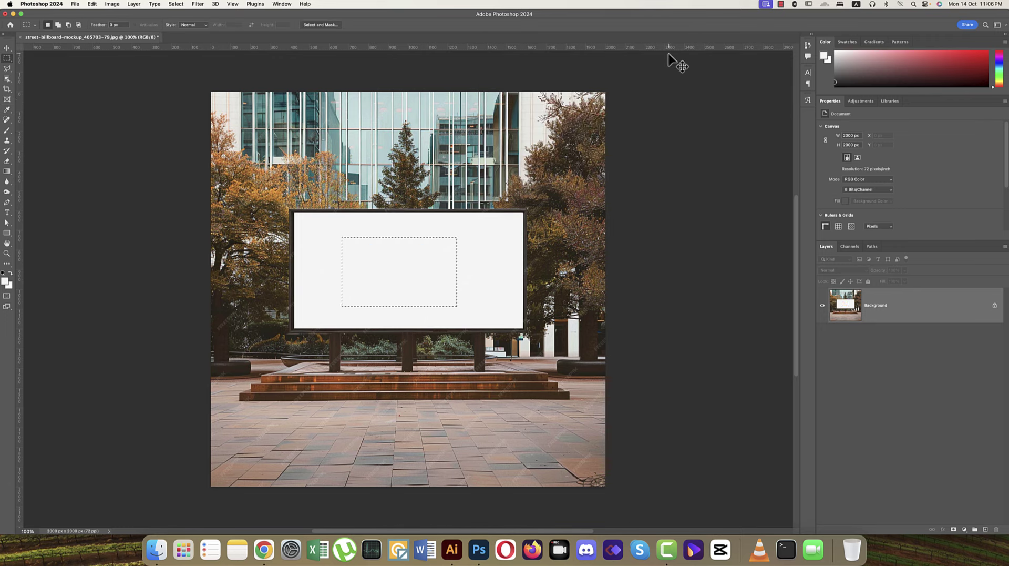
{"action": "key", "text": "super+d"}
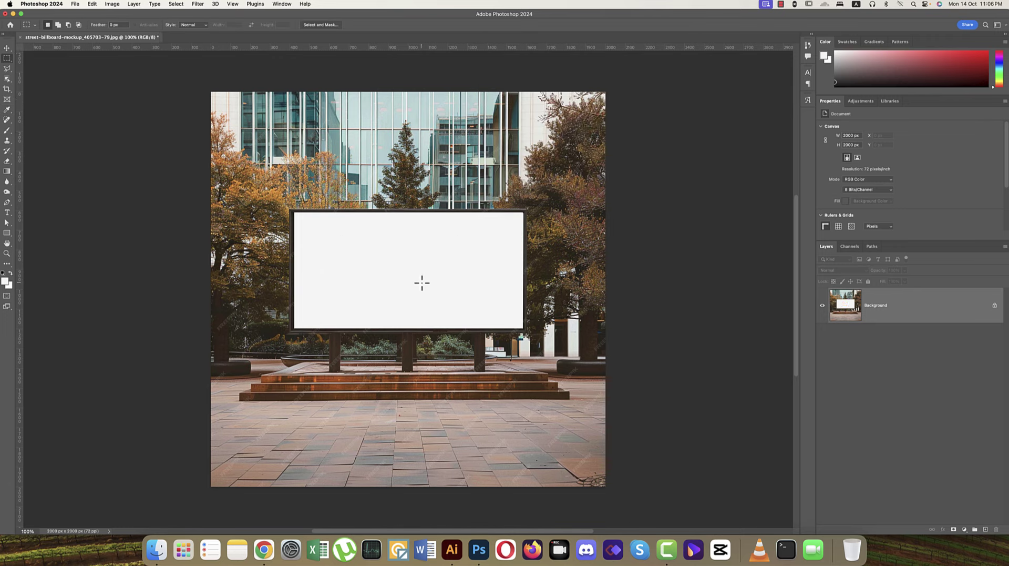
Save the edited billboard JPEG at Maximum quality 12 and close the document
{"action": "key", "text": "super+s"}
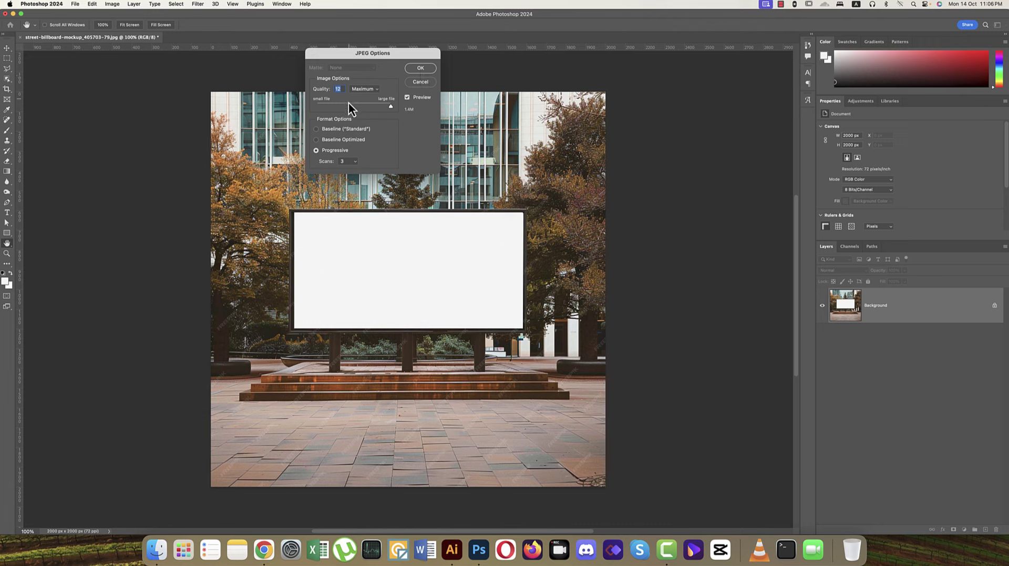
{"action": "left_click", "coordinate": [420, 68]}
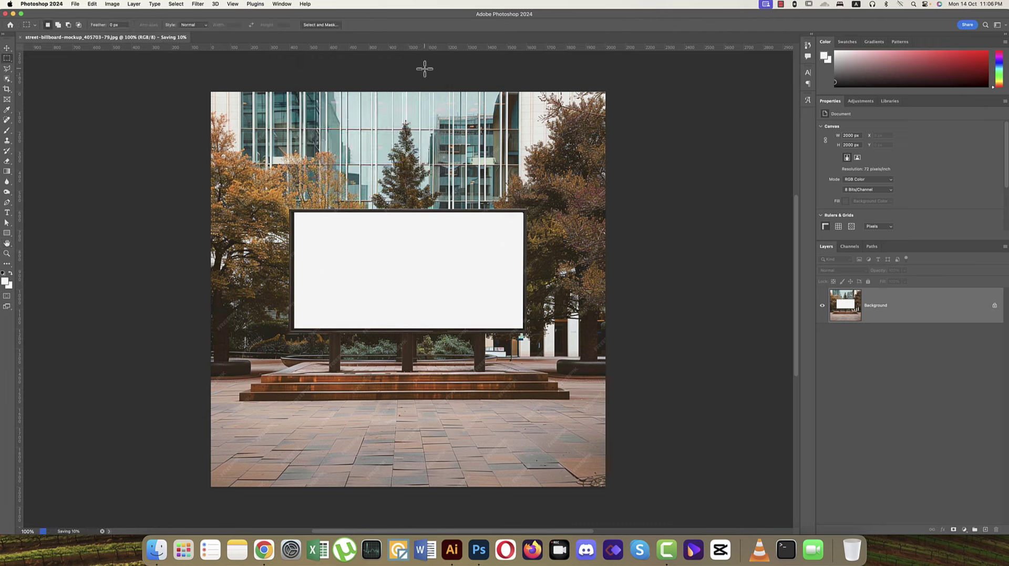
{"action": "left_click", "coordinate": [21, 39]}
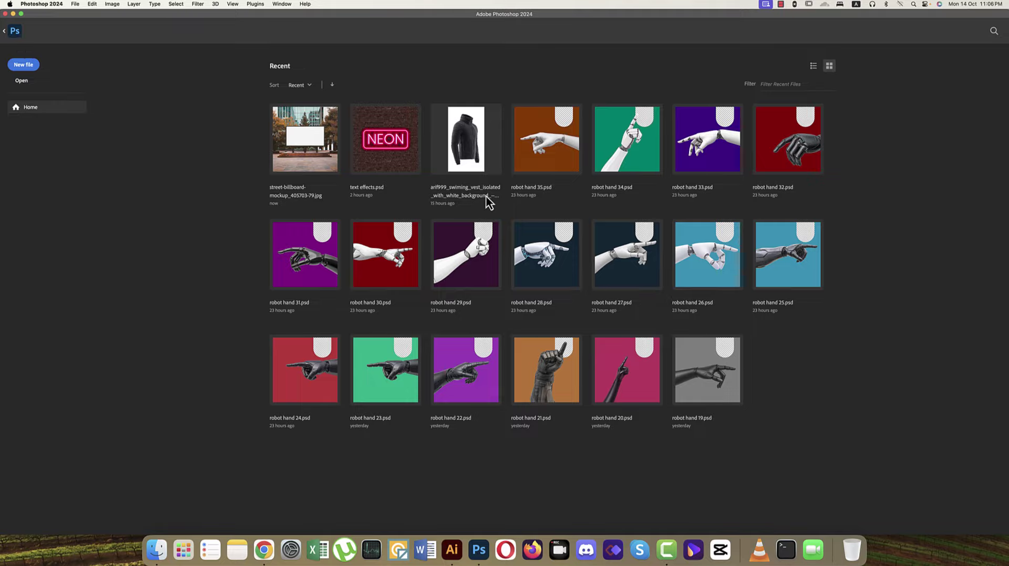
Return to Freepik in Chrome, upload the edited street billboard JPG to Image to Prompt, and copy the generated prompt
{"action": "key", "text": "ctrl+Up"}
{"action": "left_click", "coordinate": [381, 180]}
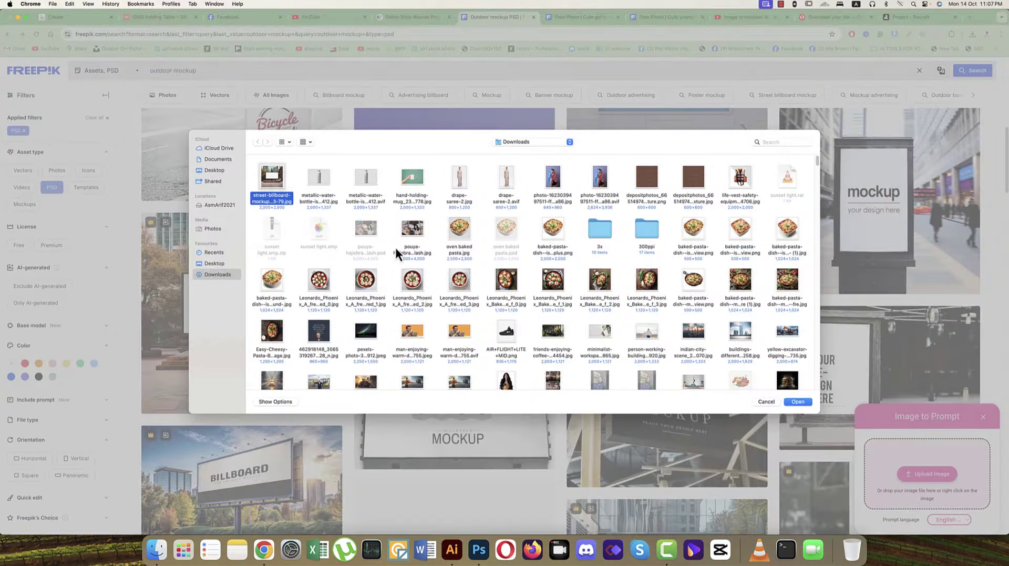
{"action": "left_click", "coordinate": [766, 401]}
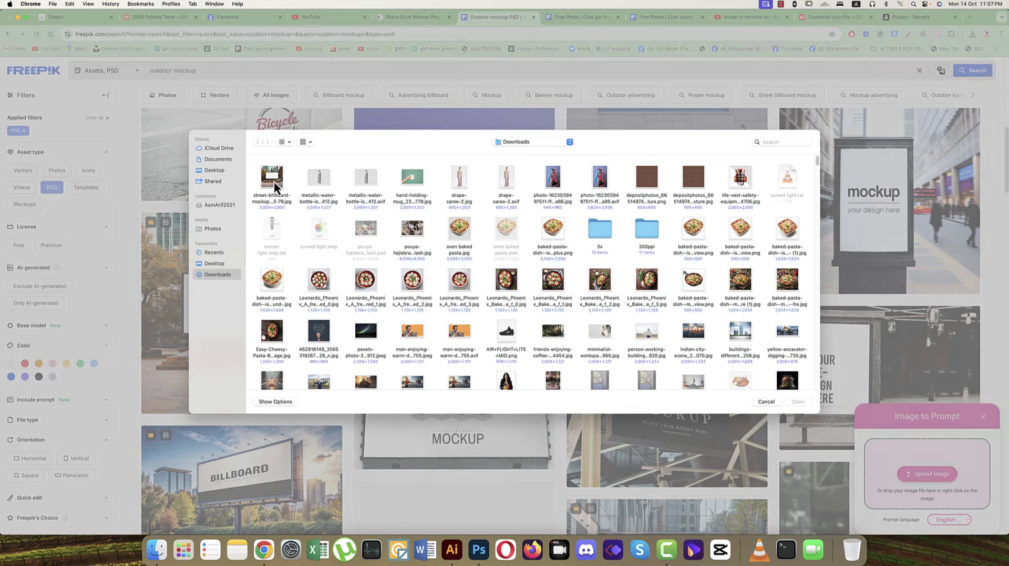
{"action": "double_click", "coordinate": [274, 180]}
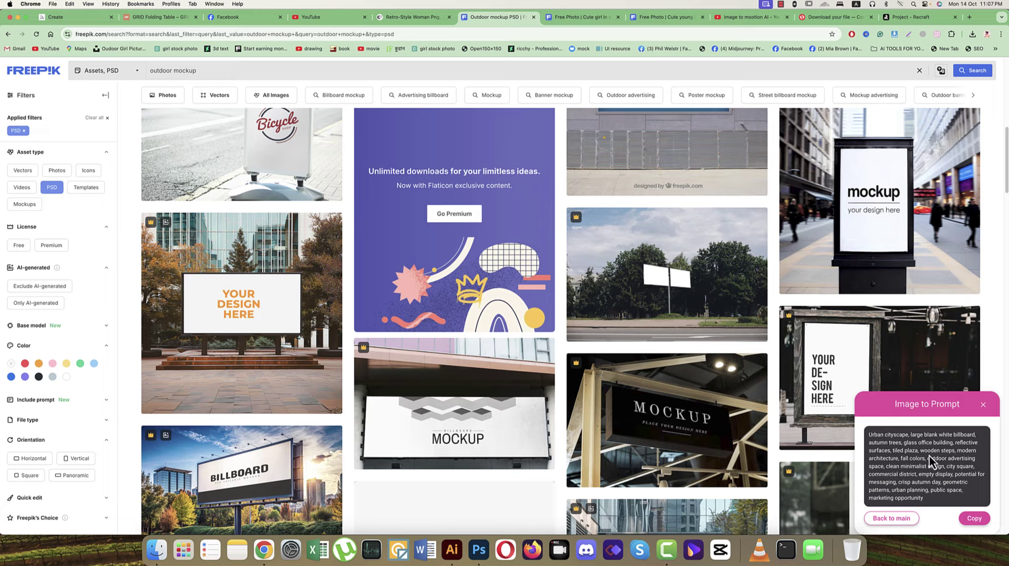
{"action": "left_click", "coordinate": [976, 518]}
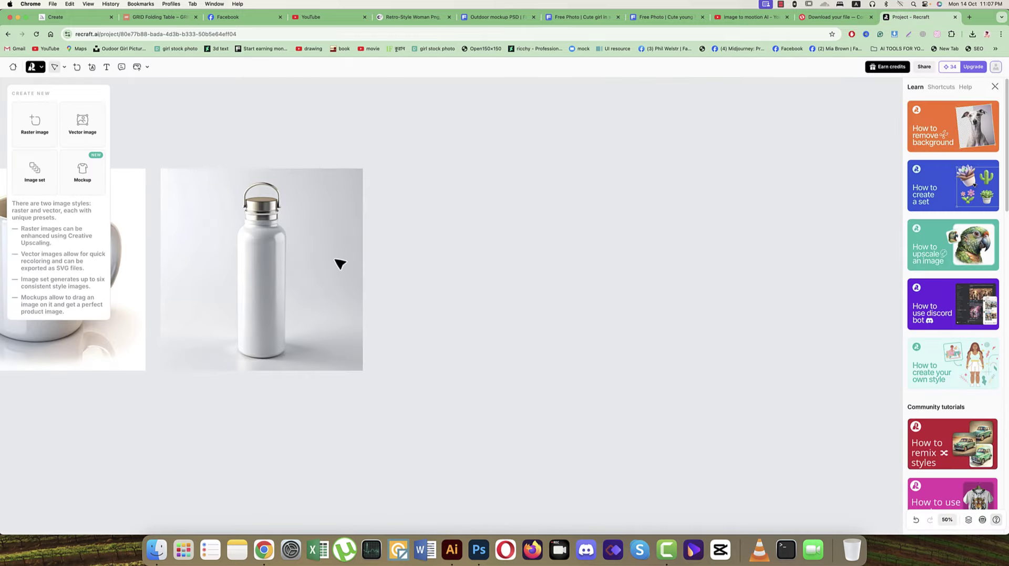
Add a new raster image frame in Recraft, set its aspect ratio to 14:10, and place it beside the bottle
{"action": "left_click", "coordinate": [35, 124]}
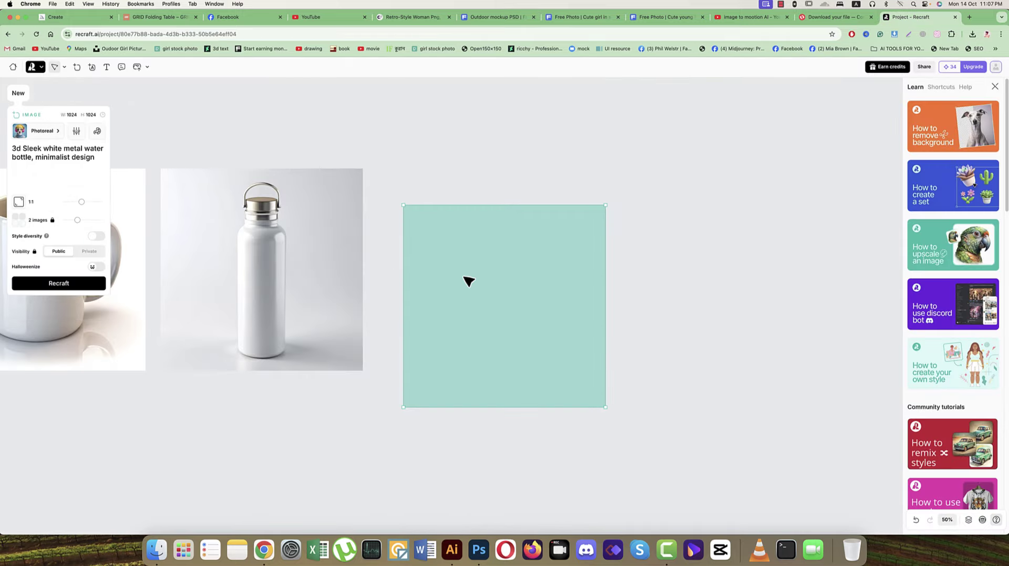
{"action": "left_click_drag", "start_coordinate": [463, 276], "coordinate": [451, 249]}
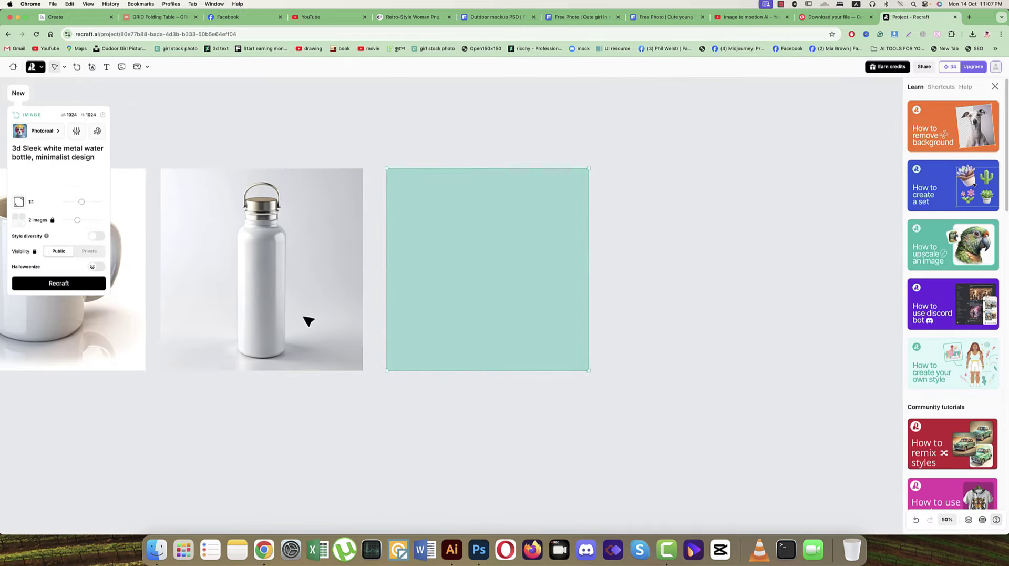
{"action": "left_click_drag", "start_coordinate": [589, 261], "coordinate": [639, 261]}
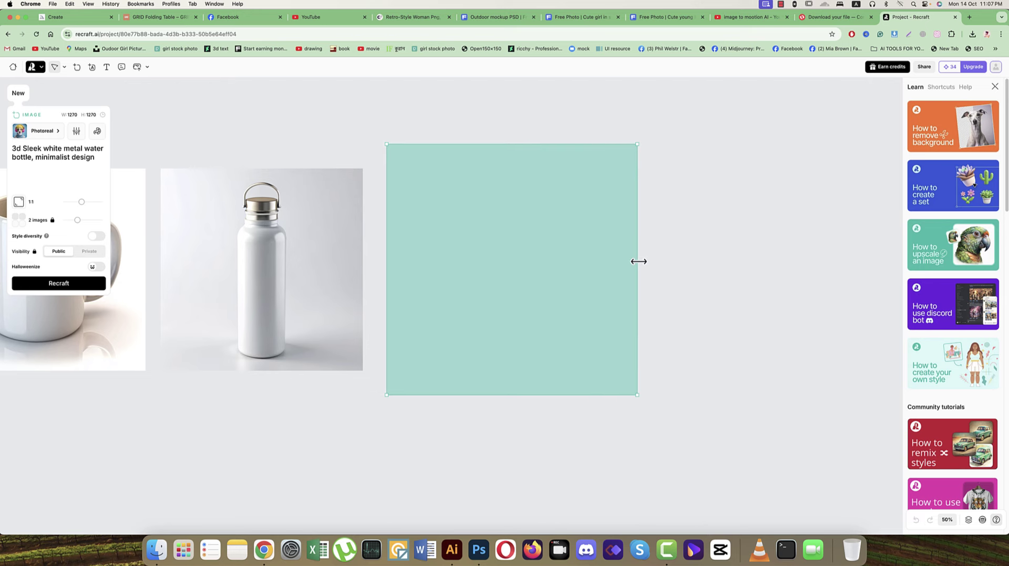
{"action": "key", "text": "super+z"}
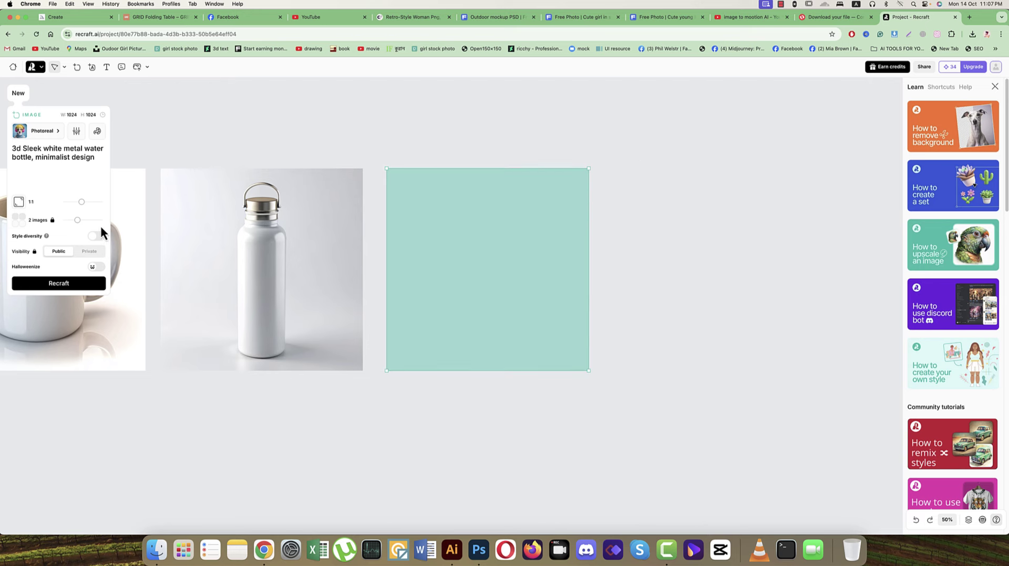
{"action": "left_click_drag", "start_coordinate": [81, 200], "coordinate": [74, 201]}
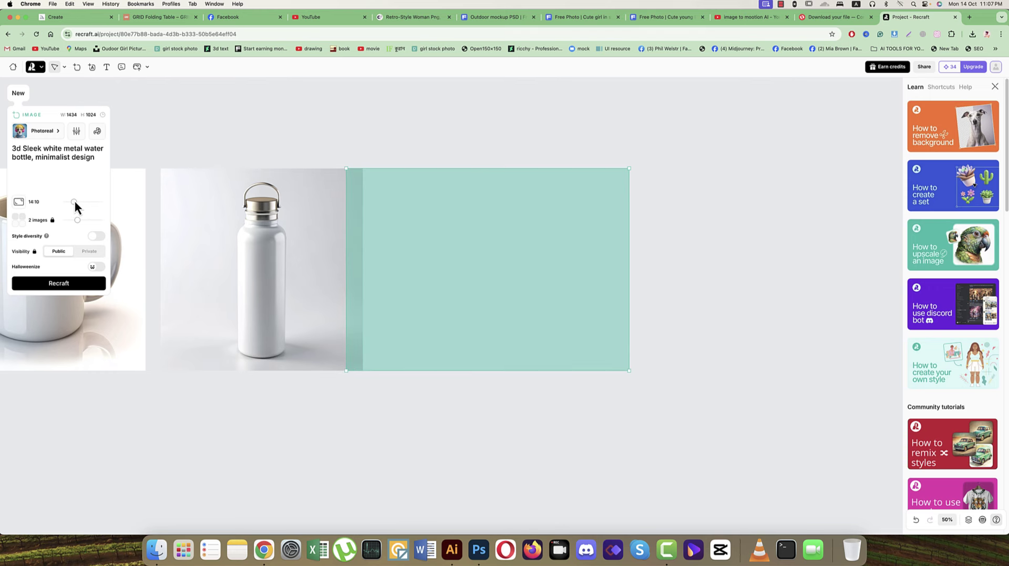
{"action": "left_click_drag", "start_coordinate": [414, 266], "coordinate": [462, 263]}
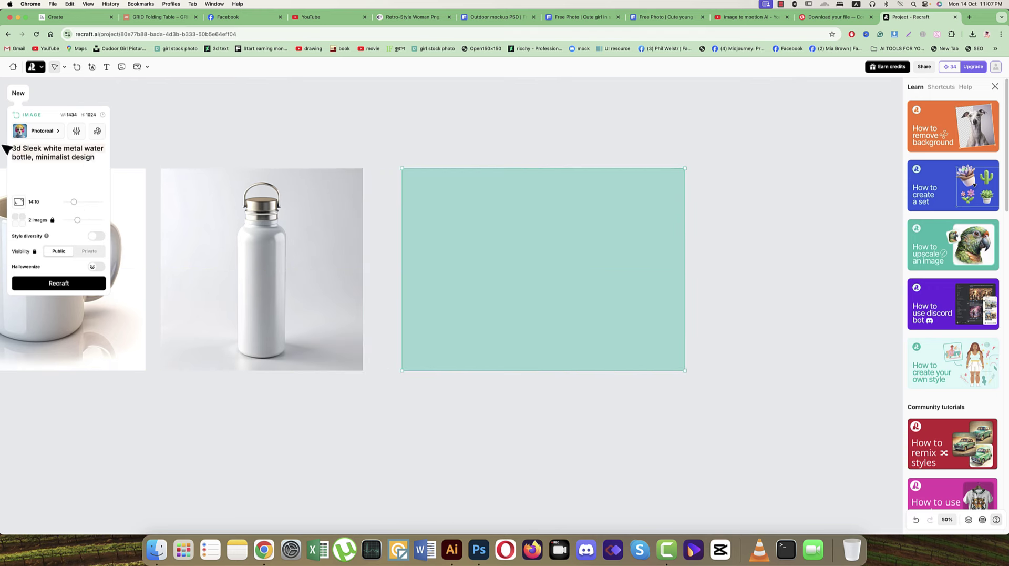
Replace the bottle prompt with the copied billboard prompt and generate the images
{"action": "key", "text": "super+a"}
{"action": "key", "text": "super+v"}
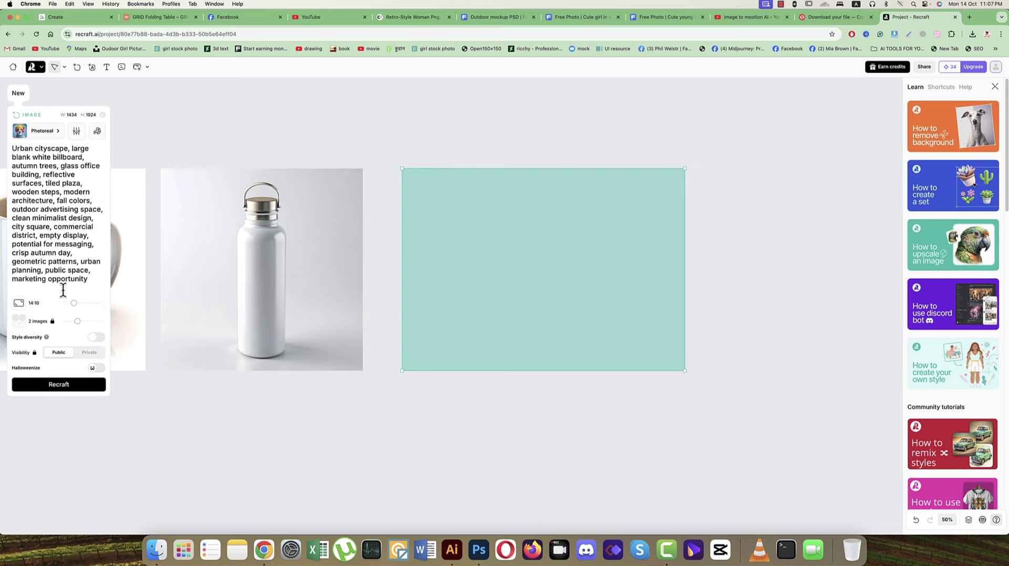
{"action": "left_click", "coordinate": [74, 383]}
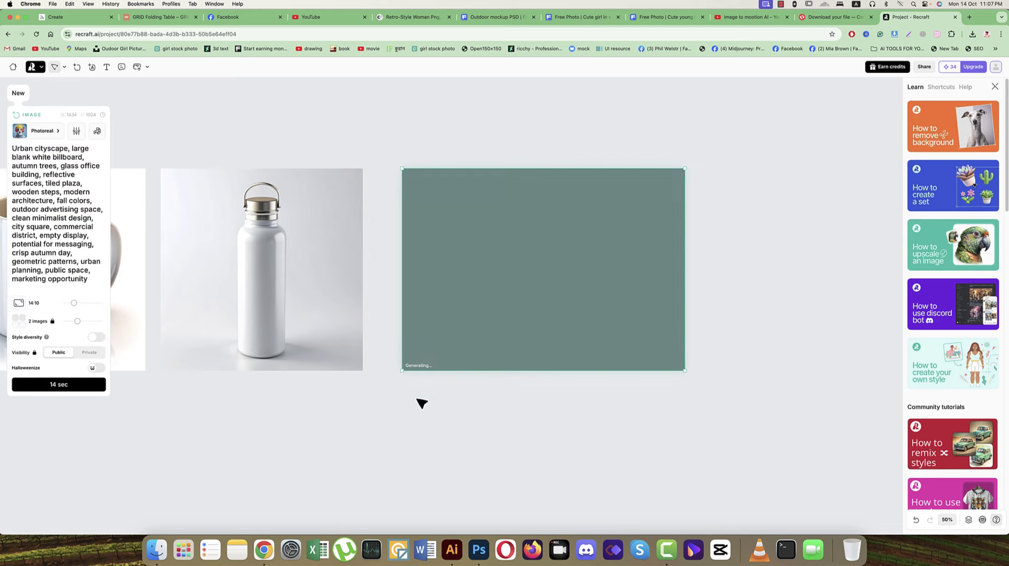
Review the earlier polo shirt, T-shirt, mug, and bottle mockups on the canvas
{"action": "scroll", "coordinate": [415, 425], "scroll_direction": "left", "scroll_amount": 10}
{"action": "left_click_drag", "start_coordinate": [277, 399], "coordinate": [398, 403]}
{"action": "scroll", "coordinate": [535, 428], "scroll_direction": "left", "scroll_amount": 5}
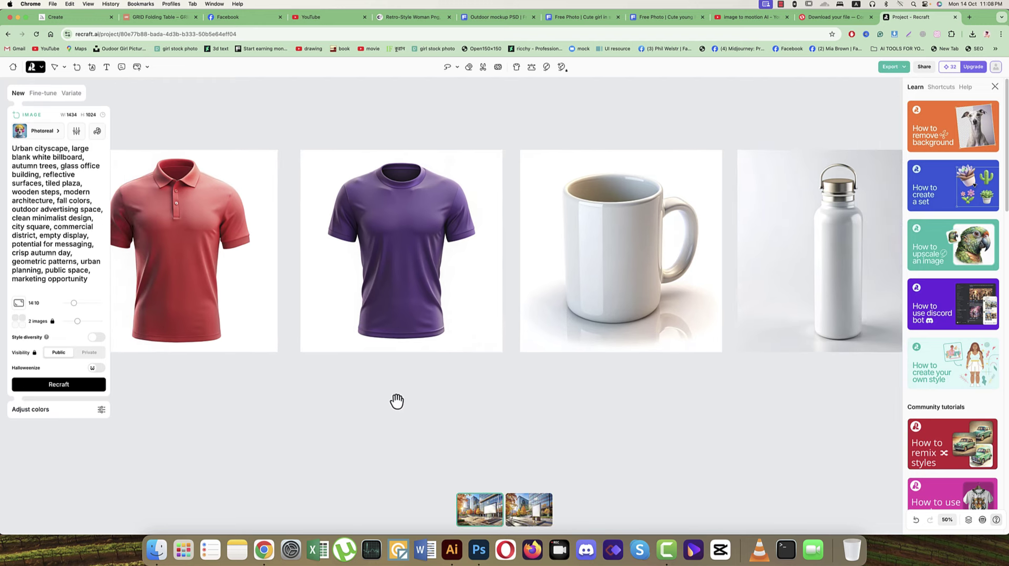
{"action": "key", "text": "v"}
{"action": "left_click", "coordinate": [230, 281]}
{"action": "left_click", "coordinate": [470, 283]}
{"action": "left_click", "coordinate": [608, 343]}
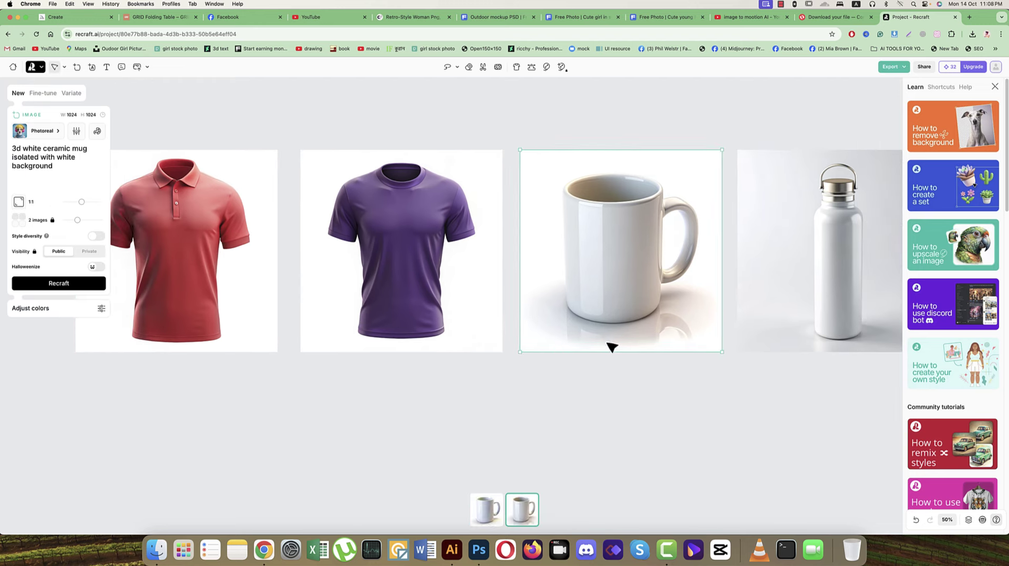
{"action": "scroll", "coordinate": [275, 379], "scroll_direction": "right", "scroll_amount": 10}
{"action": "left_click", "coordinate": [457, 311]}
{"action": "scroll", "coordinate": [372, 399], "scroll_direction": "right", "scroll_amount": 5}
Select the generated billboard image and compare its two variations, going back to the first one
{"action": "left_click", "coordinate": [536, 314]}
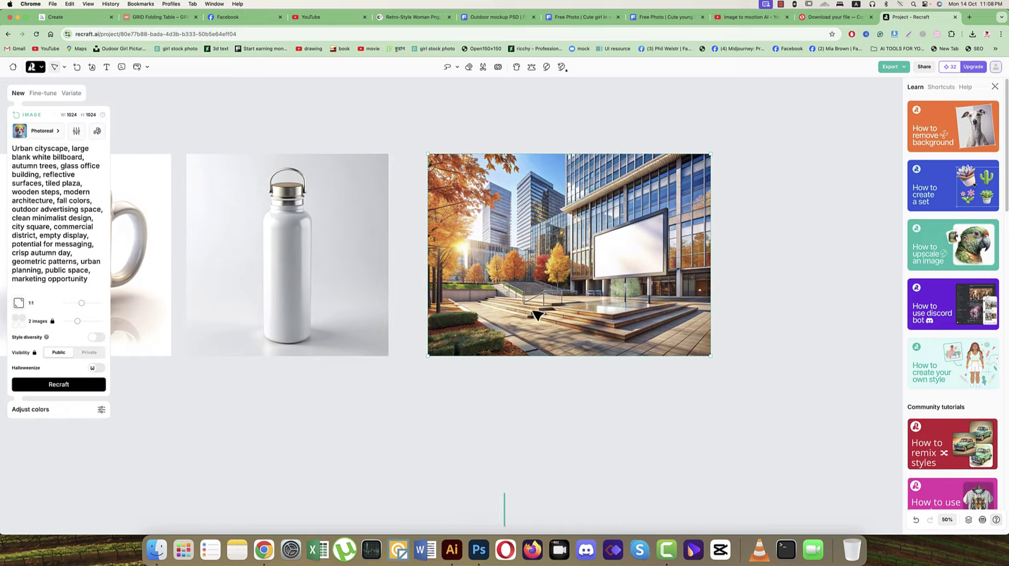
{"action": "left_click", "coordinate": [530, 508]}
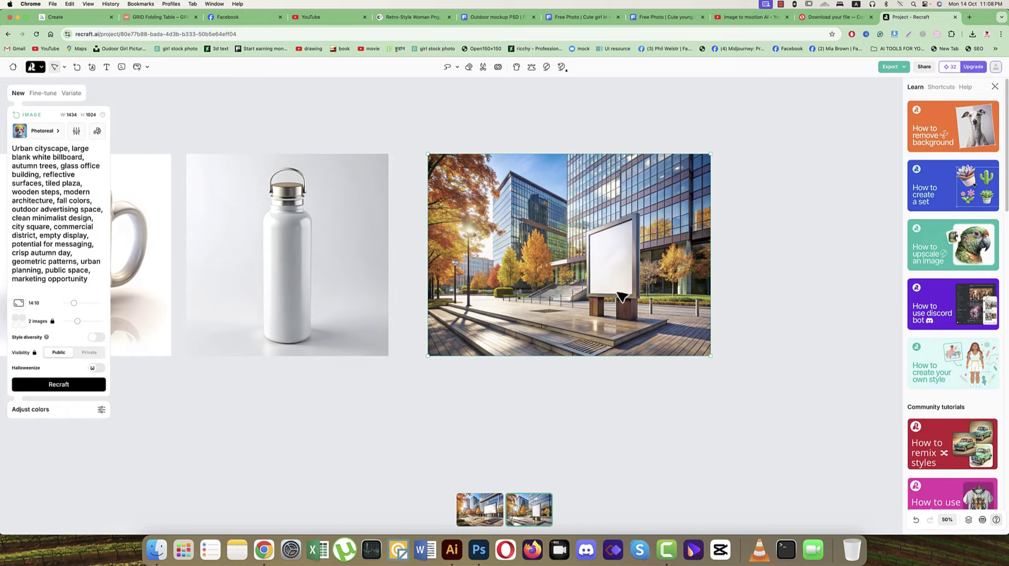
{"action": "left_click", "coordinate": [484, 513]}
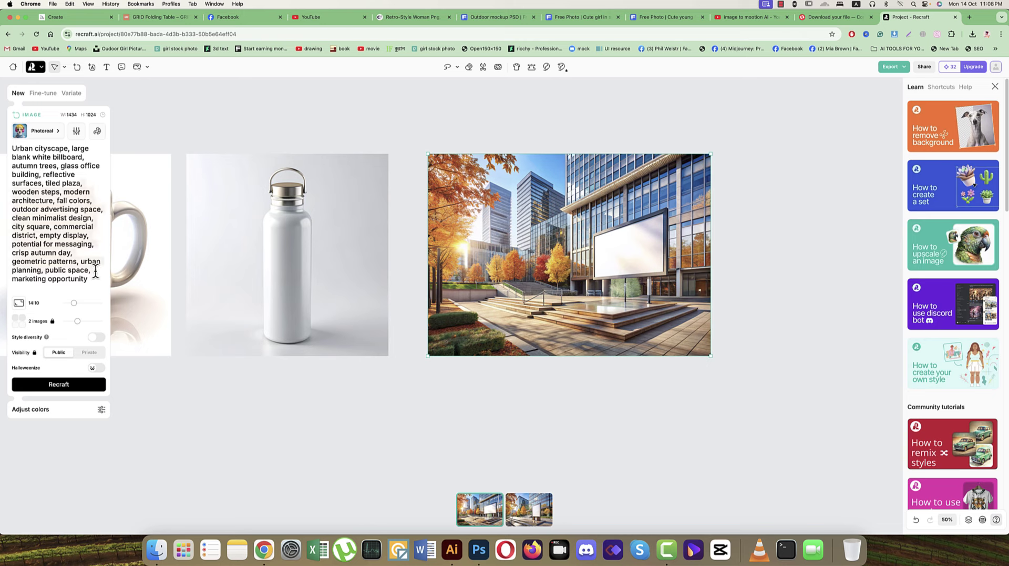
Remove everything after "tiled plaza" from the billboard prompt and end it with ", front facing"
{"action": "type", "text": "fron"}
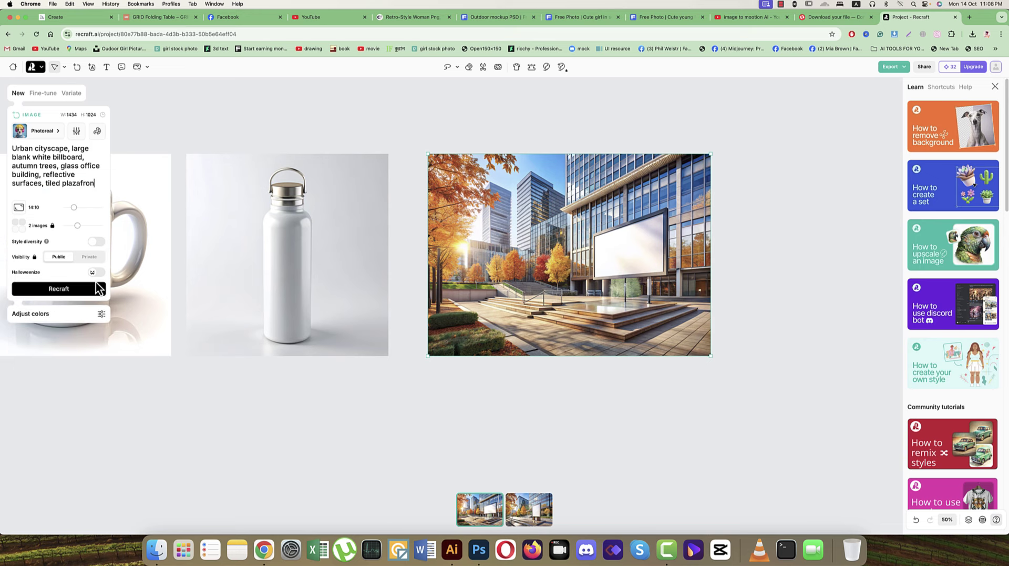
{"action": "type", "text": "t facing"}
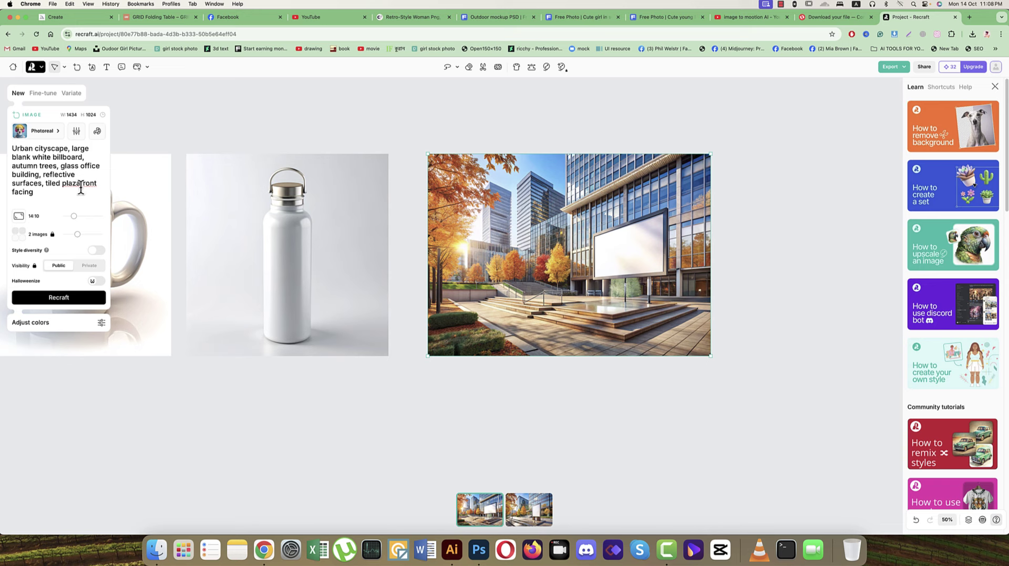
{"action": "key", "text": "Left"}
{"action": "key", "text": "Left"}
{"action": "key", "text": "Left"}
{"action": "key", "text": "Left"}
{"action": "key", "text": "Left"}
{"action": "key", "text": "Left"}
{"action": "key", "text": "Left"}
{"action": "key", "text": "Left"}
{"action": "key", "text": "Left"}
{"action": "key", "text": "Left"}
{"action": "key", "text": "Left"}
{"action": "key", "text": "Left"}
{"action": "type", "text": ","}
Generate the images from the shortened billboard prompt, compare the two variations, and choose the first
{"action": "left_click", "coordinate": [62, 297]}
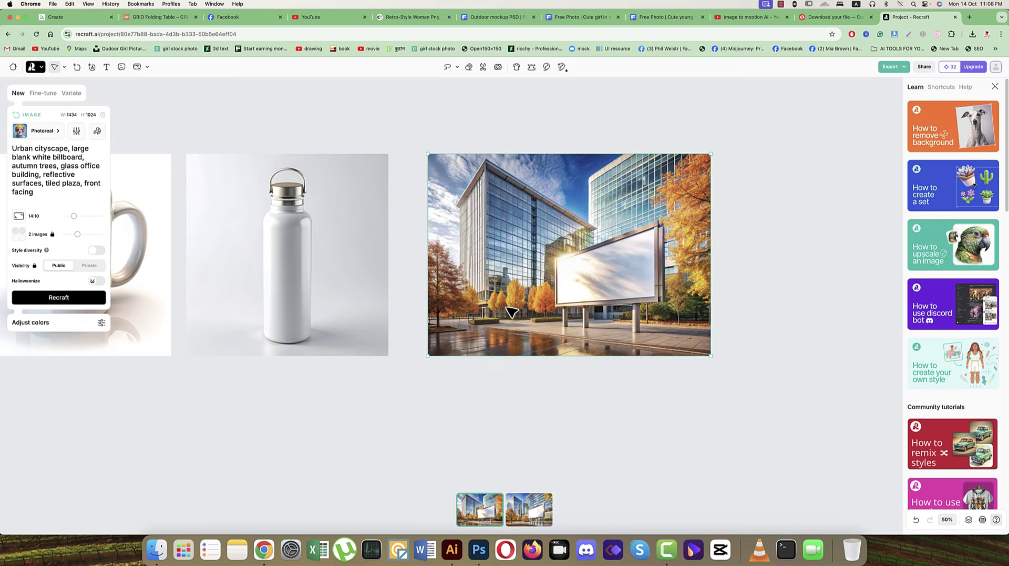
{"action": "left_click", "coordinate": [534, 519]}
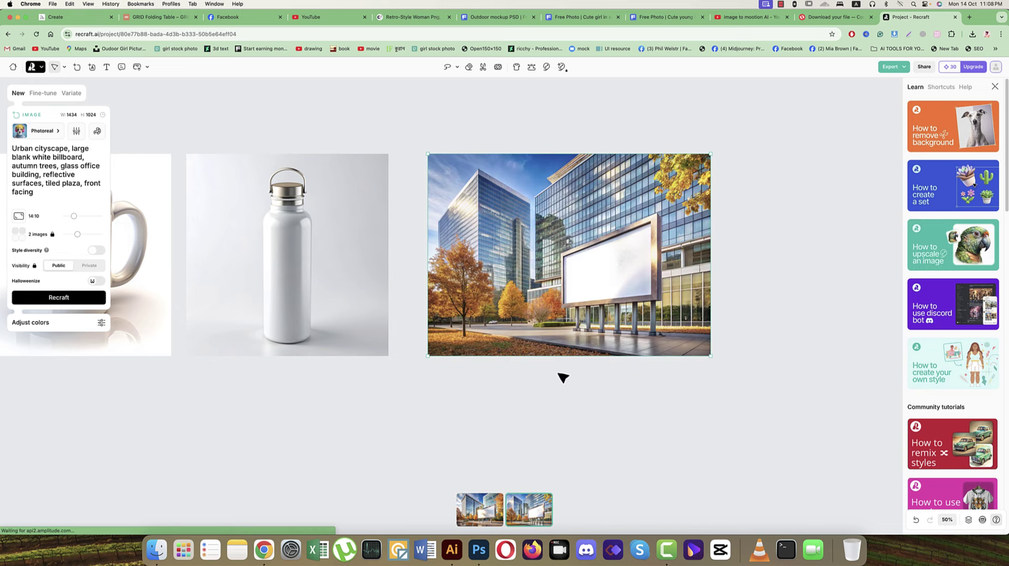
{"action": "left_click", "coordinate": [488, 508]}
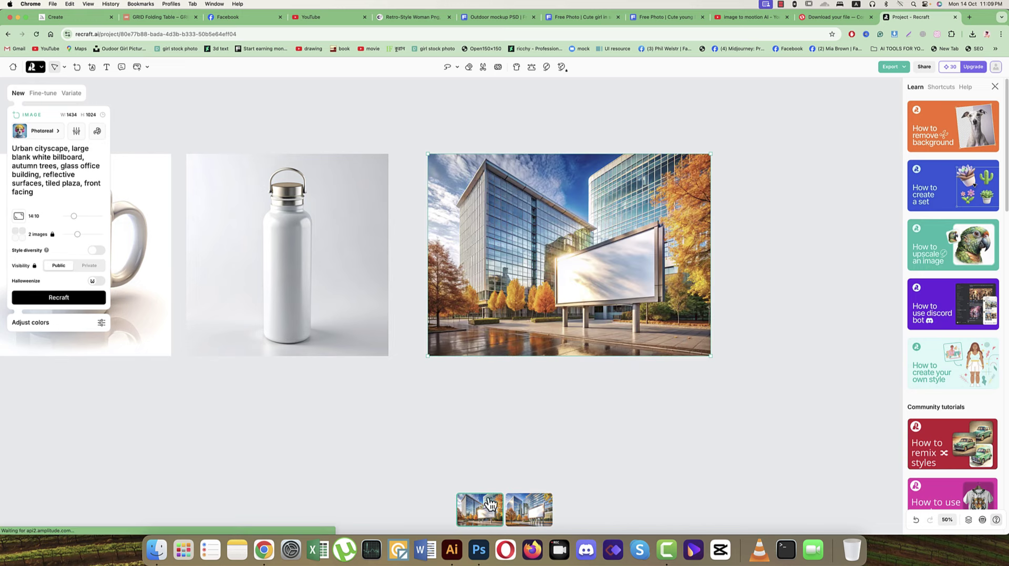
Choose the second billboard variation and place a new square raster image frame beside it, aligned with its top edge
{"action": "left_click", "coordinate": [536, 502]}
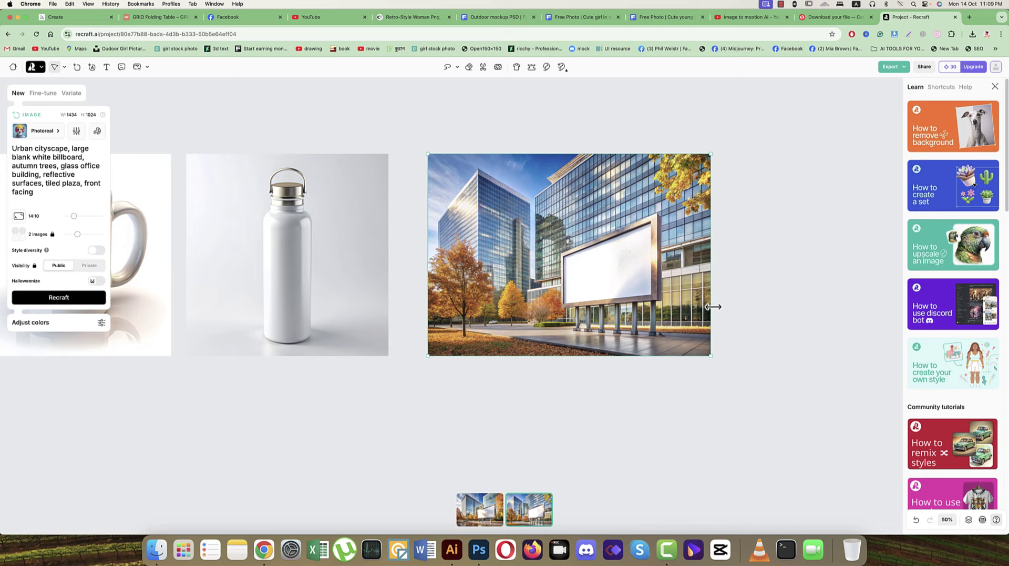
{"action": "left_click_drag", "start_coordinate": [716, 377], "coordinate": [401, 337]}
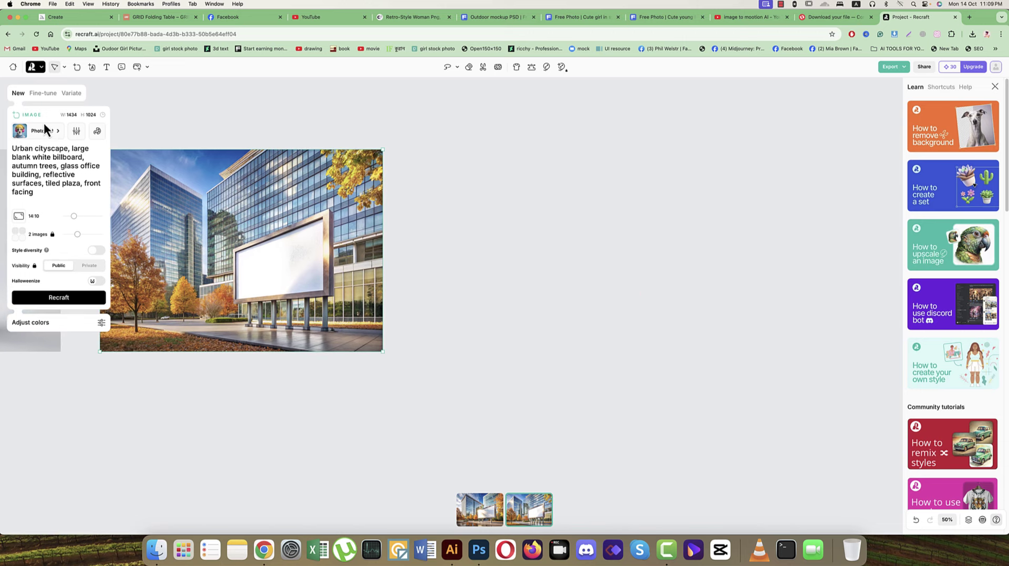
{"action": "left_click", "coordinate": [421, 212]}
{"action": "left_click", "coordinate": [48, 126]}
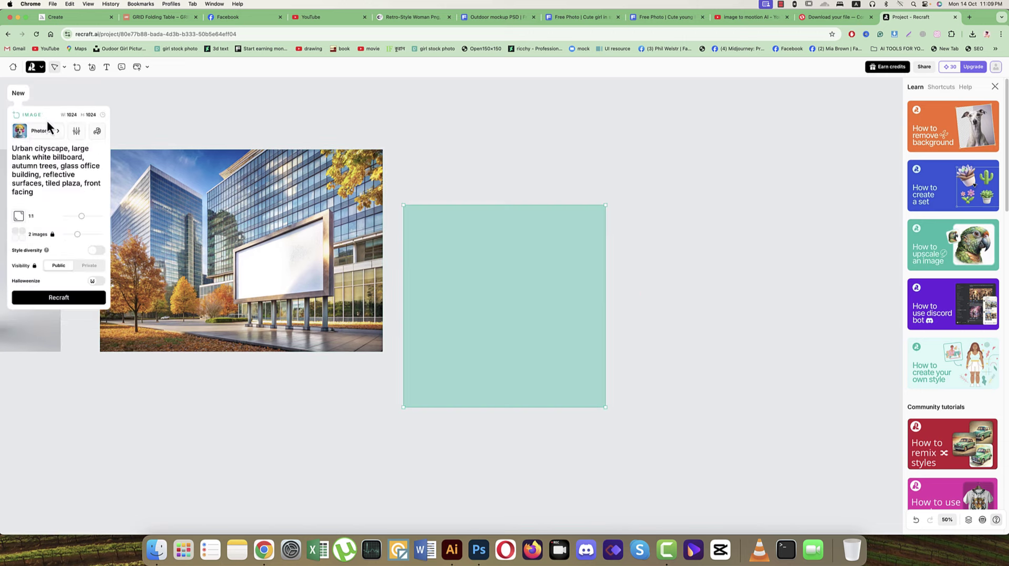
{"action": "left_click_drag", "start_coordinate": [464, 291], "coordinate": [490, 235]}
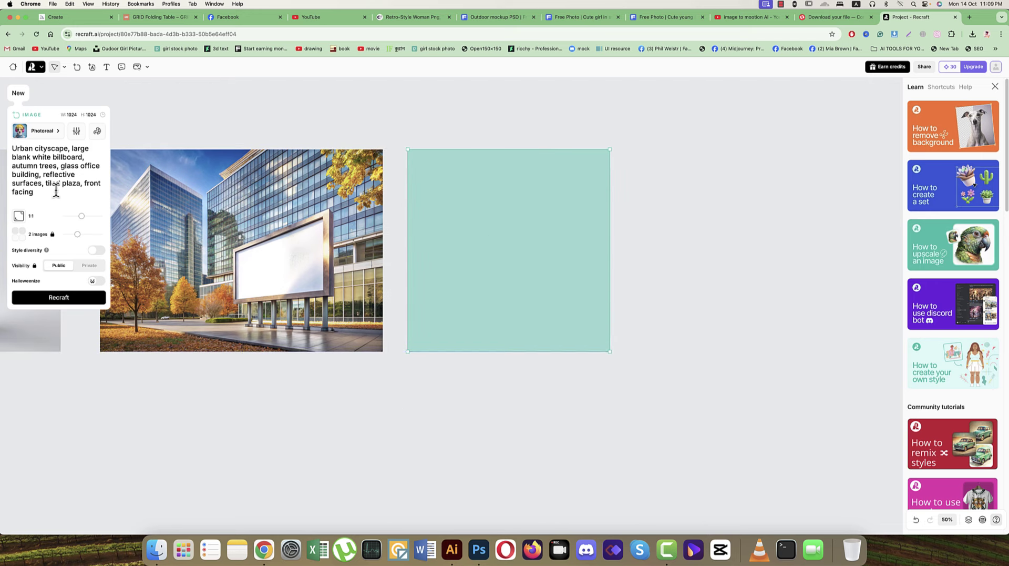
Generate images from the prompt "3d cap, blue color" and choose the second variation
{"action": "type", "text": "ap, blue color"}
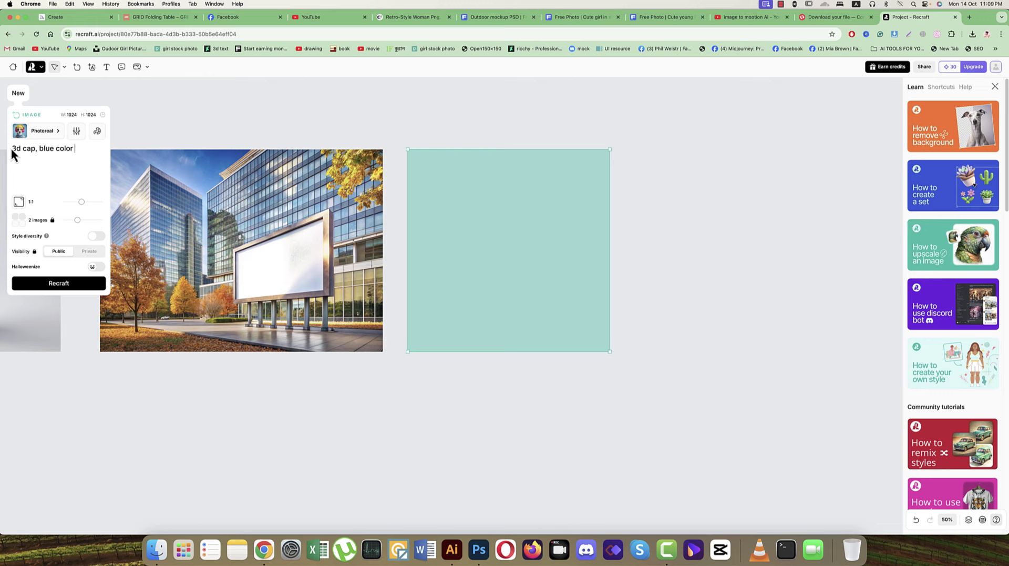
{"action": "key", "text": "Return"}
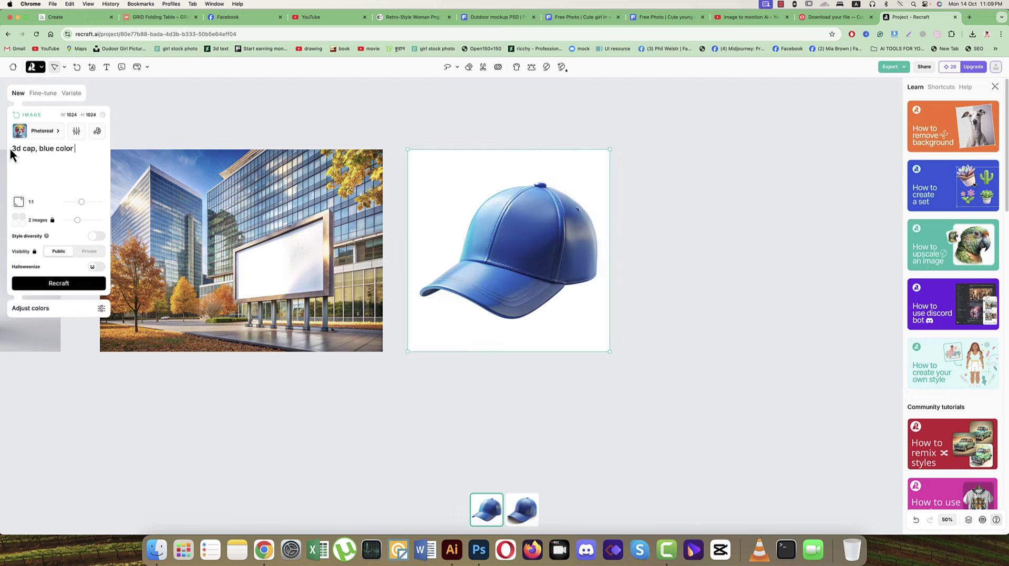
{"action": "left_click", "coordinate": [523, 509]}
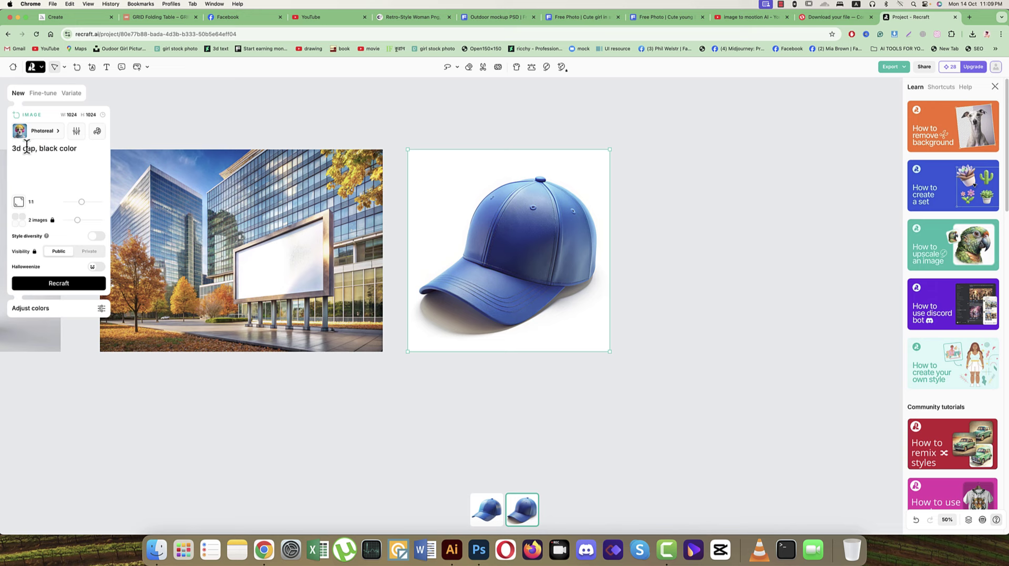
Change the cap prompt to "3d cotton cap, black color", generate the images, compare both variations, and choose the second
{"action": "left_click", "coordinate": [24, 148]}
{"action": "type", "text": "cotton"}
{"action": "key", "text": "Return"}
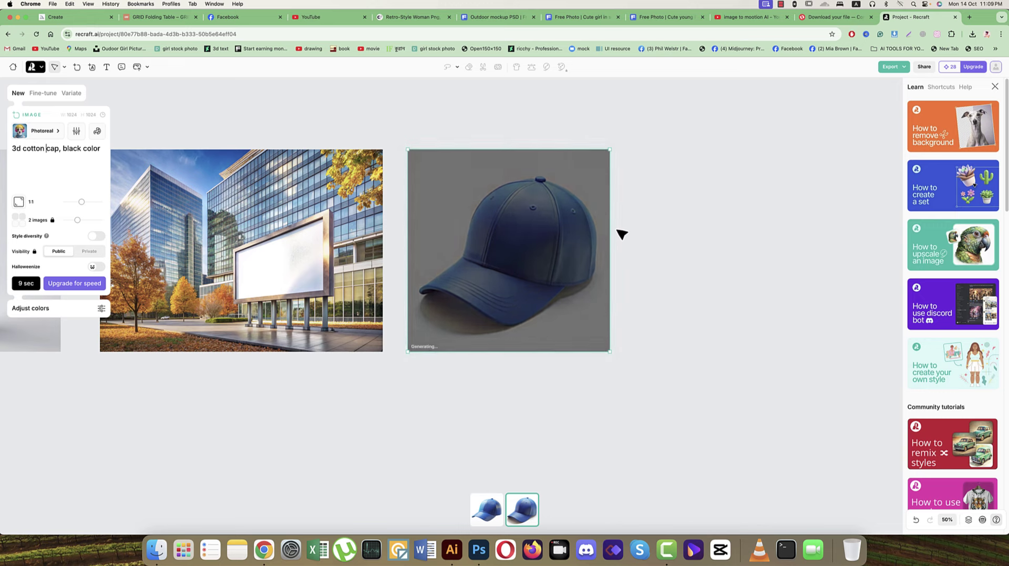
{"action": "left_click", "coordinate": [535, 510]}
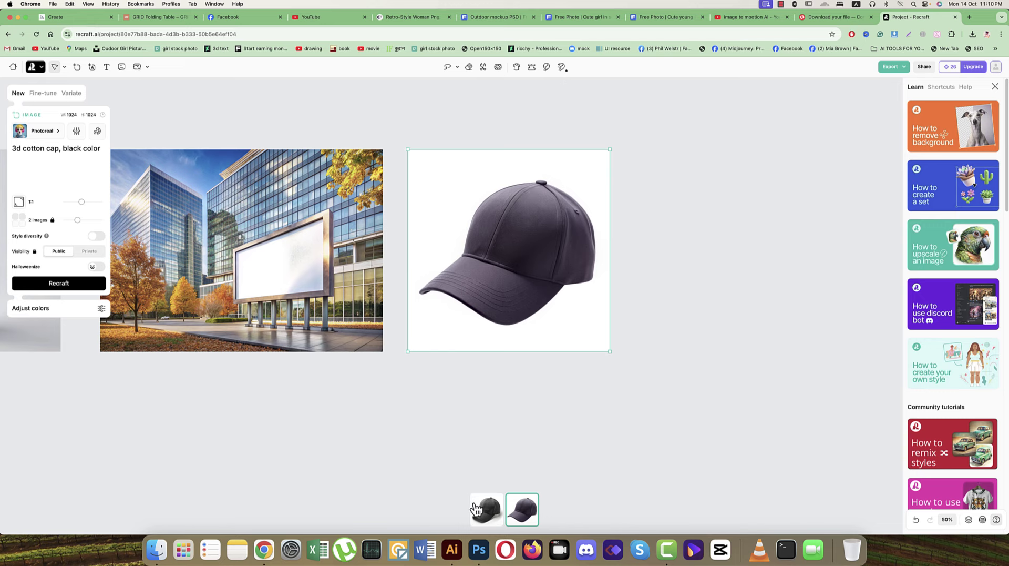
{"action": "left_click", "coordinate": [488, 517]}
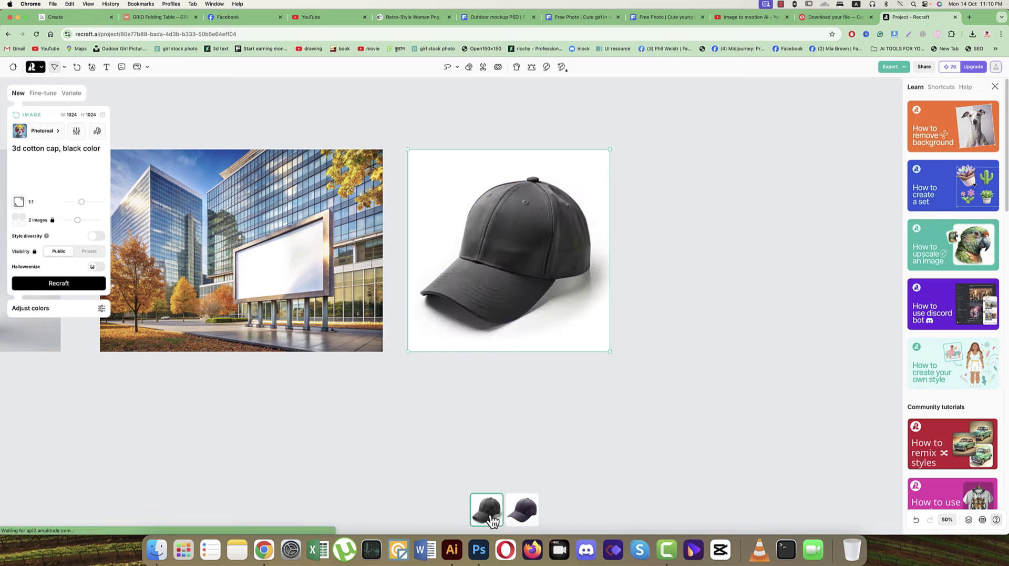
{"action": "left_click", "coordinate": [524, 510]}
Add a new square raster image frame beside the cap image, aligned with its top edge
{"action": "left_click", "coordinate": [636, 293]}
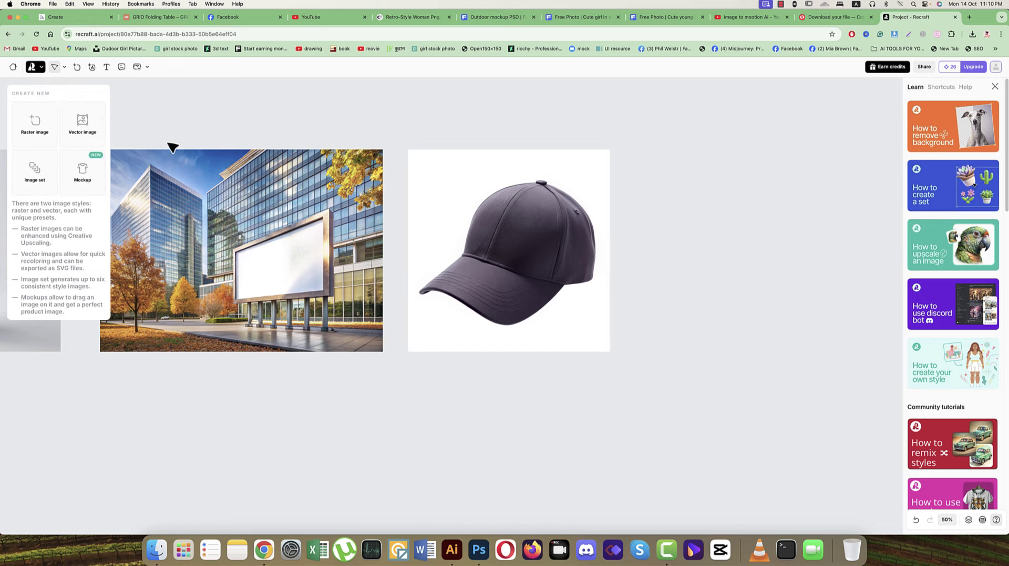
{"action": "left_click", "coordinate": [40, 126]}
{"action": "left_click_drag", "start_coordinate": [503, 338], "coordinate": [724, 287]}
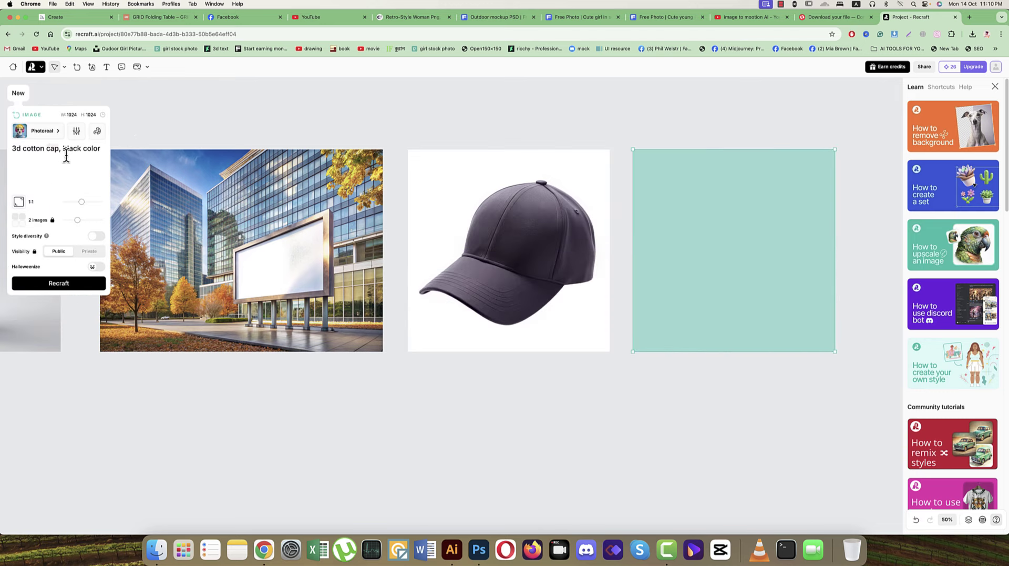
Change the prompt to "3d cotton hoodie, grey color", generate the images, and choose the second variation
{"action": "type", "text": "hoodie"}
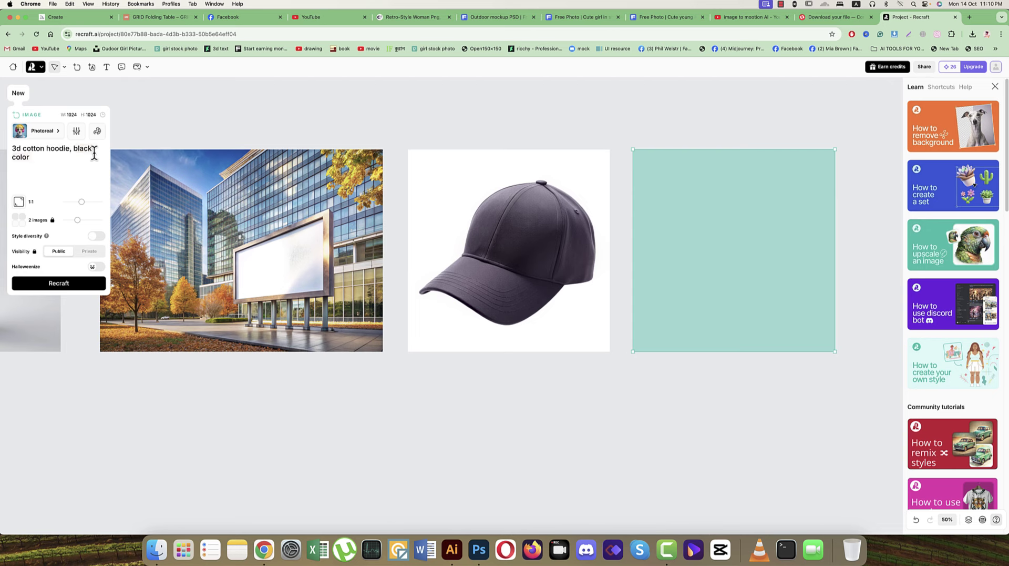
{"action": "type", "text": "grey"}
{"action": "key", "text": "Return"}
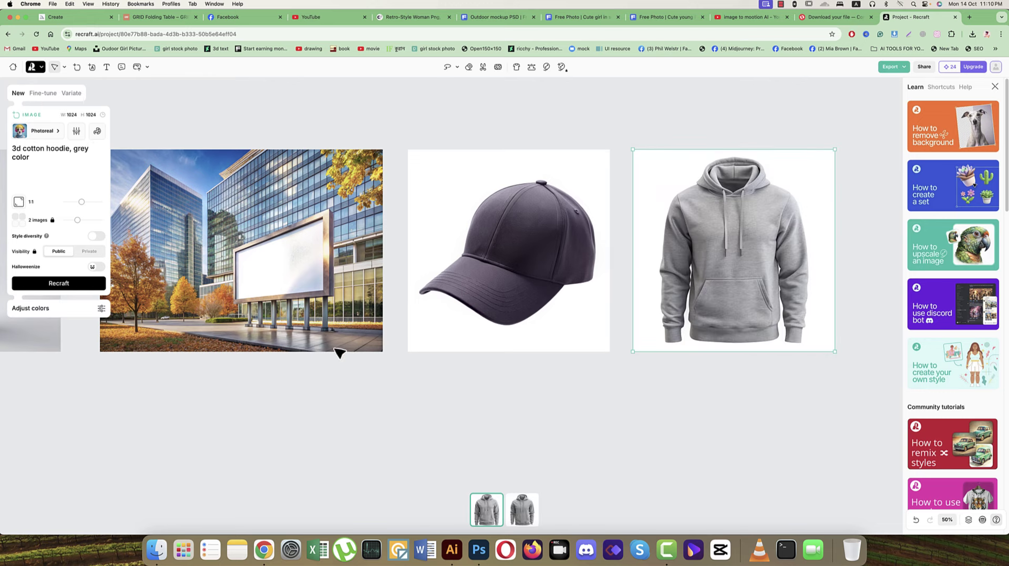
{"action": "left_click", "coordinate": [518, 521]}
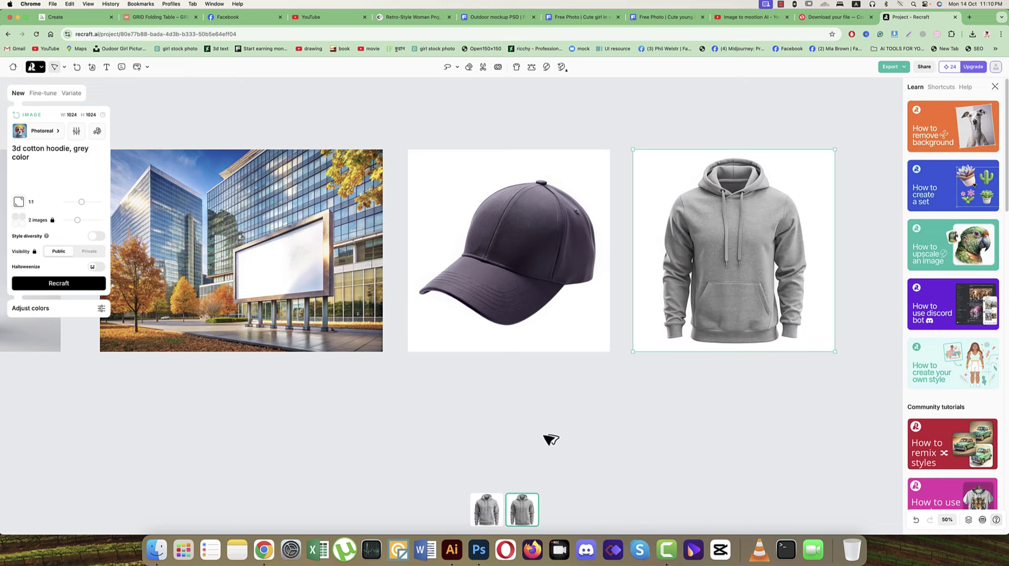
Review the whole row of mockup images on the canvas, from the red polo shirt to the grey hoodie
{"action": "scroll", "coordinate": [550, 447], "scroll_direction": "down", "scroll_amount": 5}
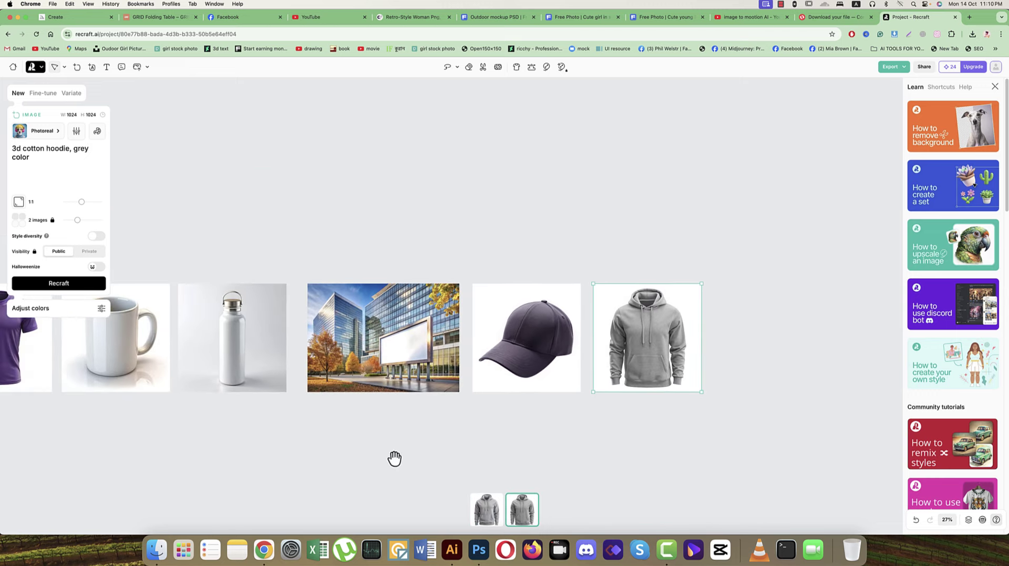
{"action": "left_click_drag", "start_coordinate": [395, 458], "coordinate": [583, 392]}
{"action": "scroll", "coordinate": [583, 392], "scroll_direction": "down", "scroll_amount": 2}
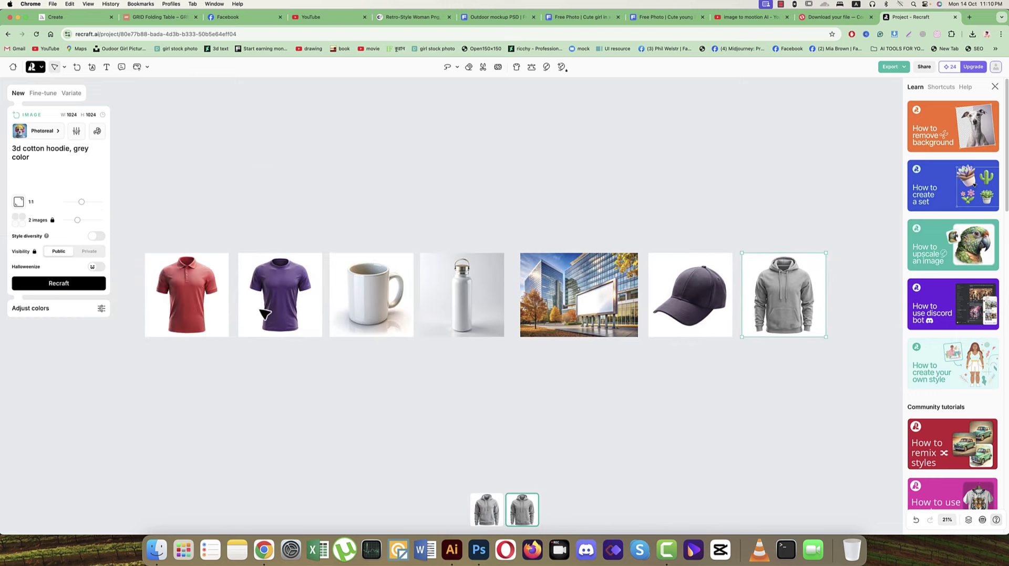
{"action": "left_click", "coordinate": [210, 302]}
{"action": "left_click", "coordinate": [275, 304]}
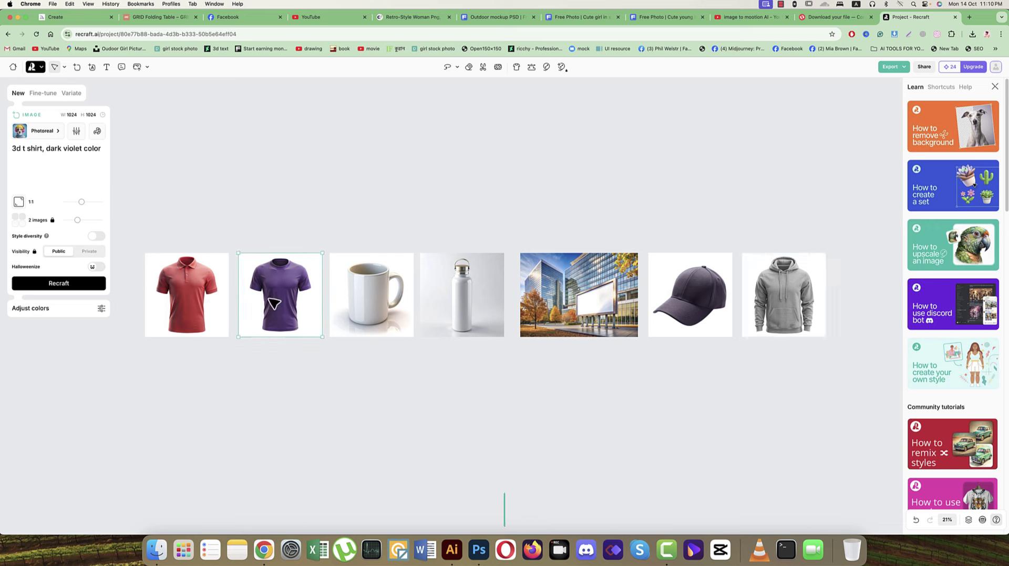
{"action": "left_click", "coordinate": [359, 301]}
{"action": "left_click", "coordinate": [211, 300]}
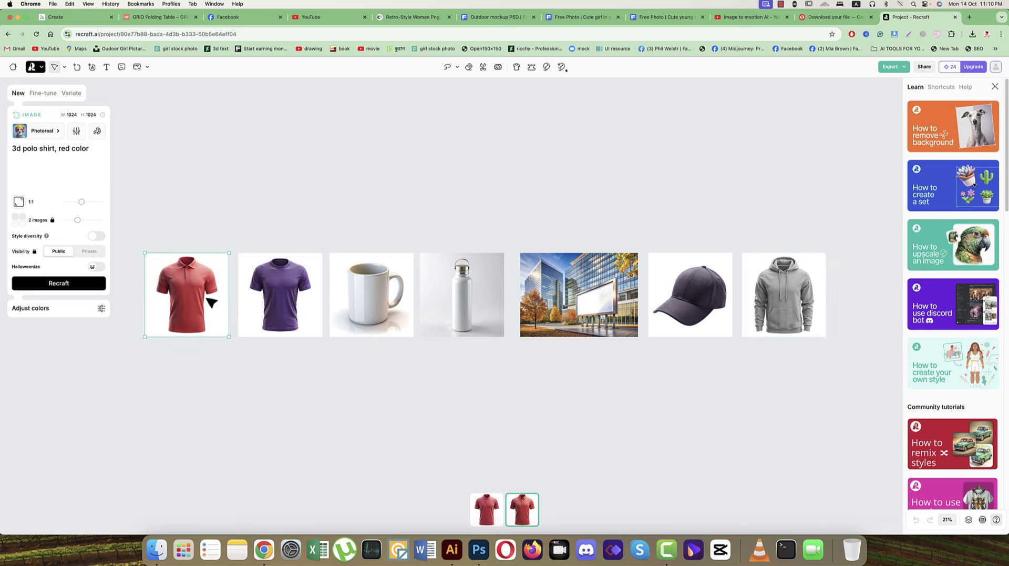
{"action": "left_click", "coordinate": [294, 305]}
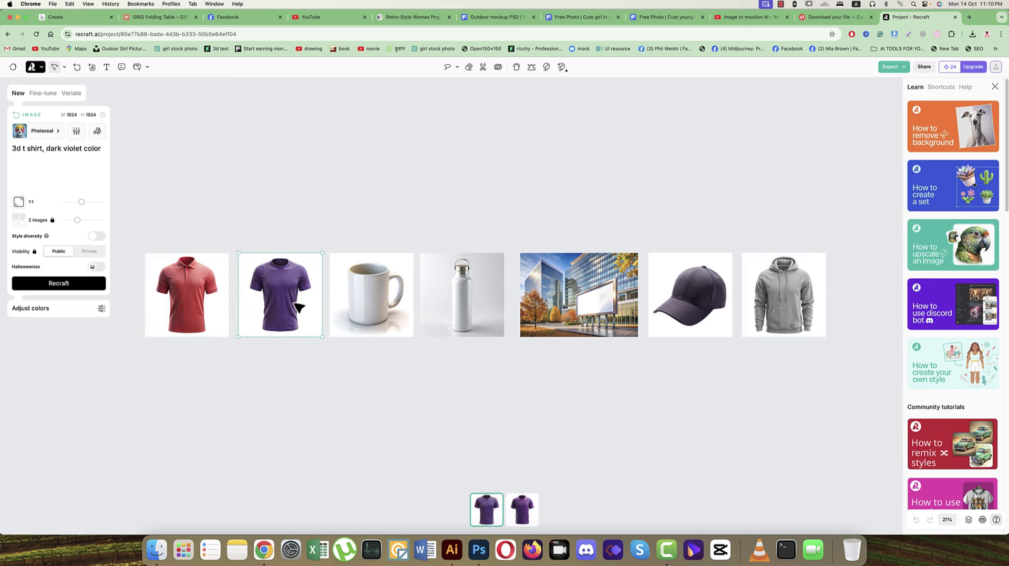
{"action": "left_click", "coordinate": [374, 297]}
{"action": "left_click", "coordinate": [471, 310]}
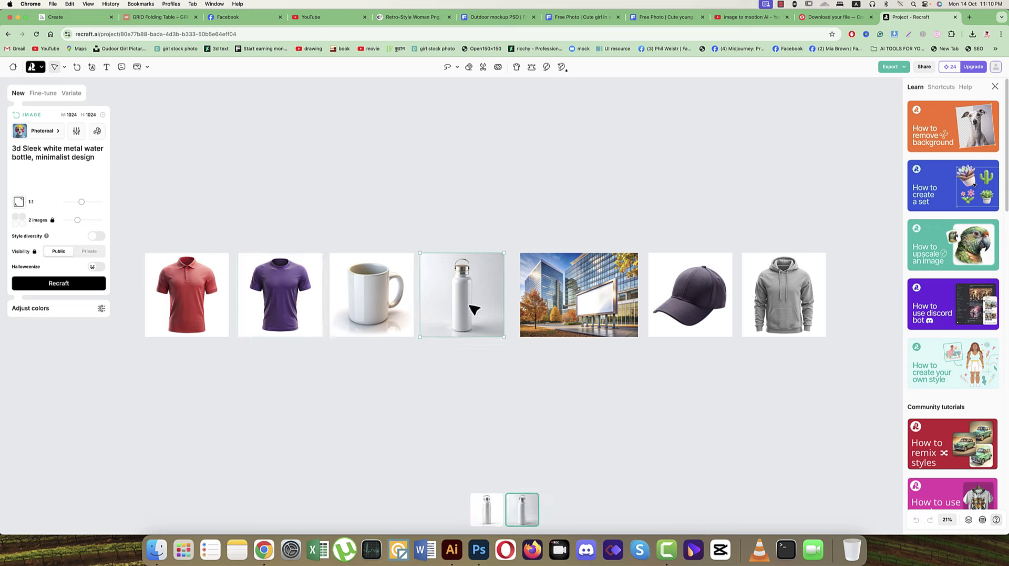
{"action": "left_click", "coordinate": [578, 304]}
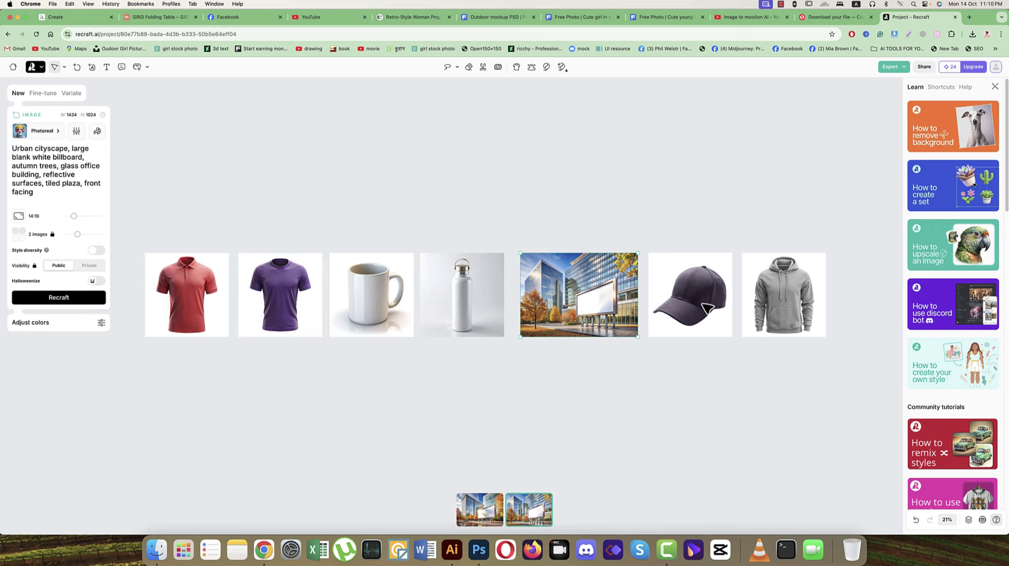
{"action": "left_click", "coordinate": [707, 309]}
{"action": "left_click", "coordinate": [799, 300]}
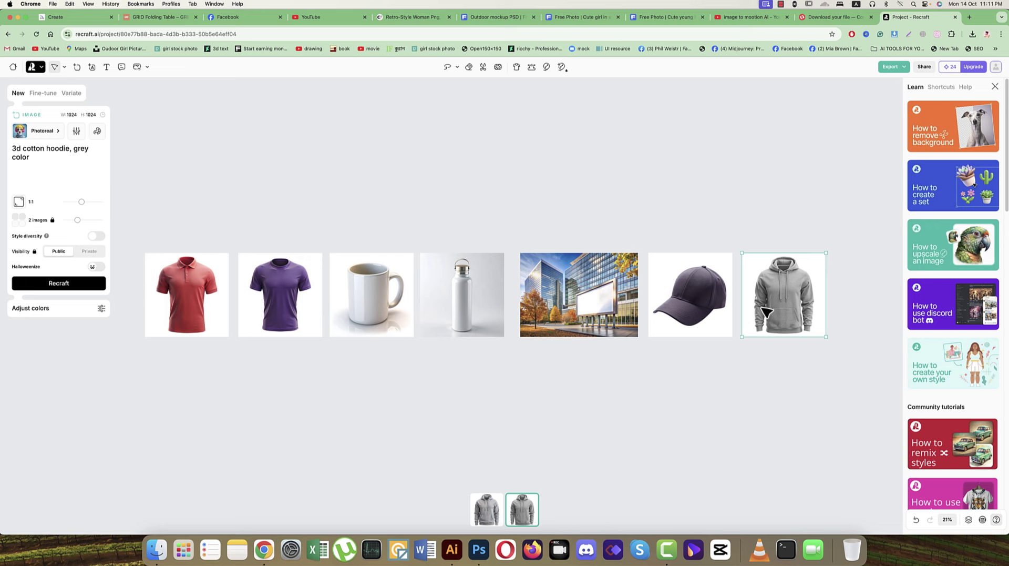
{"action": "left_click", "coordinate": [835, 370]}
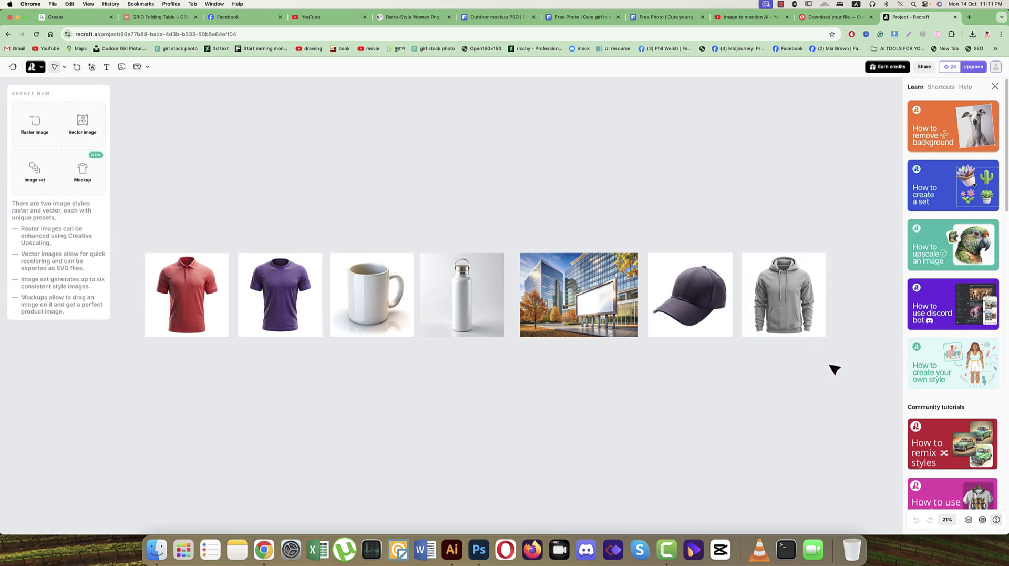
Switch the red polo shirt image to its first variation and inspect it up close
{"action": "left_click", "coordinate": [192, 278]}
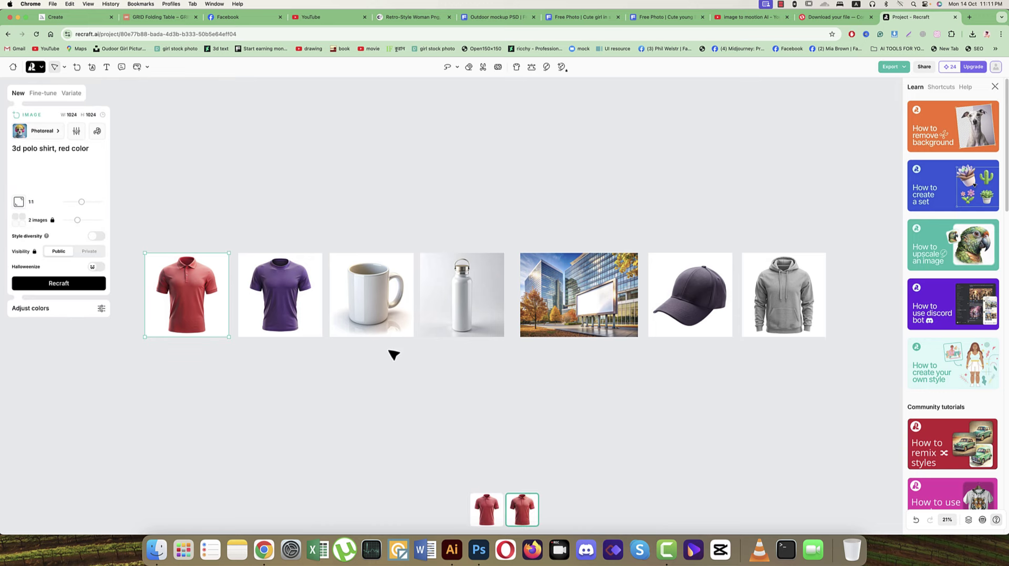
{"action": "left_click", "coordinate": [486, 514]}
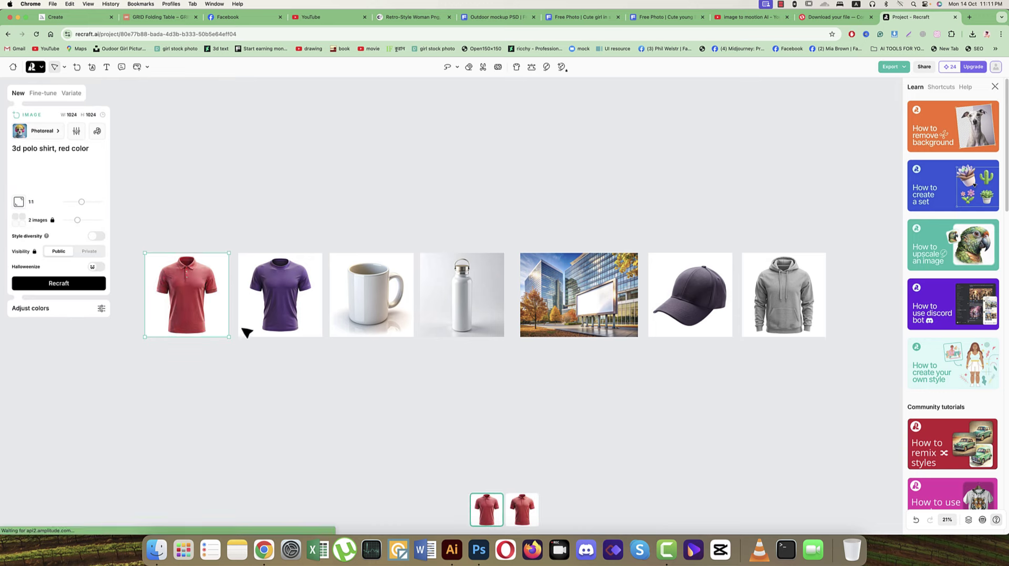
{"action": "scroll", "coordinate": [204, 306], "scroll_direction": "up", "scroll_amount": 10}
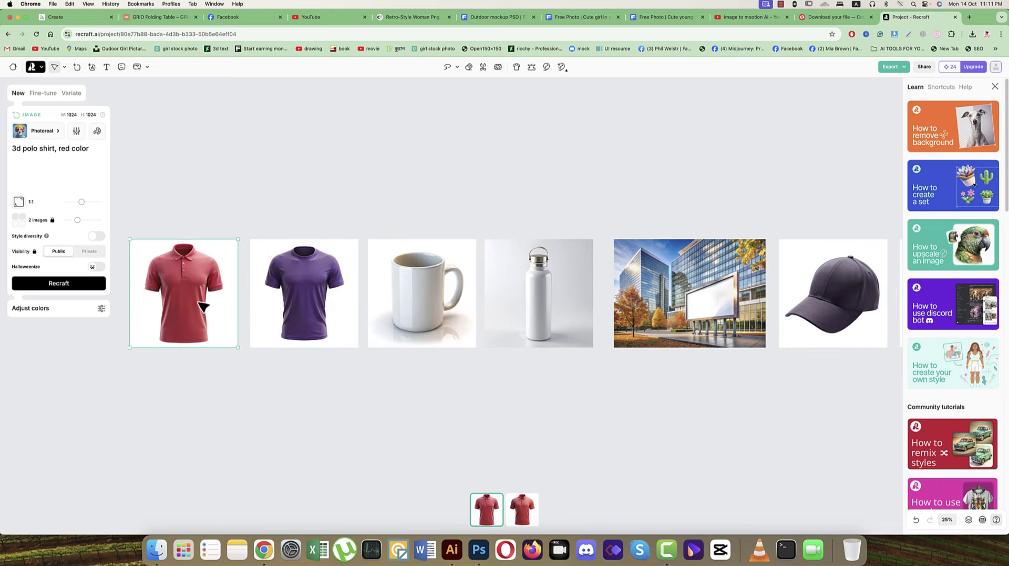
{"action": "scroll", "coordinate": [204, 306], "scroll_direction": "down", "scroll_amount": 4}
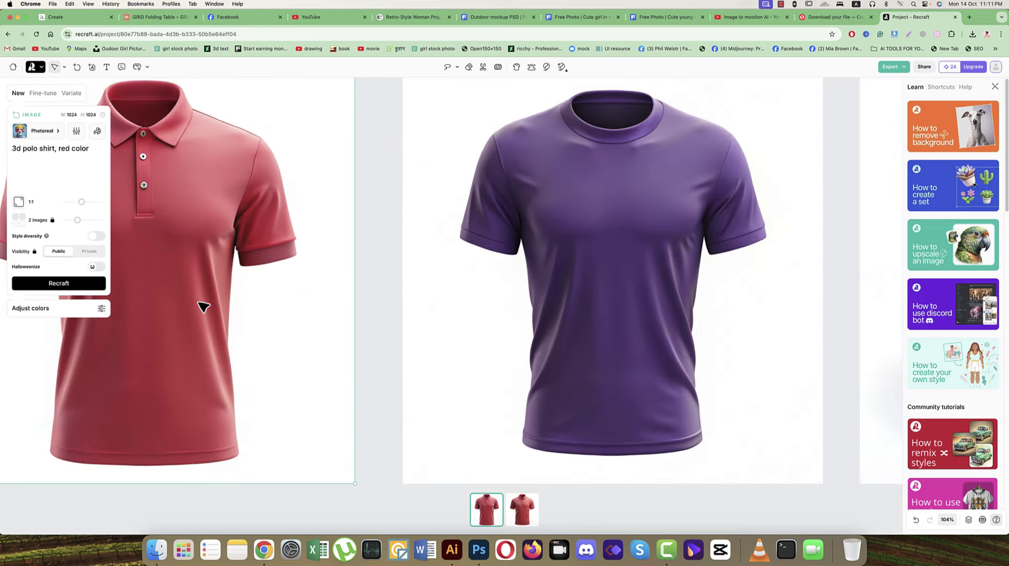
{"action": "left_click_drag", "start_coordinate": [204, 306], "coordinate": [363, 293]}
{"action": "key", "text": "v"}
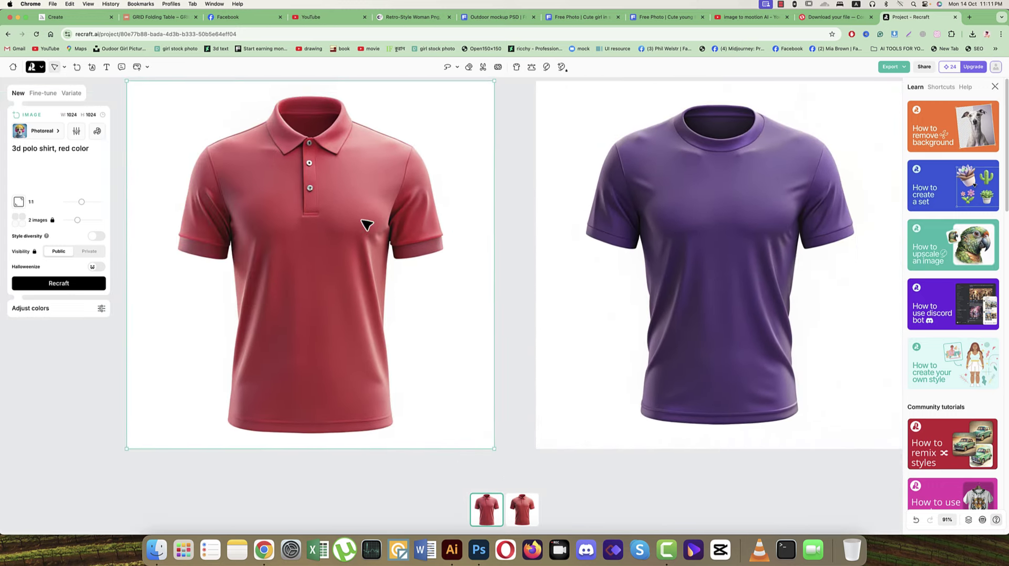
Export the red polo shirt image as JPG into a new folder named "MOCKUP MAKING" inside AD ACADEMY > LIVE CLASS
{"action": "right_click", "coordinate": [366, 224]}
{"action": "mouse_move", "coordinate": [402, 358]}
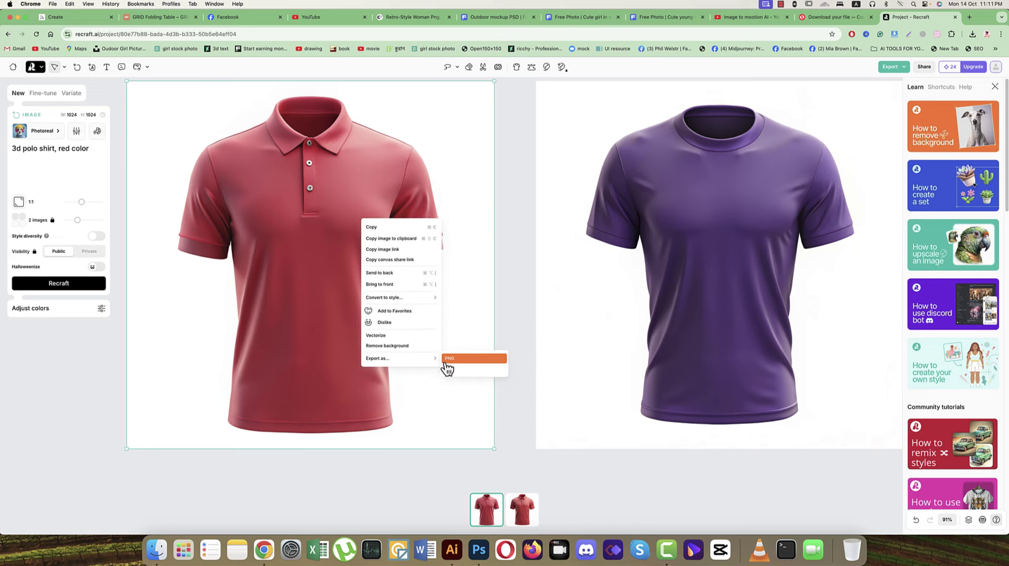
{"action": "left_click", "coordinate": [452, 369]}
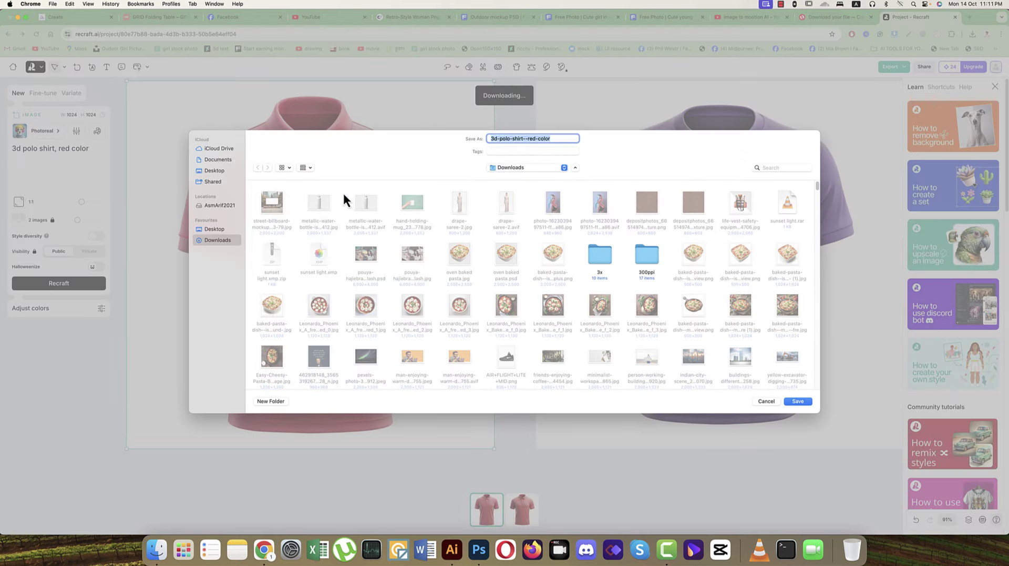
{"action": "left_click", "coordinate": [229, 206]}
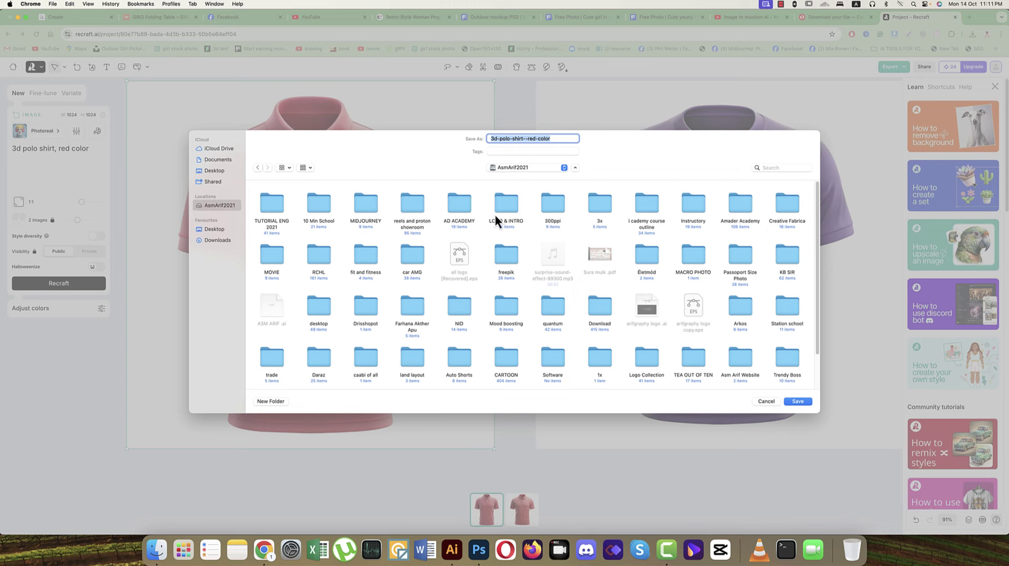
{"action": "double_click", "coordinate": [464, 206]}
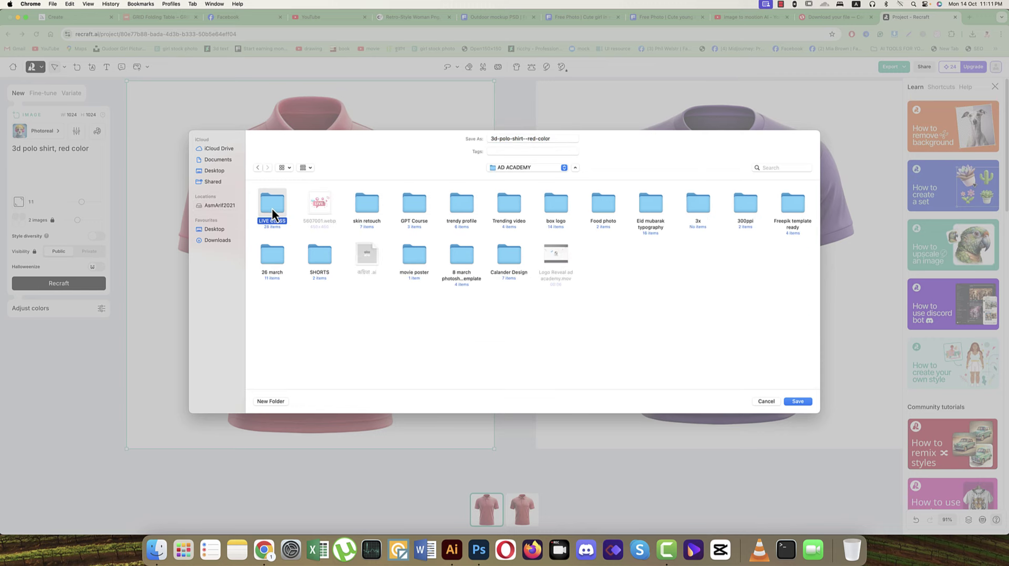
{"action": "double_click", "coordinate": [272, 207]}
{"action": "left_click", "coordinate": [278, 402]}
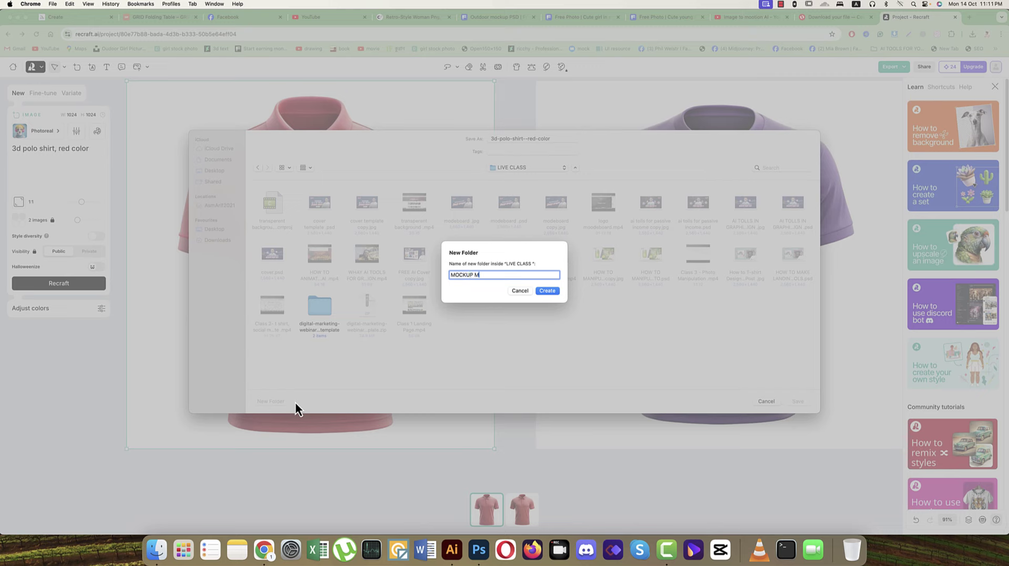
{"action": "type", "text": "MOCKUP MAKING"}
{"action": "key", "text": "Return"}
{"action": "key", "text": "Return"}
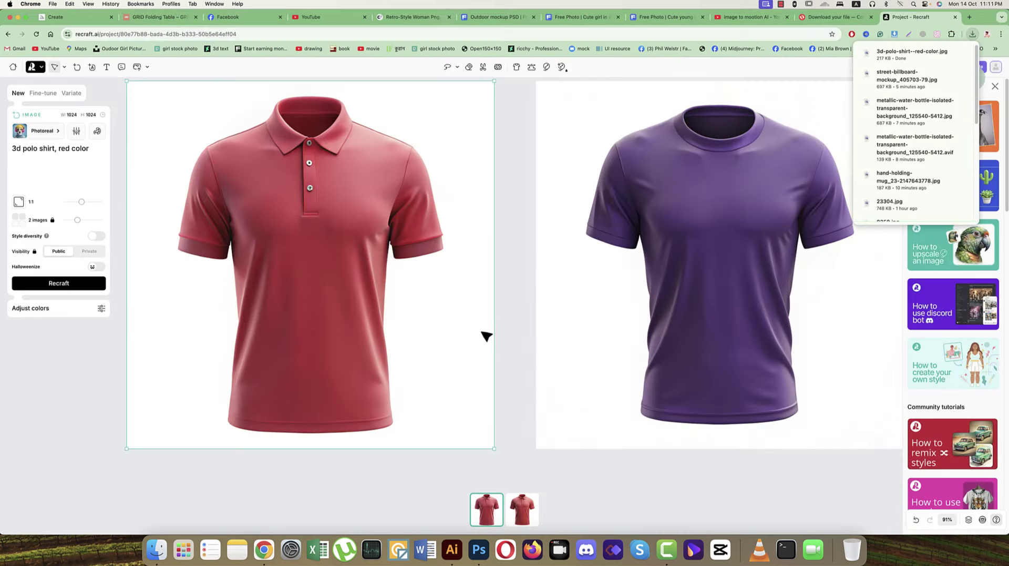
Compare the two variations of the dark violet T-shirt image and keep the first one
{"action": "scroll", "coordinate": [484, 333], "scroll_direction": "right", "scroll_amount": 5}
{"action": "left_click", "coordinate": [504, 283]}
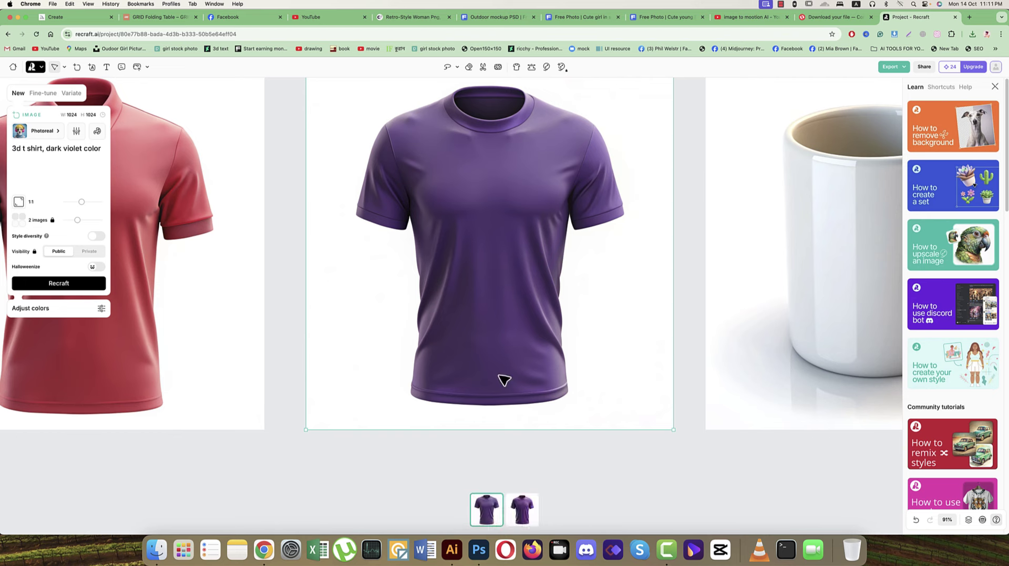
{"action": "left_click", "coordinate": [523, 508]}
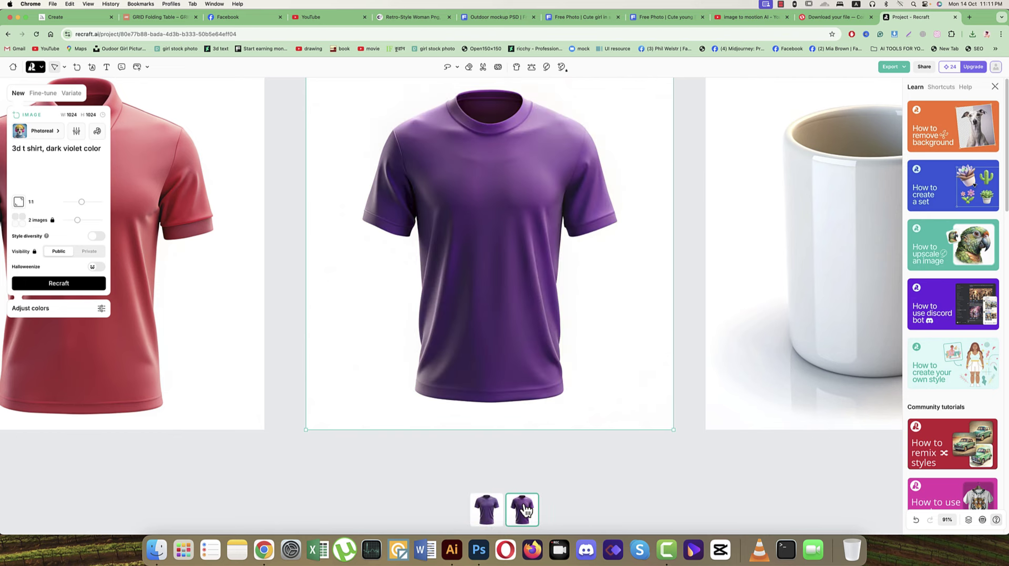
{"action": "left_click", "coordinate": [491, 509]}
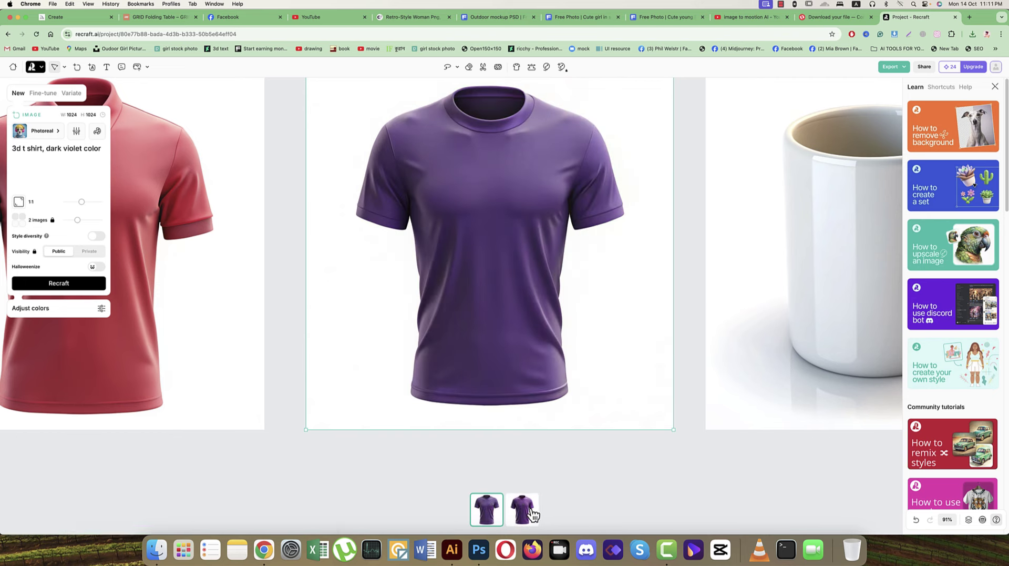
{"action": "left_click", "coordinate": [526, 510]}
{"action": "left_click", "coordinate": [492, 509]}
Export the dark violet T-shirt image as JPG into the "MOCKUP MAKING" folder
{"action": "right_click", "coordinate": [491, 187]}
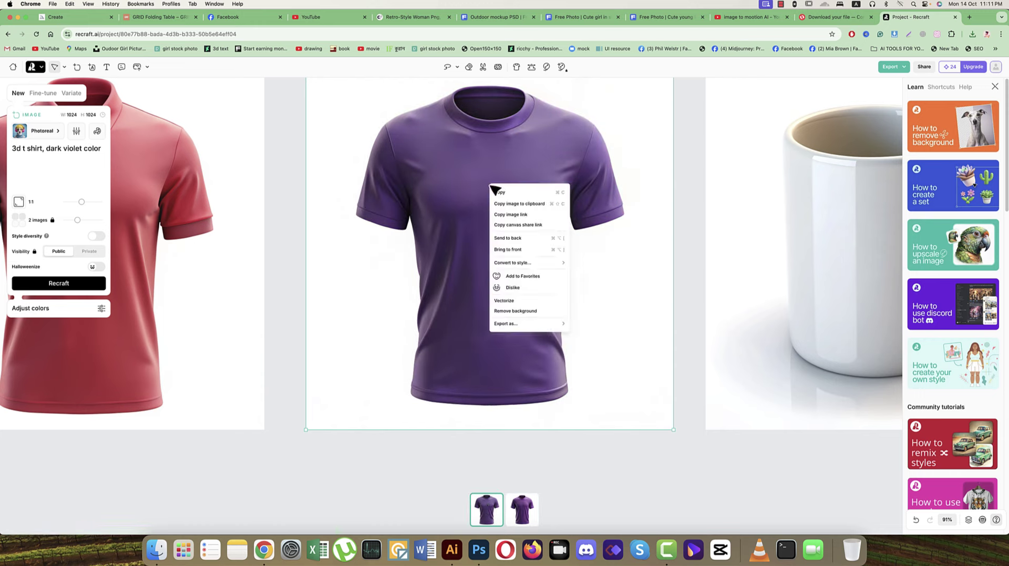
{"action": "left_click", "coordinate": [581, 334]}
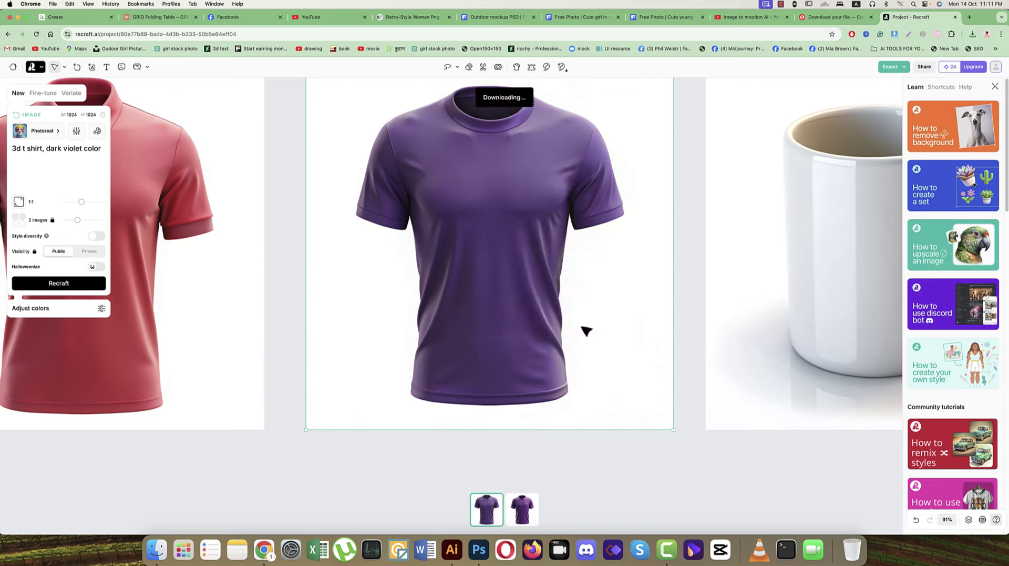
{"action": "key", "text": "Return"}
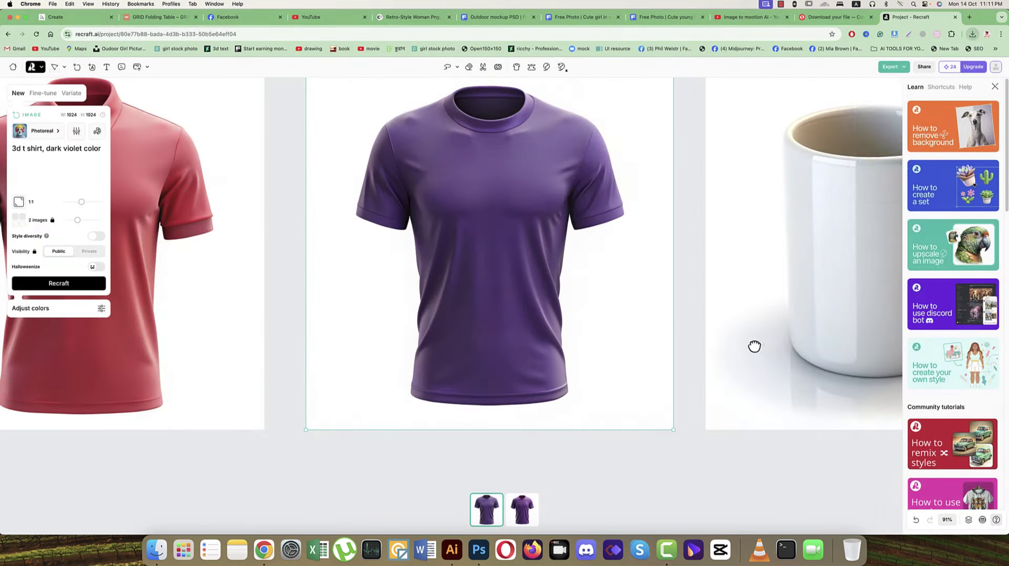
Switch the white ceramic mug image to its first variation and export it as JPG into the "MOCKUP MAKING" folder
{"action": "scroll", "coordinate": [755, 345], "scroll_direction": "right", "scroll_amount": 5}
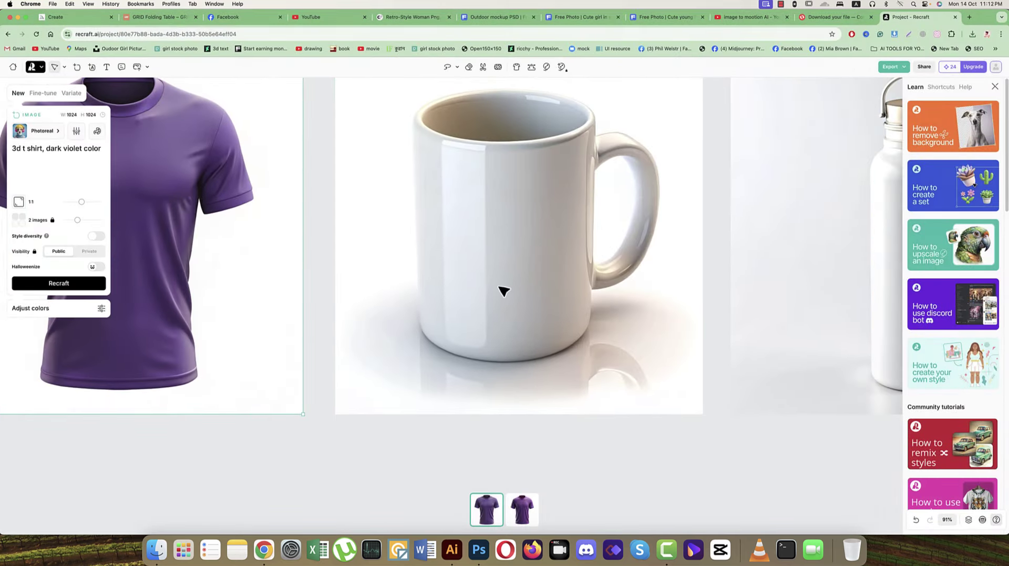
{"action": "left_click", "coordinate": [504, 291]}
{"action": "left_click", "coordinate": [486, 507]}
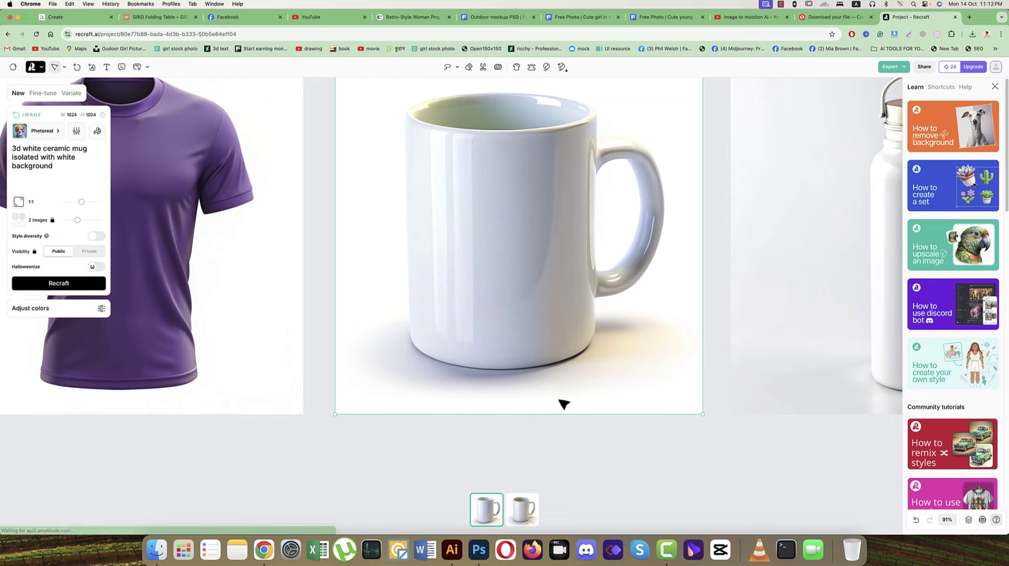
{"action": "scroll", "coordinate": [574, 279], "scroll_direction": "up", "scroll_amount": 2}
{"action": "right_click", "coordinate": [526, 208]}
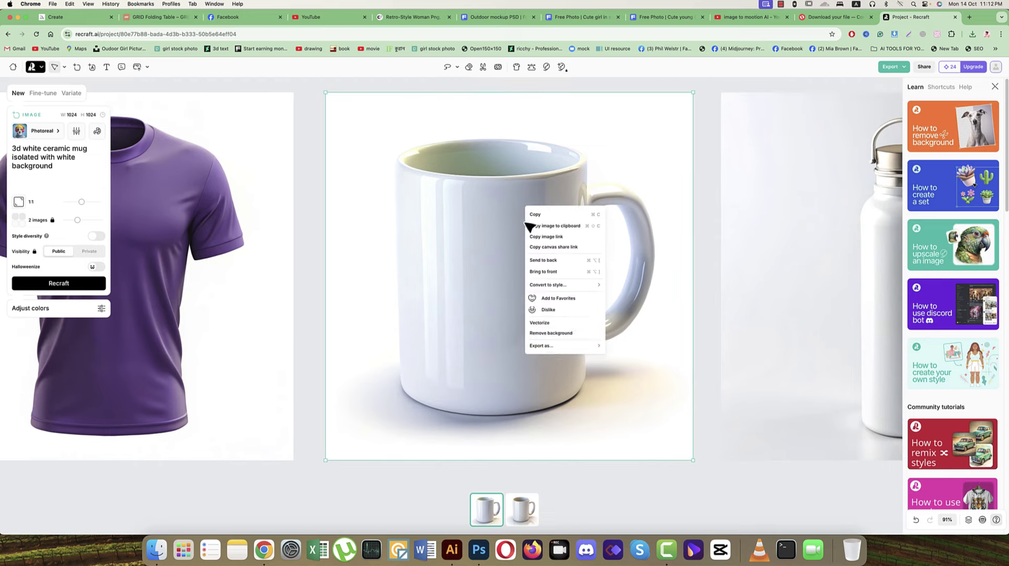
{"action": "mouse_move", "coordinate": [563, 345]}
{"action": "left_click", "coordinate": [621, 353]}
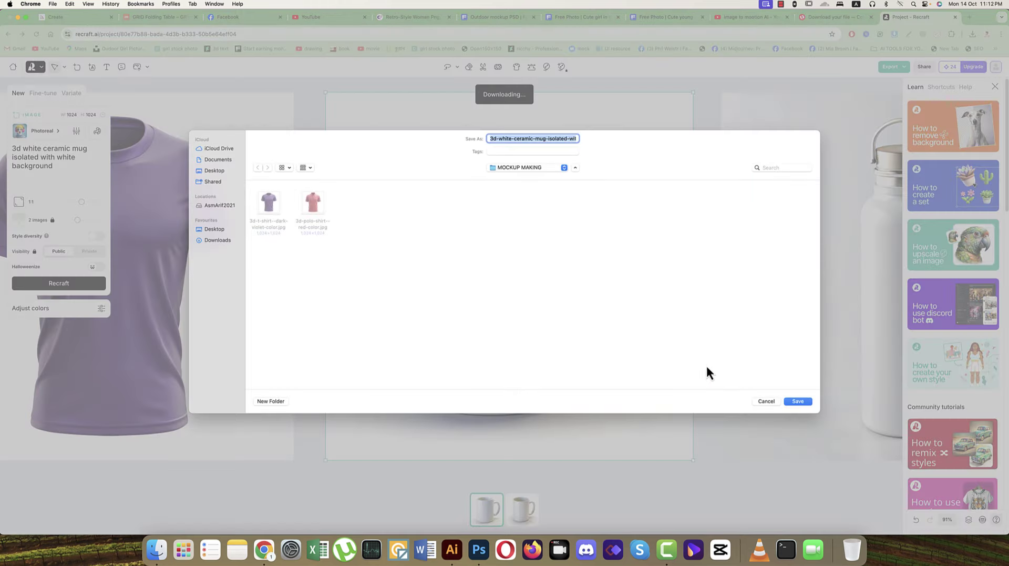
{"action": "left_click", "coordinate": [798, 401]}
Compare the two variations of the white metal water bottle image and choose the first one
{"action": "scroll", "coordinate": [631, 358], "scroll_direction": "right", "scroll_amount": 10}
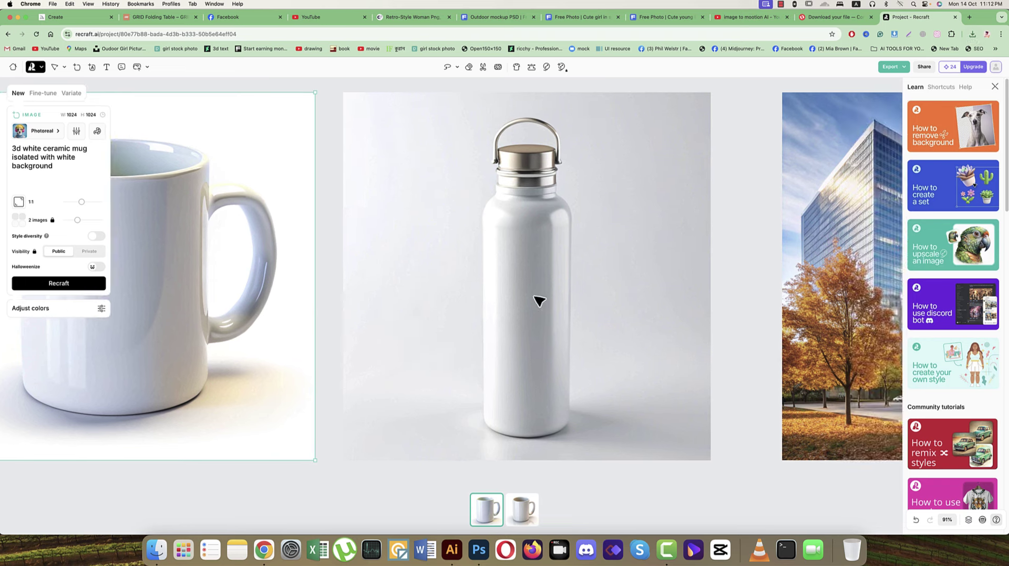
{"action": "left_click", "coordinate": [539, 300]}
{"action": "left_click", "coordinate": [495, 511]}
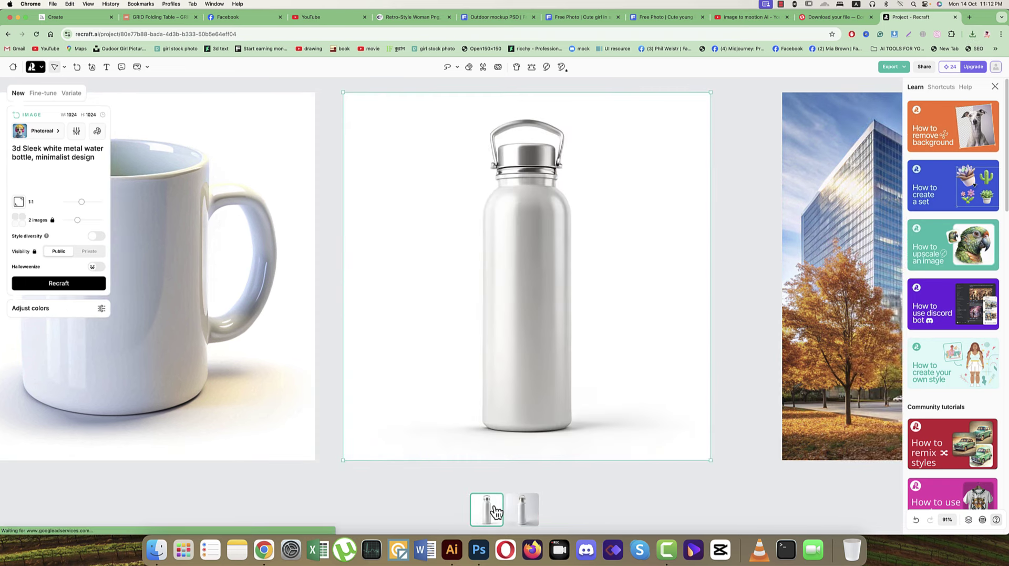
{"action": "left_click", "coordinate": [536, 512]}
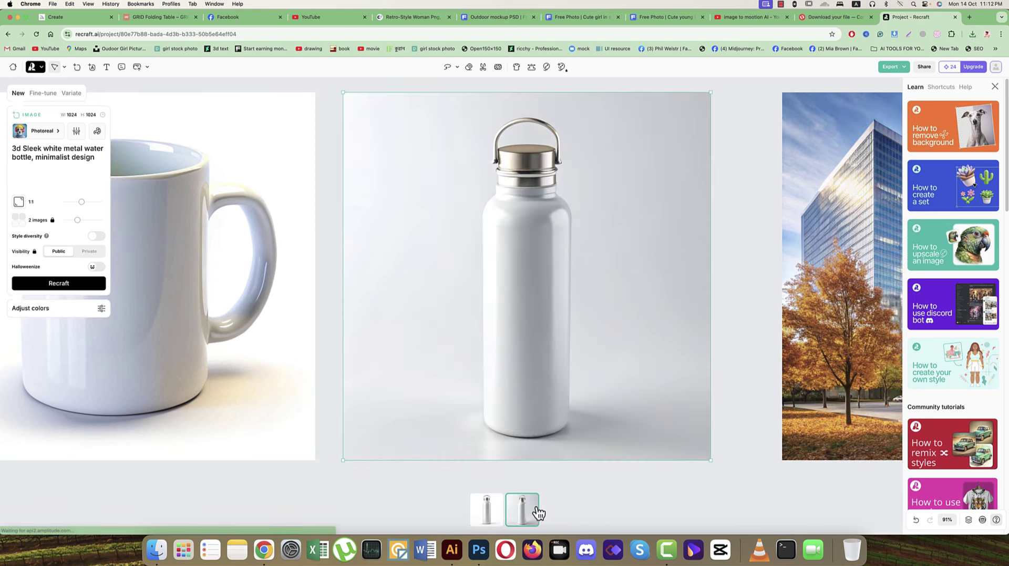
{"action": "left_click", "coordinate": [498, 512]}
Export the white metal water bottle image as JPG into the "MOCKUP MAKING" folder
{"action": "right_click", "coordinate": [559, 250]}
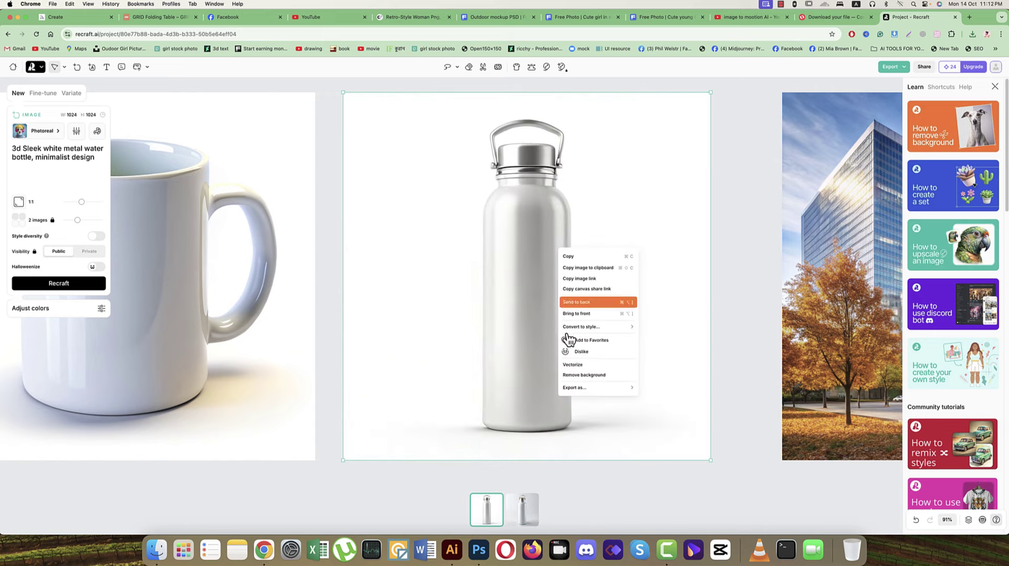
{"action": "mouse_move", "coordinate": [583, 389]}
{"action": "left_click", "coordinate": [659, 402]}
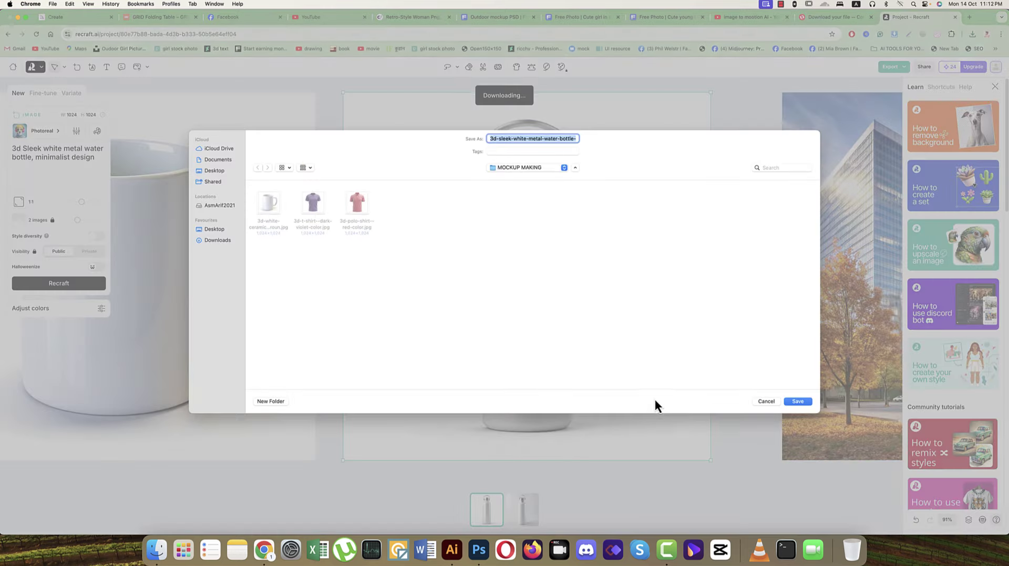
{"action": "left_click", "coordinate": [789, 403]}
Replace the billboard image's prompt with "outdoor billboard in front of office" and generate new images
{"action": "left_click_drag", "start_coordinate": [749, 349], "coordinate": [257, 336]}
{"action": "left_click", "coordinate": [512, 319]}
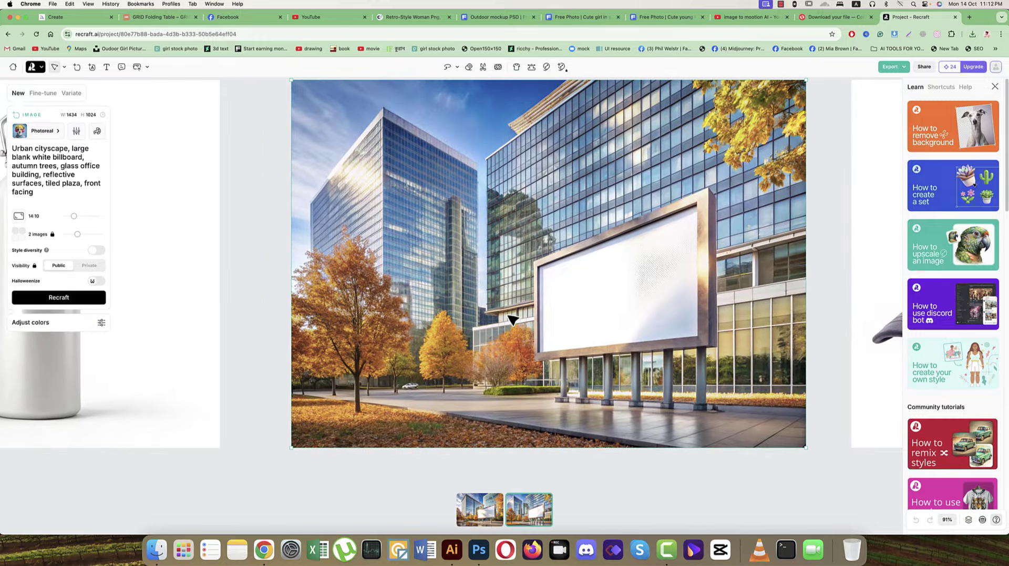
{"action": "left_click_drag", "start_coordinate": [57, 194], "coordinate": [9, 150]}
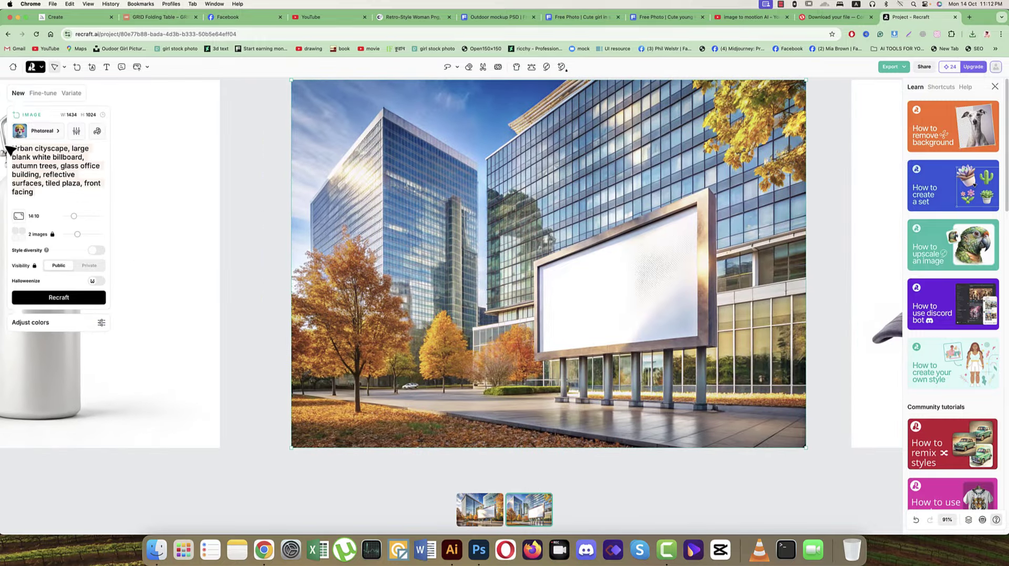
{"action": "key", "text": "BackSpace"}
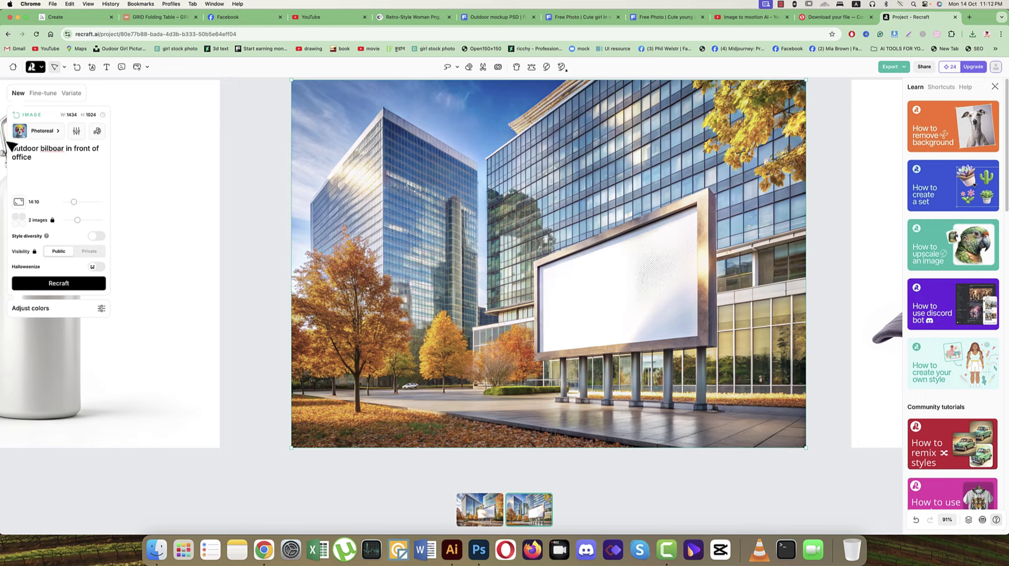
{"action": "right_click", "coordinate": [48, 151]}
{"action": "left_click", "coordinate": [65, 159]}
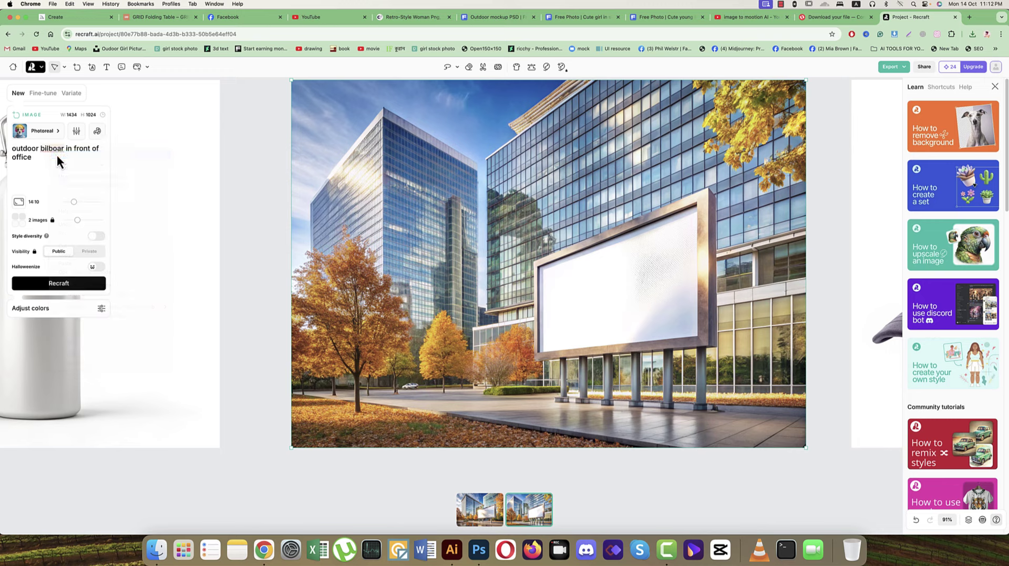
{"action": "left_click", "coordinate": [67, 284]}
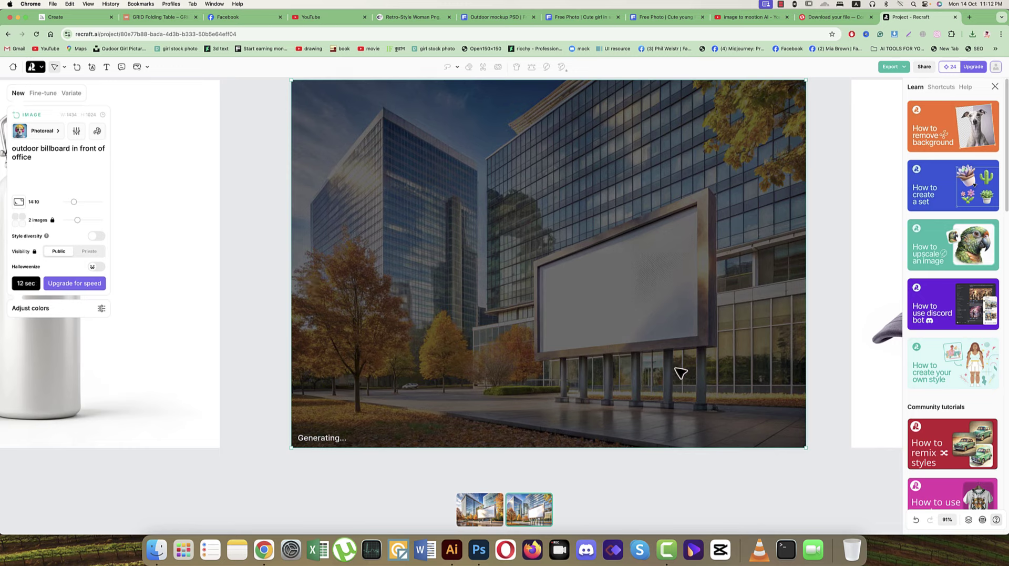
Compare the two variations of the black cotton cap image and keep the second one
{"action": "left_click_drag", "start_coordinate": [808, 333], "coordinate": [316, 322]}
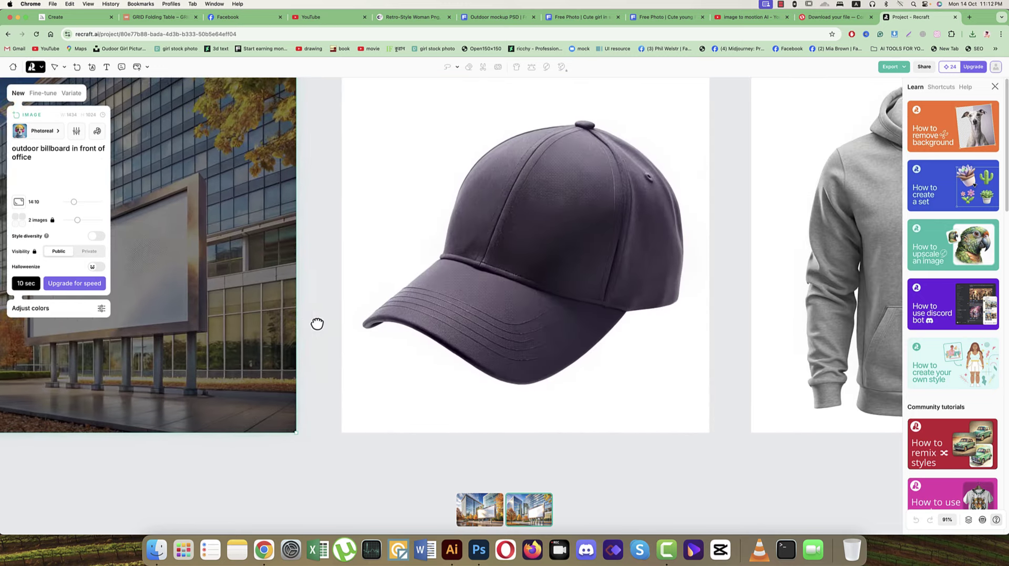
{"action": "left_click", "coordinate": [538, 269]}
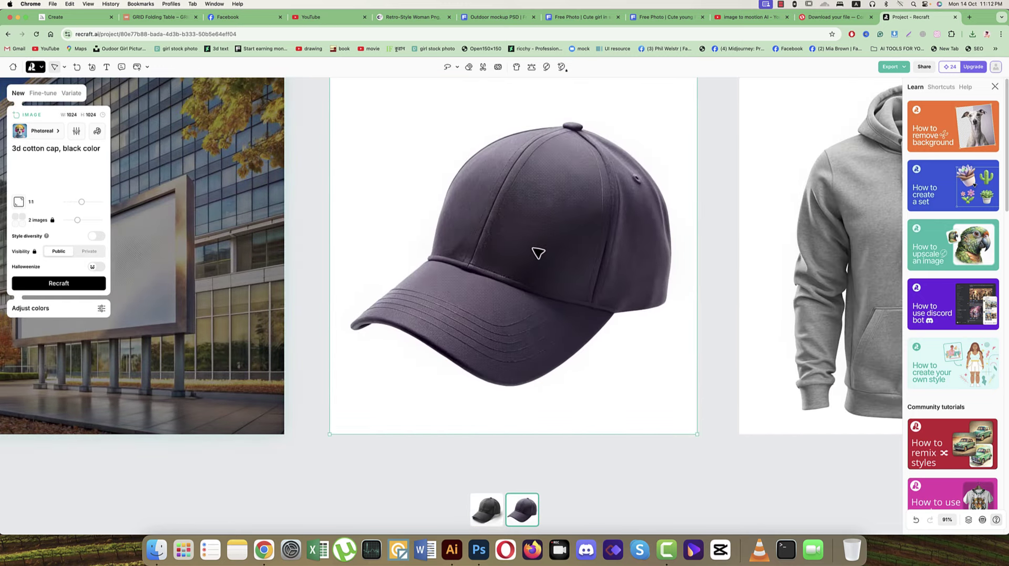
{"action": "left_click", "coordinate": [497, 504]}
{"action": "left_click", "coordinate": [522, 509]}
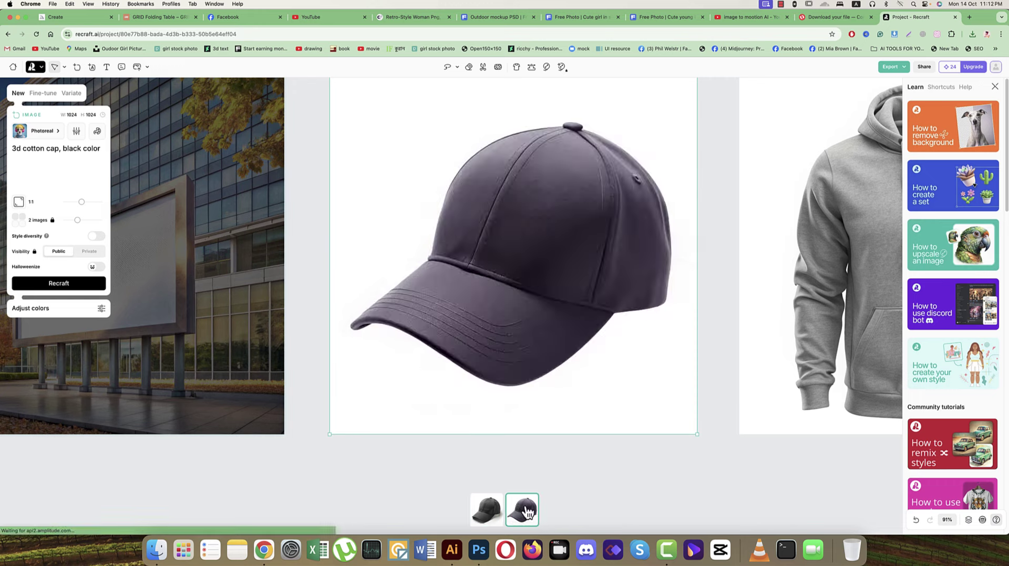
{"action": "left_click", "coordinate": [492, 509]}
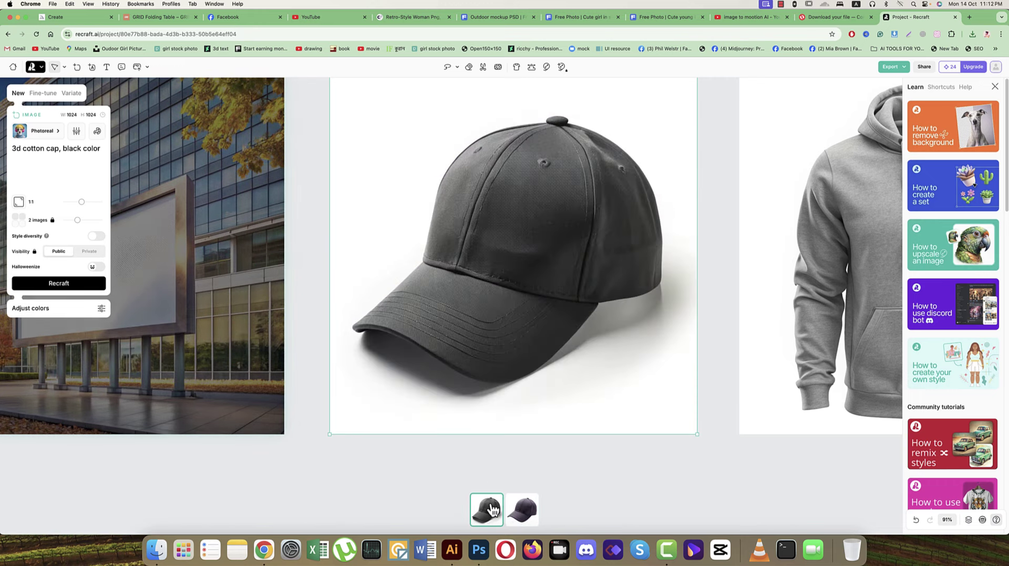
{"action": "left_click", "coordinate": [522, 511]}
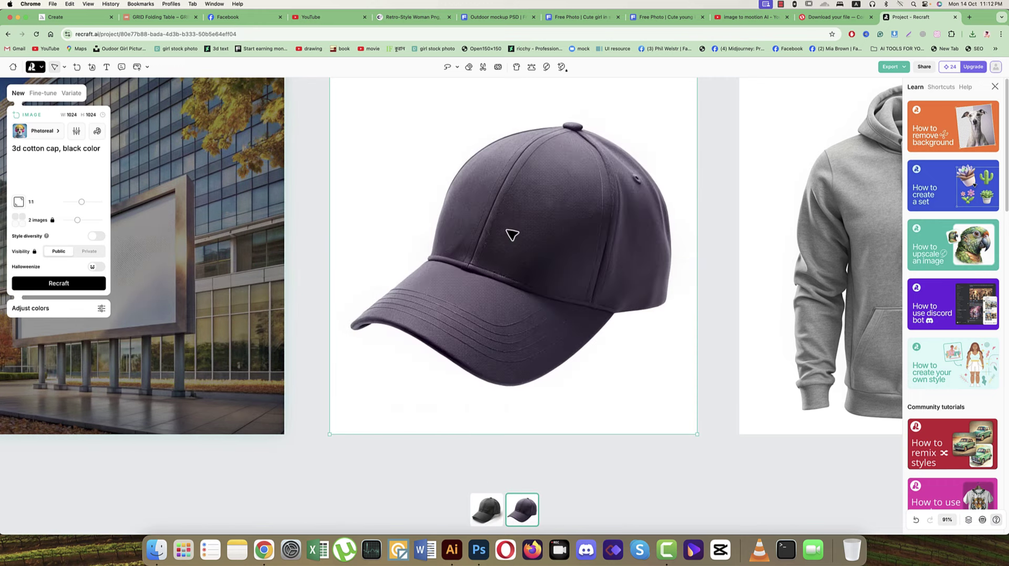
Export the black cotton cap image as JPG into the "MOCKUP MAKING" folder
{"action": "right_click", "coordinate": [507, 230]}
{"action": "mouse_move", "coordinate": [574, 372]}
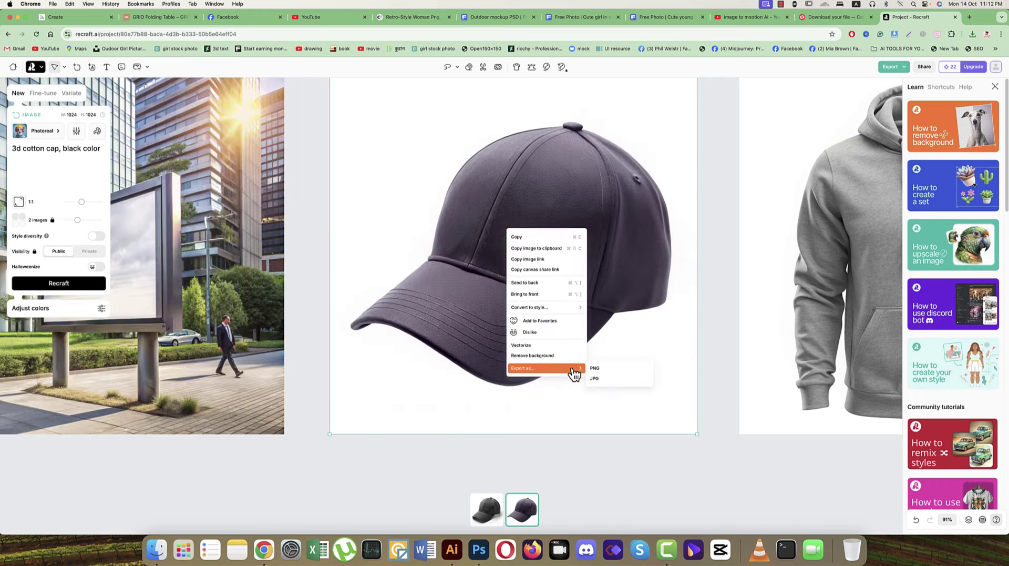
{"action": "left_click", "coordinate": [609, 379]}
{"action": "key", "text": "Return"}
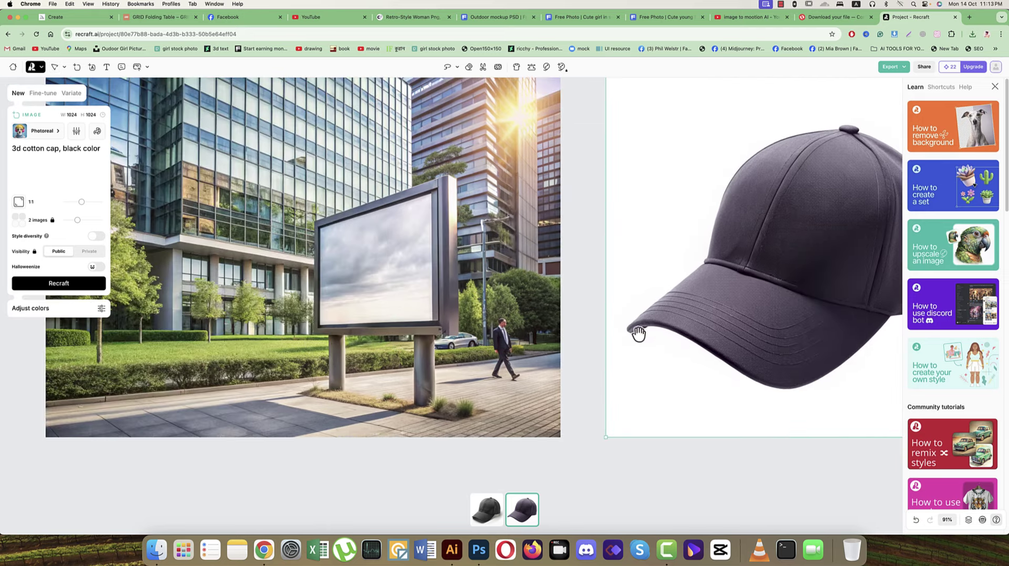
Compare the two newly generated outdoor billboard images and choose the second variation
{"action": "left_click", "coordinate": [427, 294]}
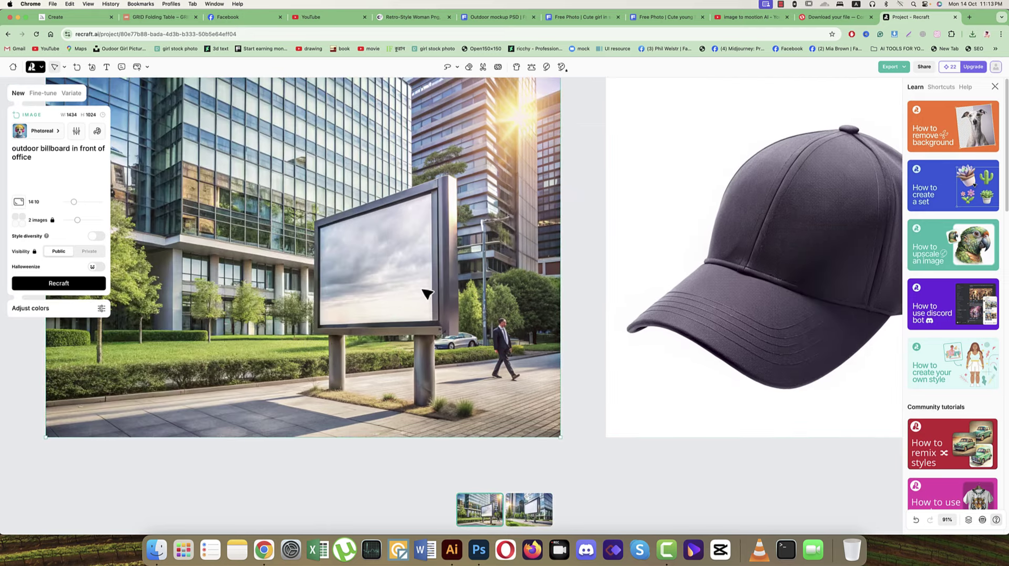
{"action": "left_click", "coordinate": [520, 520]}
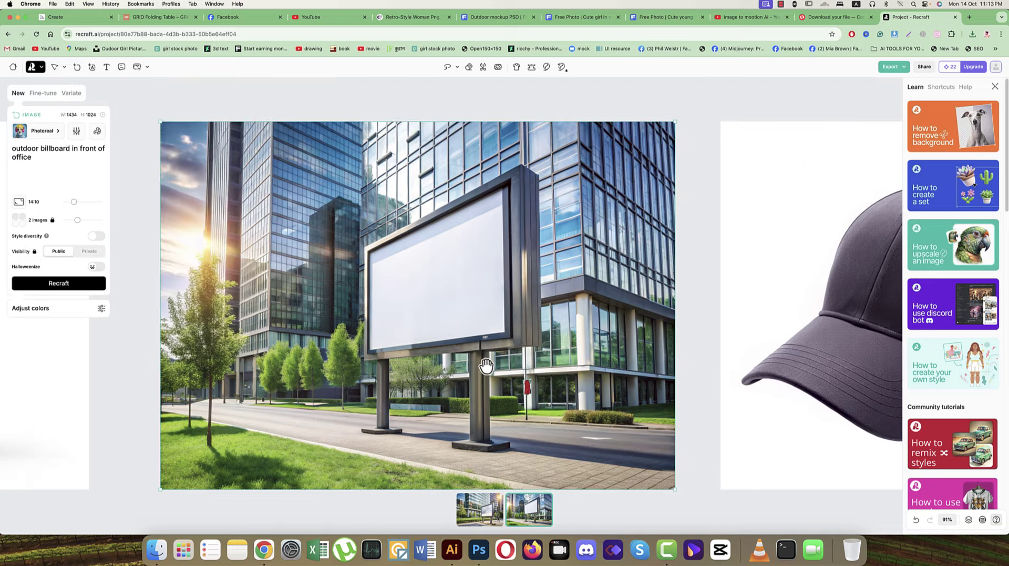
{"action": "key", "text": "v"}
{"action": "left_click", "coordinate": [489, 516]}
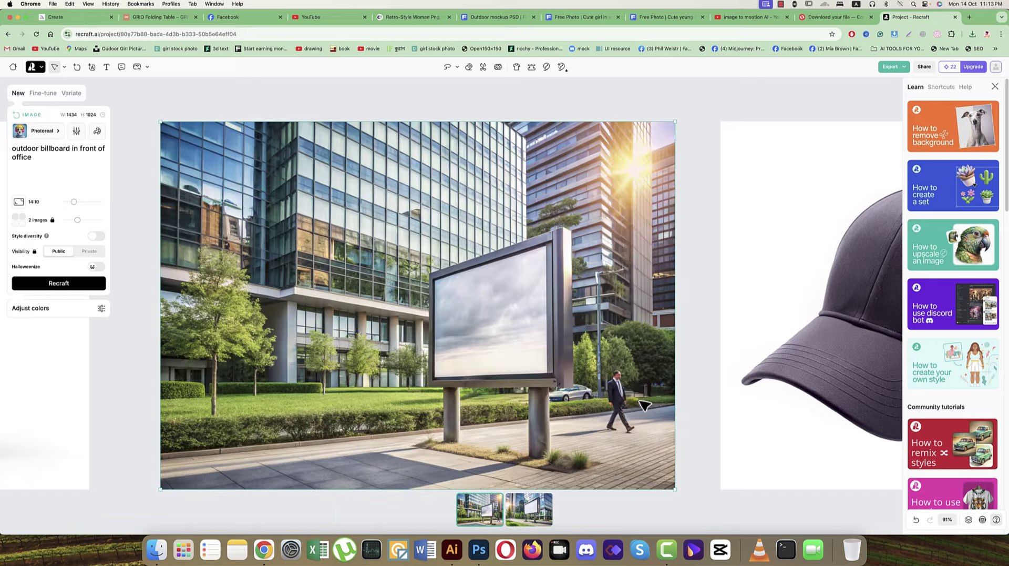
{"action": "left_click", "coordinate": [538, 512]}
Export the outdoor billboard image as JPG into the "MOCKUP MAKING" folder
{"action": "right_click", "coordinate": [487, 294]}
{"action": "mouse_move", "coordinate": [546, 431]}
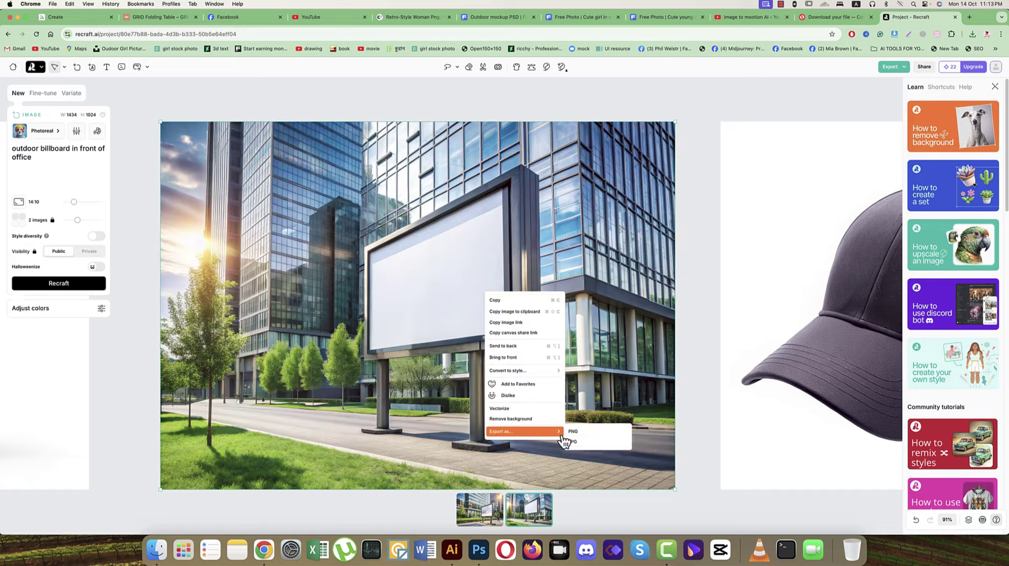
{"action": "left_click", "coordinate": [583, 443]}
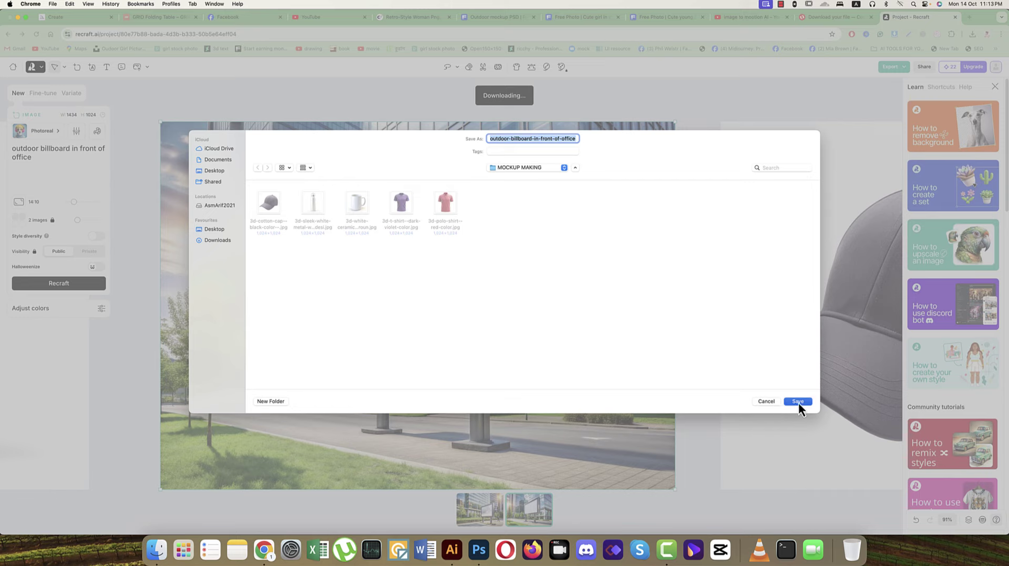
{"action": "left_click", "coordinate": [798, 401]}
Compare the two variations of the grey cotton hoodie image and keep the second one
{"action": "scroll", "coordinate": [658, 384], "scroll_direction": "right", "scroll_amount": 15}
{"action": "scroll", "coordinate": [658, 384], "scroll_direction": "right", "scroll_amount": 10}
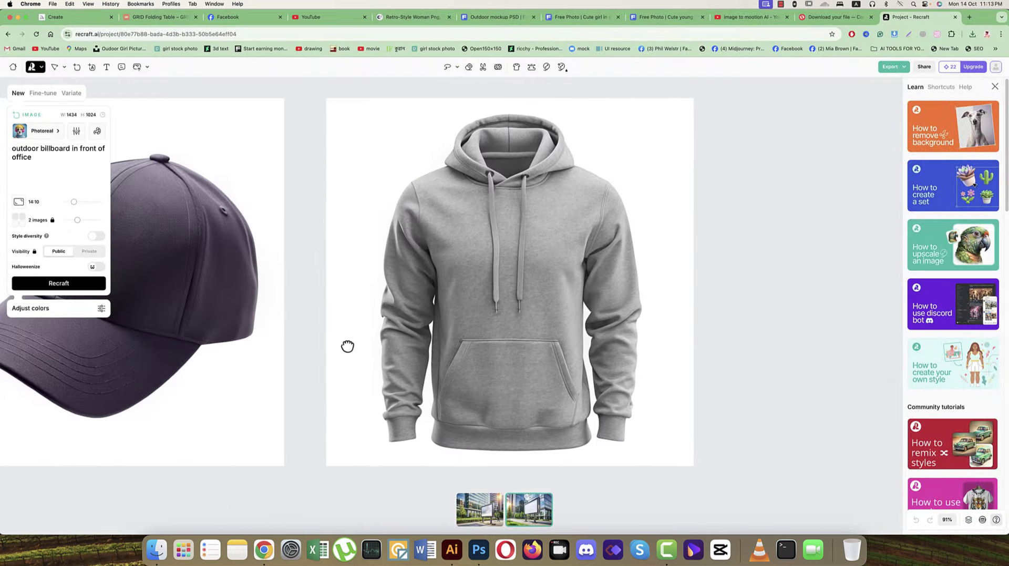
{"action": "left_click", "coordinate": [547, 343]}
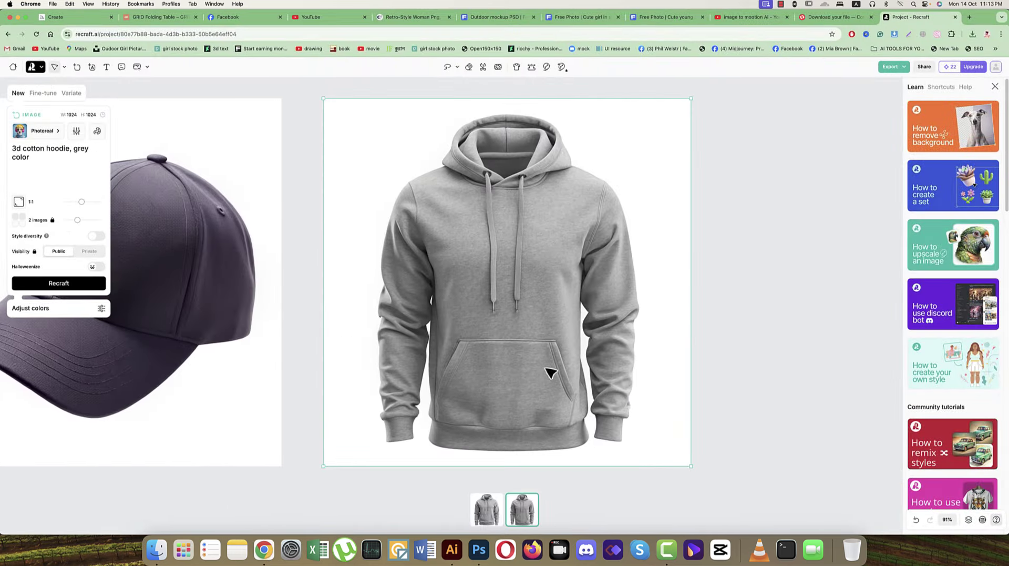
{"action": "left_click", "coordinate": [497, 518]}
{"action": "left_click", "coordinate": [527, 518]}
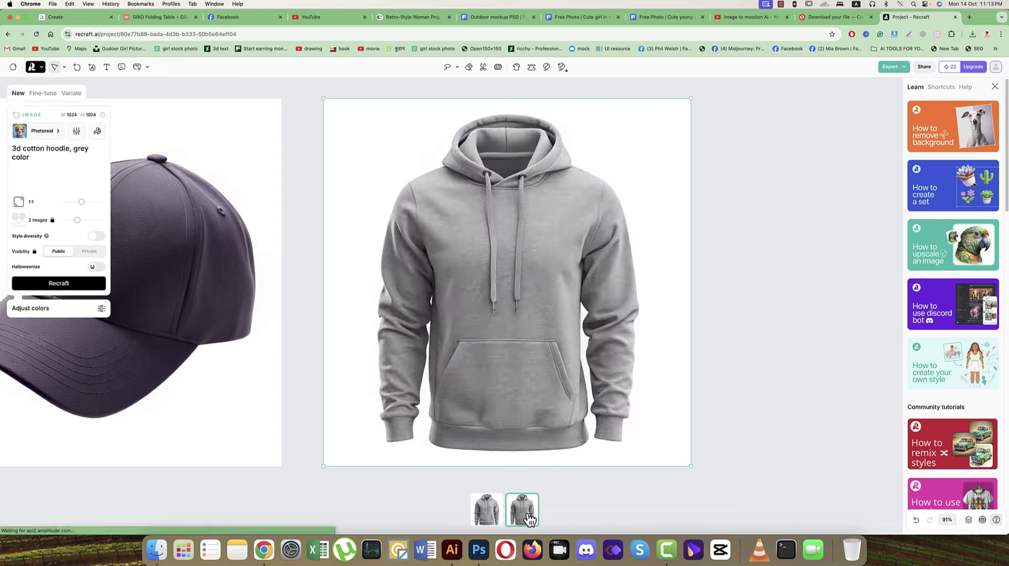
Choose the first variation of the grey cotton hoodie and export it as JPG into the "MOCKUP MAKING" folder
{"action": "left_click", "coordinate": [489, 514]}
{"action": "right_click", "coordinate": [555, 272]}
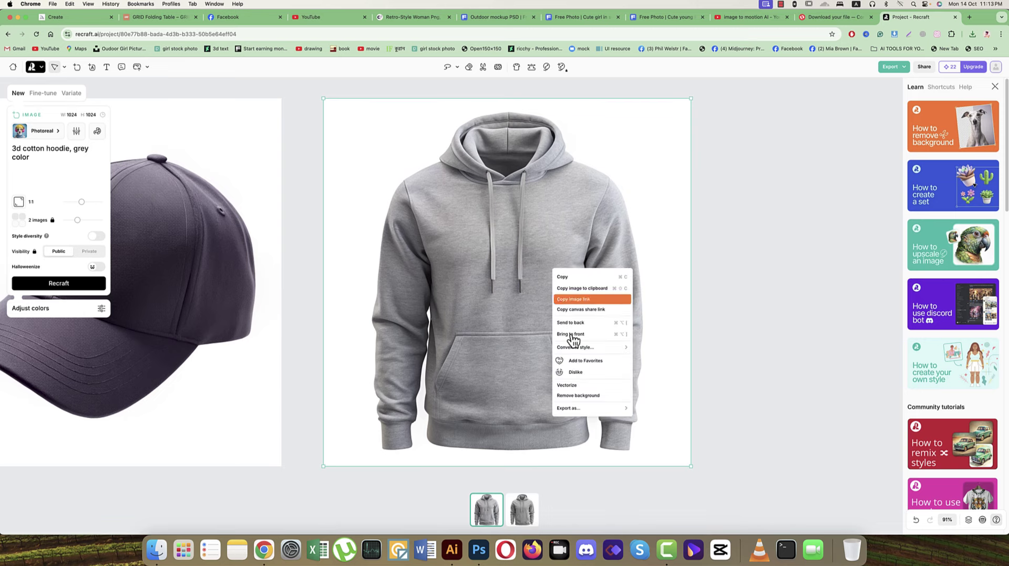
{"action": "mouse_move", "coordinate": [605, 408]}
{"action": "left_click", "coordinate": [645, 423]}
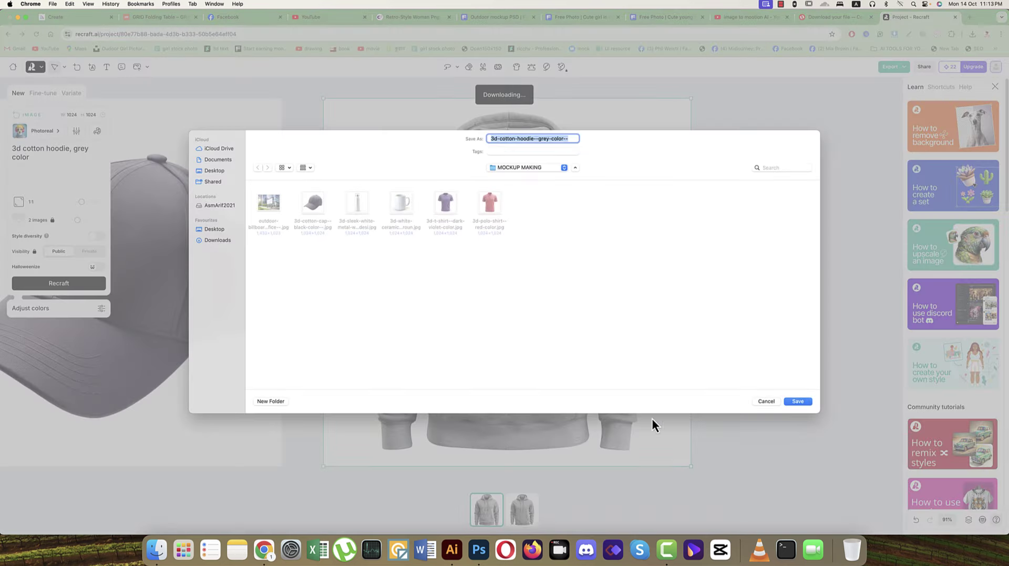
{"action": "left_click", "coordinate": [806, 401]}
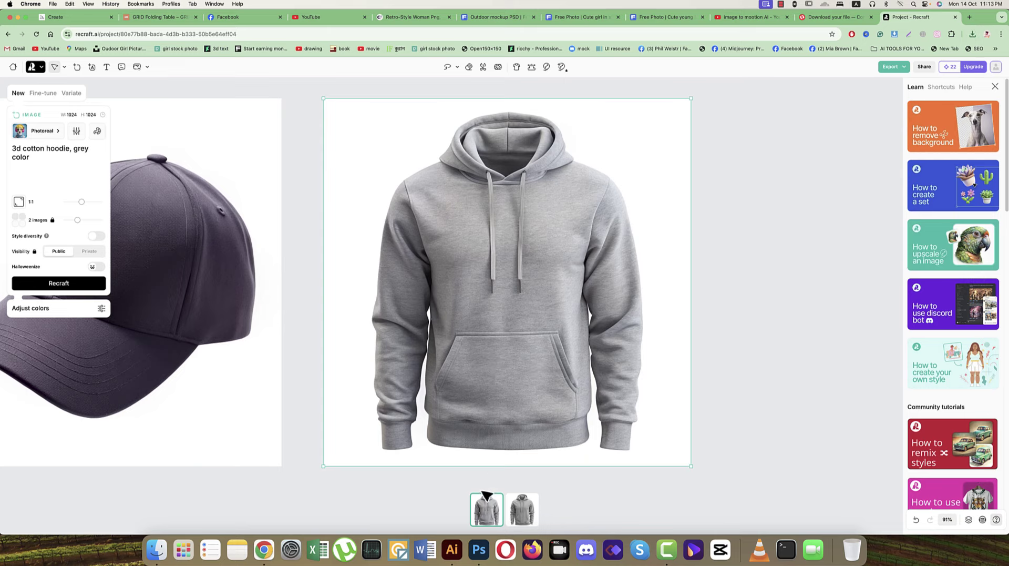
Switch to Illustrator and open the recent file "mockup .ai"
{"action": "left_click", "coordinate": [451, 549]}
{"action": "left_click", "coordinate": [452, 549]}
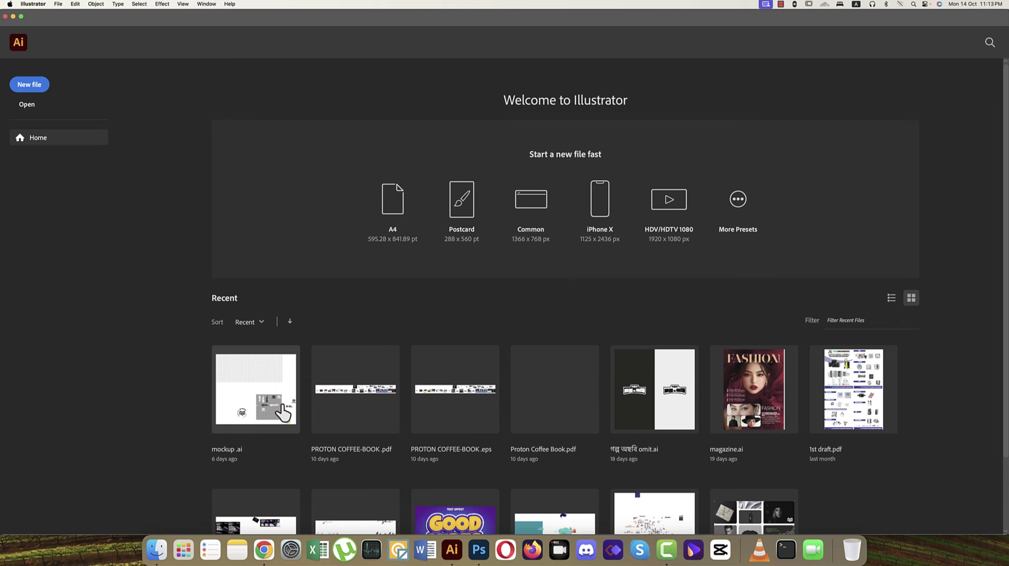
{"action": "left_click", "coordinate": [281, 405]}
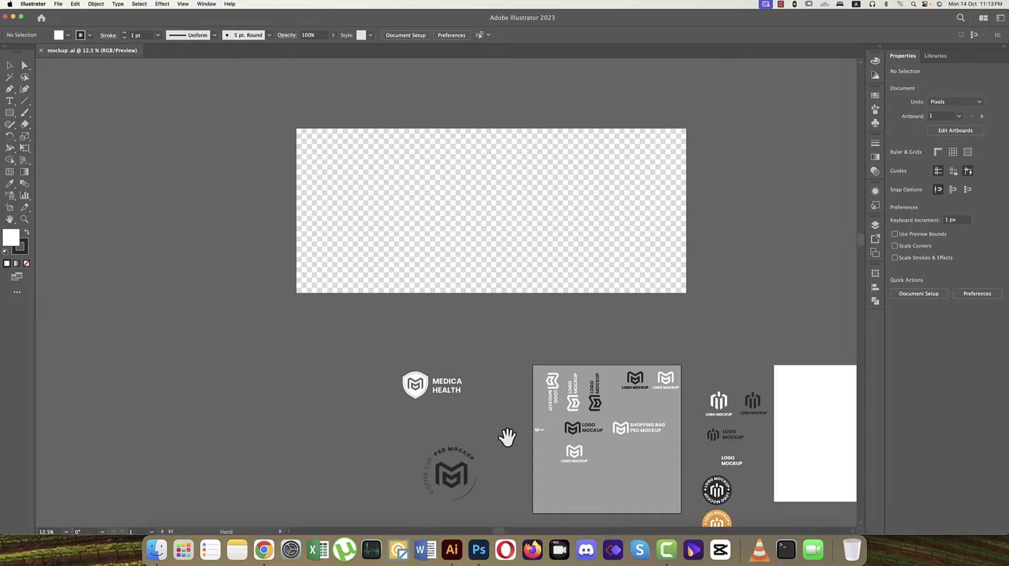
Look over the logo artwork in the file, including the grey artboard's logos, the coffee cup logo and the round badges
{"action": "left_click_drag", "start_coordinate": [506, 435], "coordinate": [304, 331]}
{"action": "scroll", "coordinate": [452, 426], "scroll_direction": "up", "scroll_amount": 3}
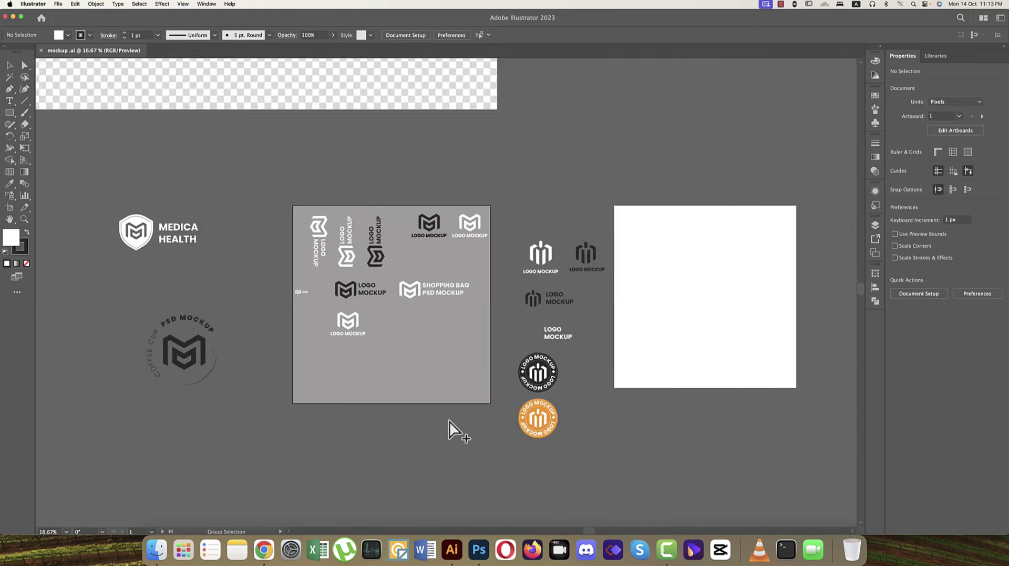
{"action": "scroll", "coordinate": [459, 427], "scroll_direction": "right", "scroll_amount": 5}
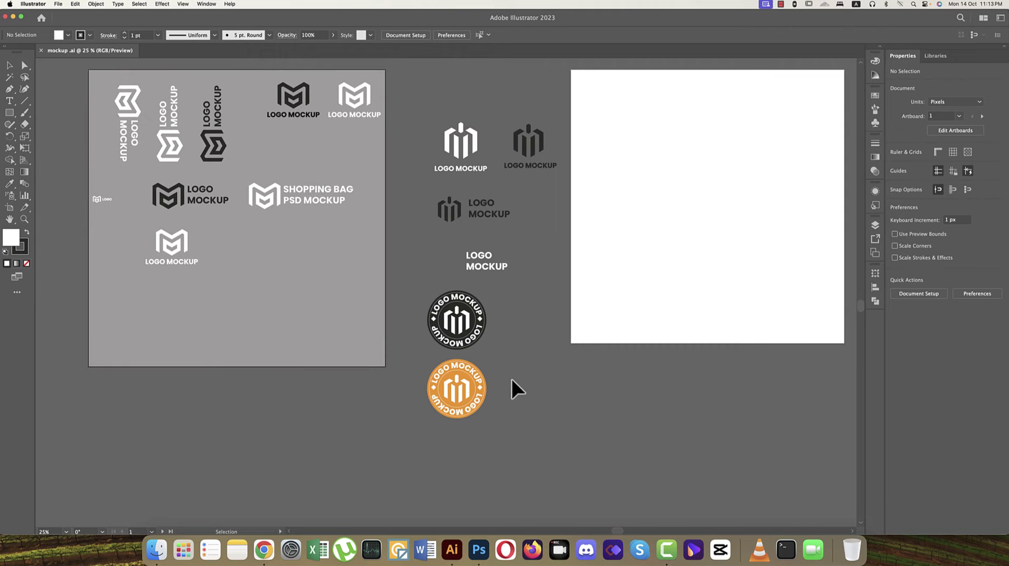
{"action": "left_click_drag", "start_coordinate": [362, 295], "coordinate": [607, 347]}
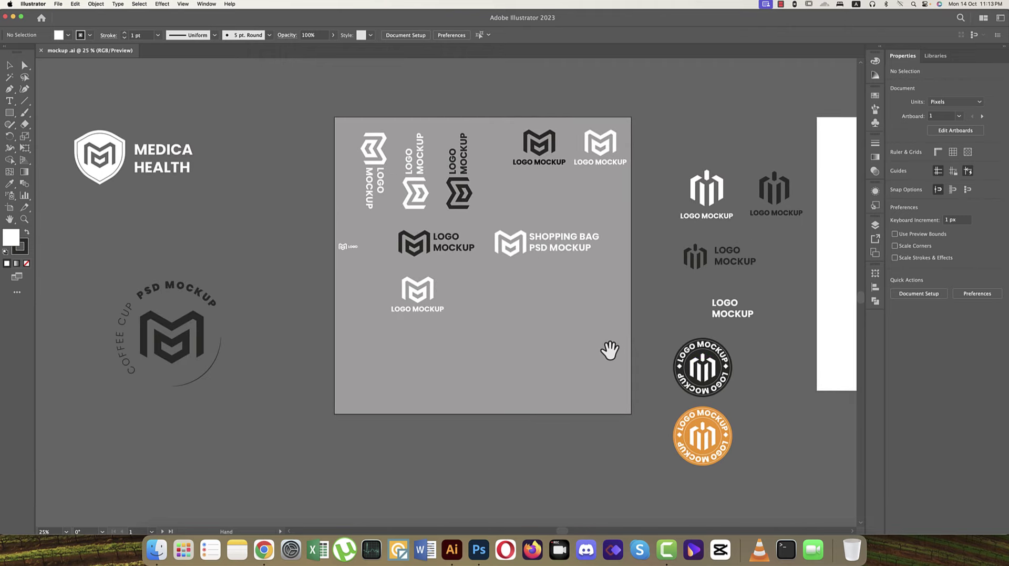
{"action": "left_click_drag", "start_coordinate": [127, 289], "coordinate": [389, 413]}
{"action": "left_click_drag", "start_coordinate": [613, 427], "coordinate": [522, 405]}
{"action": "left_click_drag", "start_coordinate": [214, 315], "coordinate": [310, 338]}
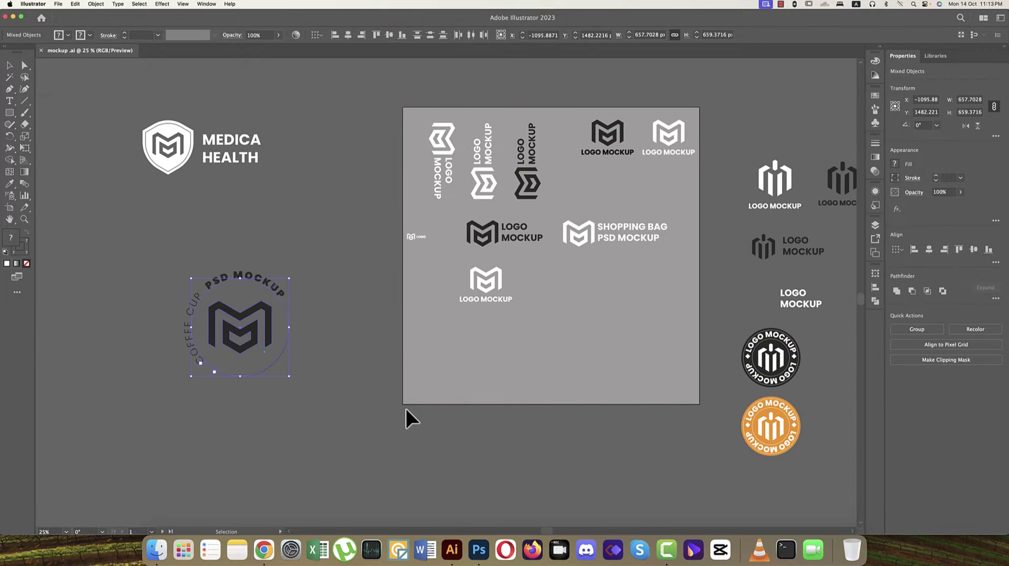
{"action": "left_click", "coordinate": [468, 458]}
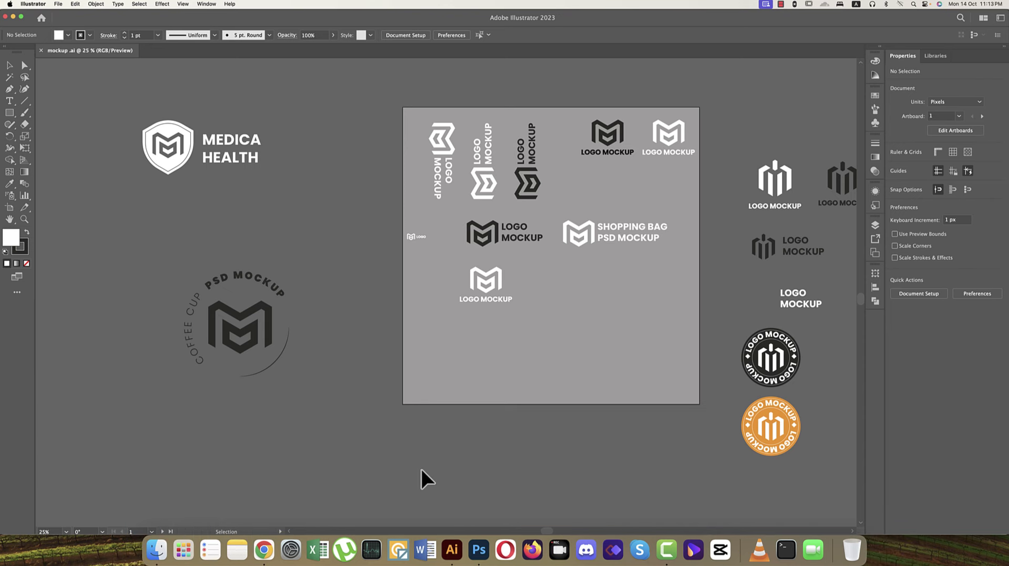
Switch to HitPaw Photo Enhancer, dismiss the update notice and load all images from AD ACADEMY > LIVE CLASS > MOCKUP MAKING
{"action": "left_click", "coordinate": [621, 553]}
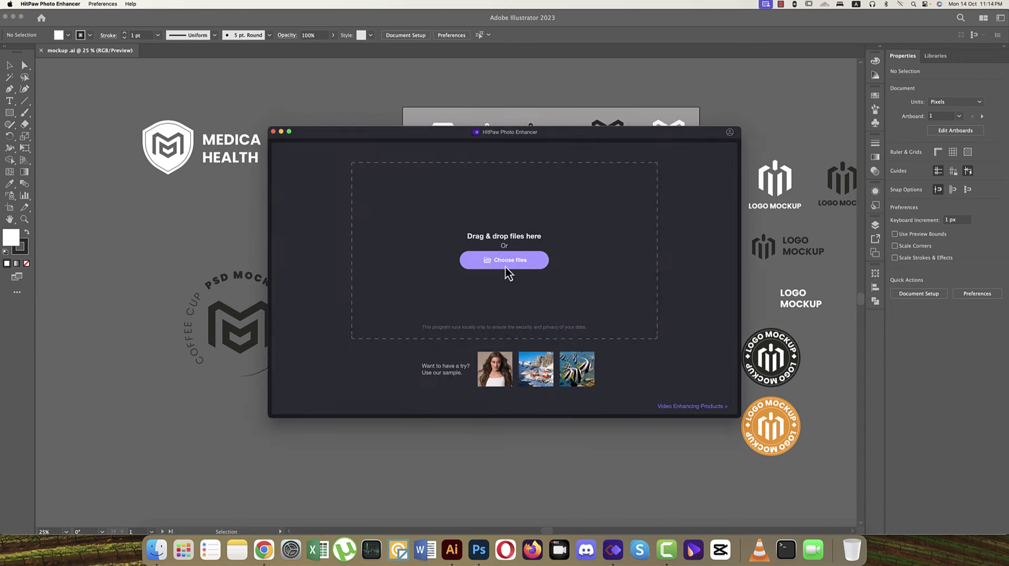
{"action": "left_click", "coordinate": [505, 263]}
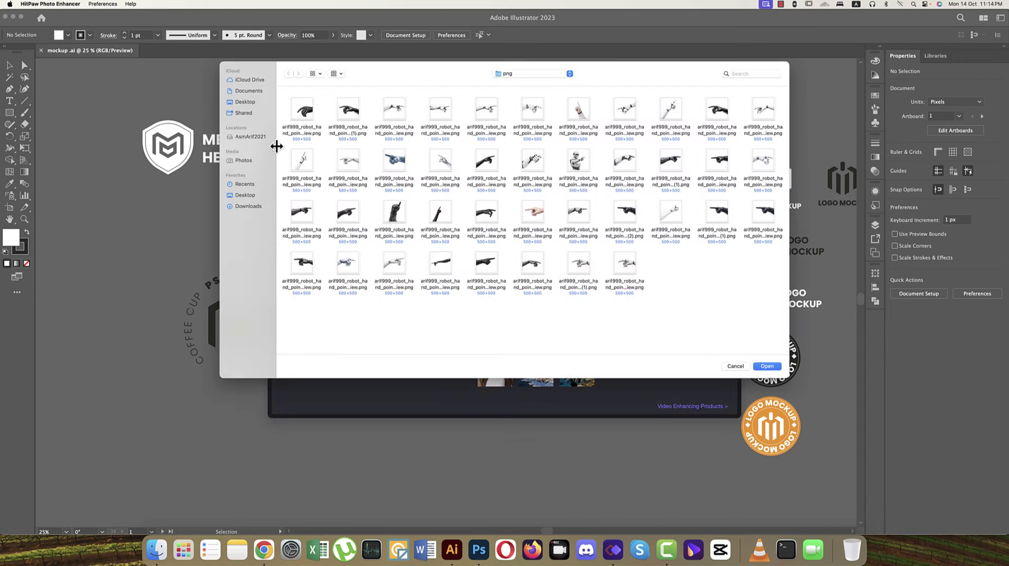
{"action": "left_click", "coordinate": [251, 138]}
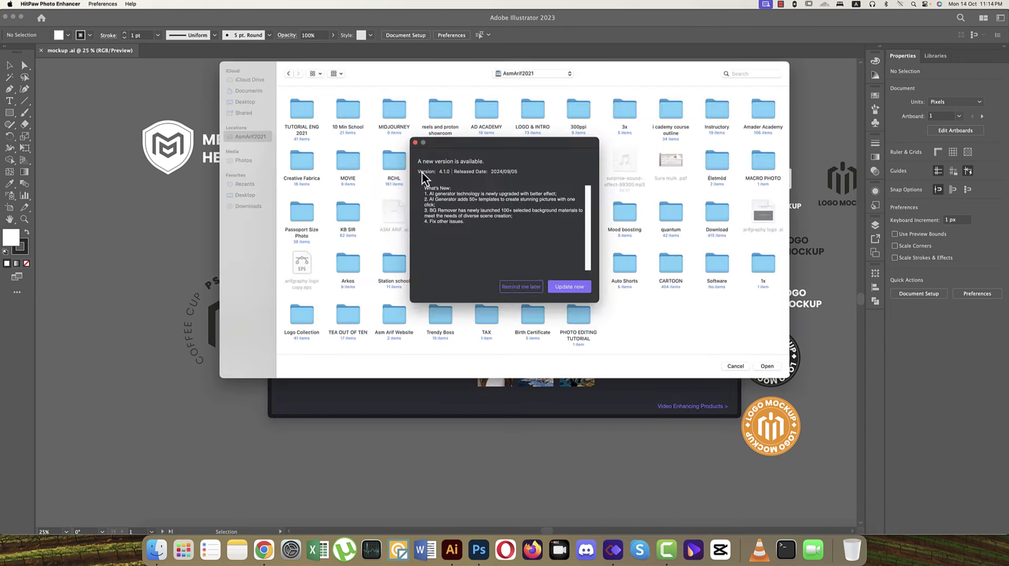
{"action": "left_click", "coordinate": [415, 143]}
{"action": "double_click", "coordinate": [298, 120]}
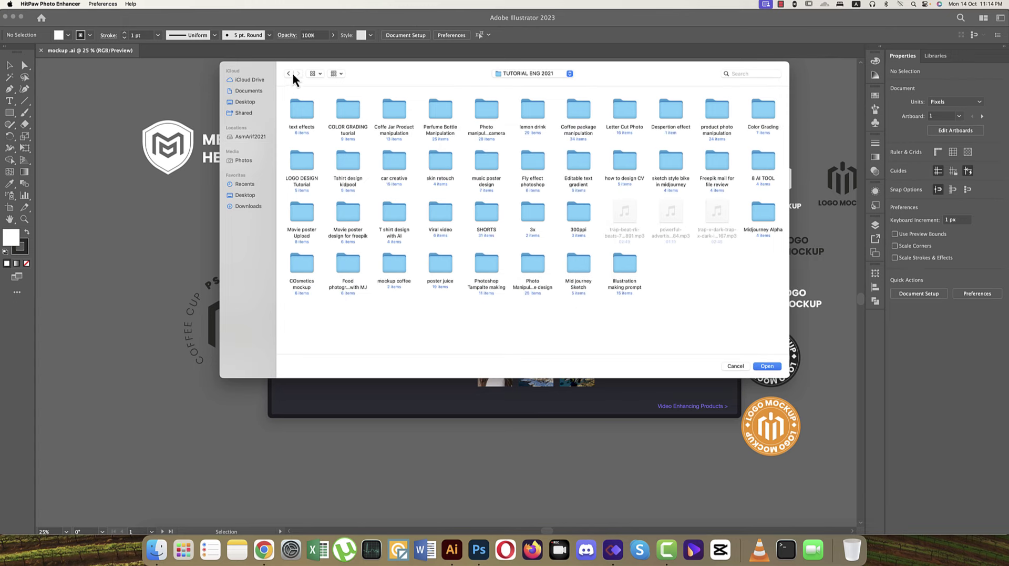
{"action": "left_click", "coordinate": [289, 74]}
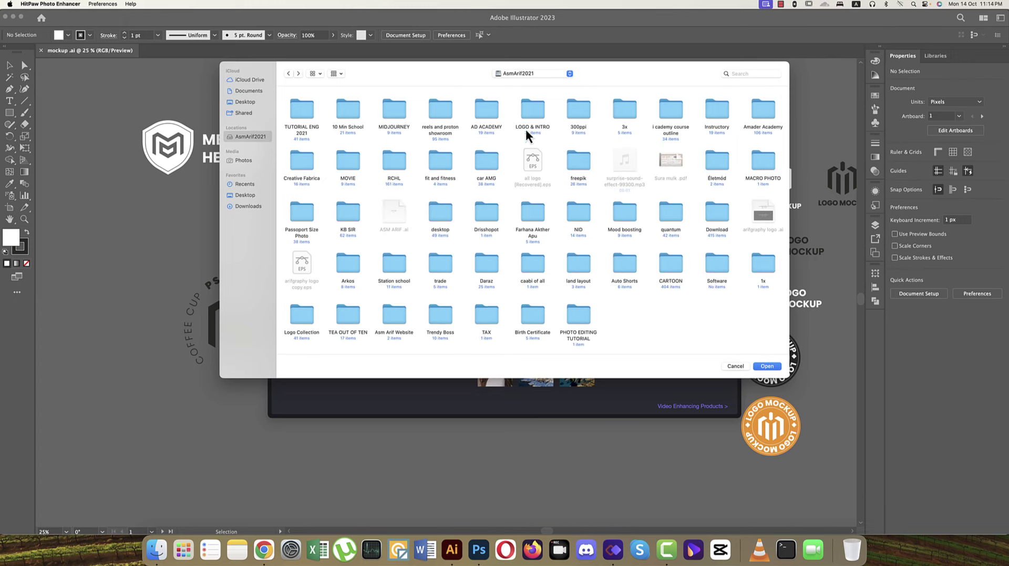
{"action": "double_click", "coordinate": [484, 112]}
{"action": "left_click", "coordinate": [310, 112]}
{"action": "double_click", "coordinate": [311, 113]}
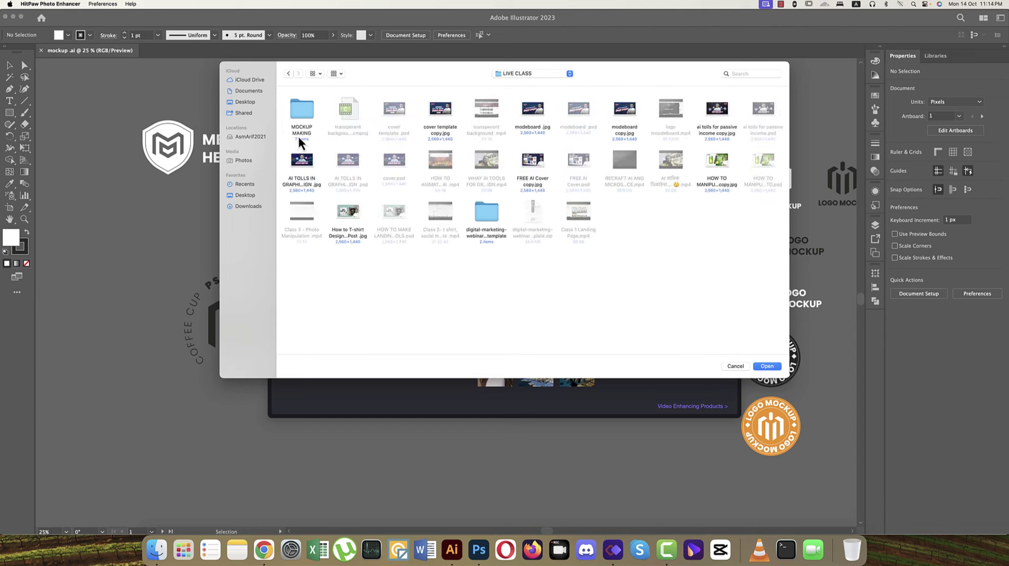
{"action": "double_click", "coordinate": [310, 113]}
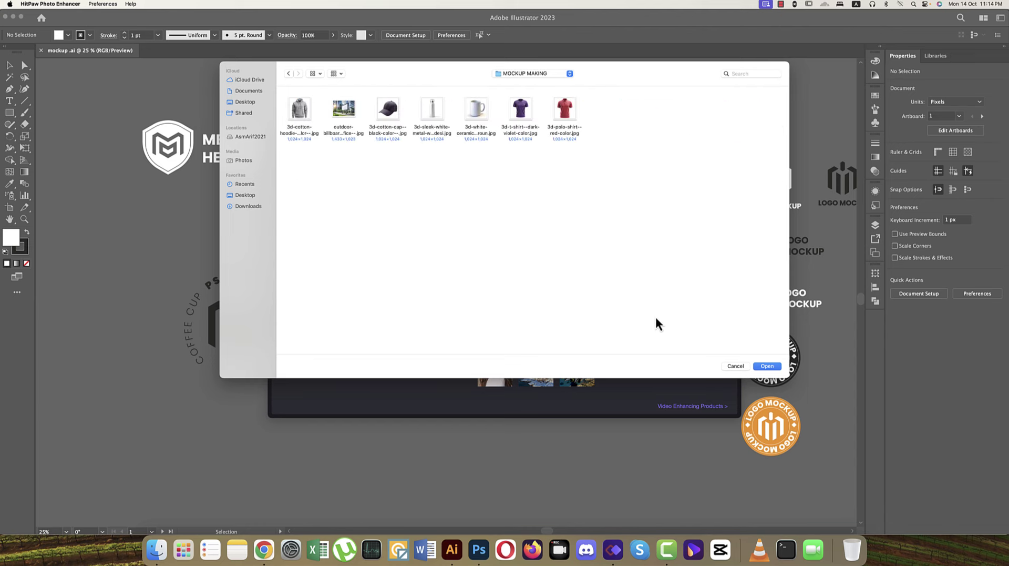
{"action": "left_click", "coordinate": [767, 366]}
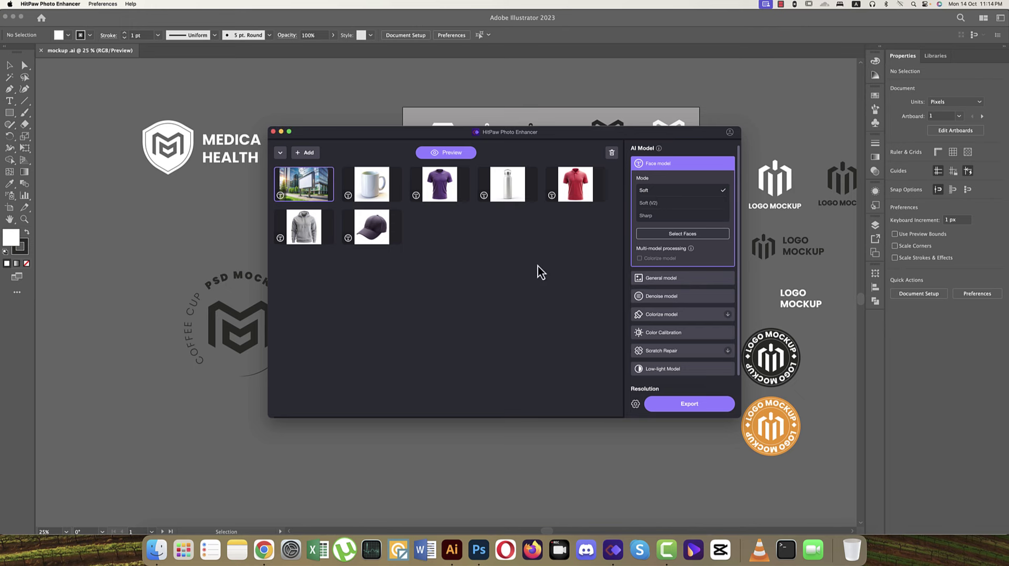
Apply the General model to the loaded images and set the export format to jpeg
{"action": "left_click", "coordinate": [672, 280]}
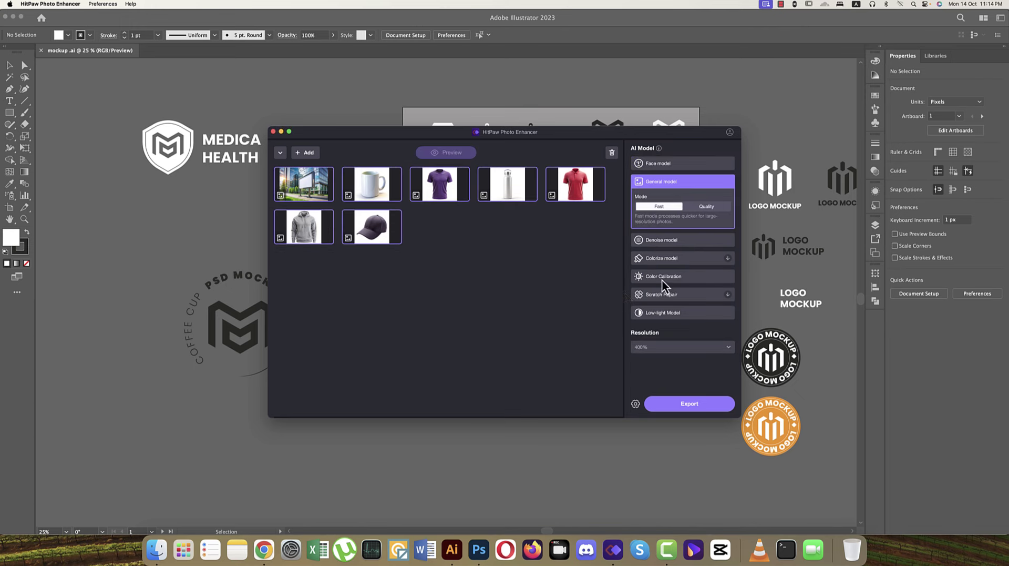
{"action": "left_click", "coordinate": [635, 405]}
{"action": "left_click", "coordinate": [560, 268]}
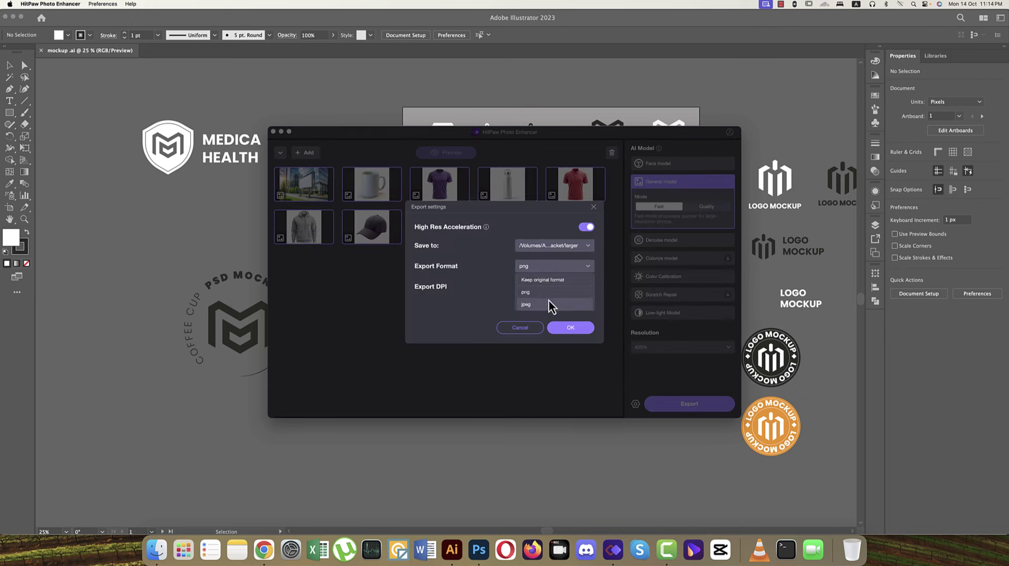
{"action": "left_click", "coordinate": [549, 304]}
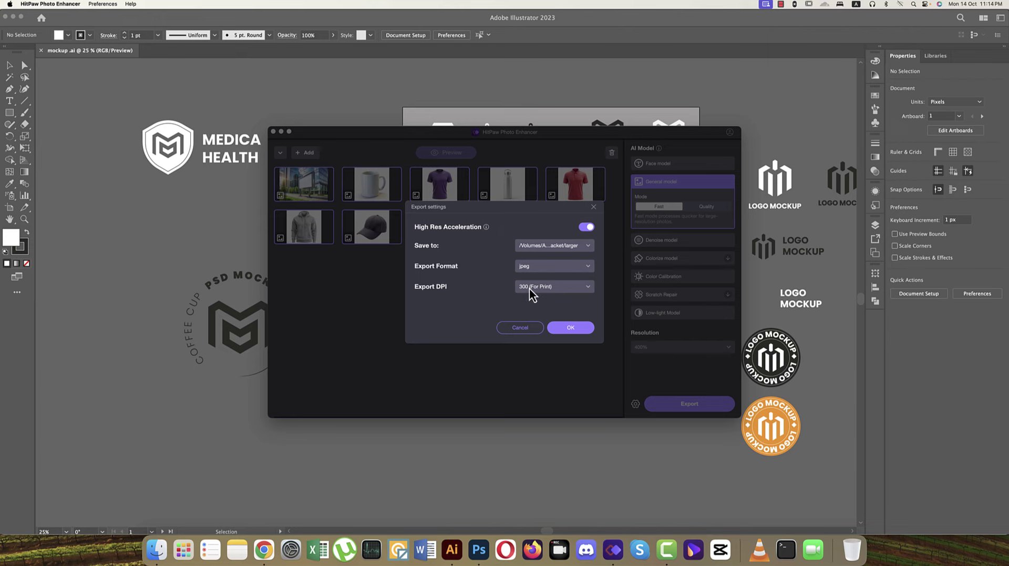
Browse for a custom export destination and go to the "MOCKUP MAKING" folder inside AD ACADEMY > LIVE CLASS
{"action": "left_click", "coordinate": [587, 247]}
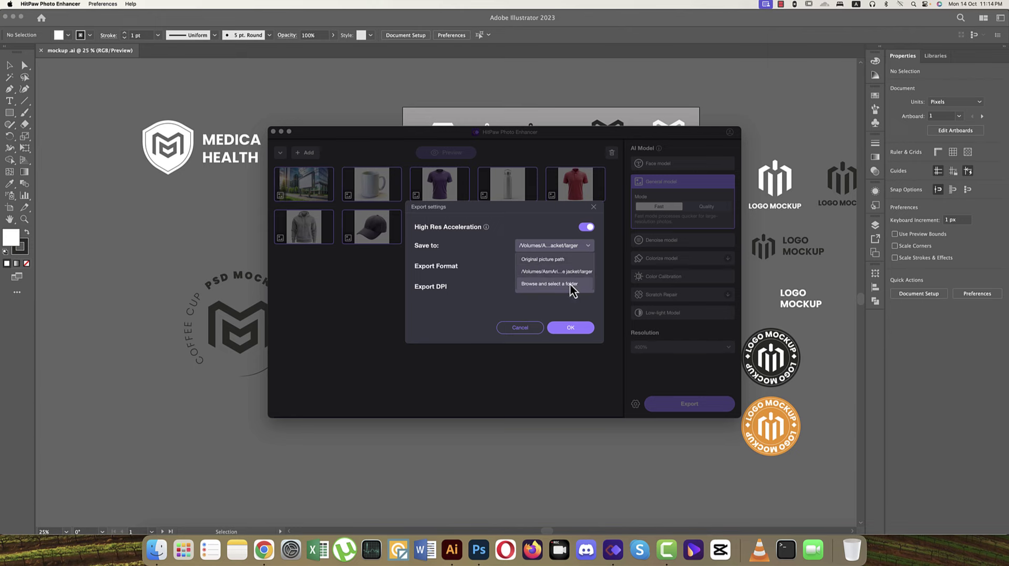
{"action": "left_click", "coordinate": [572, 288]}
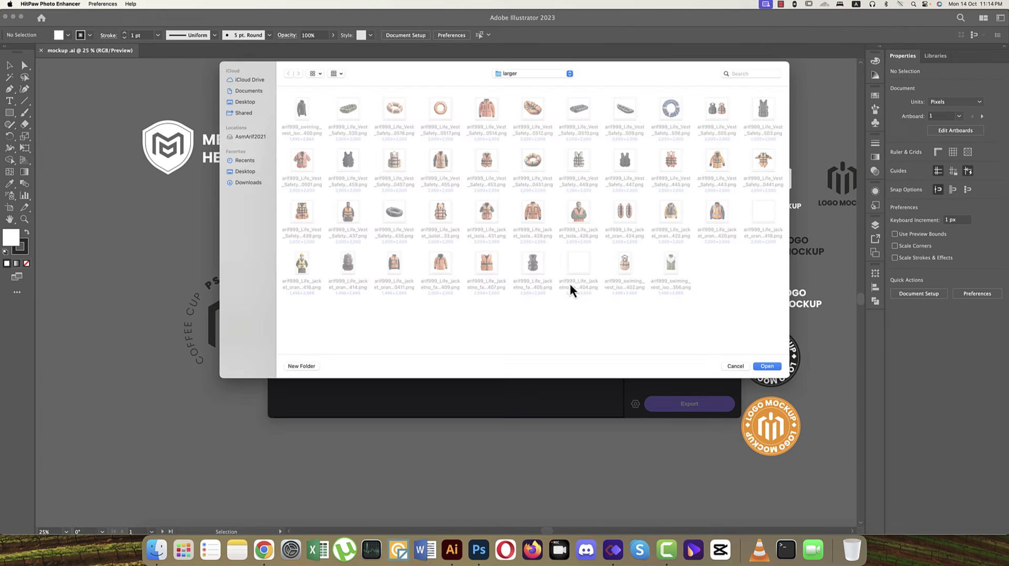
{"action": "left_click", "coordinate": [524, 74]}
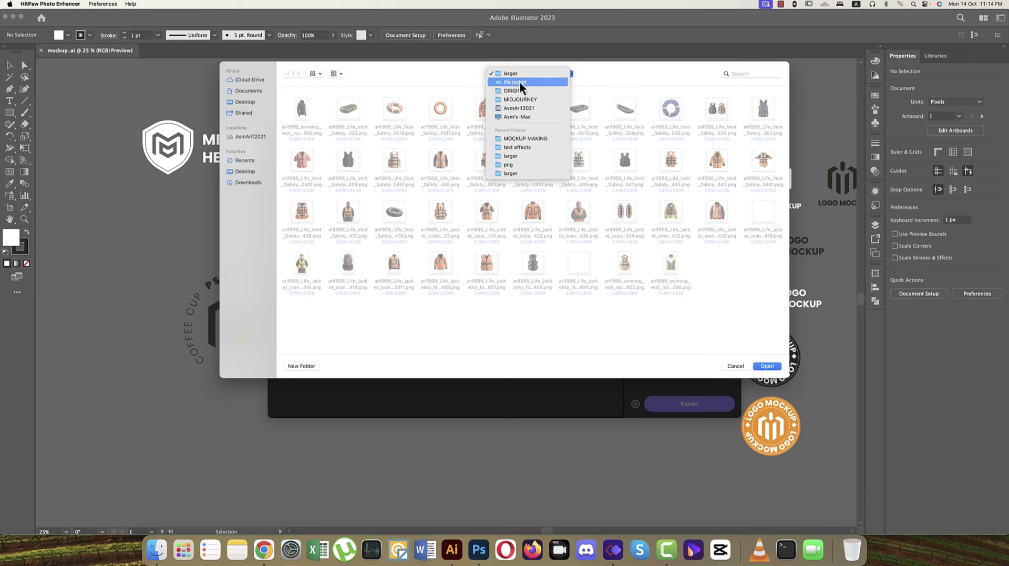
{"action": "left_click", "coordinate": [515, 110]}
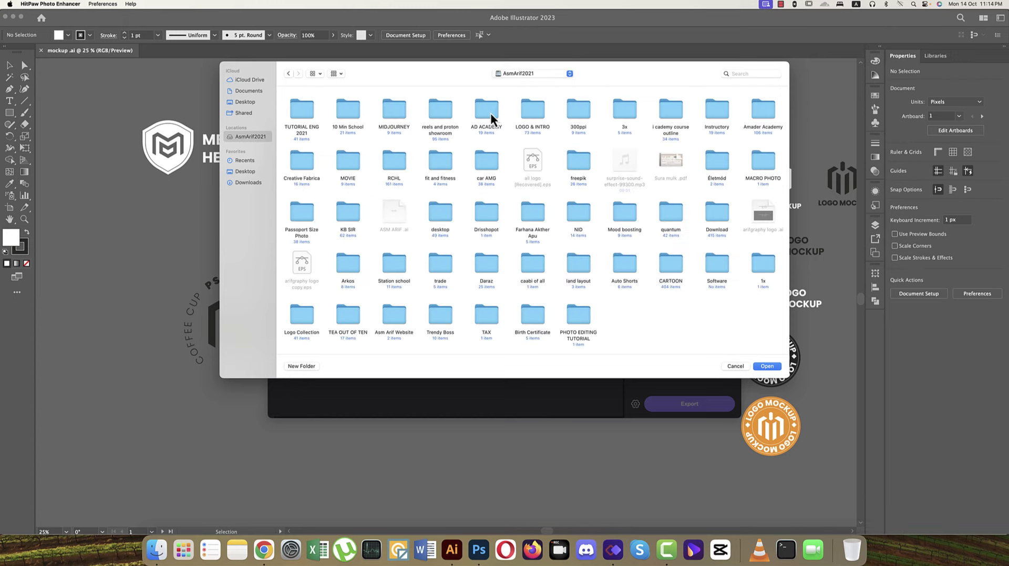
{"action": "left_click", "coordinate": [493, 117]}
{"action": "double_click", "coordinate": [493, 117]}
{"action": "left_click", "coordinate": [308, 117]}
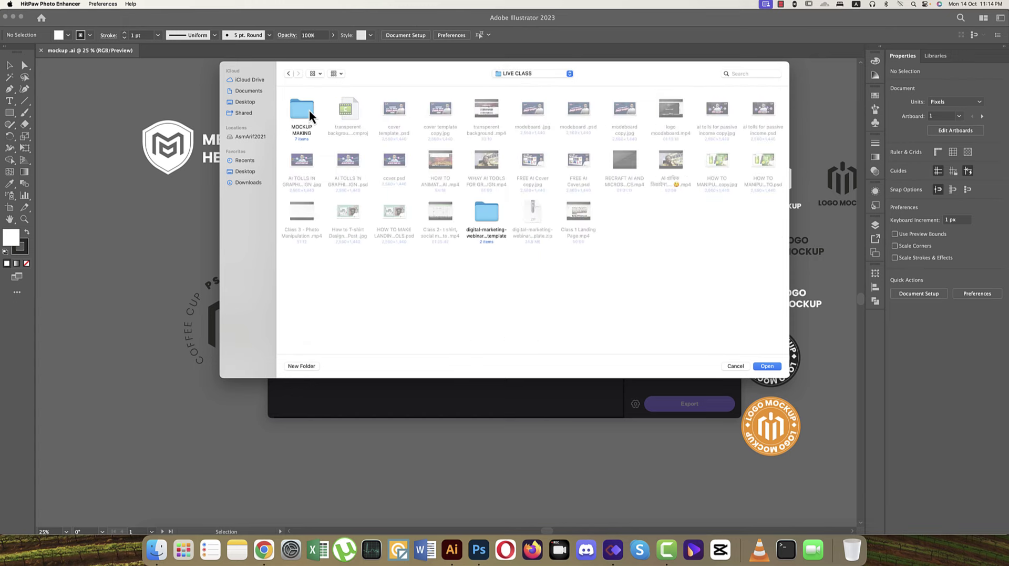
{"action": "double_click", "coordinate": [310, 119]}
Create a new folder named "larger" there, set it as the export destination and accept the export settings
{"action": "left_click", "coordinate": [302, 365]}
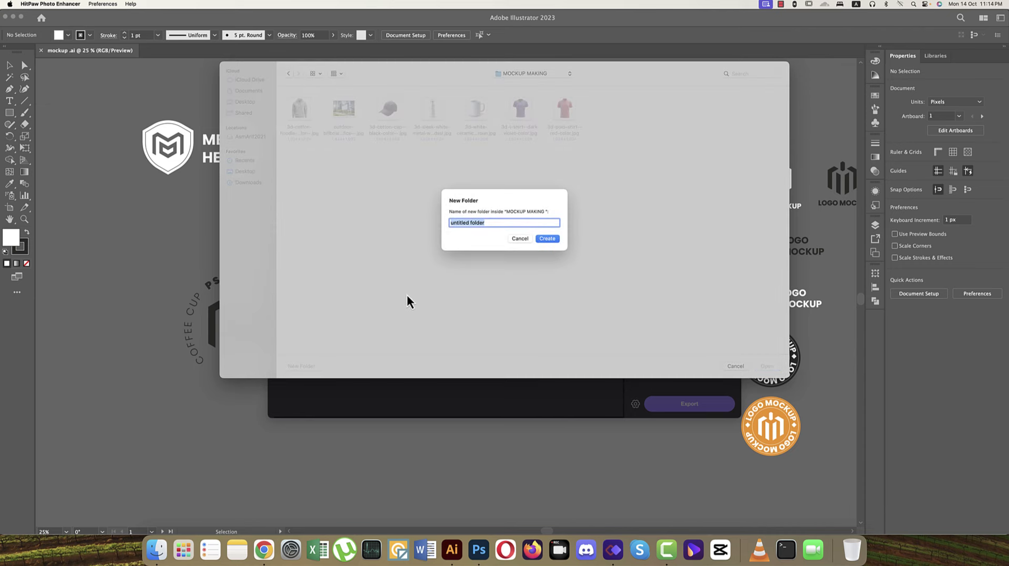
{"action": "type", "text": "larger"}
{"action": "key", "text": "Return"}
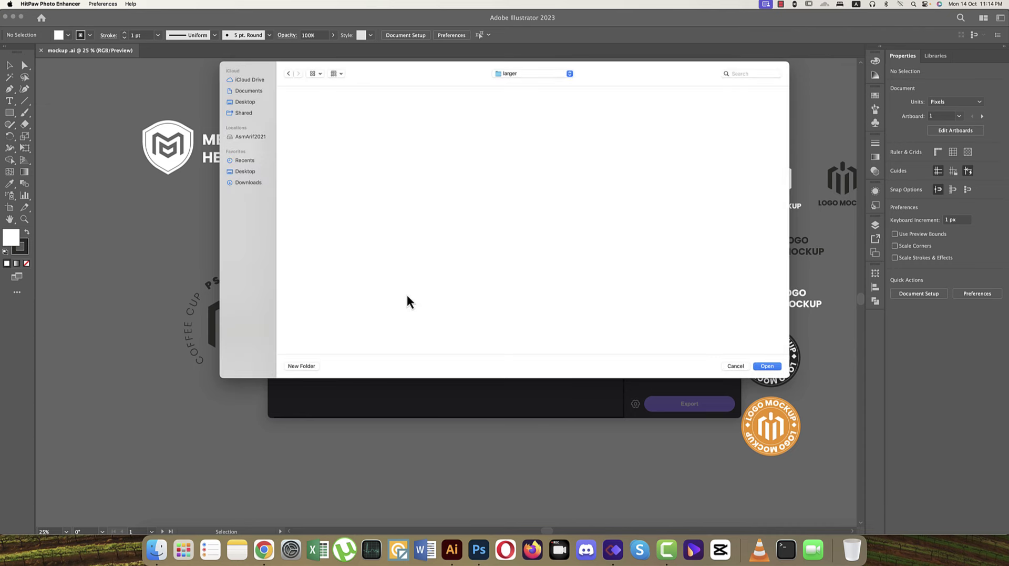
{"action": "left_click", "coordinate": [767, 366]}
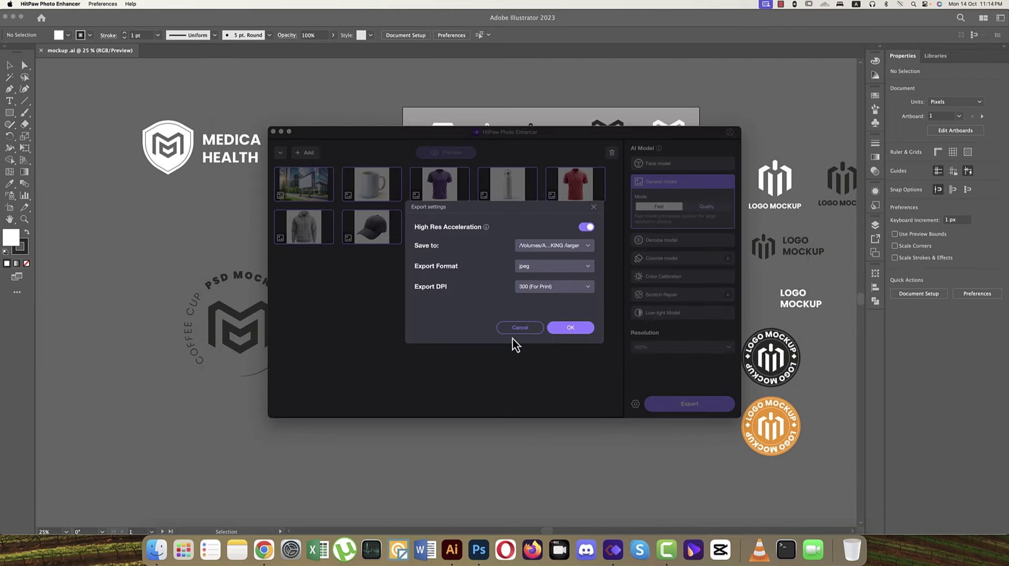
{"action": "left_click", "coordinate": [570, 328]}
Export all enhanced images and exit the photo enhancer once processing is complete
{"action": "left_click", "coordinate": [693, 407]}
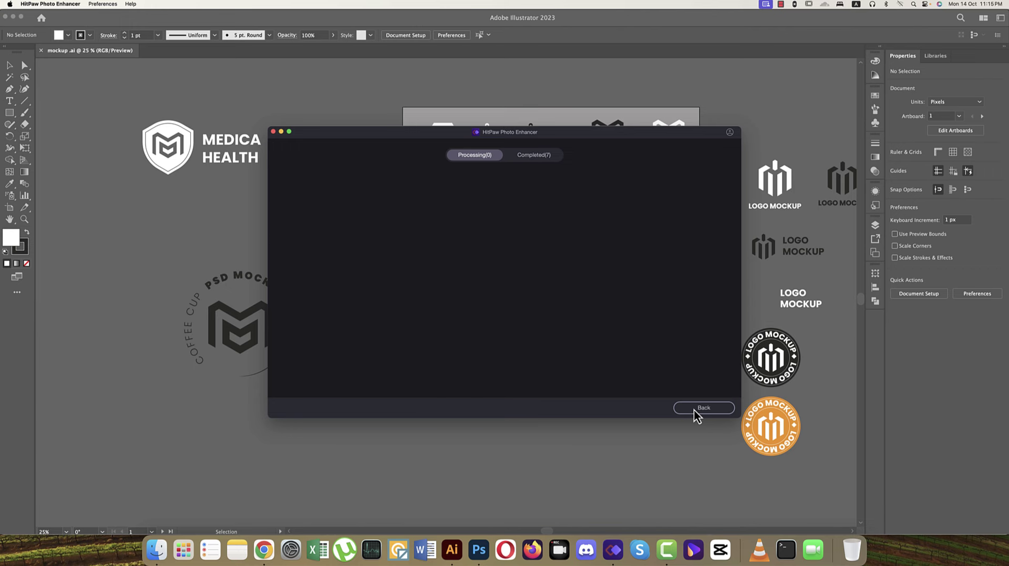
{"action": "left_click", "coordinate": [273, 132]}
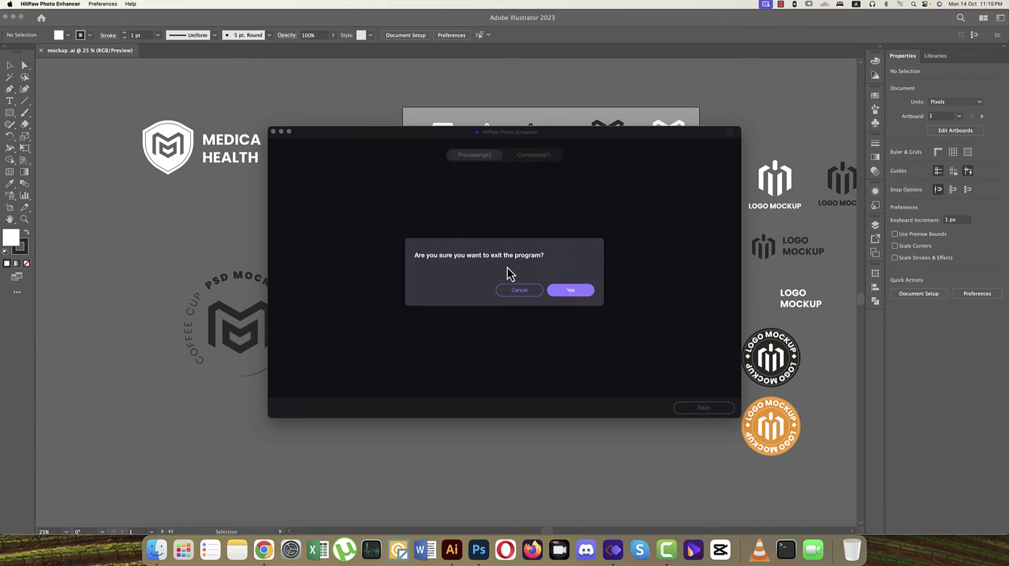
{"action": "left_click", "coordinate": [583, 293]}
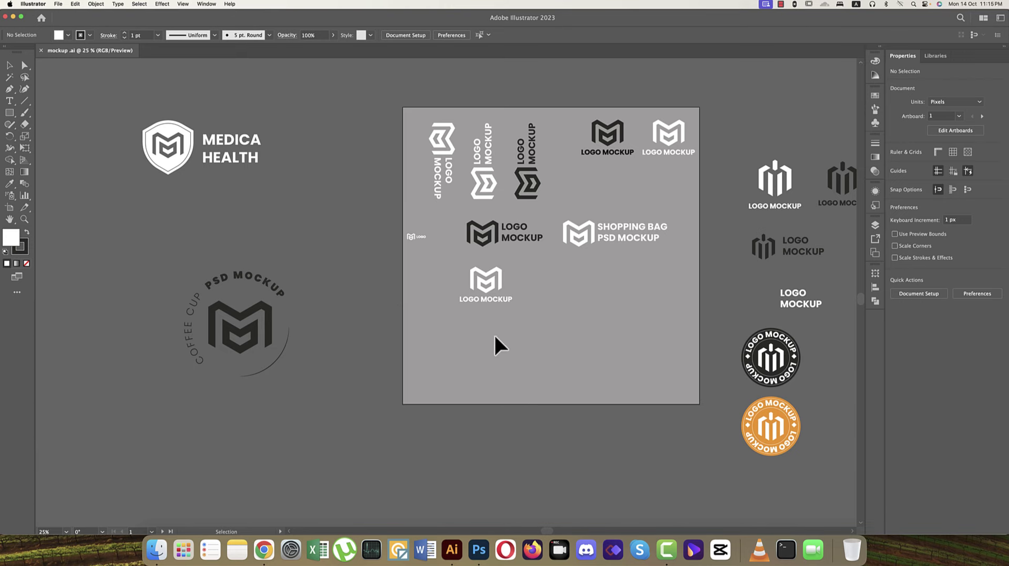
Switch to Photoshop and browse for files to open in AD ACADEMY > LIVE CLASS > MOCKUP MAKING > larger
{"action": "left_click", "coordinate": [479, 549]}
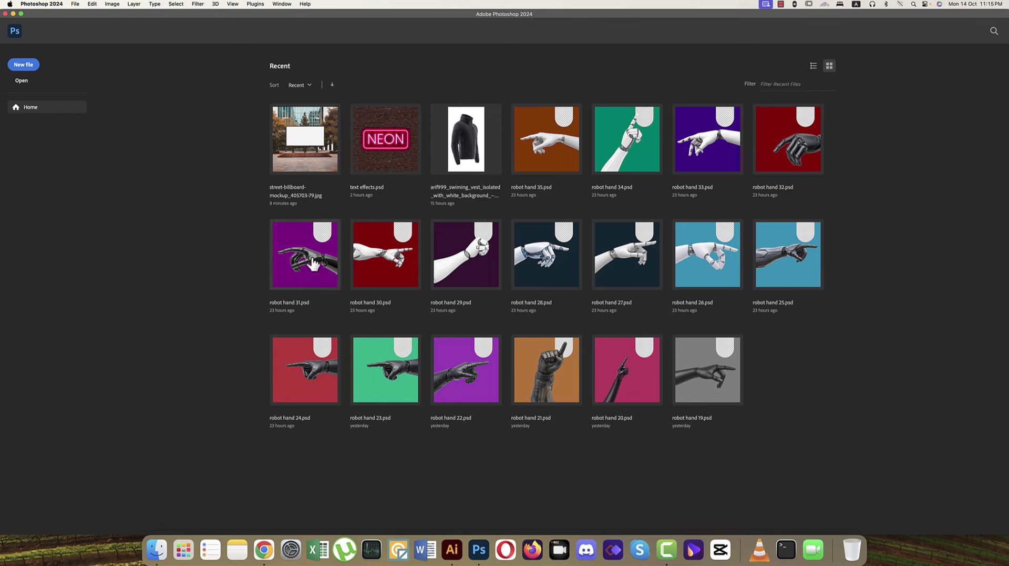
{"action": "key", "text": "super+o"}
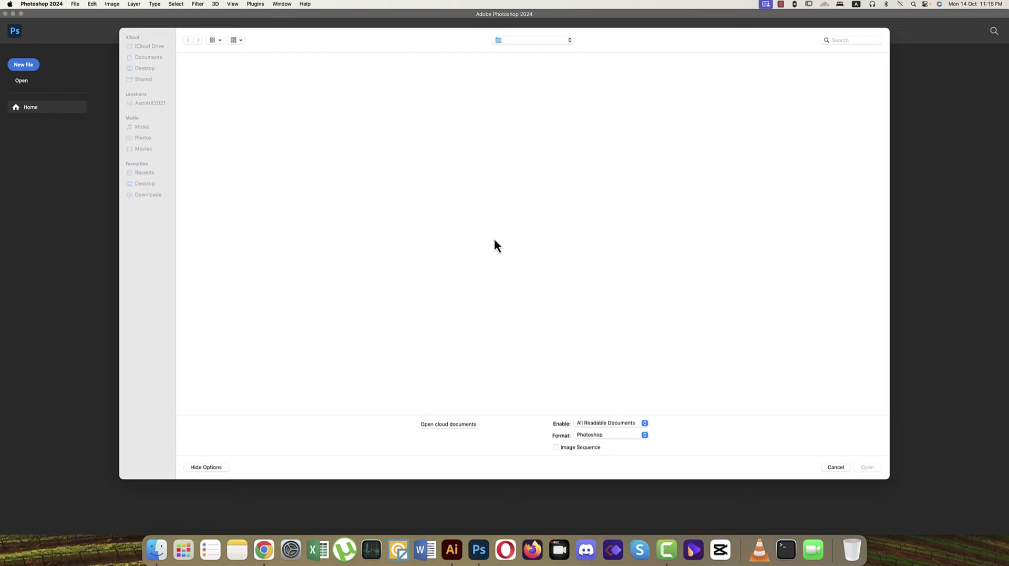
{"action": "left_click", "coordinate": [147, 103]}
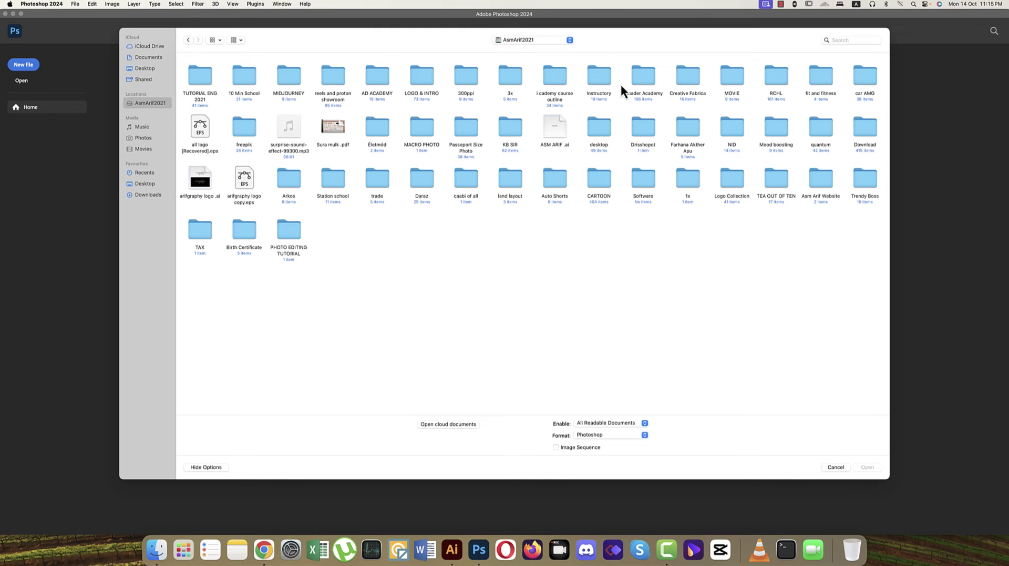
{"action": "left_click", "coordinate": [376, 83]}
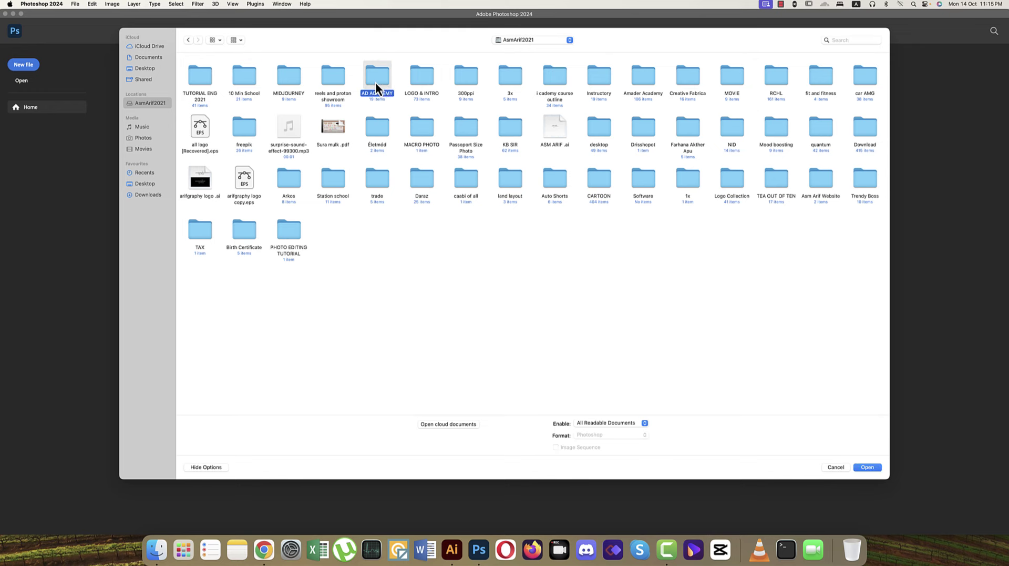
{"action": "double_click", "coordinate": [375, 83]}
{"action": "double_click", "coordinate": [195, 82]}
{"action": "double_click", "coordinate": [195, 81]}
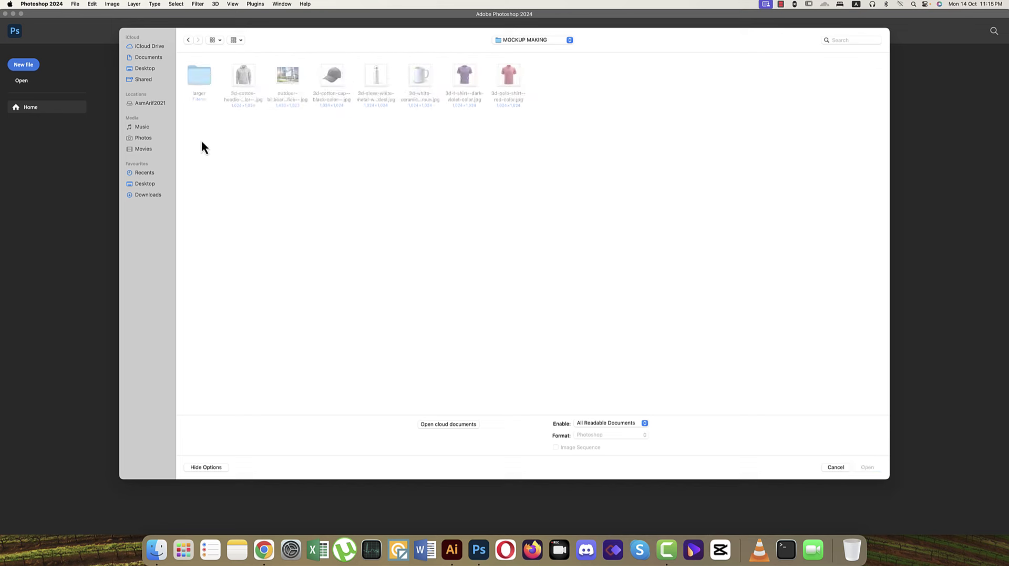
{"action": "double_click", "coordinate": [202, 80]}
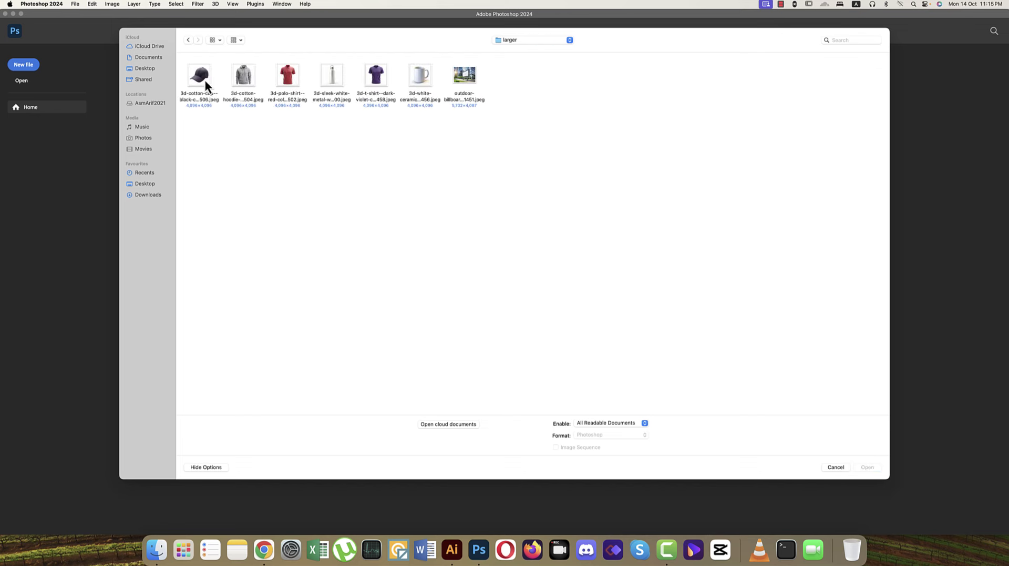
Select all the upscaled product images in the "larger" folder and open them together
{"action": "left_click", "coordinate": [203, 80]}
{"action": "left_click_drag", "start_coordinate": [521, 82], "coordinate": [203, 75]}
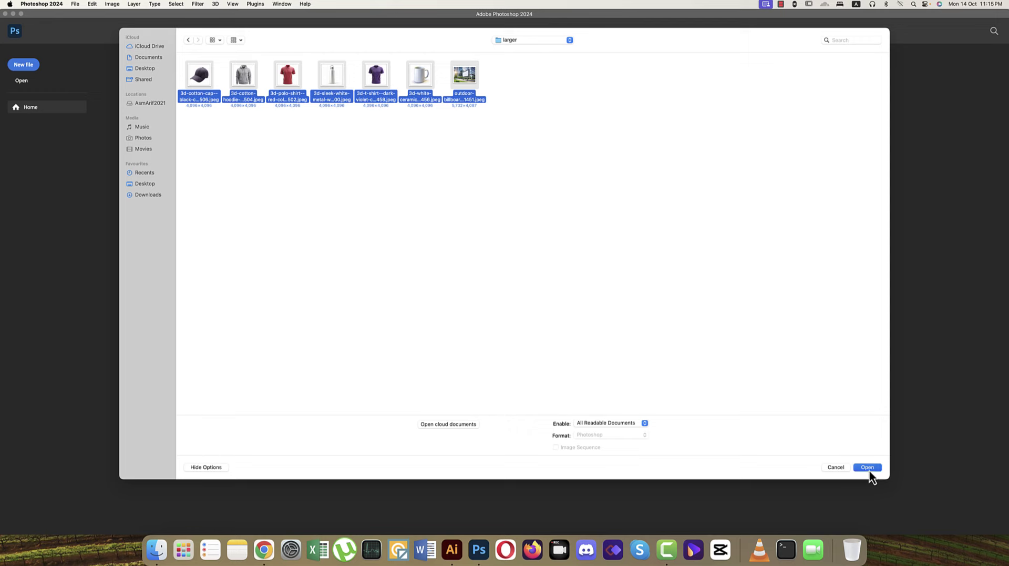
{"action": "left_click", "coordinate": [868, 468]}
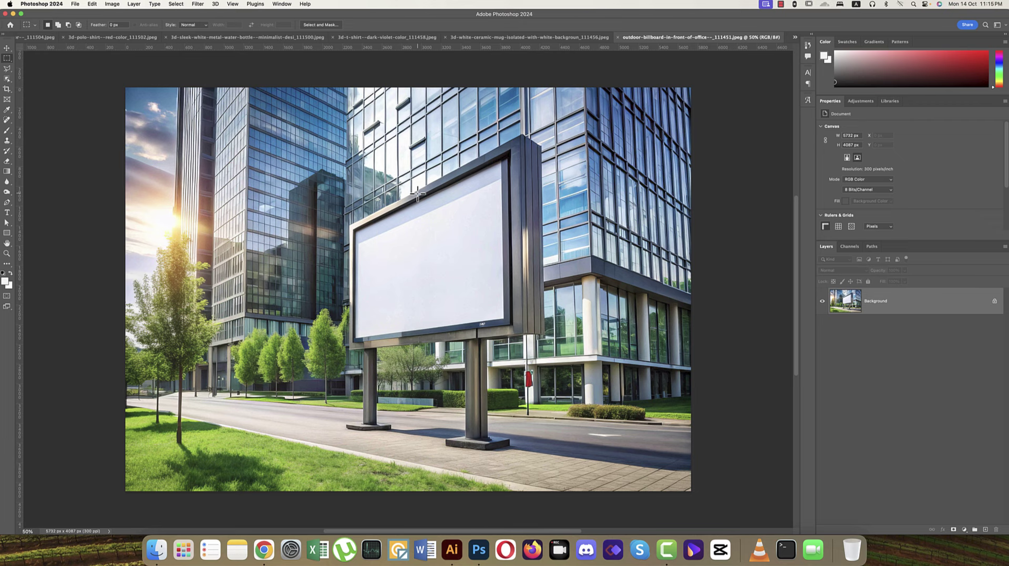
Unlock the billboard image's background layer, convert it to a smart object and rename it "BG"
{"action": "left_click", "coordinate": [6, 48]}
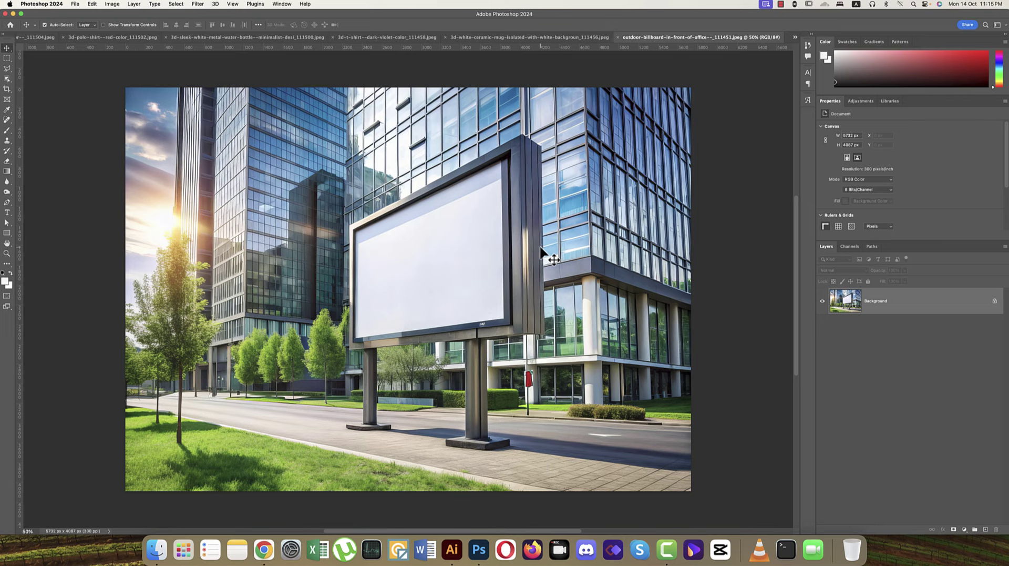
{"action": "left_click", "coordinate": [995, 302]}
{"action": "right_click", "coordinate": [939, 303]}
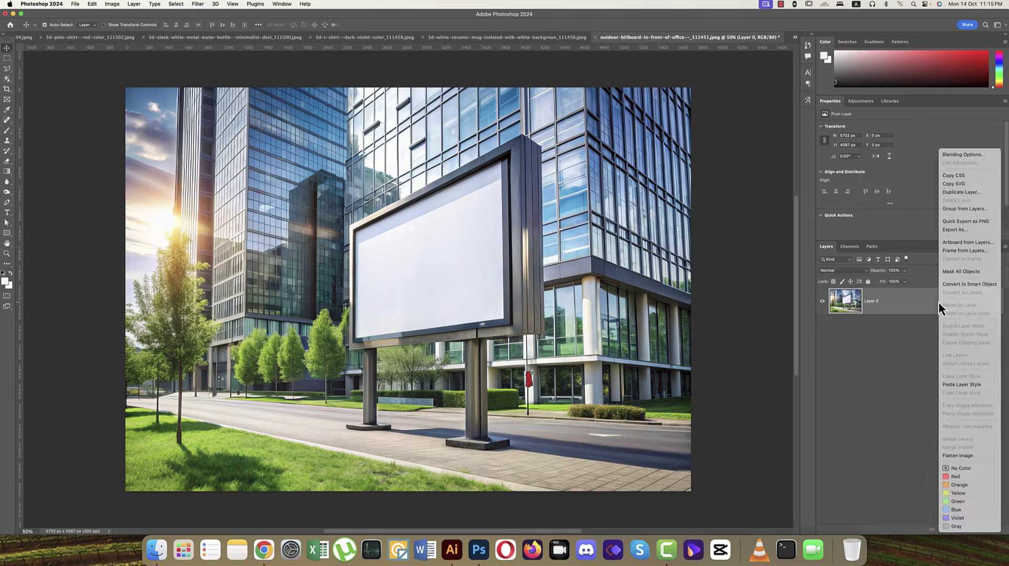
{"action": "left_click", "coordinate": [960, 286]}
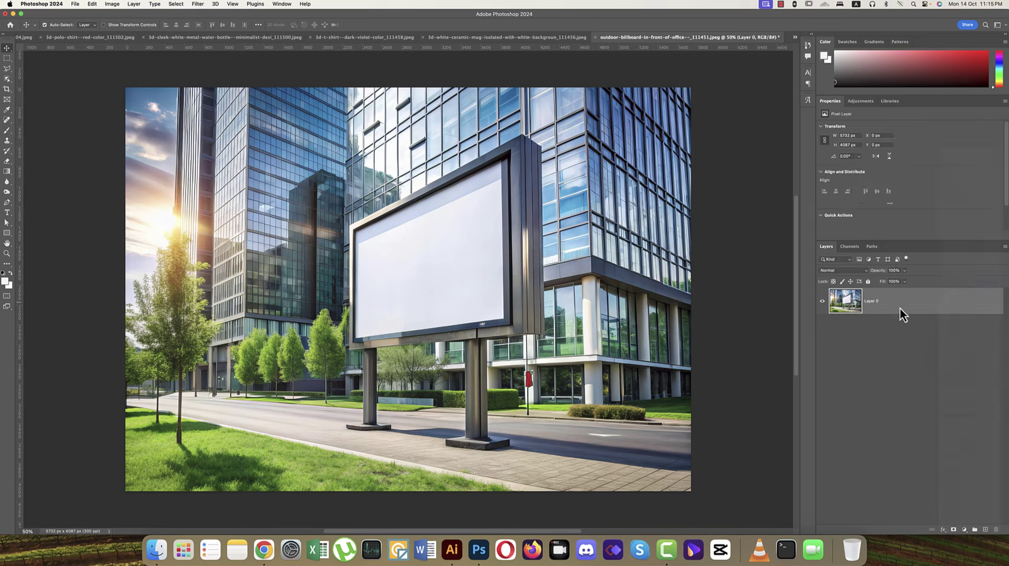
{"action": "double_click", "coordinate": [873, 301]}
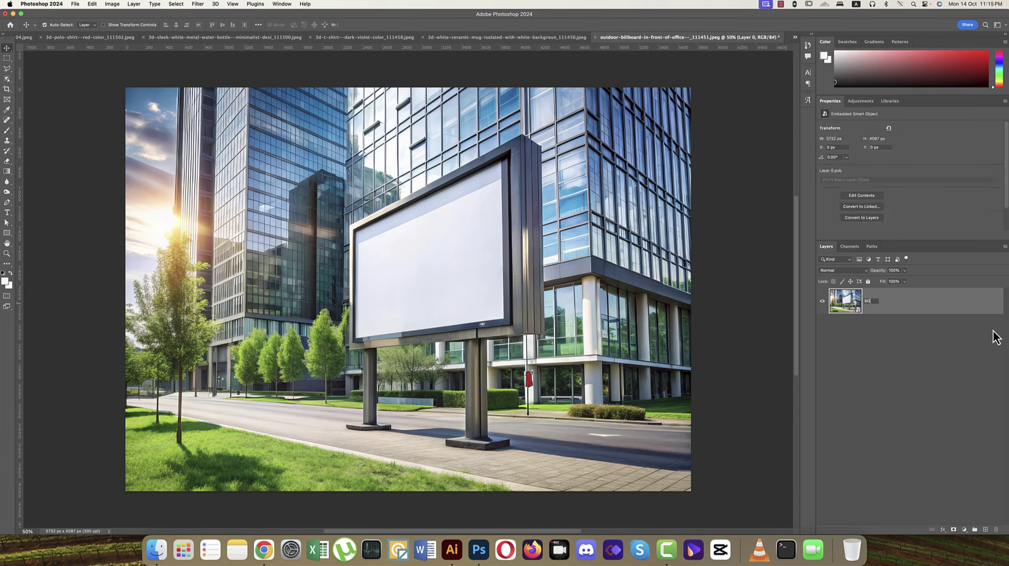
{"action": "left_click", "coordinate": [971, 304]}
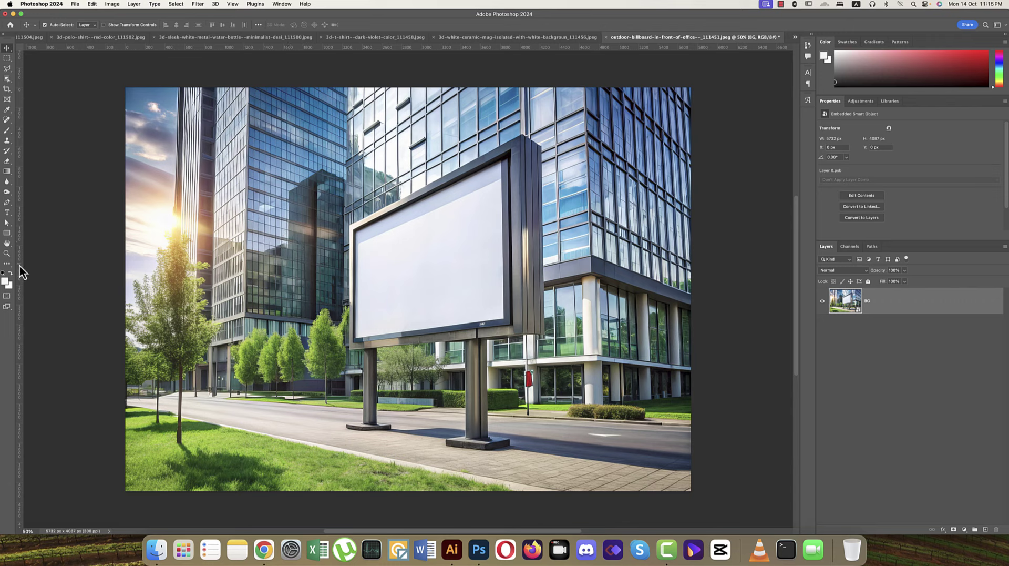
Set the foreground color to blue #0047c9 and draw a rectangle about 2349 x 1312 px over the billboard screen
{"action": "left_click", "coordinate": [6, 282]}
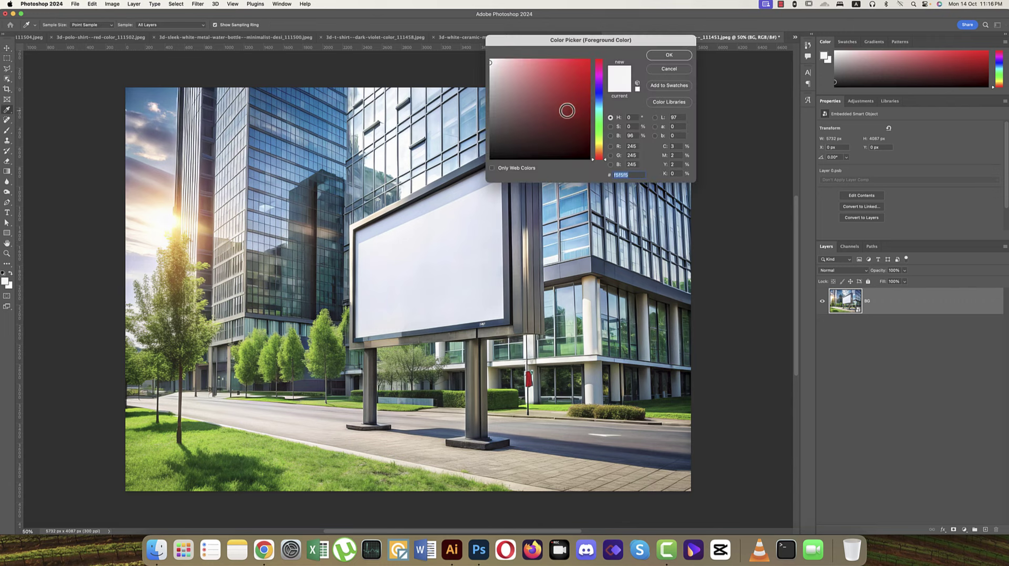
{"action": "mouse_move", "coordinate": [566, 108]}
{"action": "left_mouse_down"}
{"action": "mouse_move", "coordinate": [599, 82]}
{"action": "mouse_move", "coordinate": [602, 99]}
{"action": "left_mouse_up"}
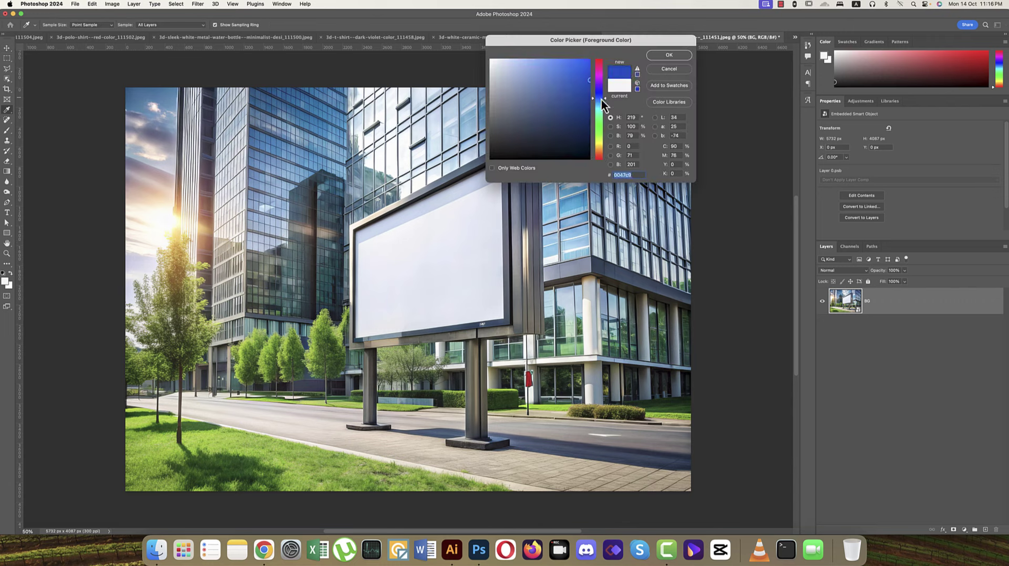
{"action": "left_click", "coordinate": [668, 55]}
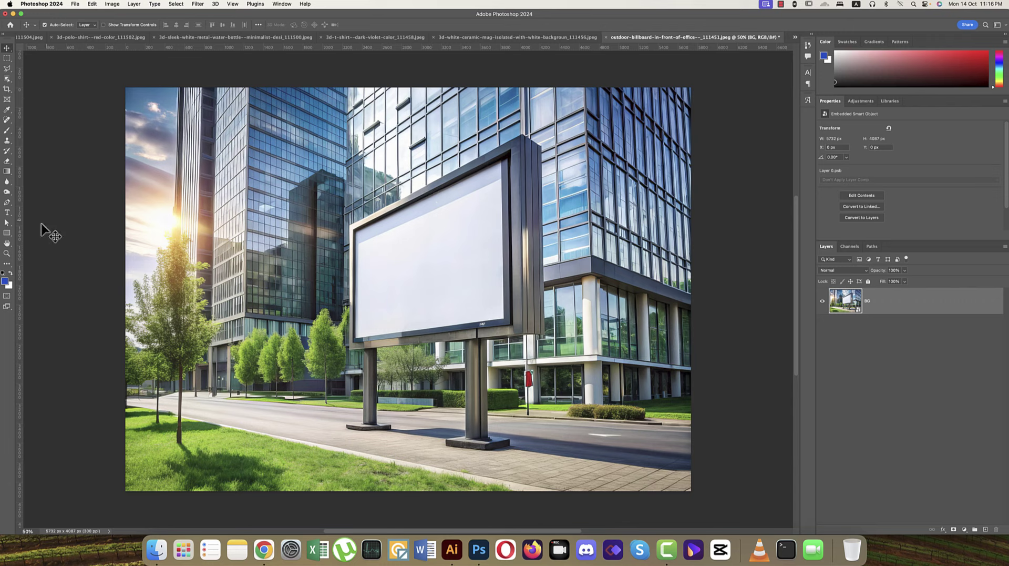
{"action": "left_click", "coordinate": [11, 235]}
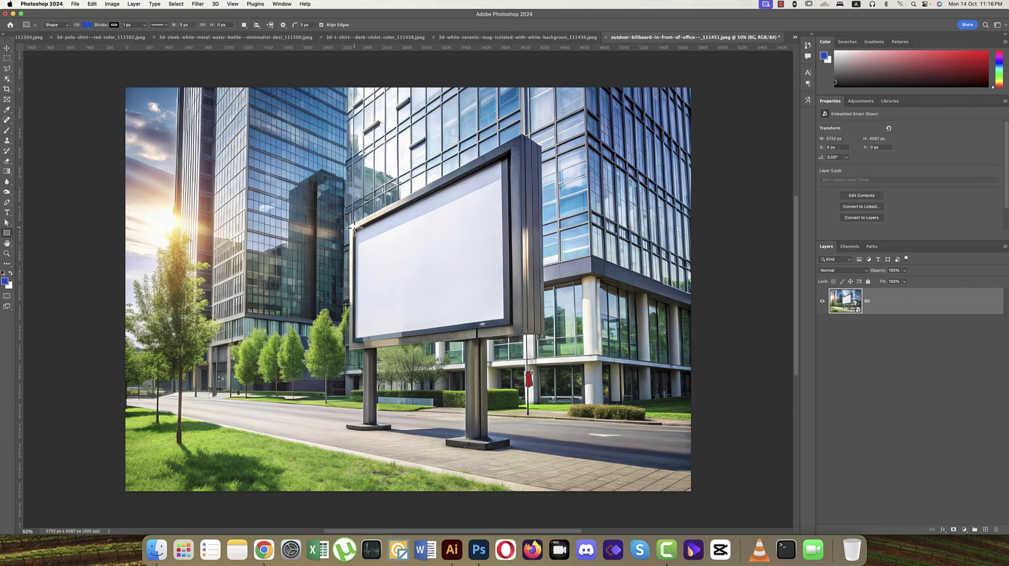
{"action": "left_click_drag", "start_coordinate": [356, 227], "coordinate": [586, 357]}
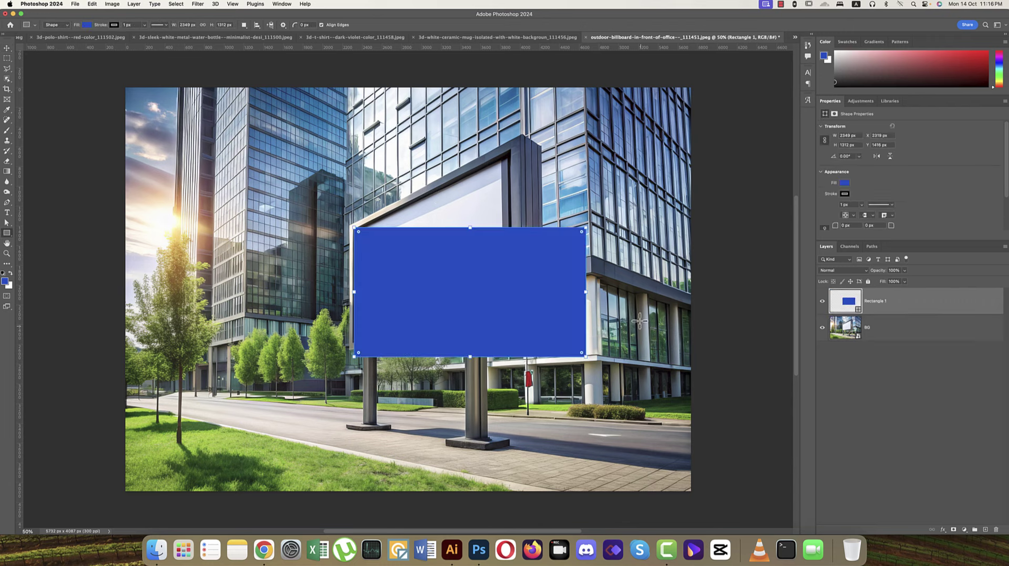
Convert the blue rectangle layer to a smart object and rename it "palce your logo"
{"action": "right_click", "coordinate": [907, 303]}
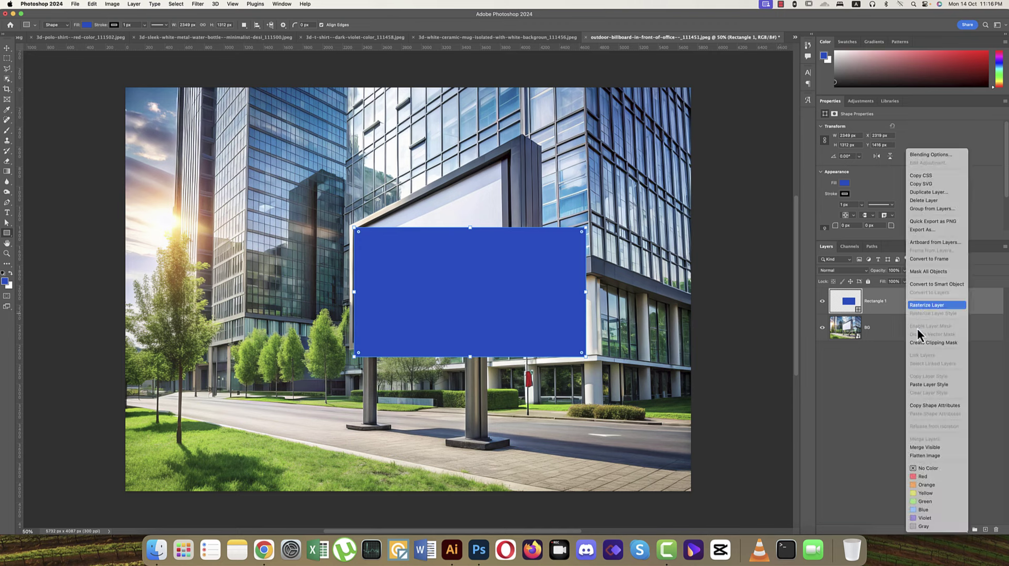
{"action": "left_click", "coordinate": [930, 284]}
{"action": "double_click", "coordinate": [875, 300]}
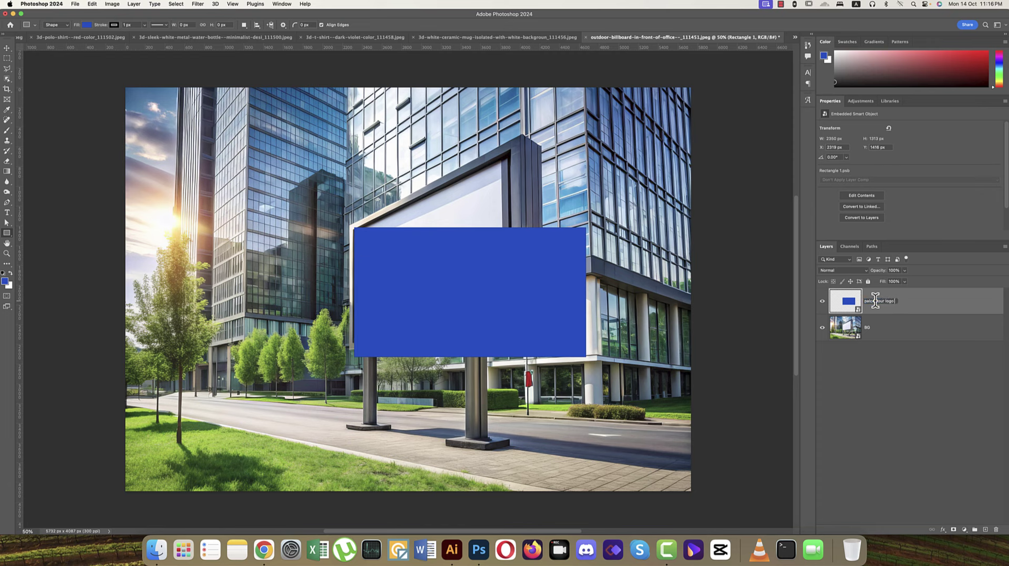
{"action": "type", "text": "palce your logo"}
{"action": "key", "text": "Return"}
Distort the blue rectangle with Free Transform so its four corners match the corners of the billboard's blank screen
{"action": "key", "text": "super+t"}
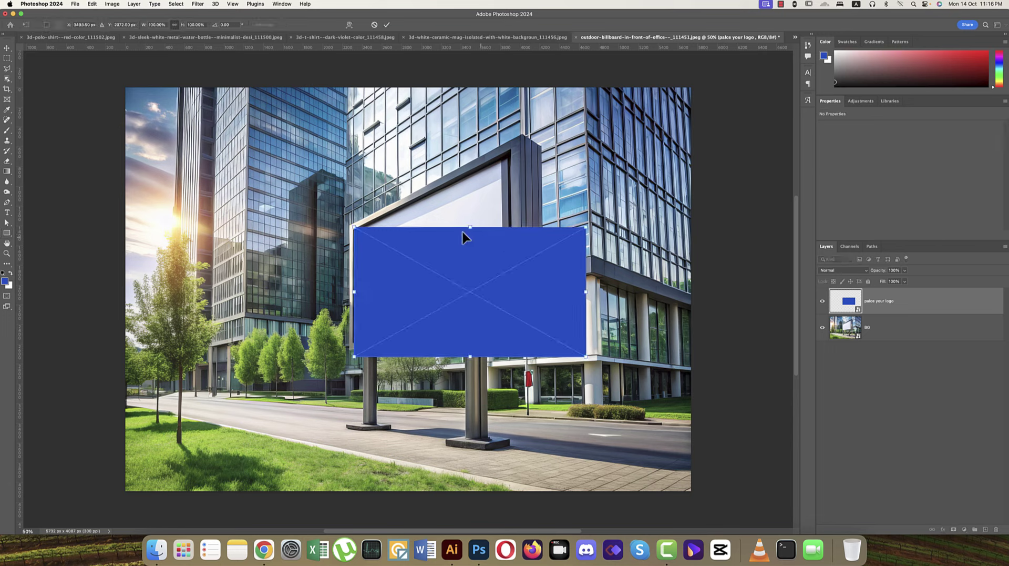
{"action": "left_click_drag", "start_coordinate": [586, 228], "coordinate": [502, 162]}
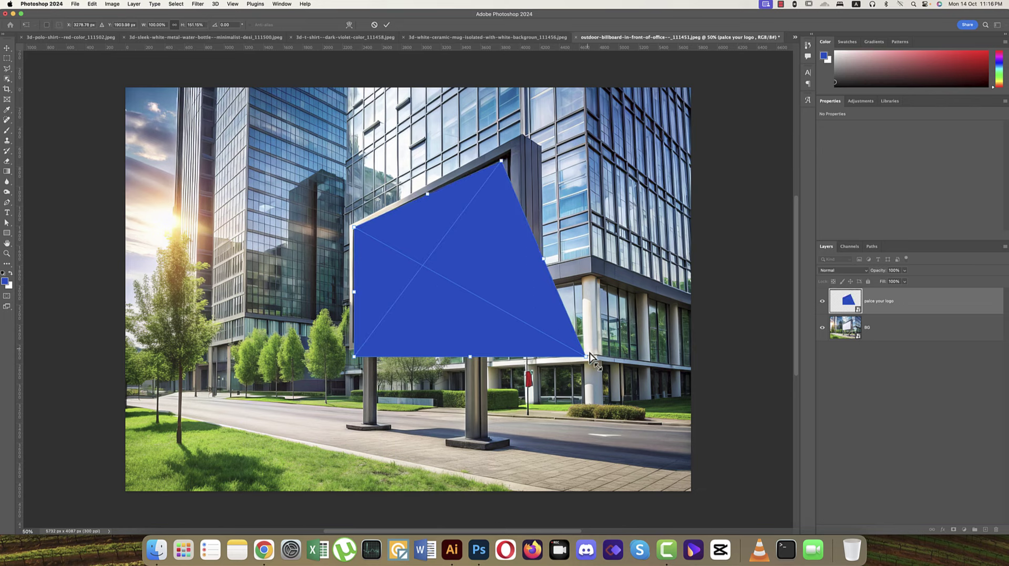
{"action": "left_click_drag", "start_coordinate": [586, 358], "coordinate": [504, 321]}
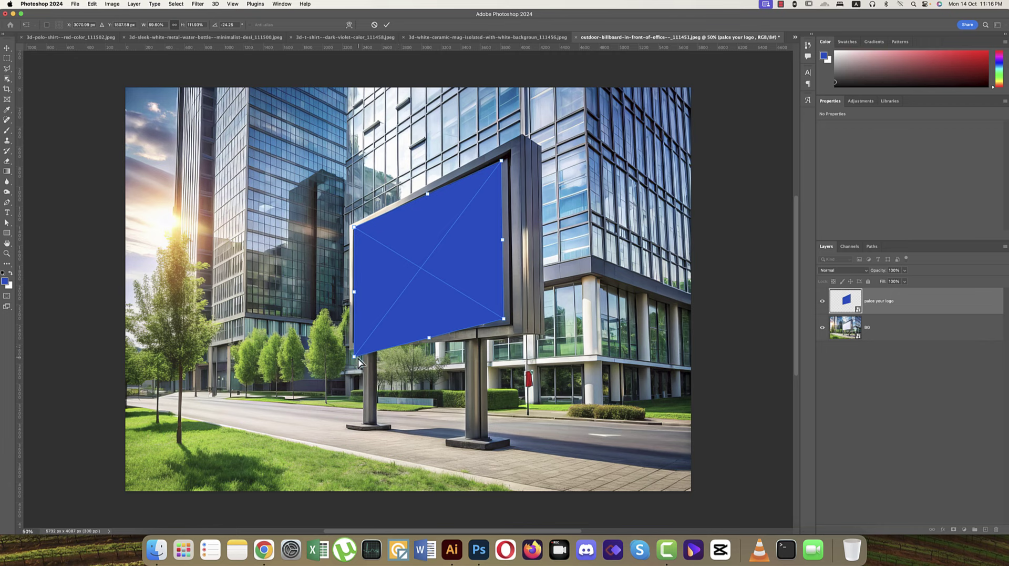
{"action": "left_click_drag", "start_coordinate": [355, 356], "coordinate": [358, 339]}
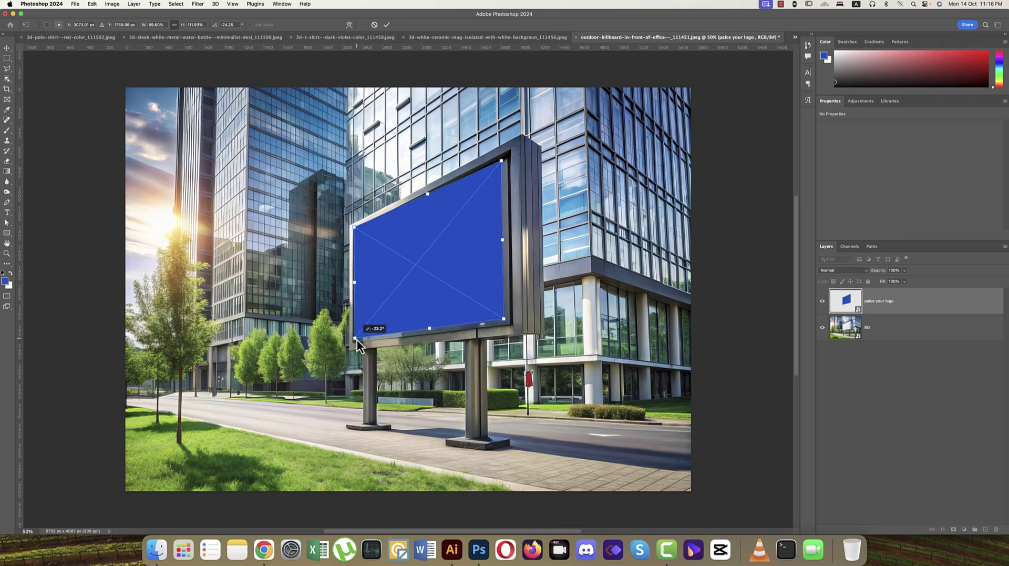
{"action": "left_click_drag", "start_coordinate": [356, 231], "coordinate": [358, 237]}
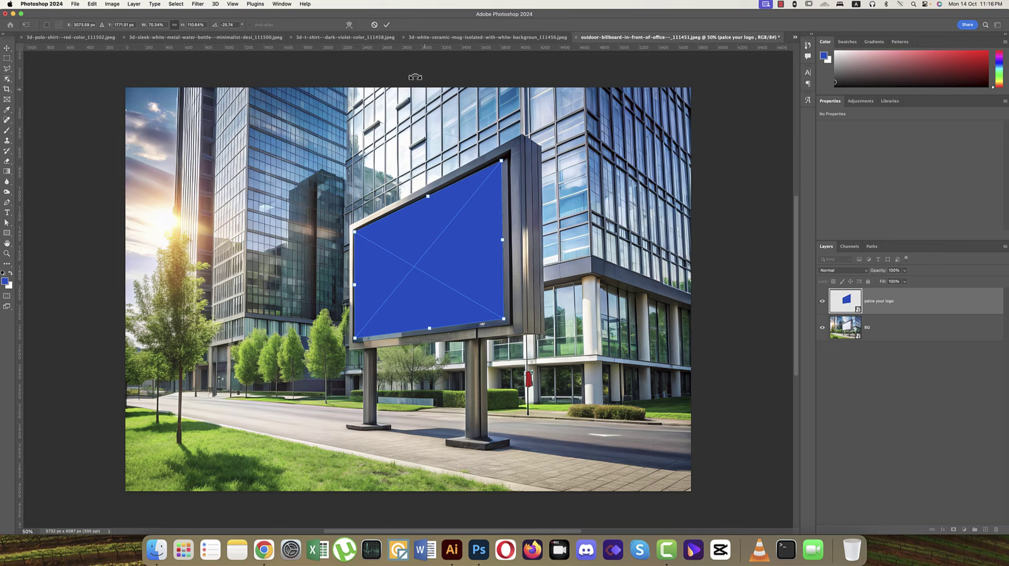
{"action": "left_click", "coordinate": [387, 24]}
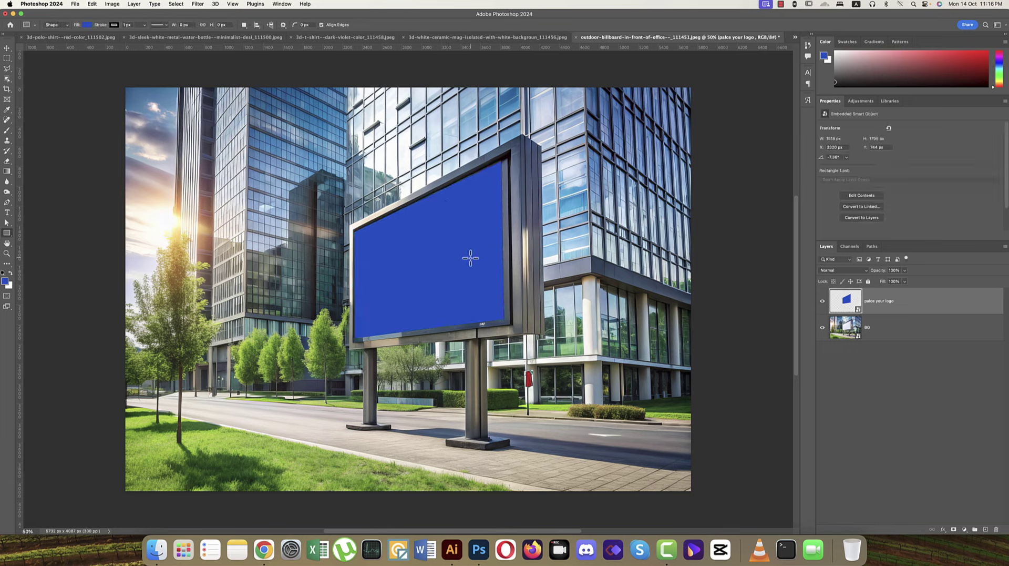
Open the contents of the blue rectangle's smart object, then switch to Illustrator and select the white stacked logo at the artboard's lower center
{"action": "double_click", "coordinate": [860, 311]}
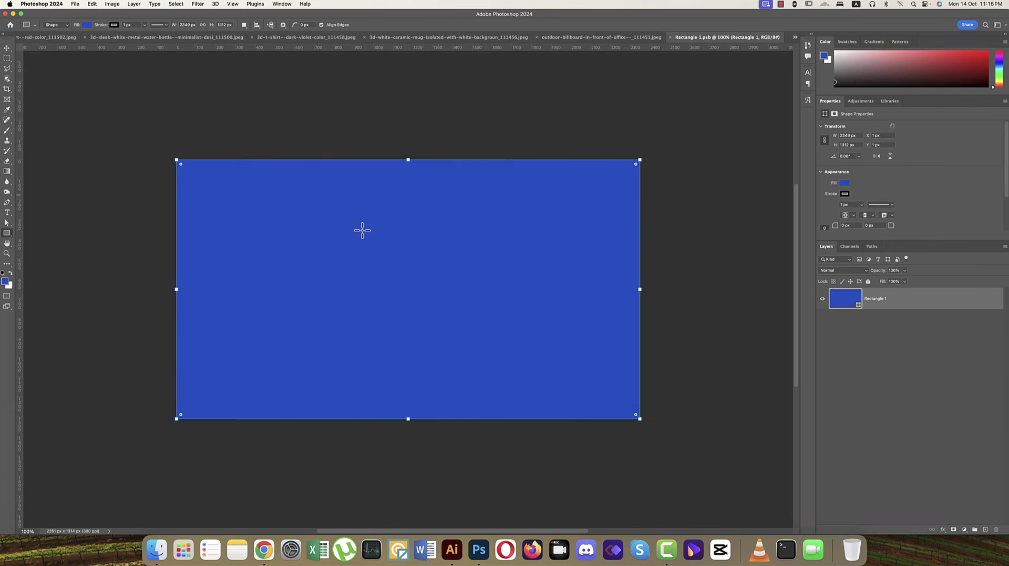
{"action": "left_click", "coordinate": [7, 48]}
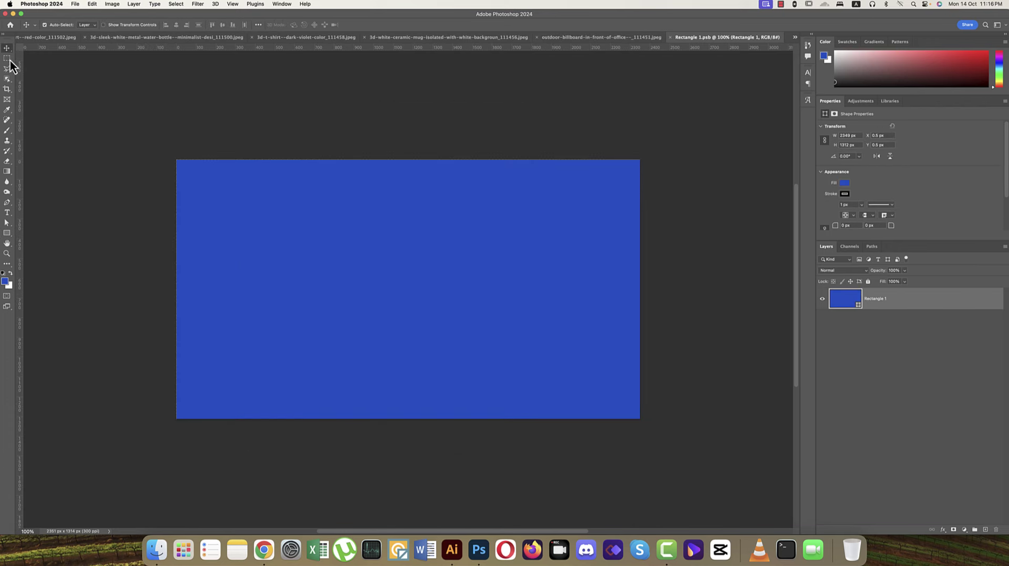
{"action": "left_click", "coordinate": [454, 541]}
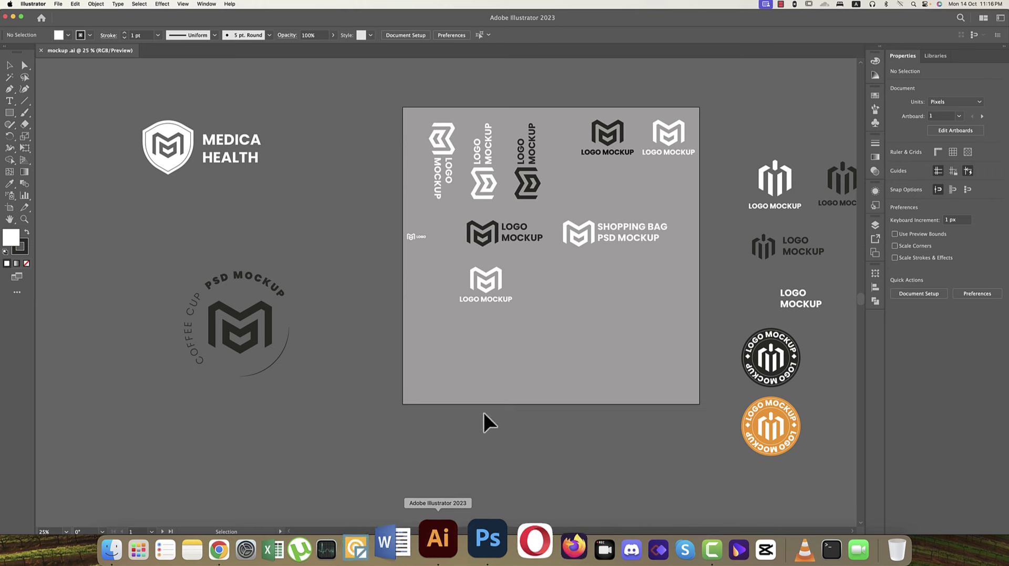
{"action": "left_click", "coordinate": [500, 298]}
{"action": "left_click", "coordinate": [536, 324]}
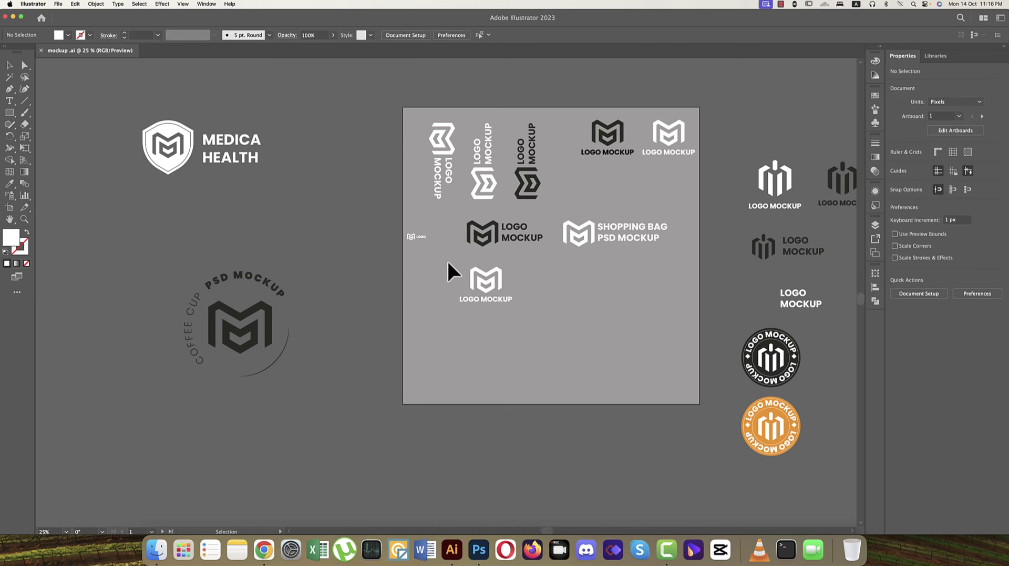
{"action": "left_click_drag", "start_coordinate": [450, 270], "coordinate": [563, 356]}
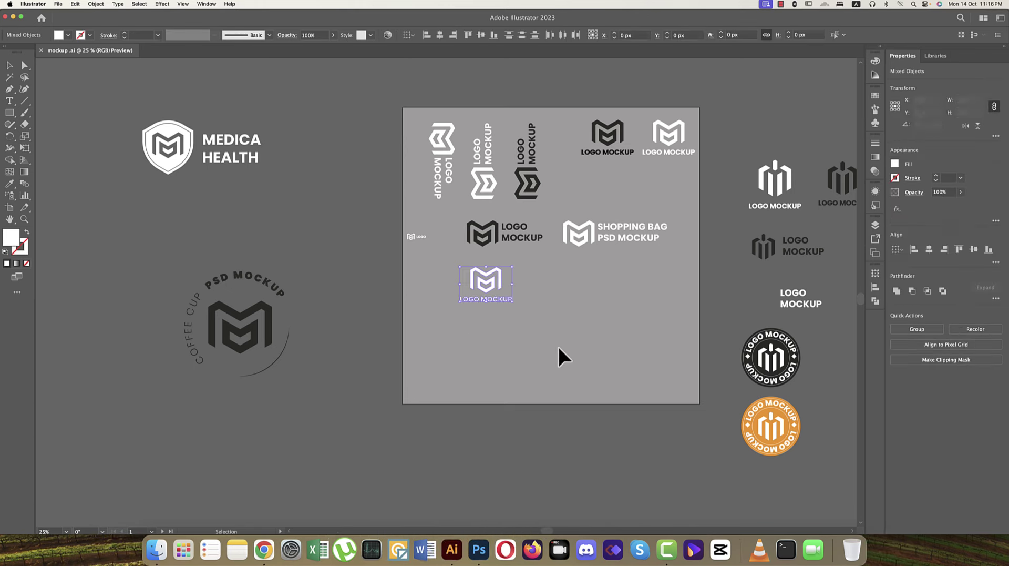
Switch to Recraft in Chrome and add a new raster image frame with a 3:2 ratio beside the grey hoodie image
{"action": "left_click", "coordinate": [263, 548]}
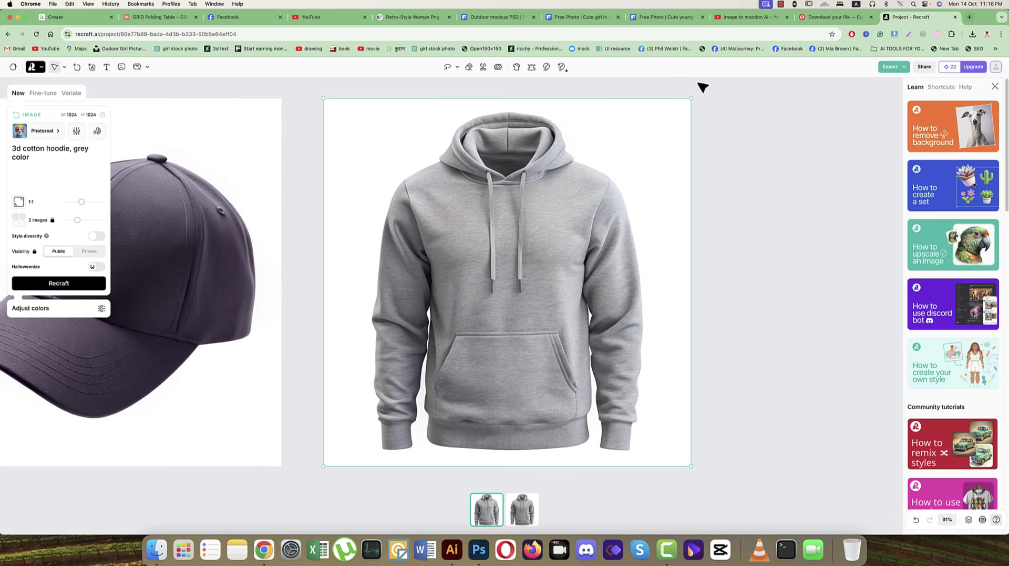
{"action": "left_click", "coordinate": [697, 345]}
{"action": "left_click_drag", "start_coordinate": [757, 347], "coordinate": [531, 333]}
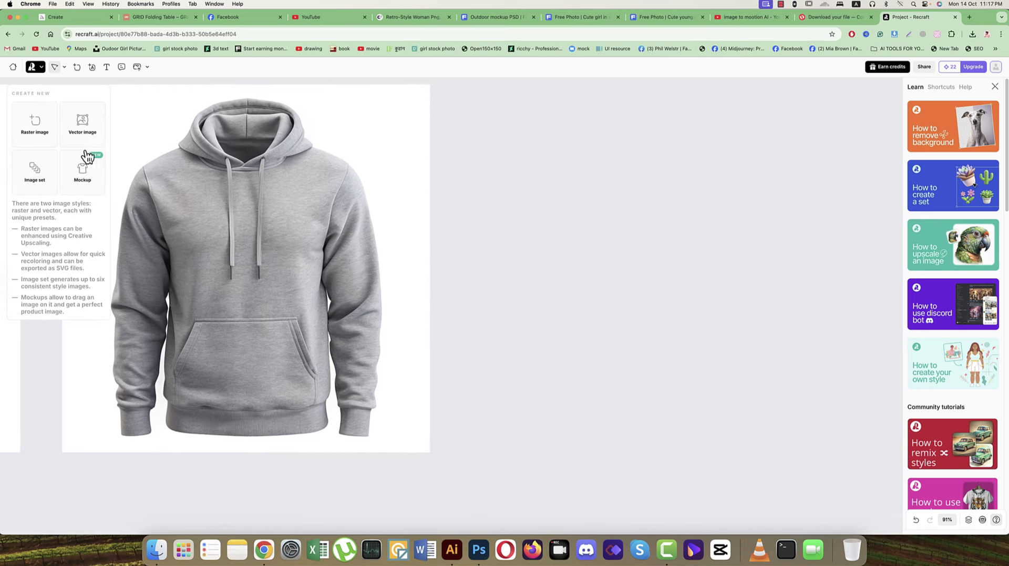
{"action": "left_click", "coordinate": [35, 124]}
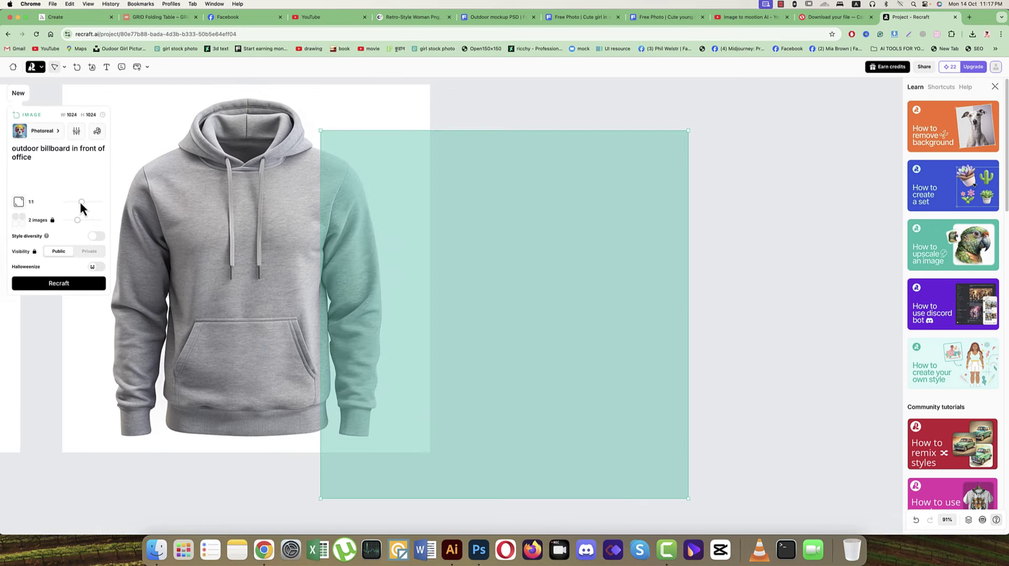
{"action": "mouse_move", "coordinate": [80, 200]}
{"action": "left_mouse_down"}
{"action": "mouse_move", "coordinate": [64, 201]}
{"action": "mouse_move", "coordinate": [73, 203]}
{"action": "left_mouse_up"}
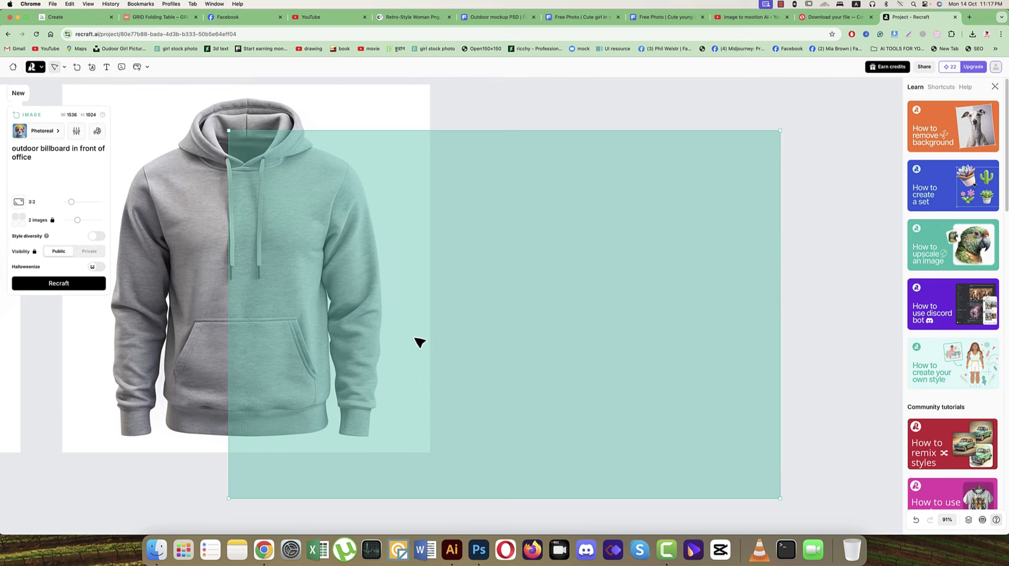
{"action": "left_click_drag", "start_coordinate": [419, 341], "coordinate": [669, 311]}
{"action": "scroll", "coordinate": [574, 340], "scroll_direction": "down", "scroll_amount": 2}
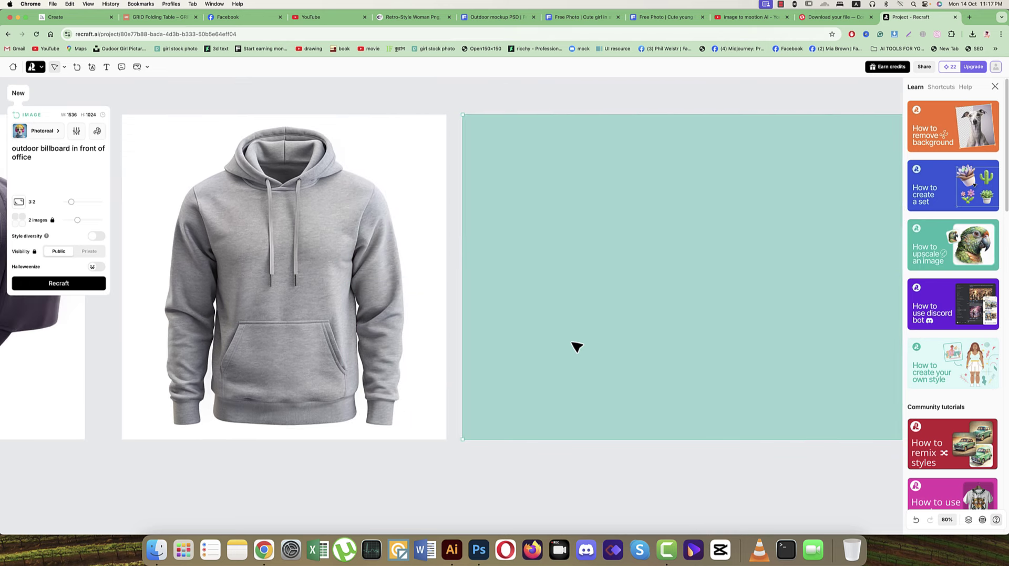
{"action": "scroll", "coordinate": [493, 341], "scroll_direction": "right", "scroll_amount": 5}
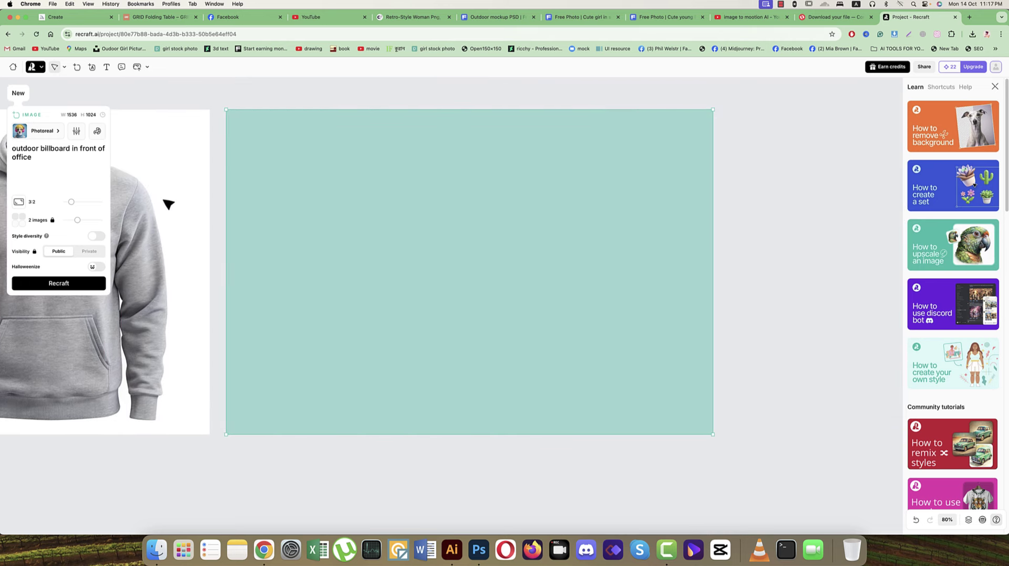
Replace the image prompt with "abstract vibrant wallpaper" and generate the images
{"action": "left_click", "coordinate": [49, 161]}
{"action": "key", "text": "super+a"}
{"action": "type", "text": "a"}
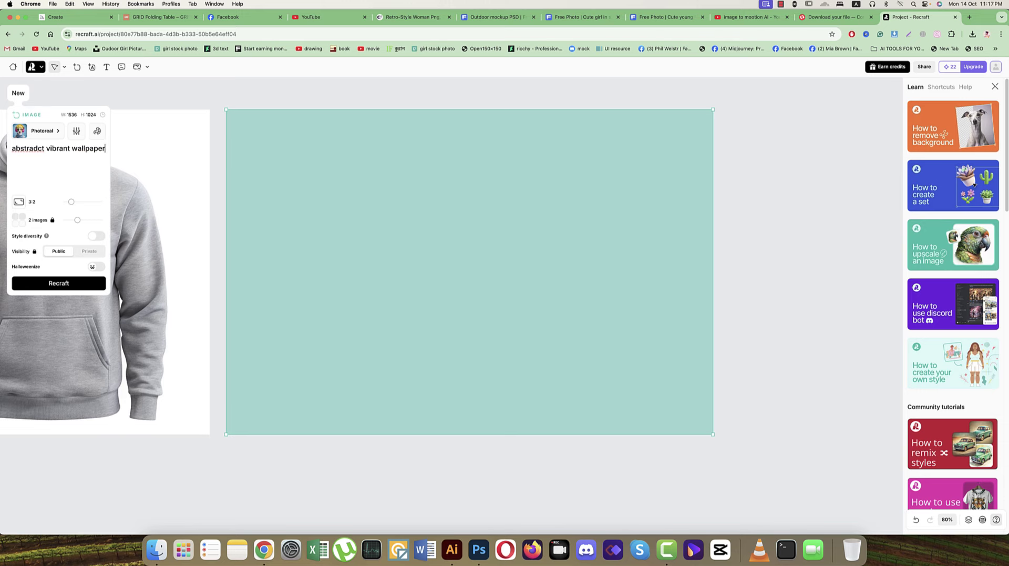
{"action": "right_click", "coordinate": [29, 147]}
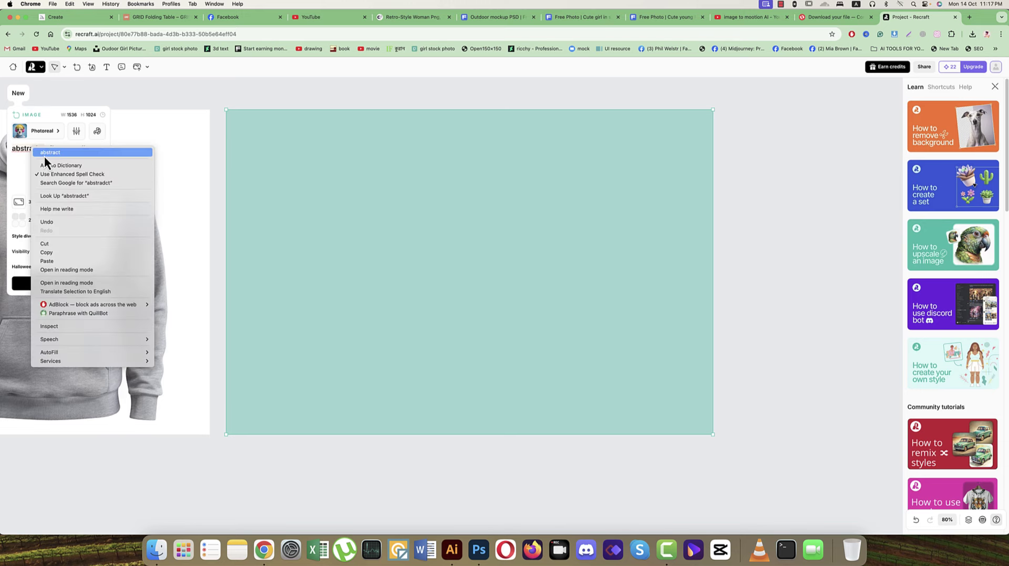
{"action": "left_click", "coordinate": [45, 152]}
{"action": "left_click", "coordinate": [65, 286]}
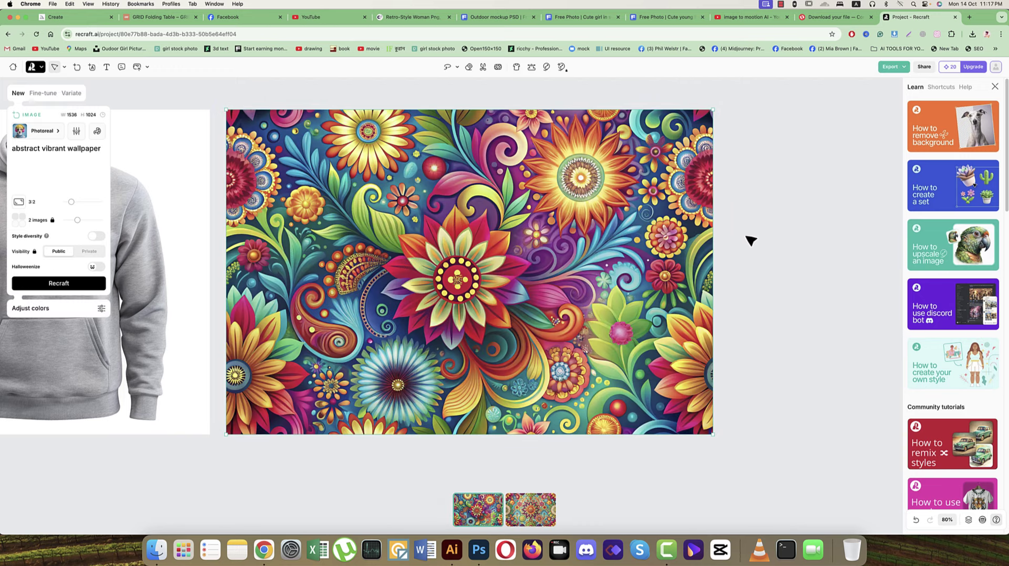
Change the prompt to "abstract low poly wallpaper", regenerate the images, and choose the first variation with the yellow center
{"action": "double_click", "coordinate": [42, 148]}
{"action": "type", "text": "low poly"}
{"action": "key", "text": "Return"}
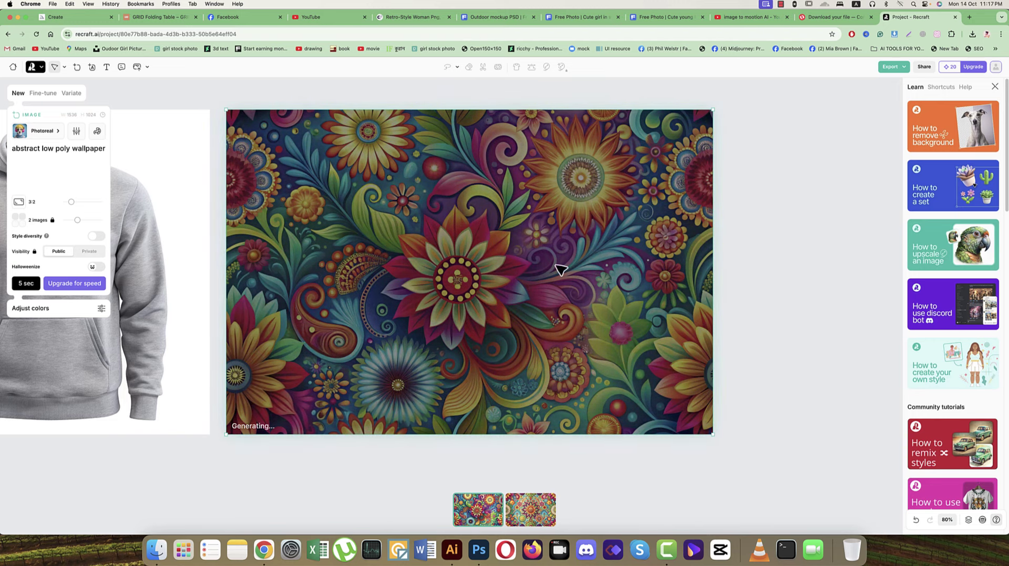
{"action": "left_click", "coordinate": [528, 520]}
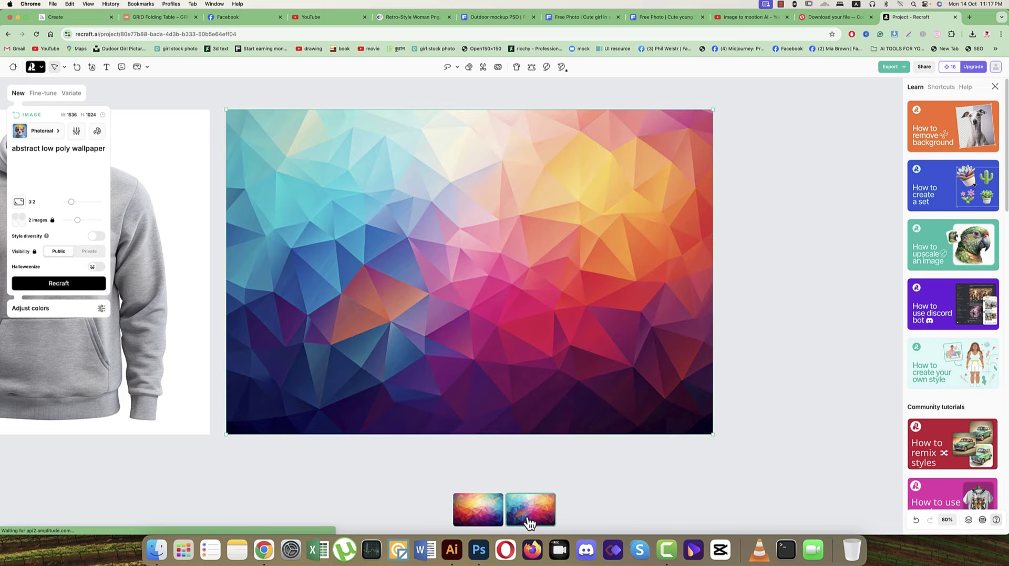
{"action": "left_click", "coordinate": [491, 518]}
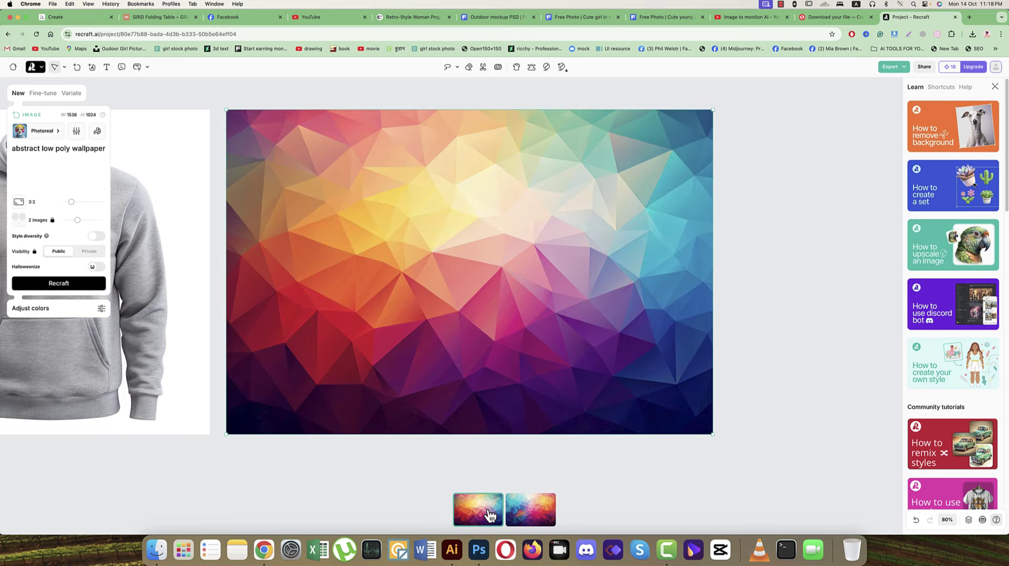
Export the selected low poly wallpaper as a JPG named "abstract-low-poly-wallpaper" in the MOCKUP MAKING folder
{"action": "right_click", "coordinate": [510, 235]}
{"action": "mouse_move", "coordinate": [571, 379]}
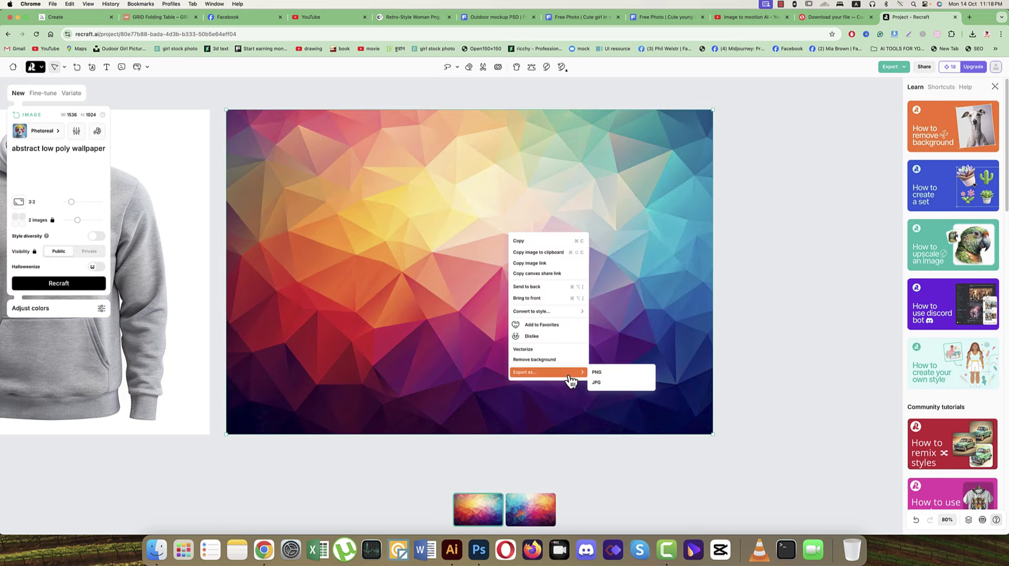
{"action": "left_click", "coordinate": [602, 382]}
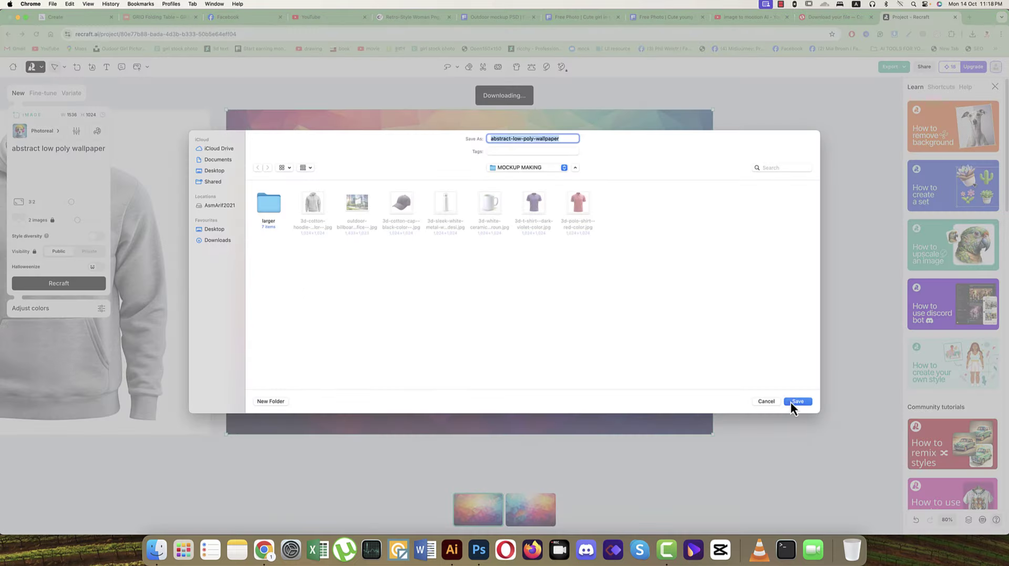
{"action": "left_click", "coordinate": [792, 401]}
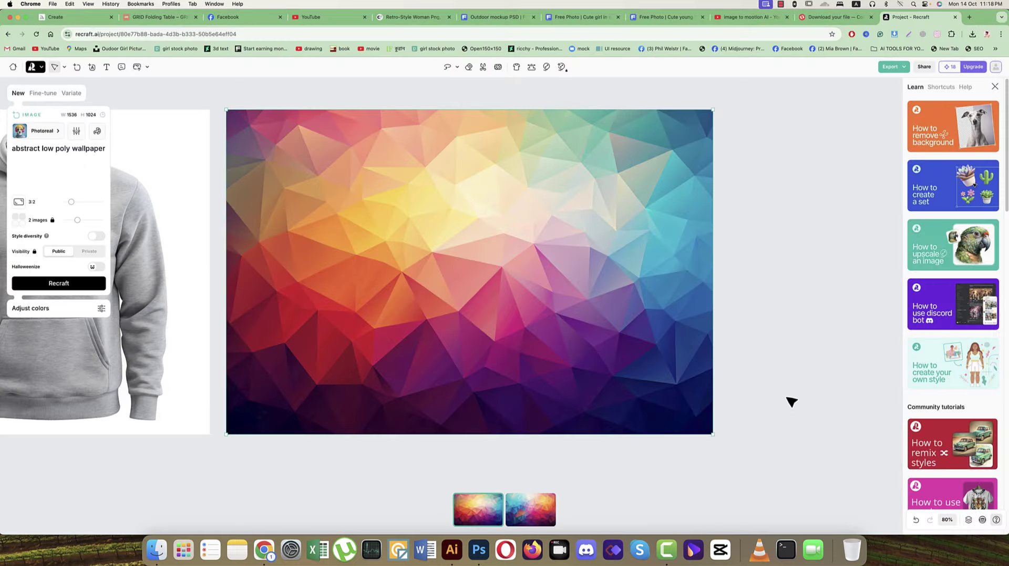
In Photoshop, place abstract-low-poly-wallpaper.jpg from the MOCKUP MAKING folder, scaled to the full canvas width, and rasterize its layer
{"action": "left_click", "coordinate": [473, 548]}
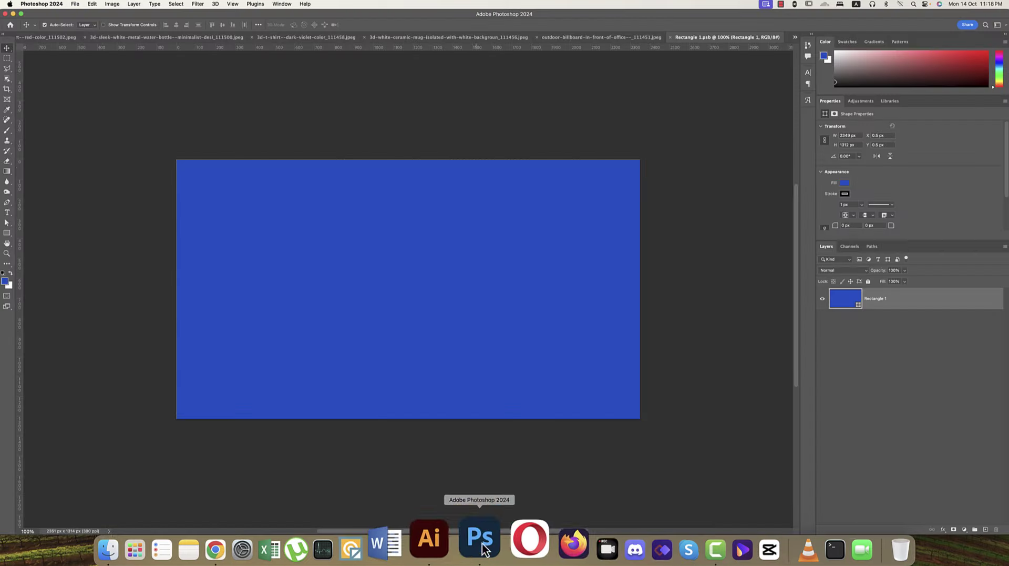
{"action": "left_click", "coordinate": [75, 5]}
{"action": "left_click", "coordinate": [102, 172]}
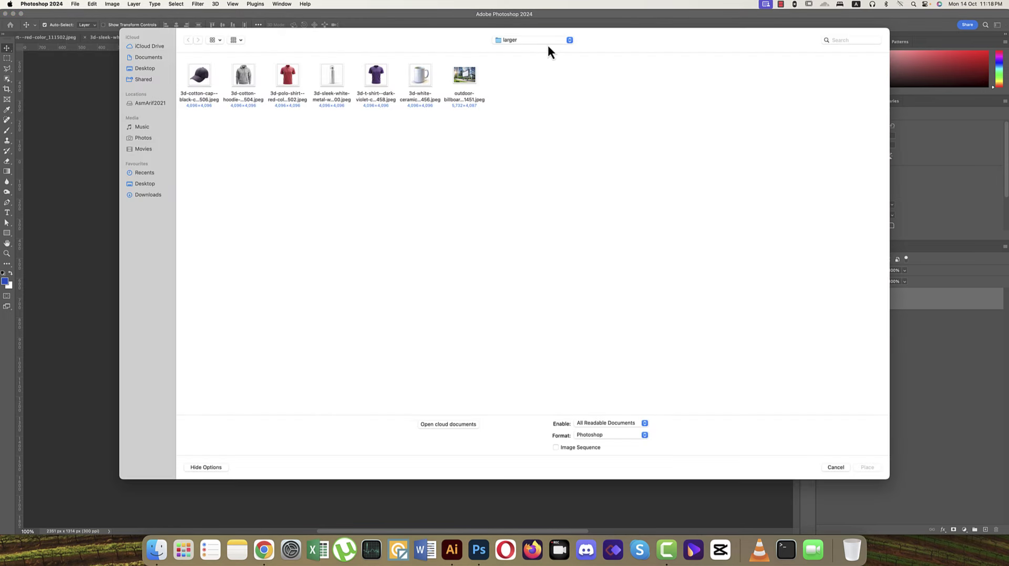
{"action": "left_click", "coordinate": [547, 43]}
{"action": "left_click", "coordinate": [515, 50]}
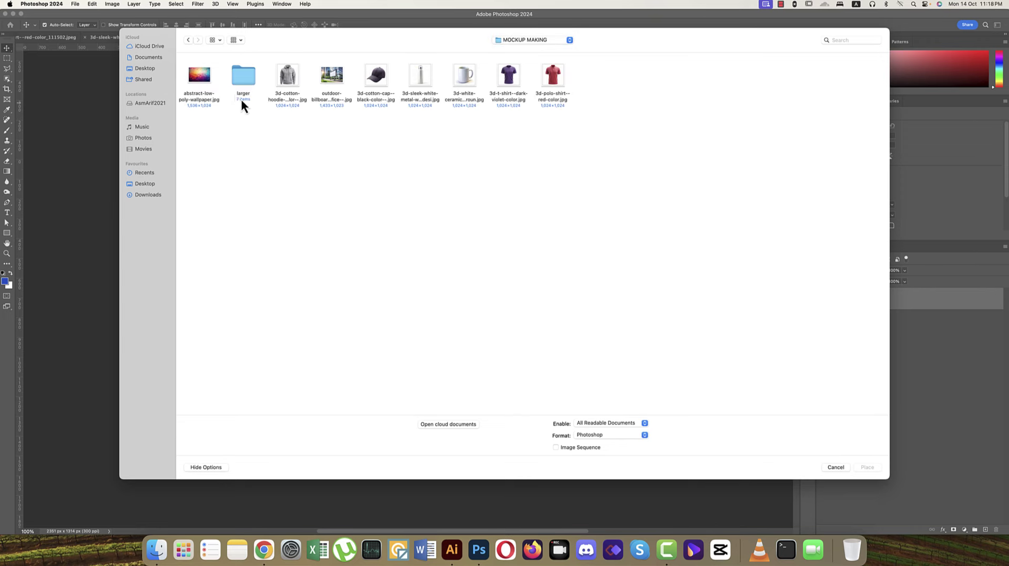
{"action": "double_click", "coordinate": [196, 77]}
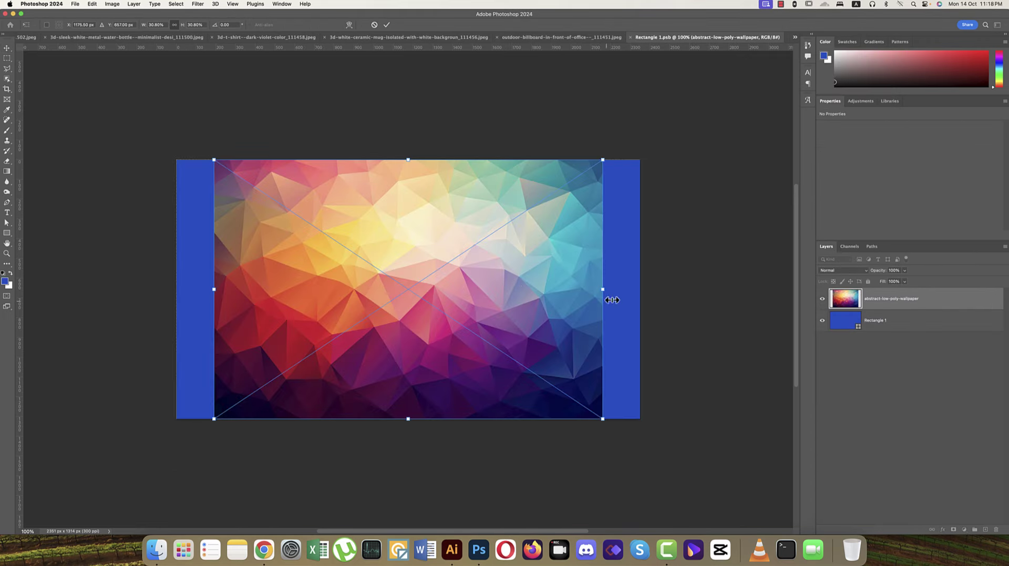
{"action": "left_click_drag", "start_coordinate": [604, 291], "coordinate": [641, 289]}
{"action": "key", "text": "Return"}
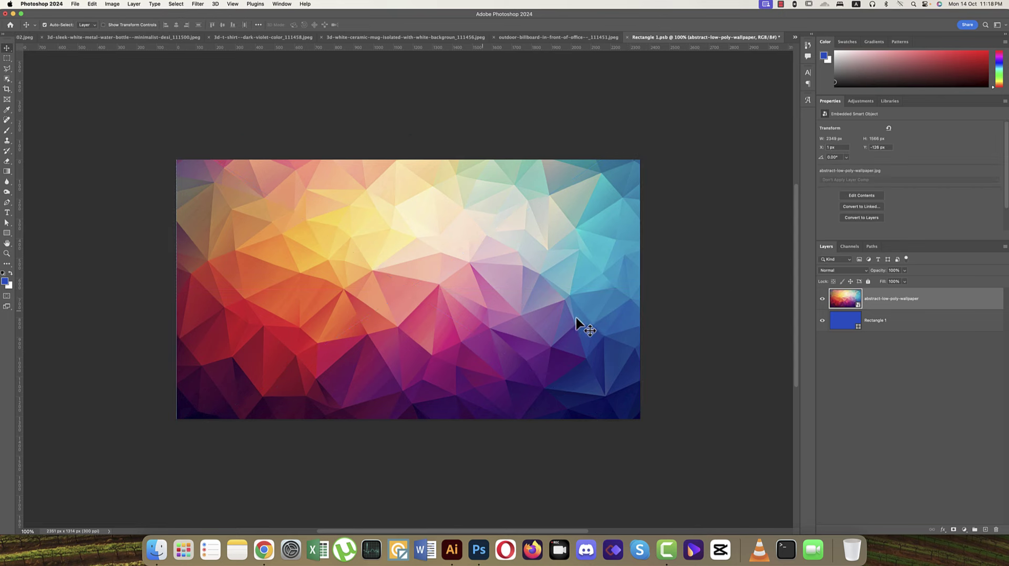
{"action": "right_click", "coordinate": [902, 307]}
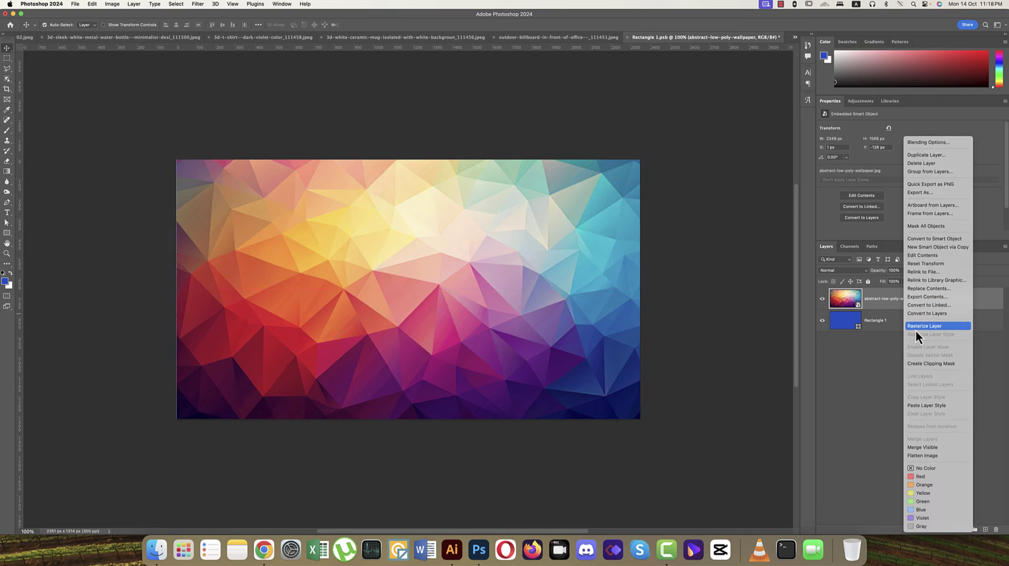
{"action": "left_click", "coordinate": [202, 4]}
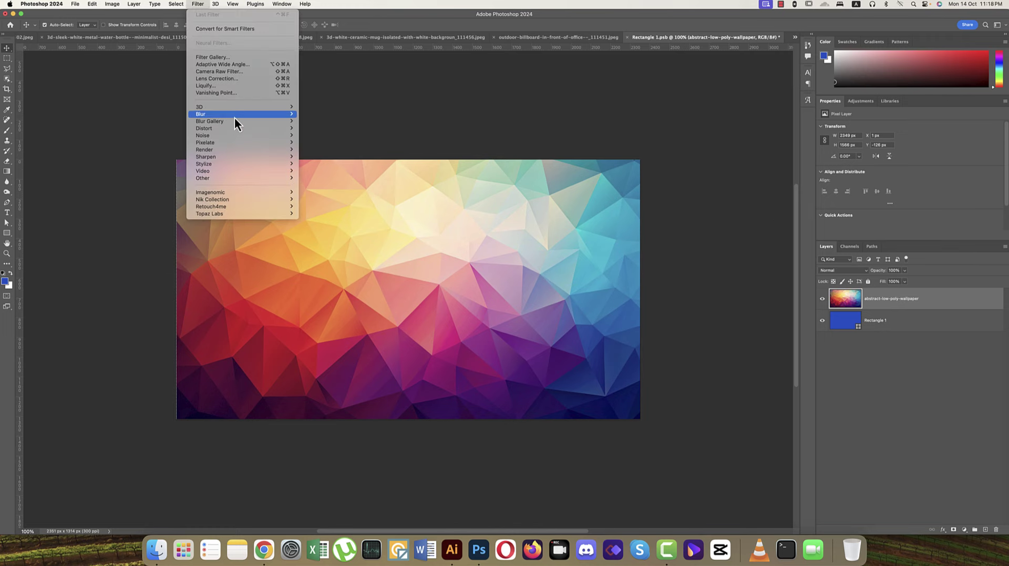
{"action": "mouse_move", "coordinate": [234, 116]}
{"action": "left_click", "coordinate": [334, 142]}
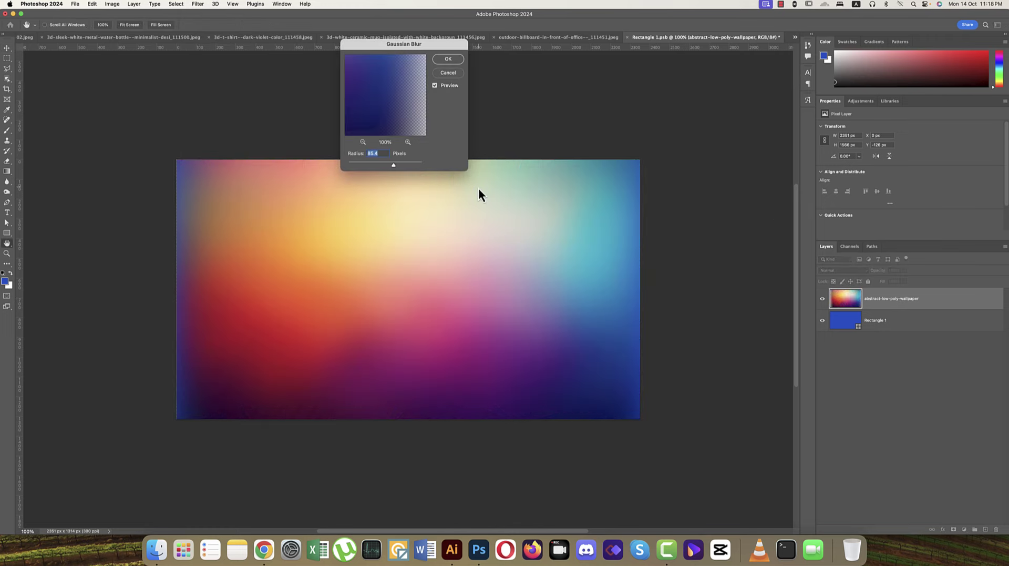
{"action": "left_click", "coordinate": [380, 162]}
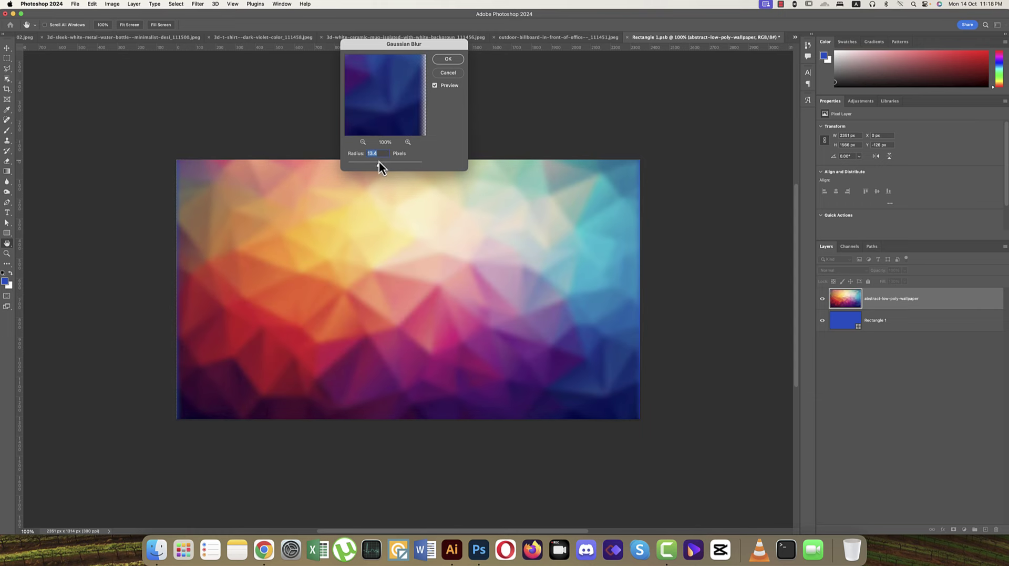
{"action": "left_click_drag", "start_coordinate": [382, 162], "coordinate": [386, 163]}
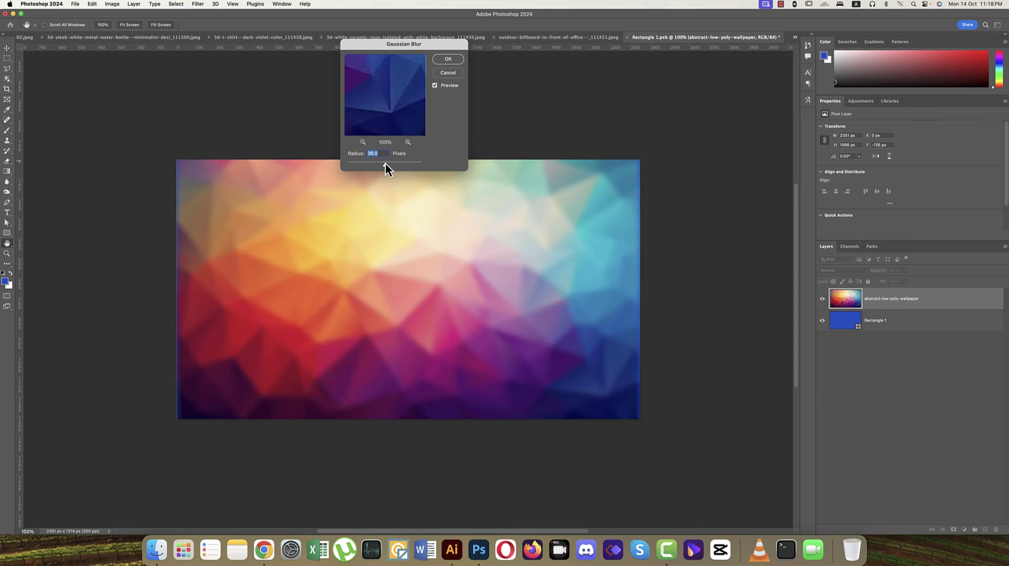
{"action": "left_click", "coordinate": [445, 70]}
Copy the selected white stacked logo from Illustrator, paste it as pixels over the Photoshop wallpaper, and scale it to about 85%
{"action": "key", "text": "v"}
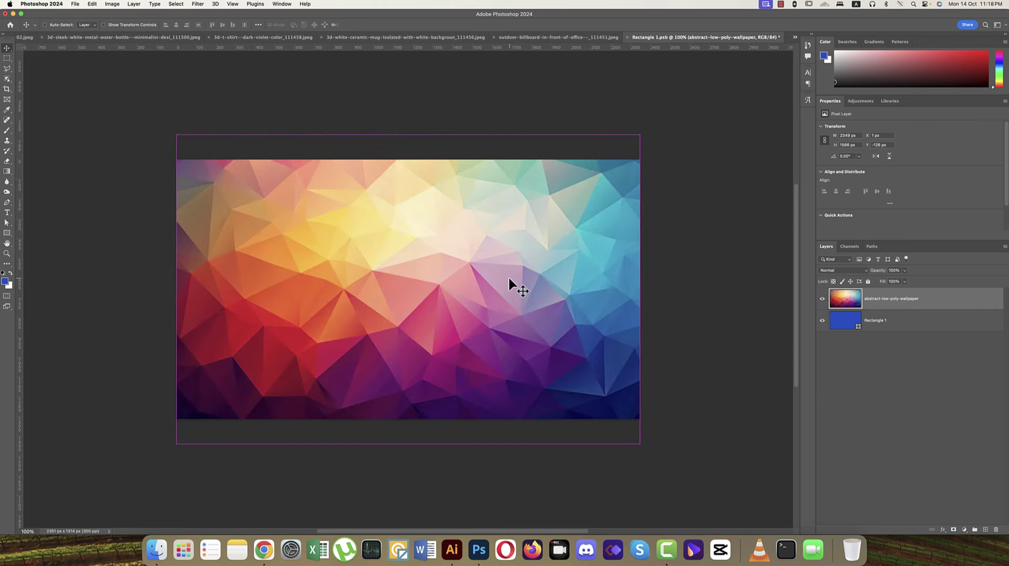
{"action": "key", "text": "super"}
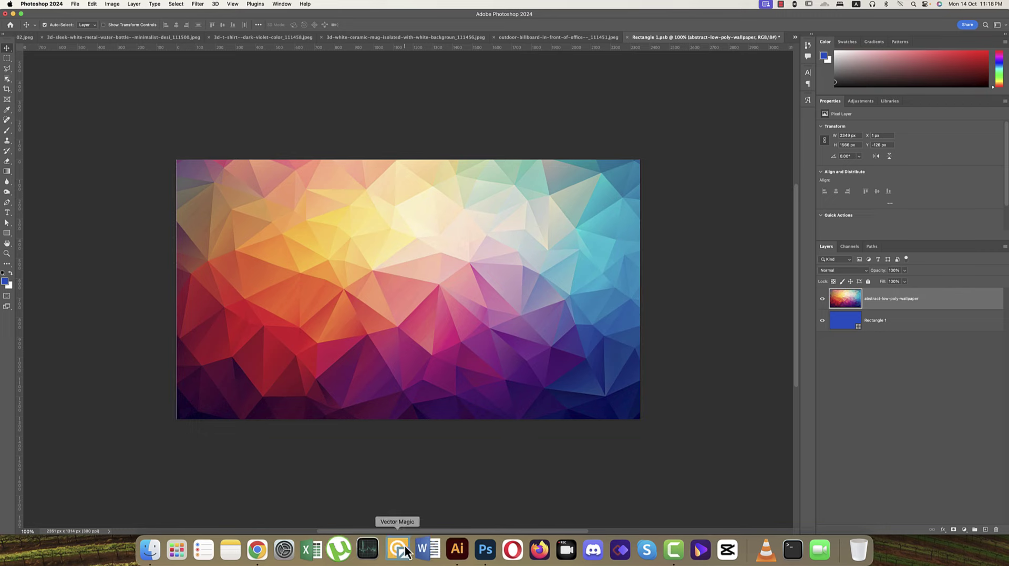
{"action": "left_click", "coordinate": [456, 549]}
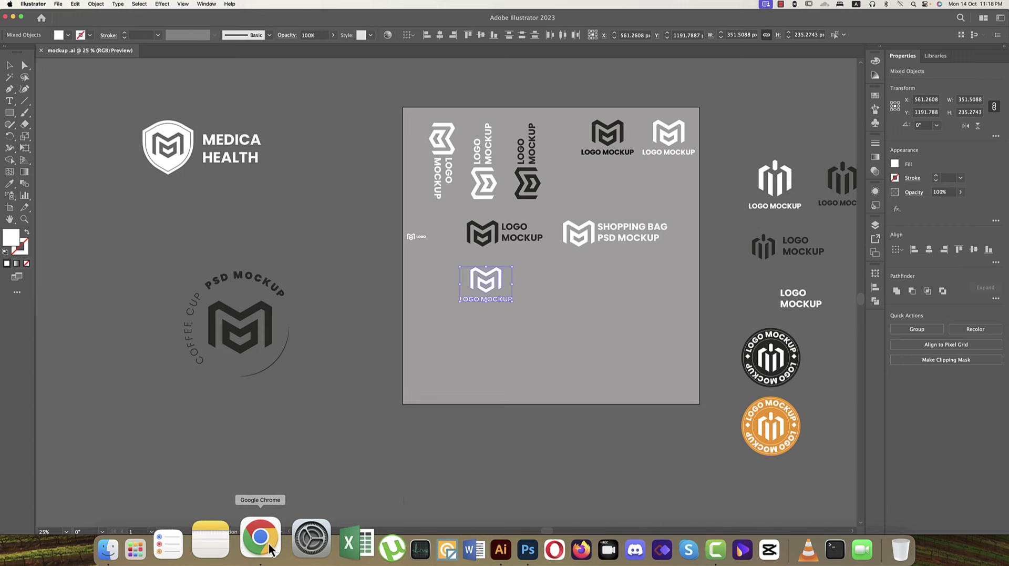
{"action": "left_click", "coordinate": [480, 550]}
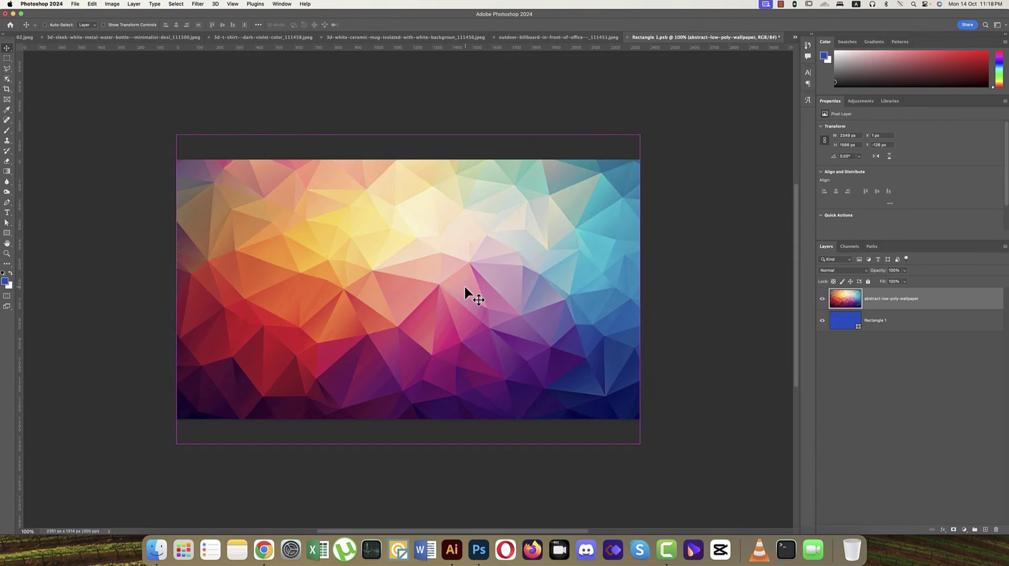
{"action": "key", "text": "super+v"}
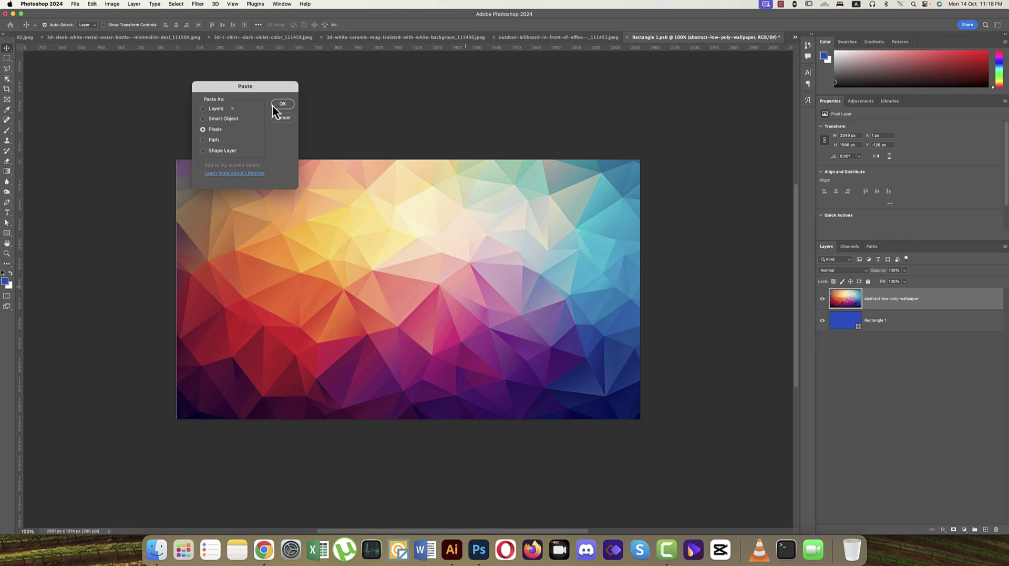
{"action": "left_click", "coordinate": [283, 105]}
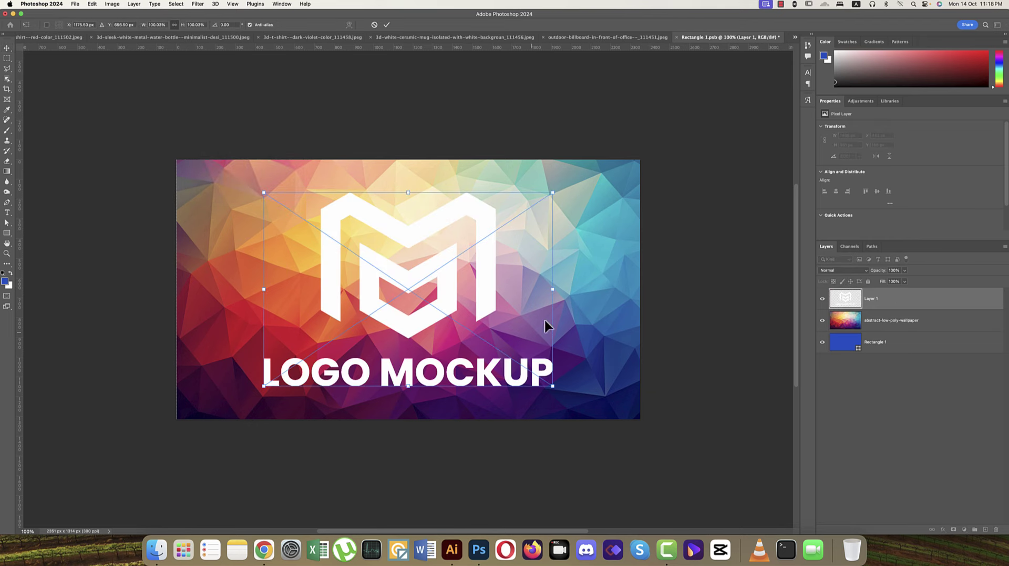
{"action": "left_click_drag", "start_coordinate": [553, 288], "coordinate": [532, 287]}
{"action": "key", "text": "Return"}
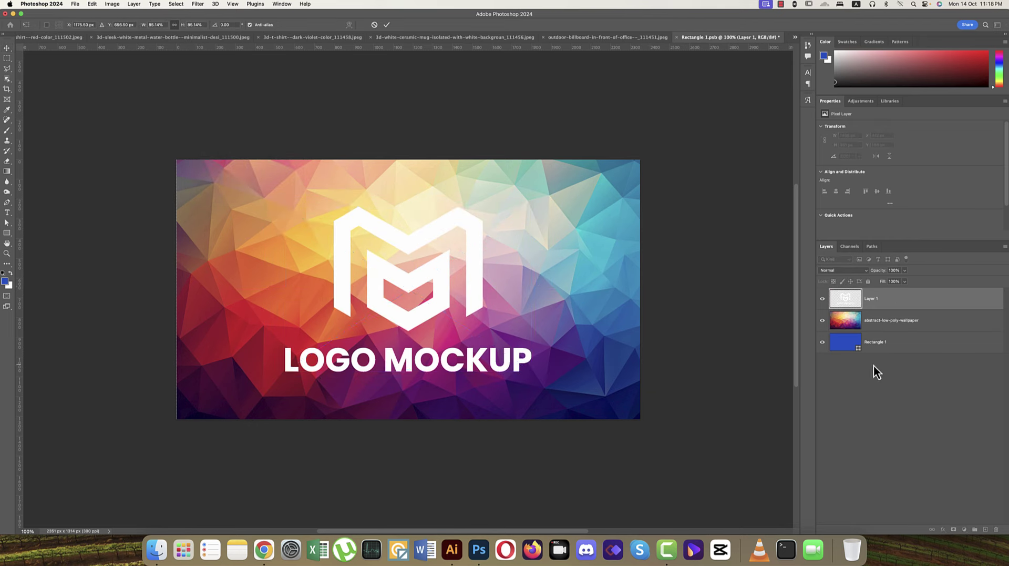
{"action": "left_click", "coordinate": [896, 323]}
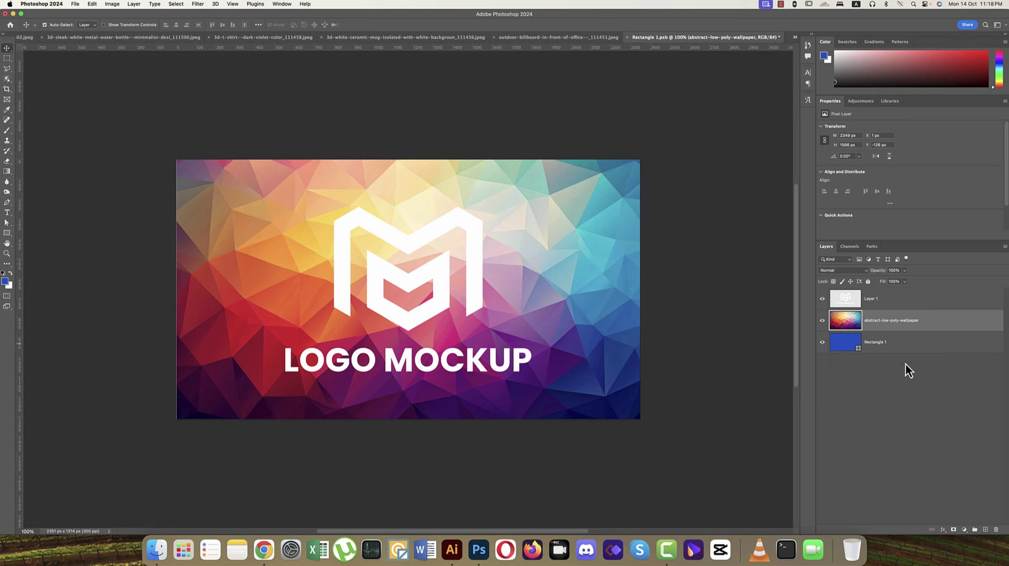
{"action": "right_click", "coordinate": [917, 303]}
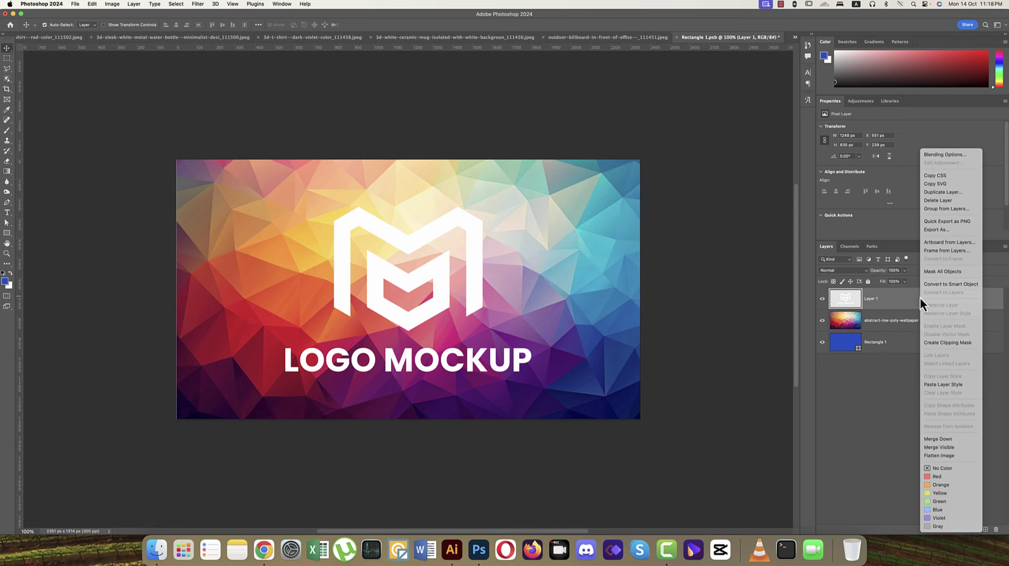
{"action": "left_click", "coordinate": [934, 151]}
{"action": "left_click", "coordinate": [624, 310]}
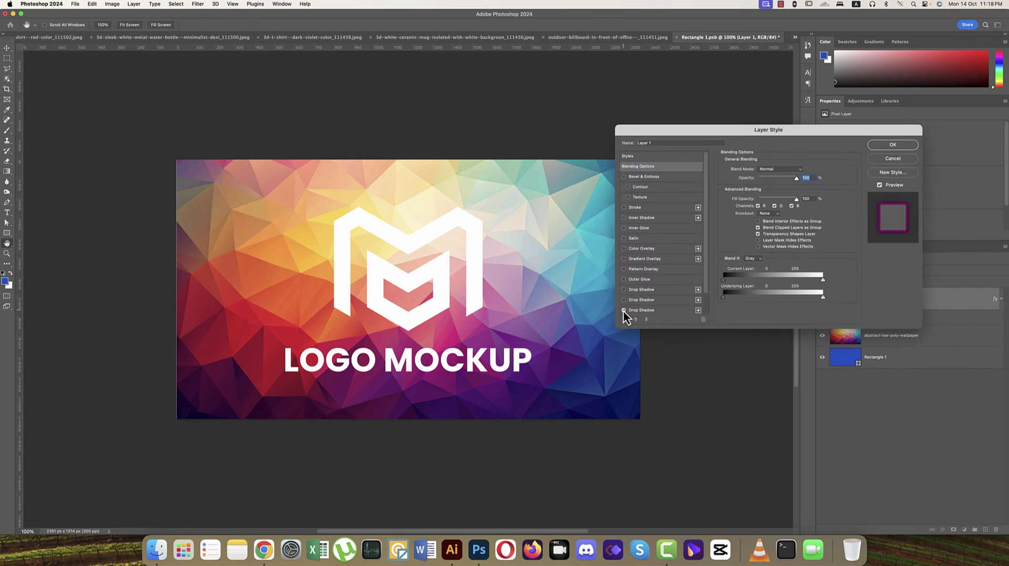
{"action": "left_click", "coordinate": [636, 311]}
{"action": "left_click", "coordinate": [625, 310]}
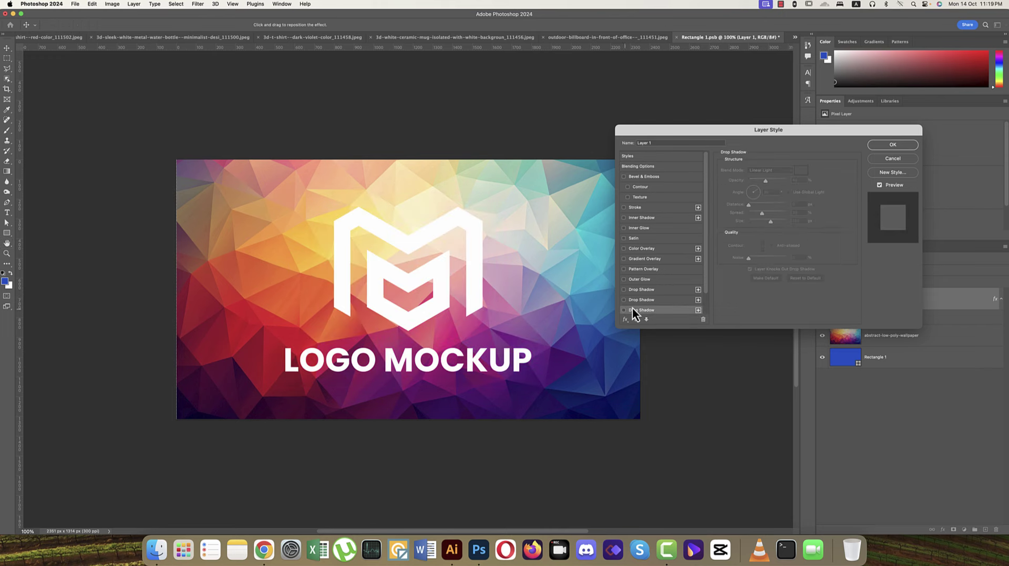
{"action": "left_click", "coordinate": [897, 159]}
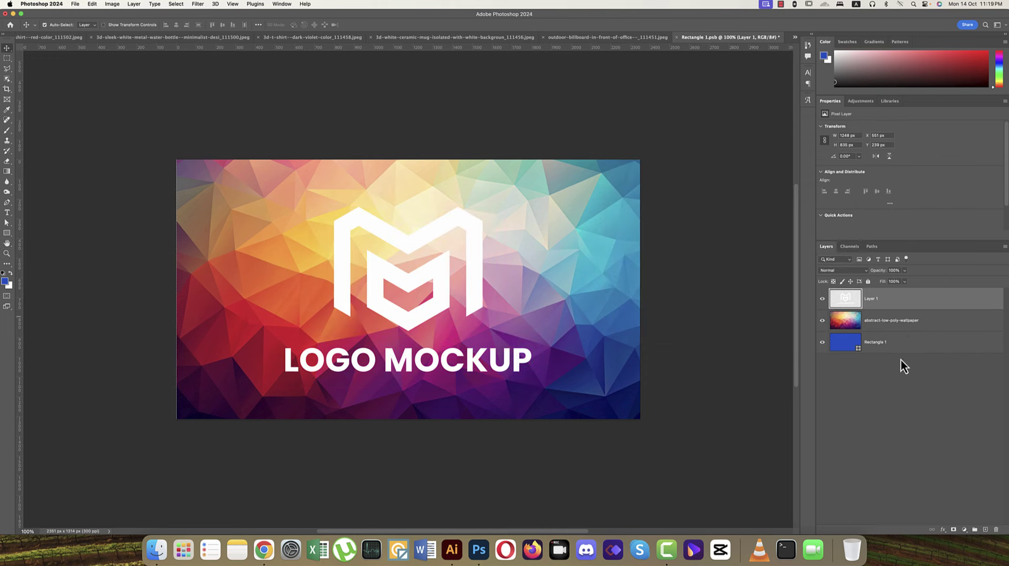
Add a dark navy solid color fill layer (#141e31) directly above the low poly wallpaper layer
{"action": "left_click", "coordinate": [906, 322]}
{"action": "left_click", "coordinate": [965, 530]}
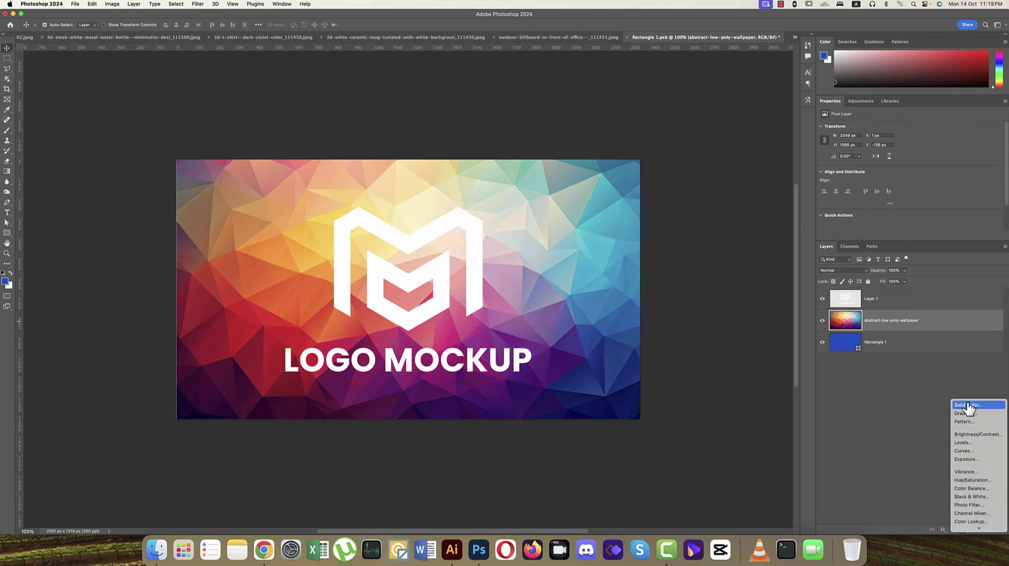
{"action": "left_click", "coordinate": [965, 411]}
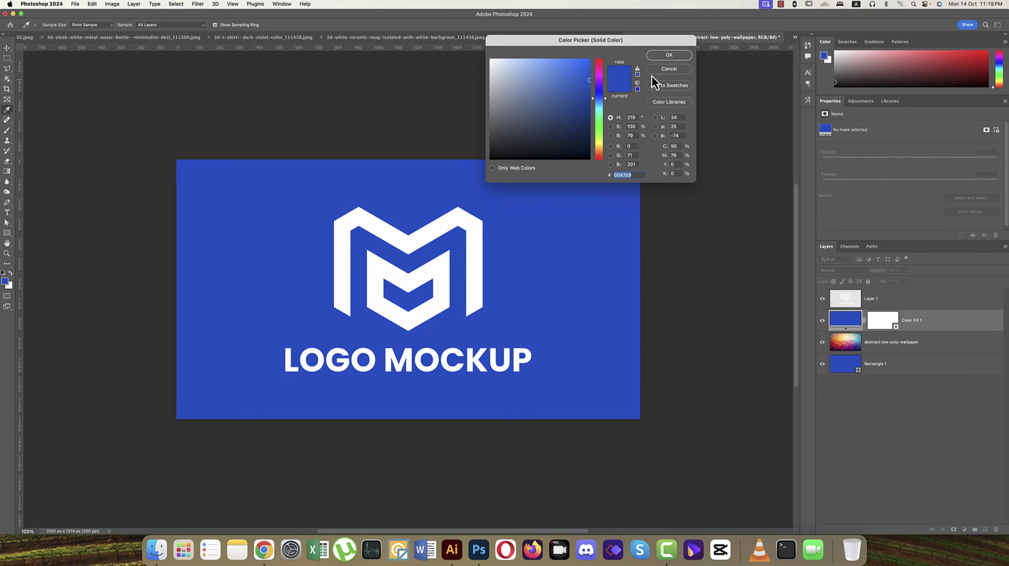
{"action": "left_click", "coordinate": [559, 135]}
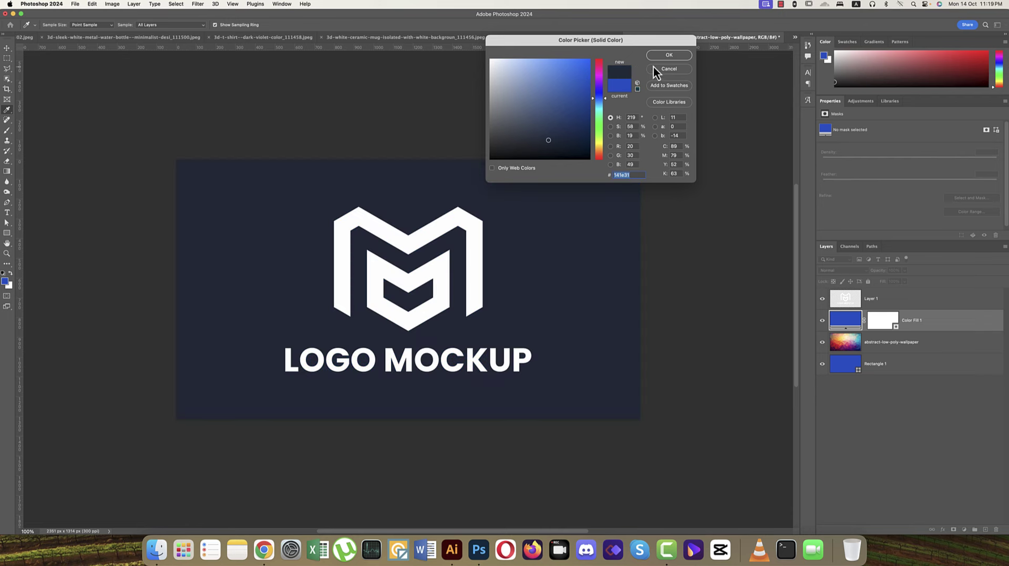
{"action": "left_click", "coordinate": [669, 55]}
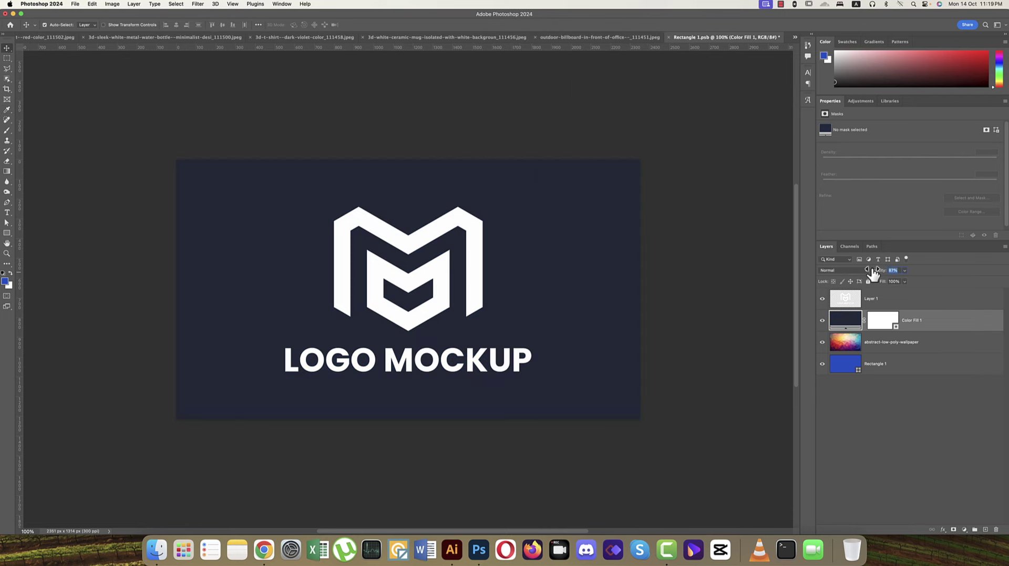
Set the color fill layer to Multiply at 83% opacity, and save and close the smart object's contents
{"action": "left_click_drag", "start_coordinate": [875, 271], "coordinate": [873, 273]}
{"action": "left_click", "coordinate": [853, 272]}
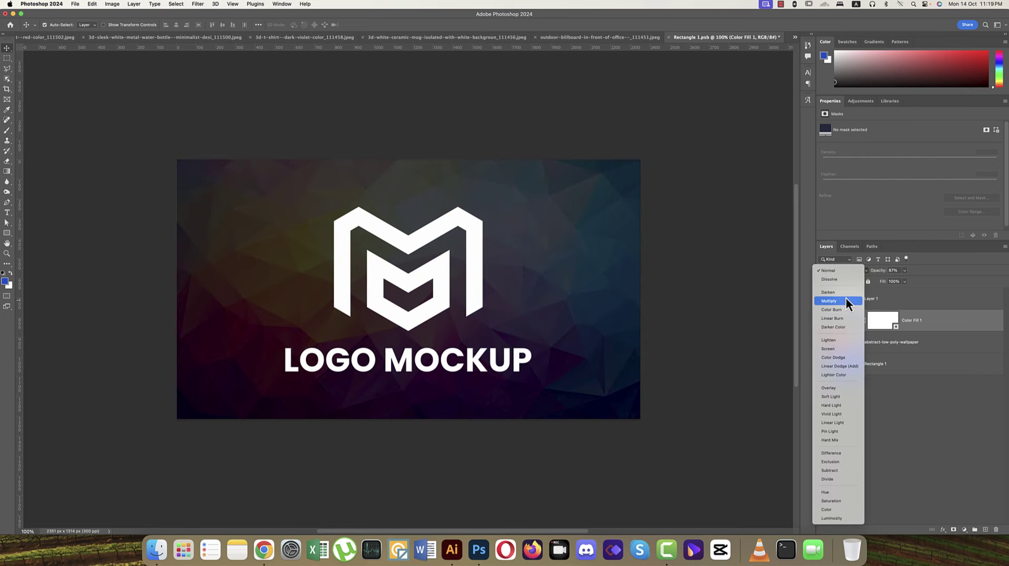
{"action": "left_click", "coordinate": [846, 300]}
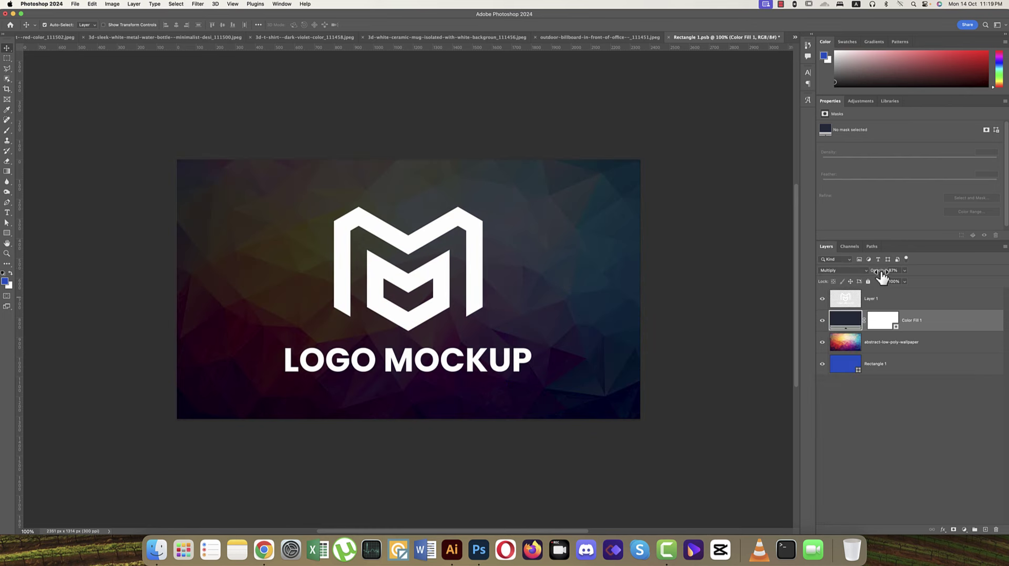
{"action": "left_click_drag", "start_coordinate": [882, 271], "coordinate": [879, 272]}
{"action": "key", "text": "super+s"}
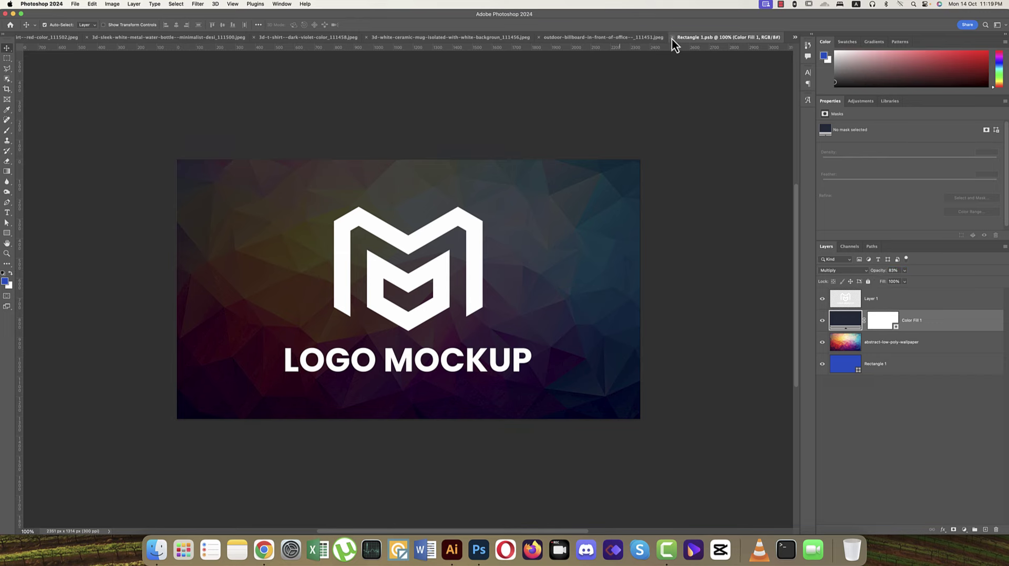
{"action": "left_click", "coordinate": [671, 38]}
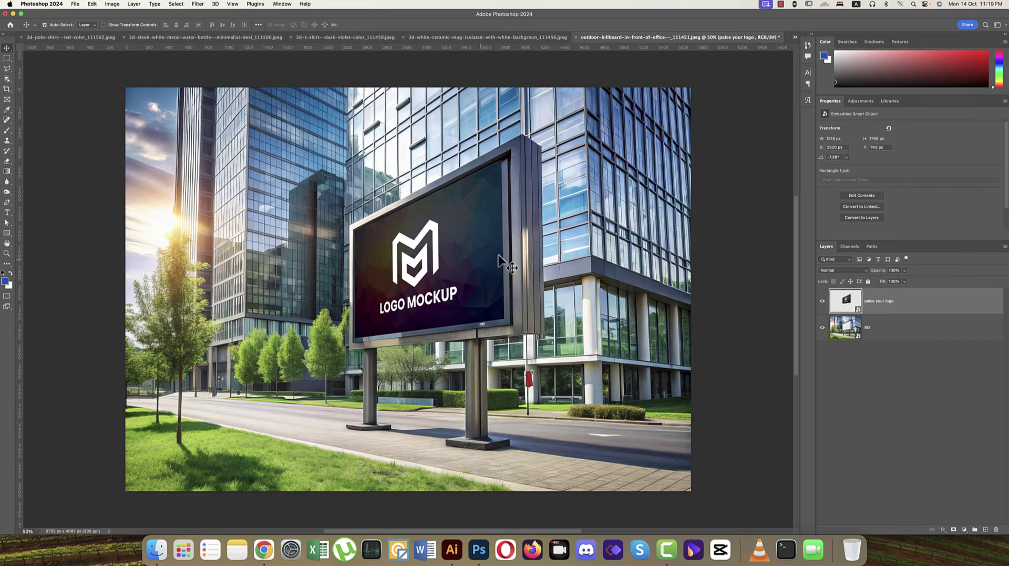
Label the billboard's logo layer red, save the document as "billboard mockup .psd" in the larger folder with maximum compatibility, and close it
{"action": "right_click", "coordinate": [822, 294]}
{"action": "left_click", "coordinate": [836, 327]}
{"action": "key", "text": "super+shift+s"}
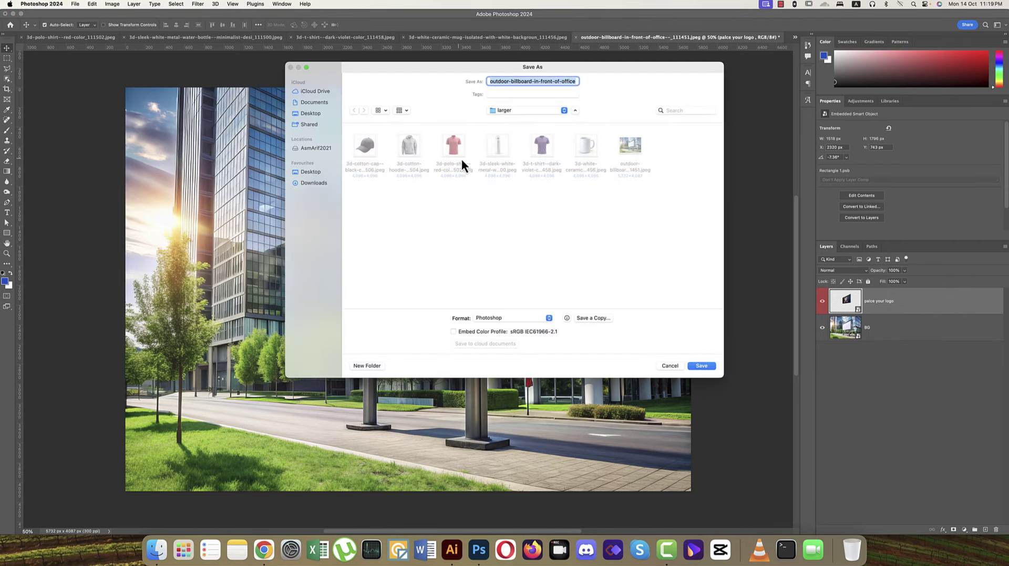
{"action": "type", "text": "billboar"}
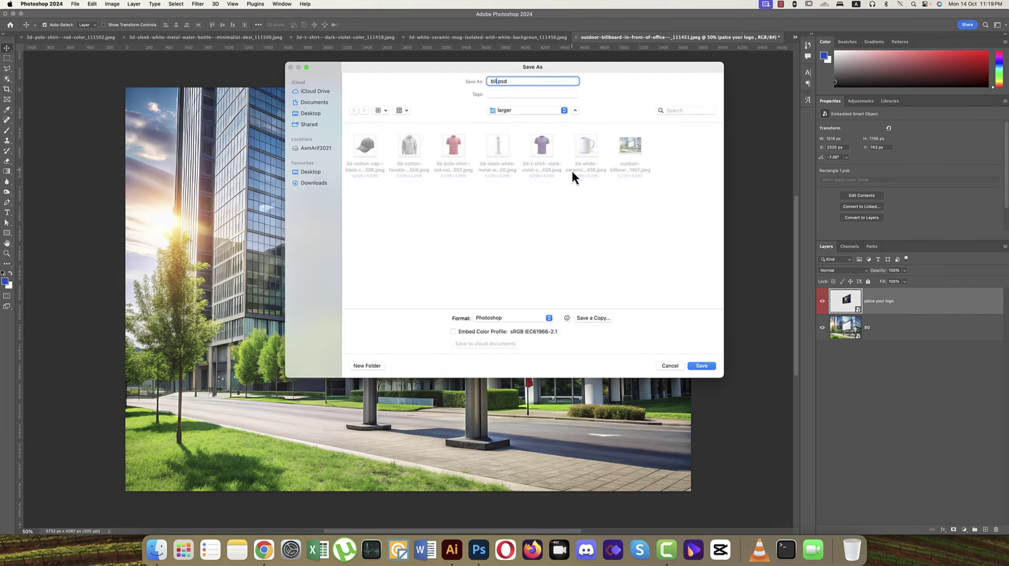
{"action": "type", "text": "d mockup"}
{"action": "key", "text": "Return"}
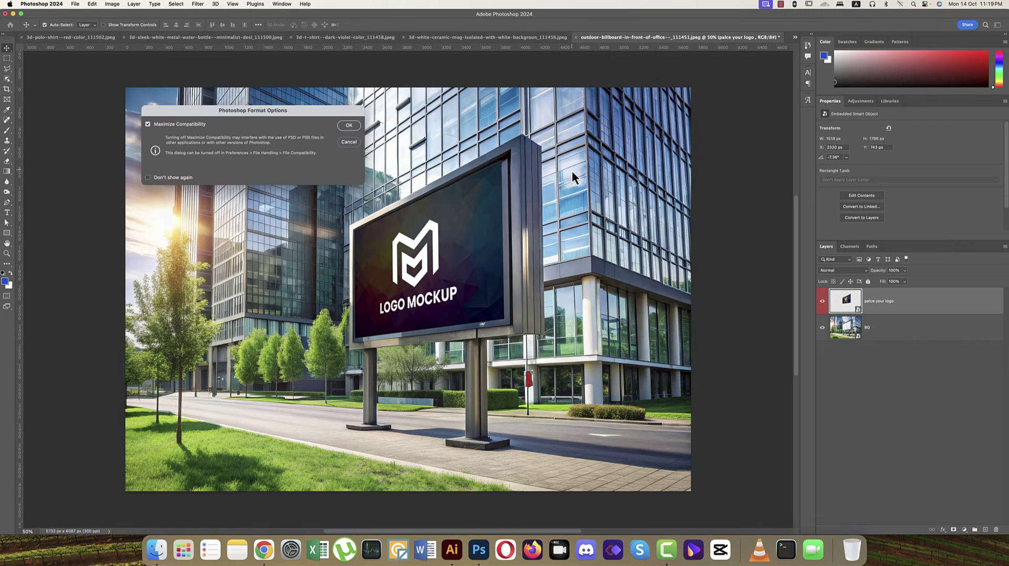
{"action": "key", "text": "Return"}
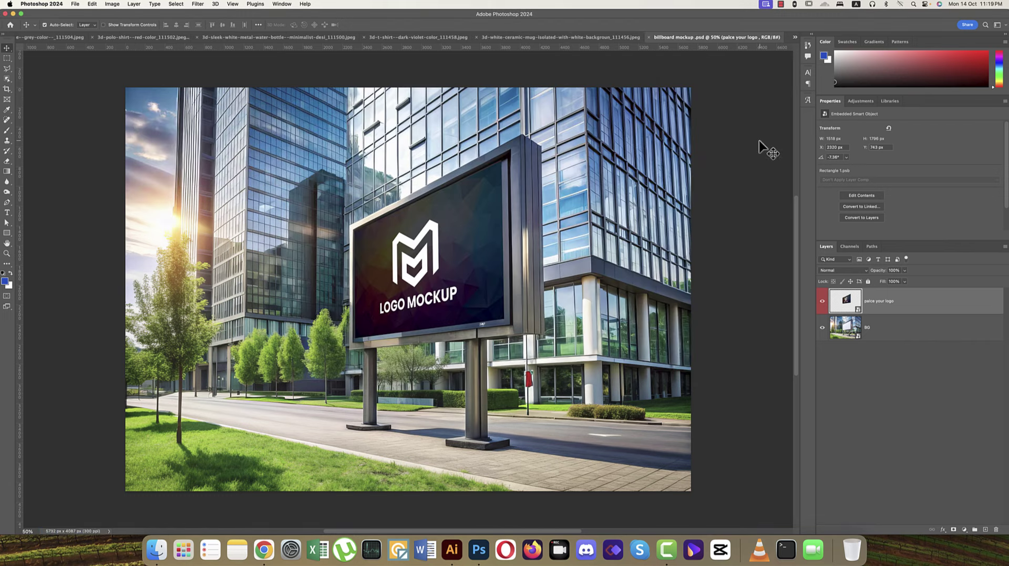
{"action": "left_click", "coordinate": [649, 37]}
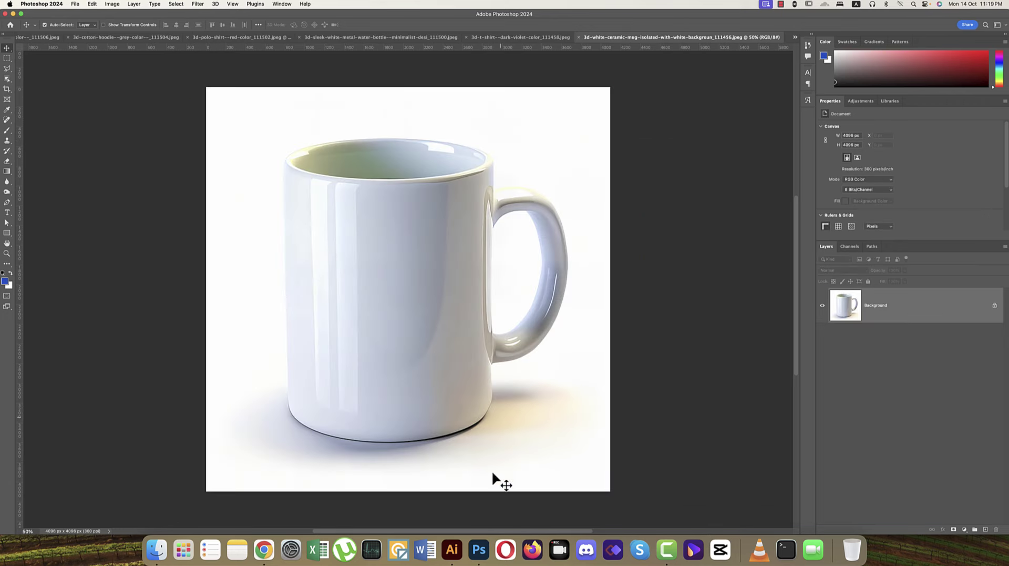
Switch to Illustrator and select and copy the complete black circular LOGO MOCKUP badge
{"action": "left_click", "coordinate": [461, 556]}
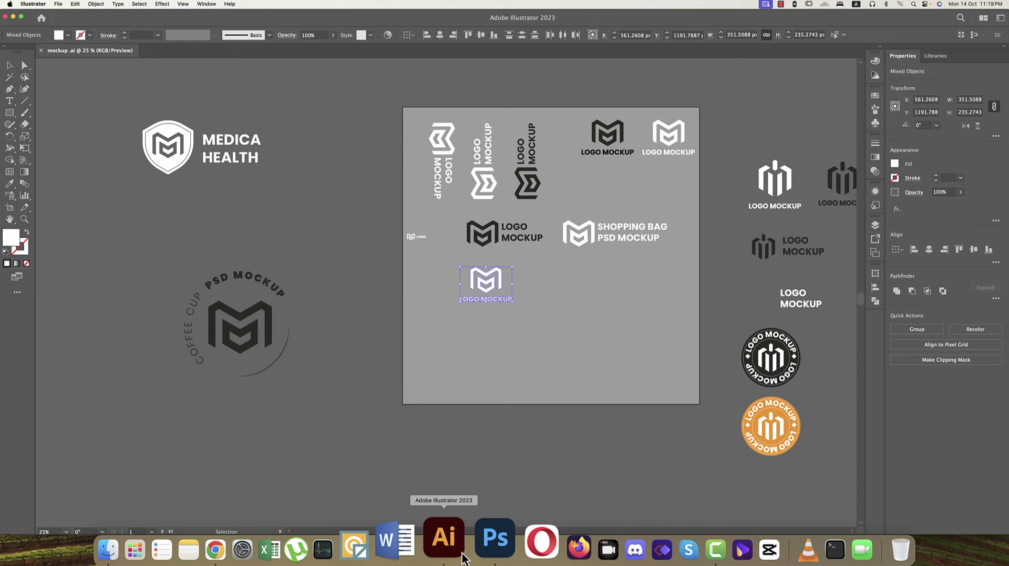
{"action": "left_click", "coordinate": [599, 138]}
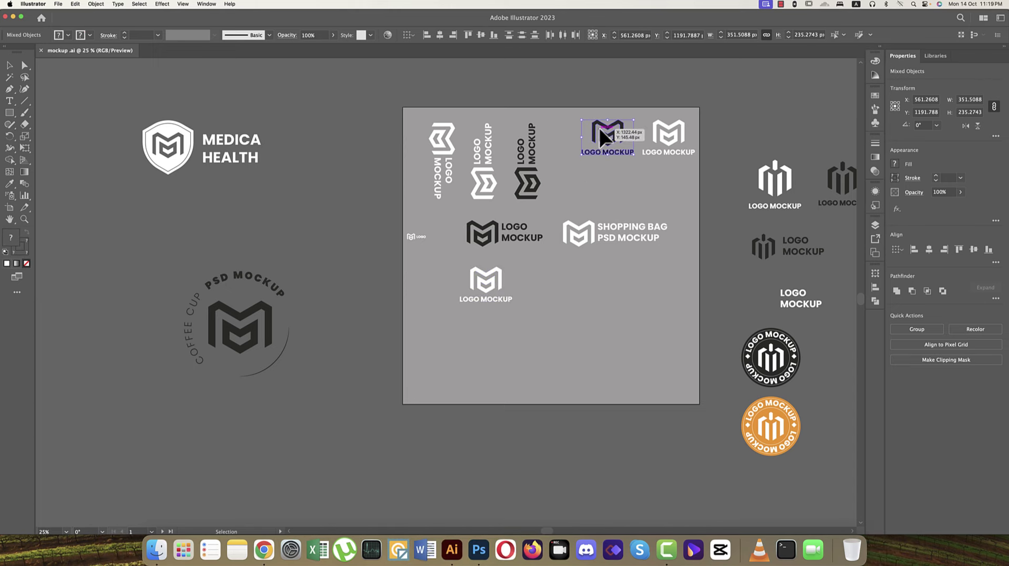
{"action": "left_click", "coordinate": [778, 443]}
{"action": "left_click", "coordinate": [768, 362]}
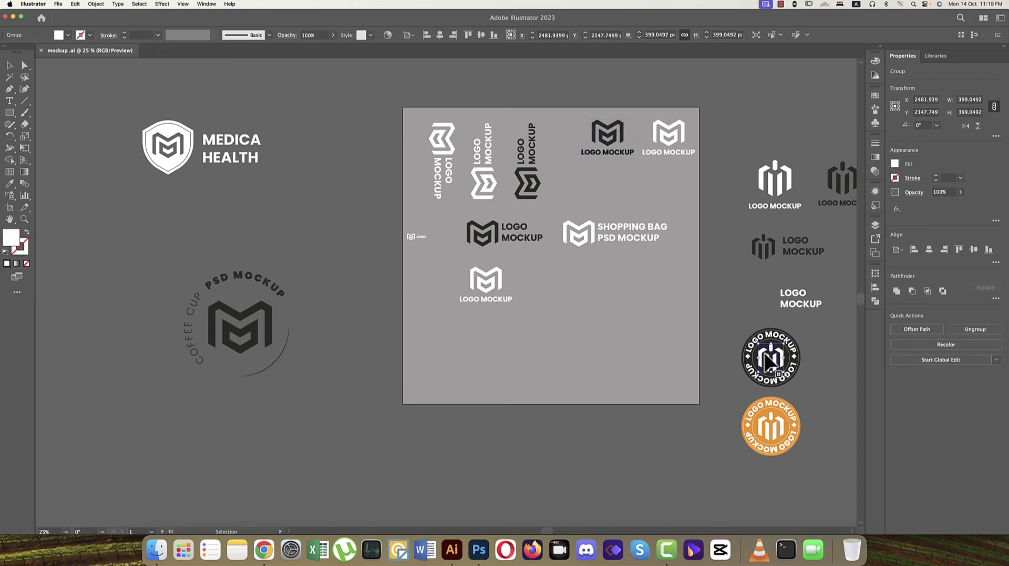
{"action": "left_click_drag", "start_coordinate": [827, 347], "coordinate": [735, 386]}
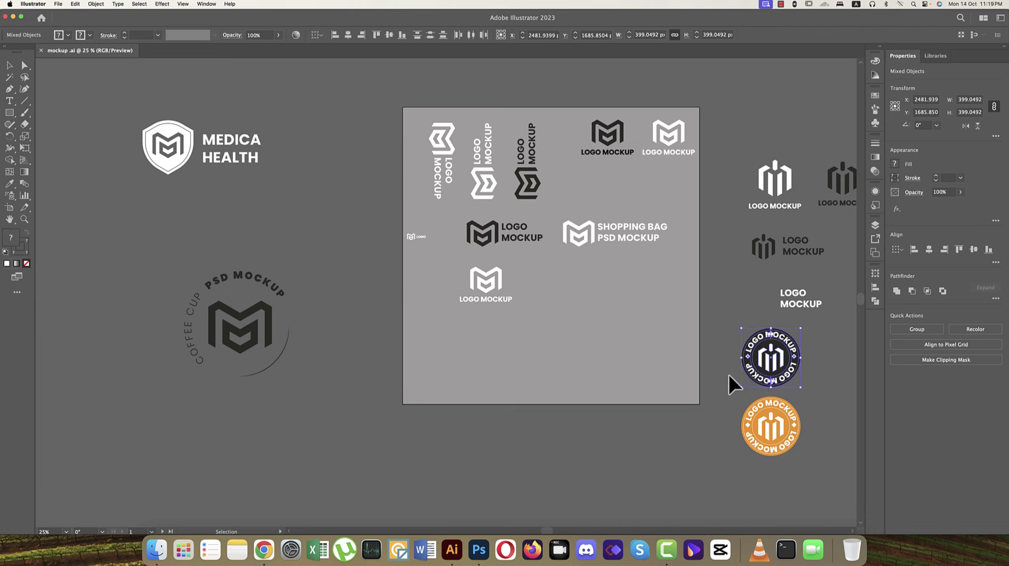
{"action": "left_click", "coordinate": [816, 383]}
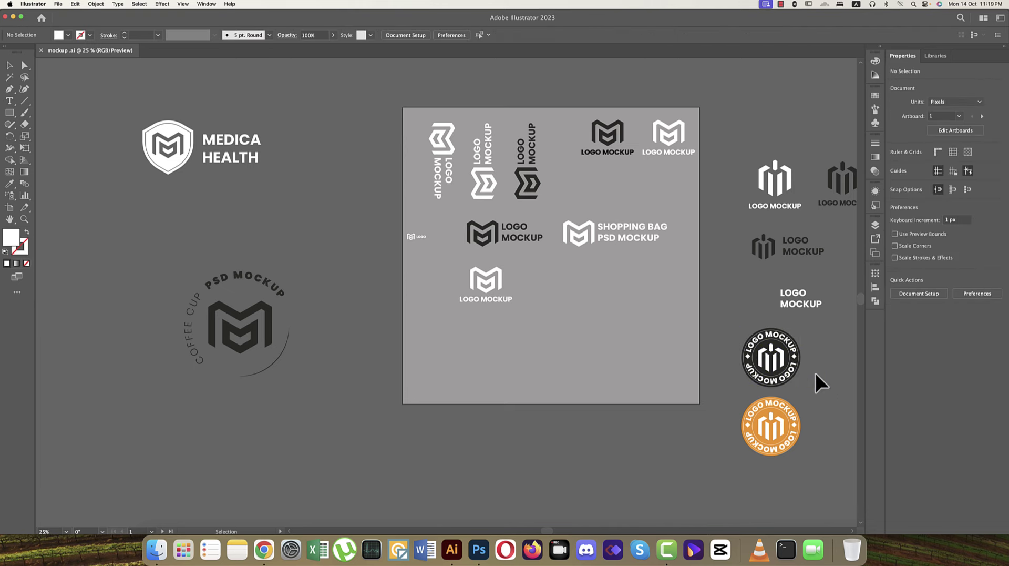
{"action": "key", "text": "a"}
{"action": "left_click_drag", "start_coordinate": [830, 344], "coordinate": [738, 378]}
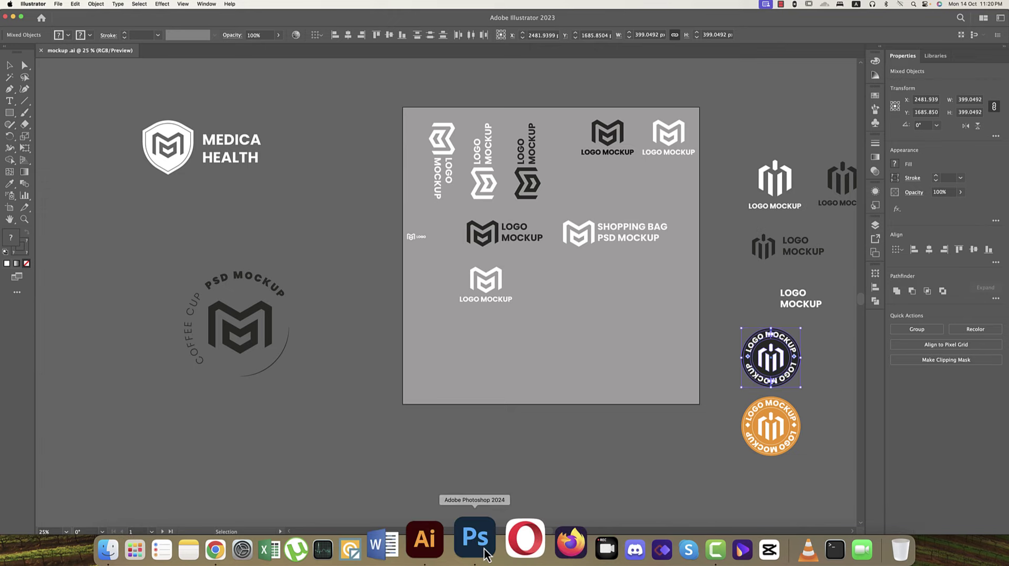
Switch to Photoshop, paste the badge as pixels into the white mug document, and position it centered on the mug's body
{"action": "left_click", "coordinate": [493, 521]}
{"action": "key", "text": "super+v"}
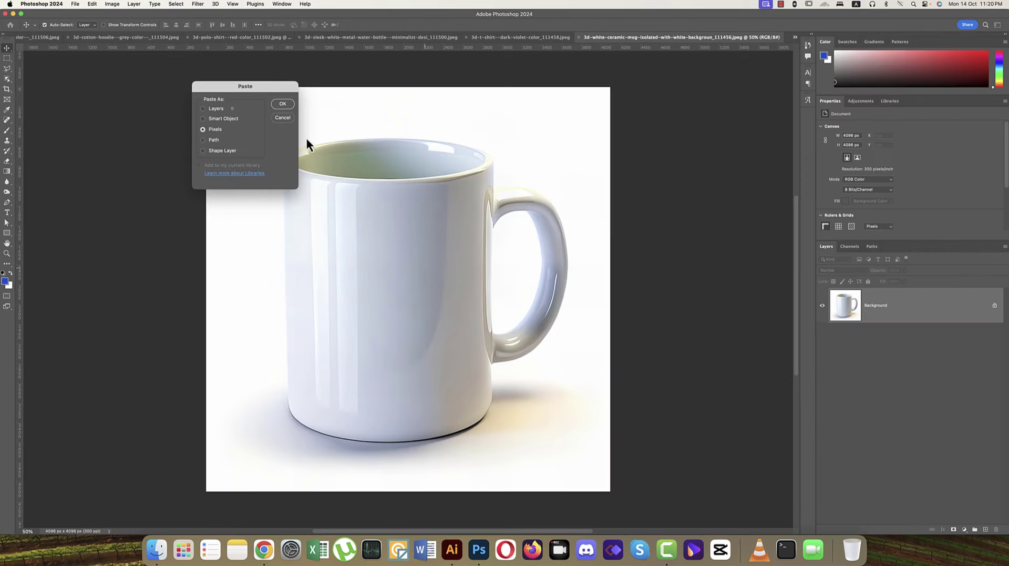
{"action": "left_click", "coordinate": [282, 104]}
{"action": "left_click_drag", "start_coordinate": [461, 288], "coordinate": [440, 297]}
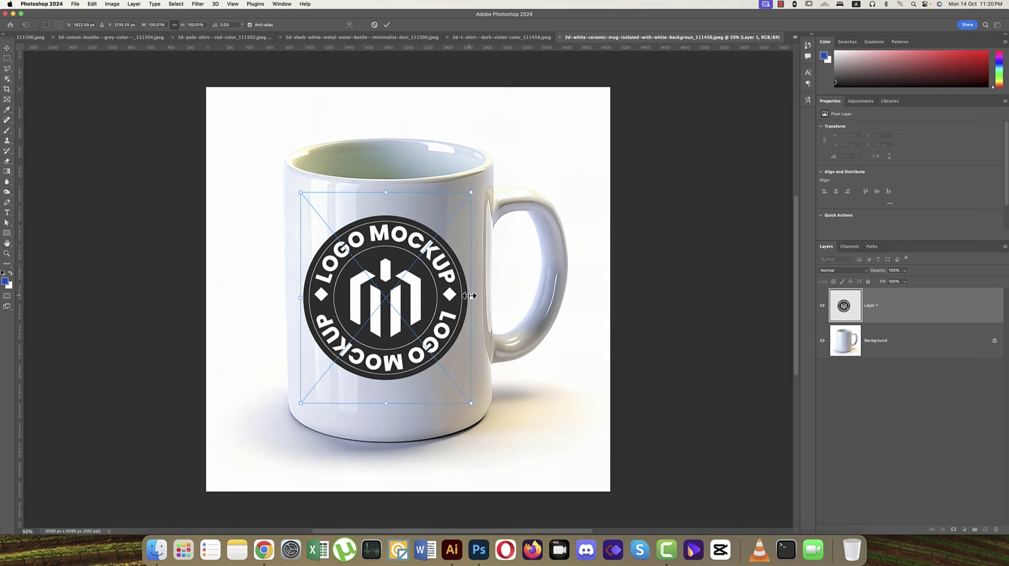
{"action": "key", "text": "Return"}
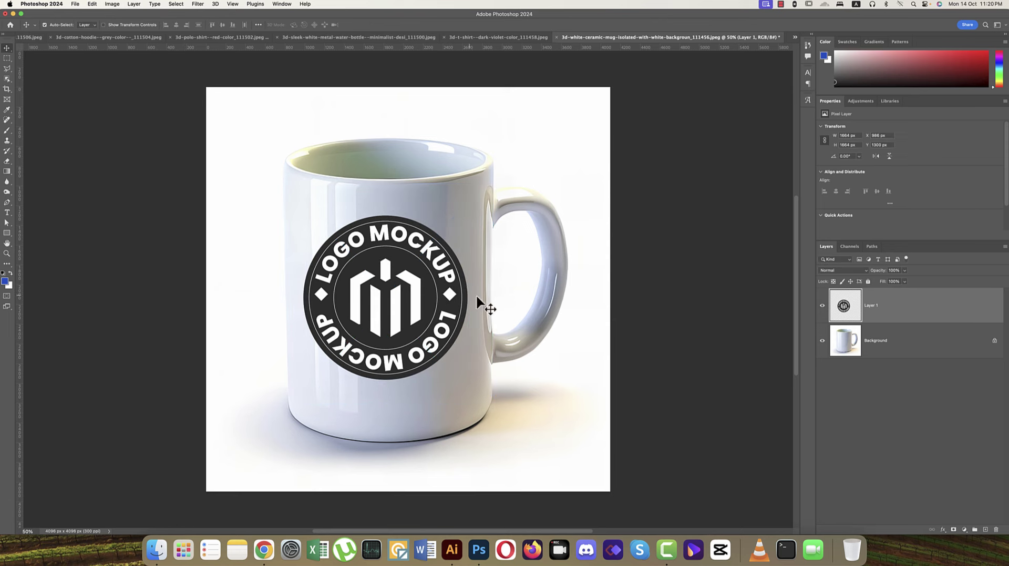
Unlock the mug's background layer, convert it to a smart object, and rename it "BG"
{"action": "left_click", "coordinate": [995, 341]}
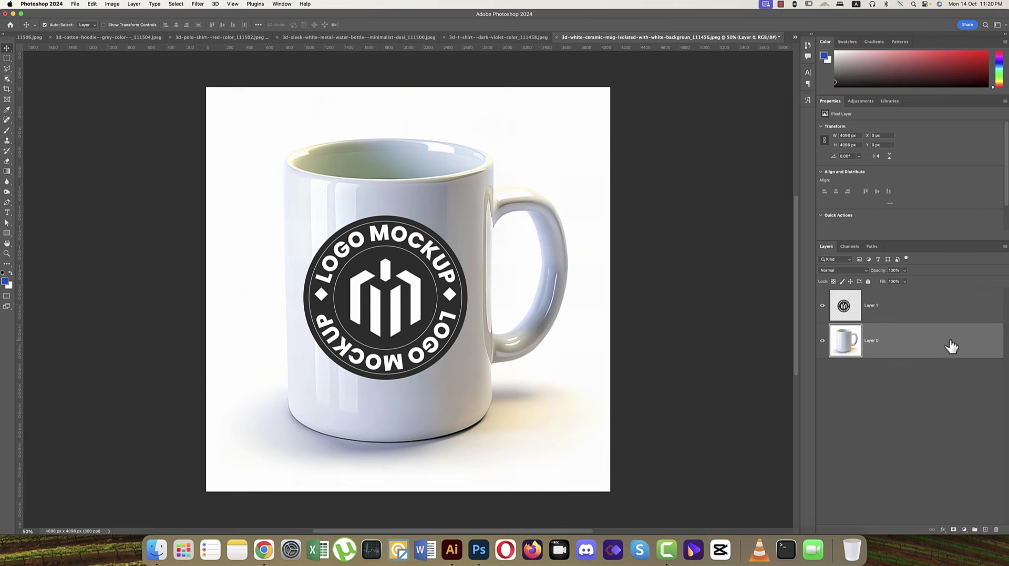
{"action": "right_click", "coordinate": [951, 345]}
{"action": "left_click", "coordinate": [917, 288]}
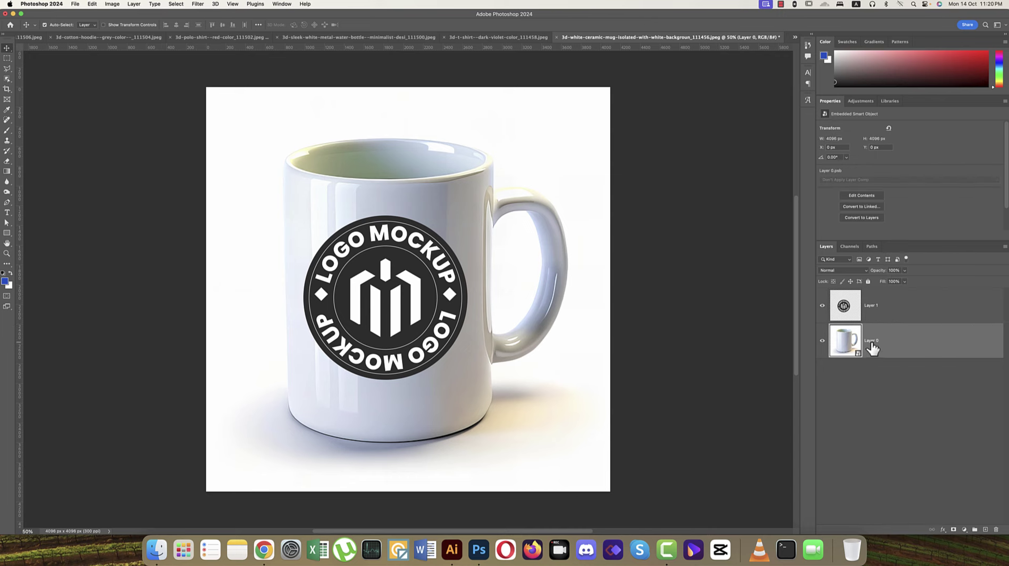
{"action": "double_click", "coordinate": [872, 340]}
{"action": "type", "text": "BG"}
{"action": "key", "text": "Return"}
Rename the pasted badge layer "LOGO HERE" and open its layer commands
{"action": "left_click", "coordinate": [880, 306]}
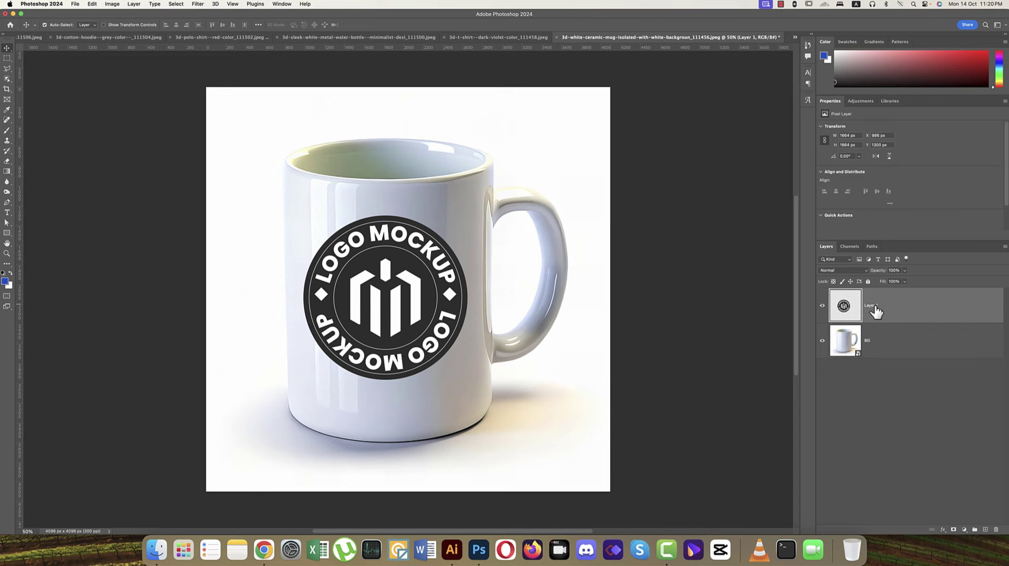
{"action": "double_click", "coordinate": [873, 305]}
{"action": "key", "text": "Return"}
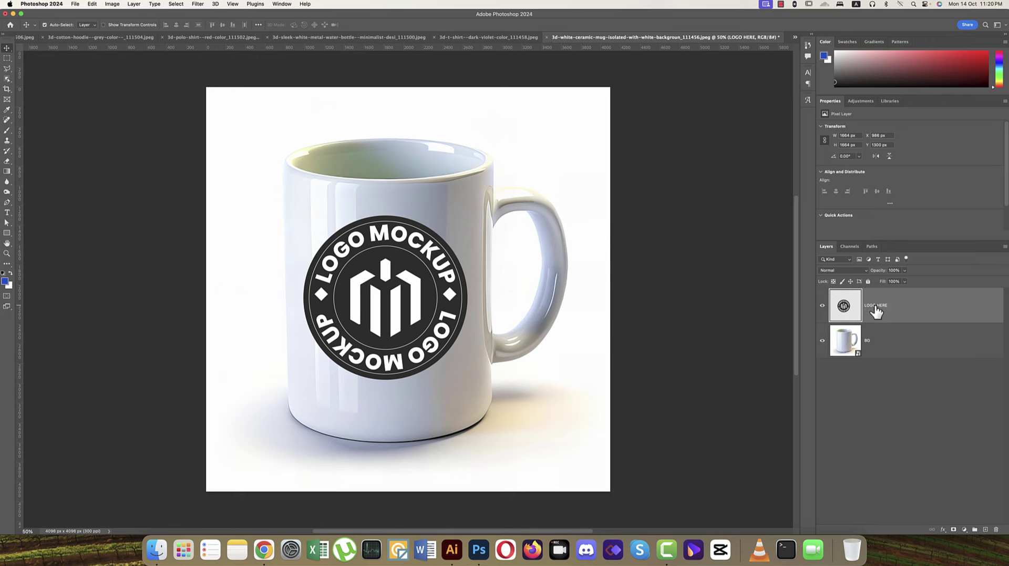
{"action": "right_click", "coordinate": [908, 314]}
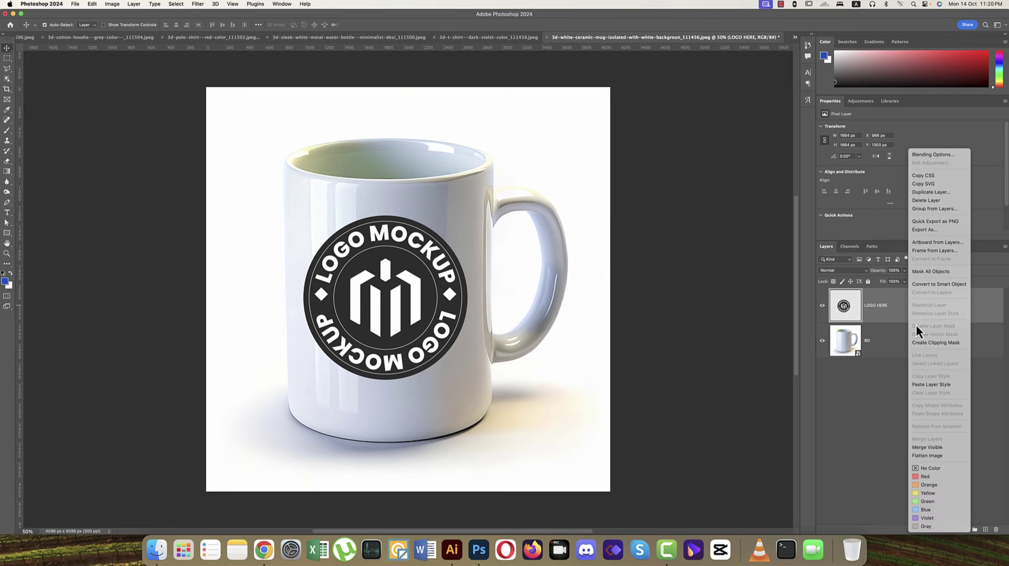
Convert the LOGO HERE layer to a smart object, open its contents for a check and close them
{"action": "left_click", "coordinate": [922, 284]}
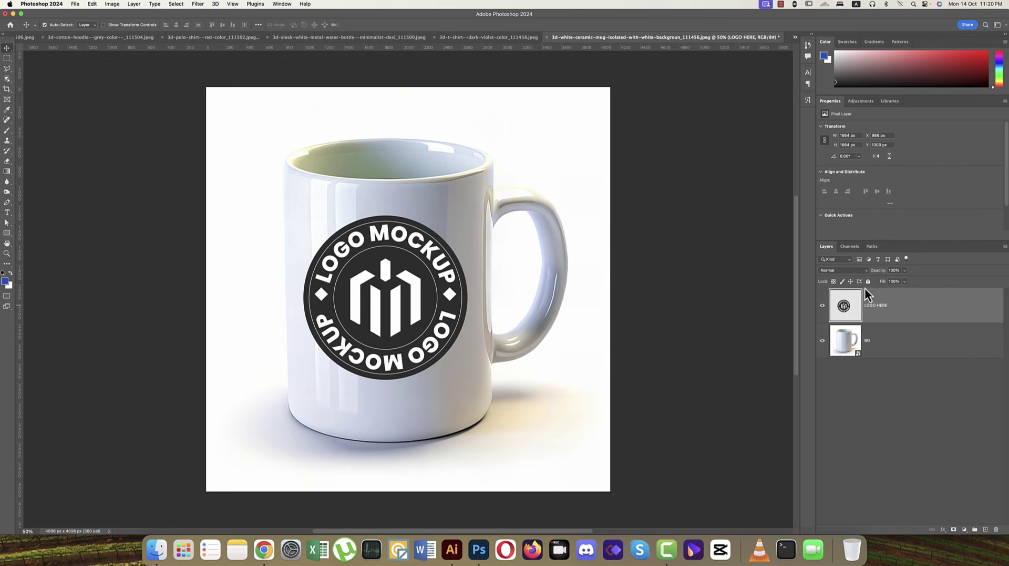
{"action": "double_click", "coordinate": [858, 320]}
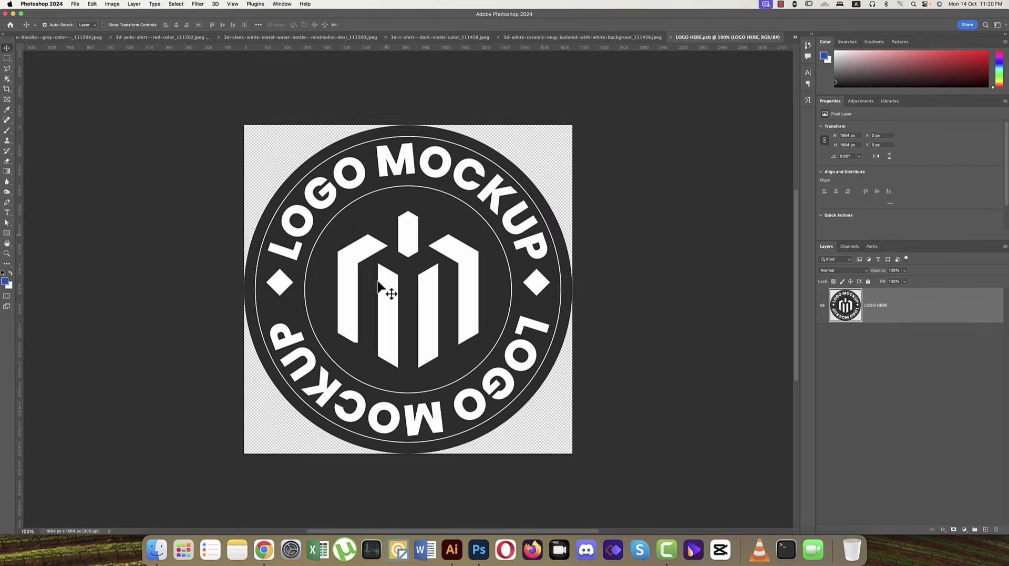
{"action": "left_click", "coordinate": [670, 39]}
Blend the logo into the mug's highlights by splitting the underlying layer's white Blend If slider to about 180 / 255
{"action": "right_click", "coordinate": [888, 313]}
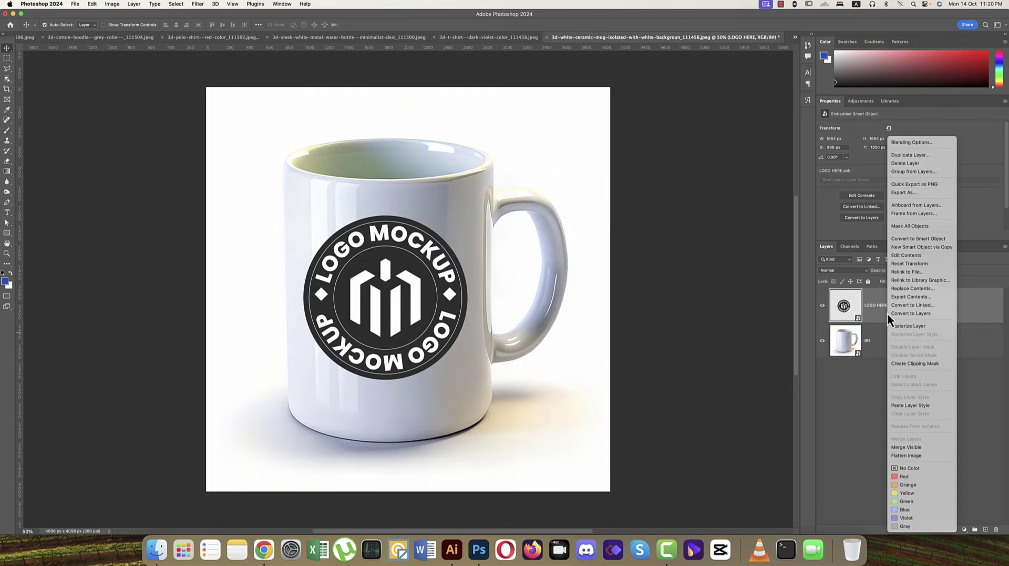
{"action": "left_click", "coordinate": [905, 143]}
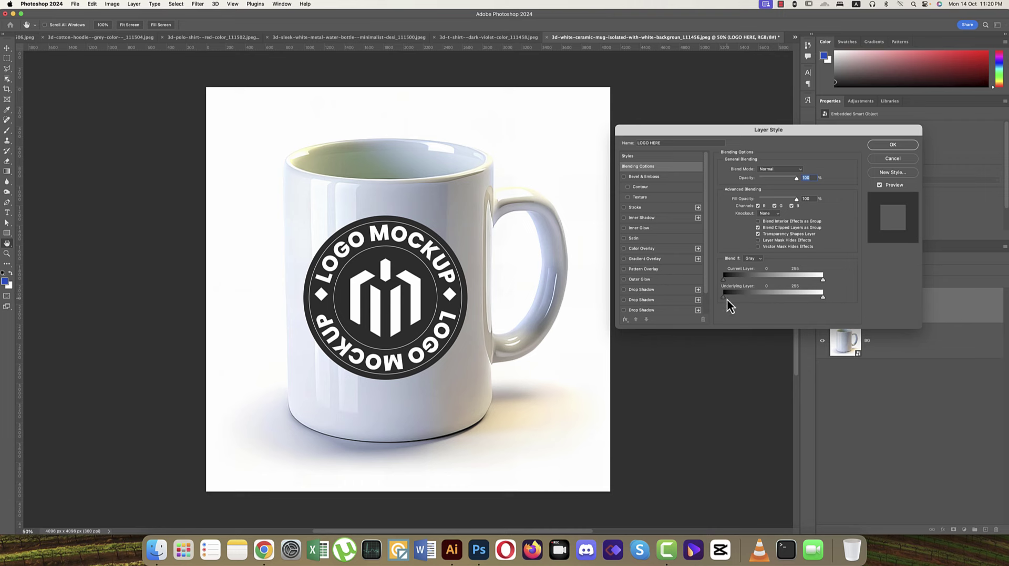
{"action": "mouse_move", "coordinate": [726, 299]}
{"action": "left_mouse_down"}
{"action": "mouse_move", "coordinate": [749, 300]}
{"action": "mouse_move", "coordinate": [724, 298]}
{"action": "left_mouse_up"}
{"action": "left_click_drag", "start_coordinate": [821, 298], "coordinate": [793, 298]}
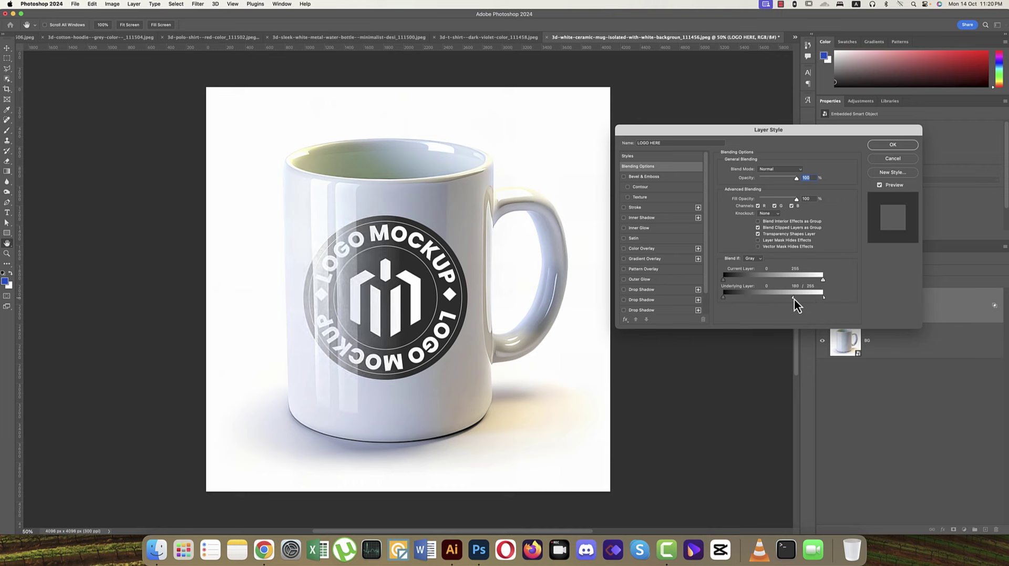
{"action": "left_click", "coordinate": [894, 145]}
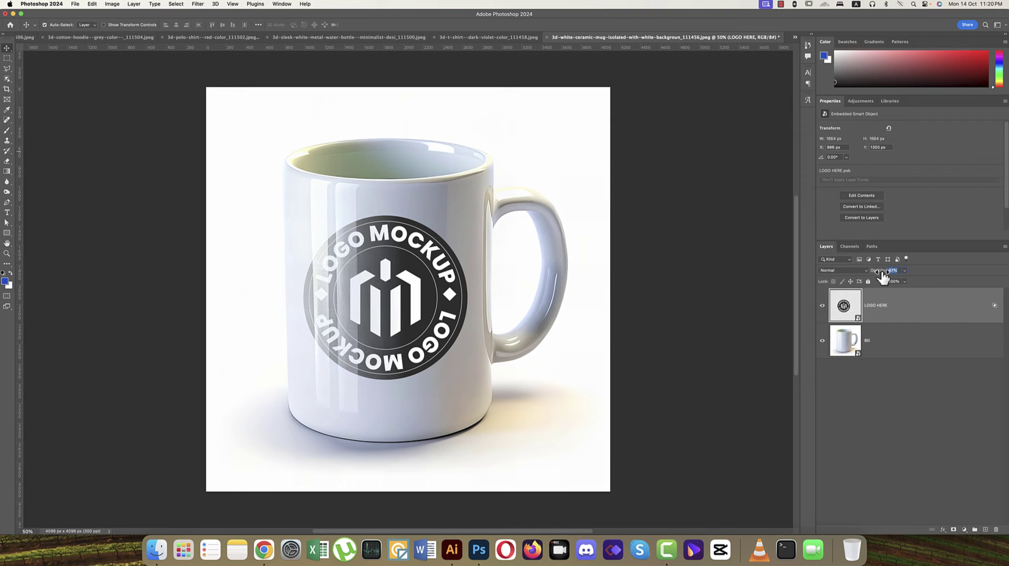
Set the LOGO HERE layer's opacity to 89% and give the layer a red colour label
{"action": "left_click_drag", "start_coordinate": [881, 276], "coordinate": [880, 278]}
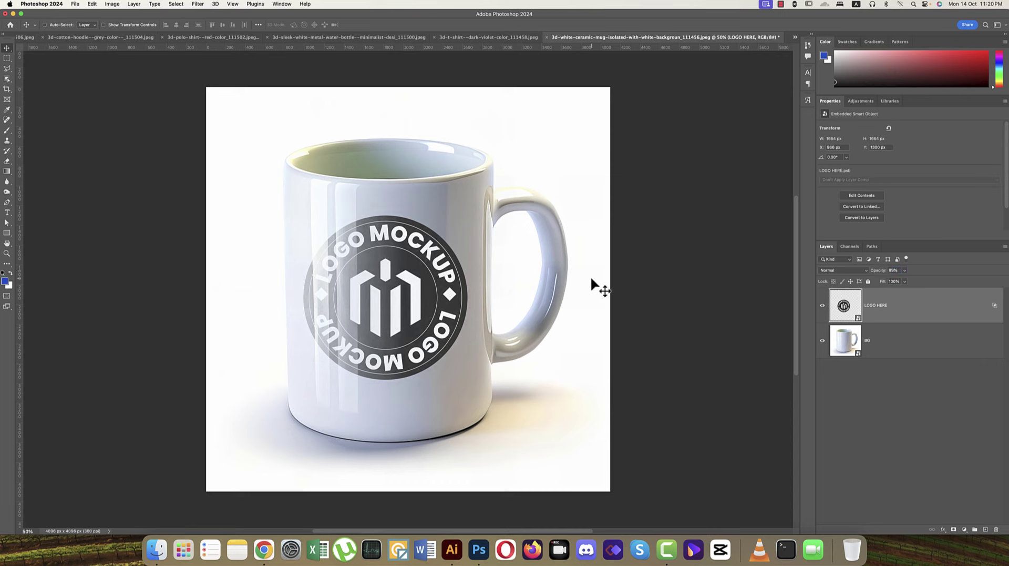
{"action": "right_click", "coordinate": [825, 300]}
{"action": "left_click", "coordinate": [830, 327]}
Save the mug document in Photoshop format as "mug mockup" in the larger folder and close it
{"action": "key", "text": "super+shift+s"}
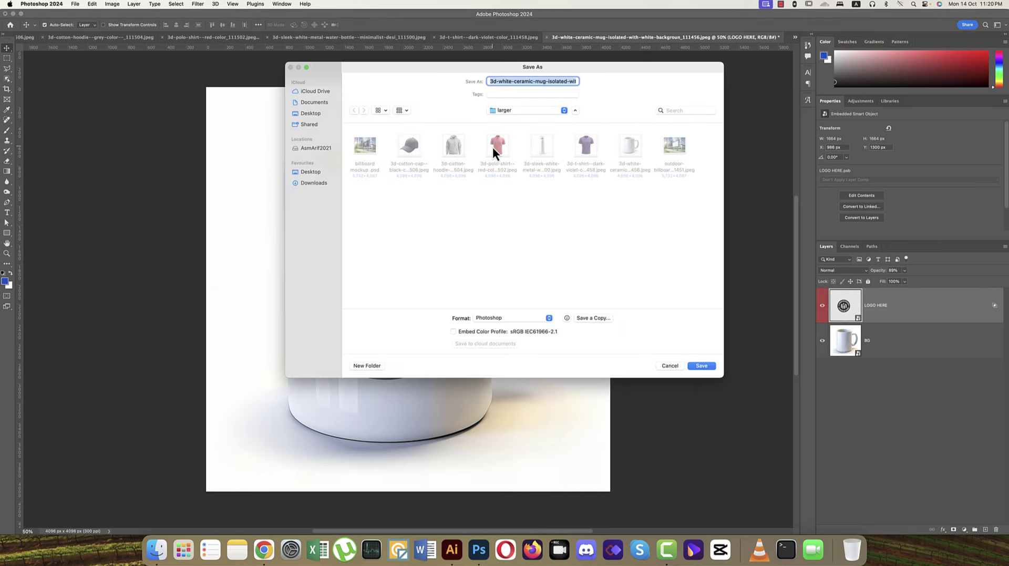
{"action": "type", "text": "mug"}
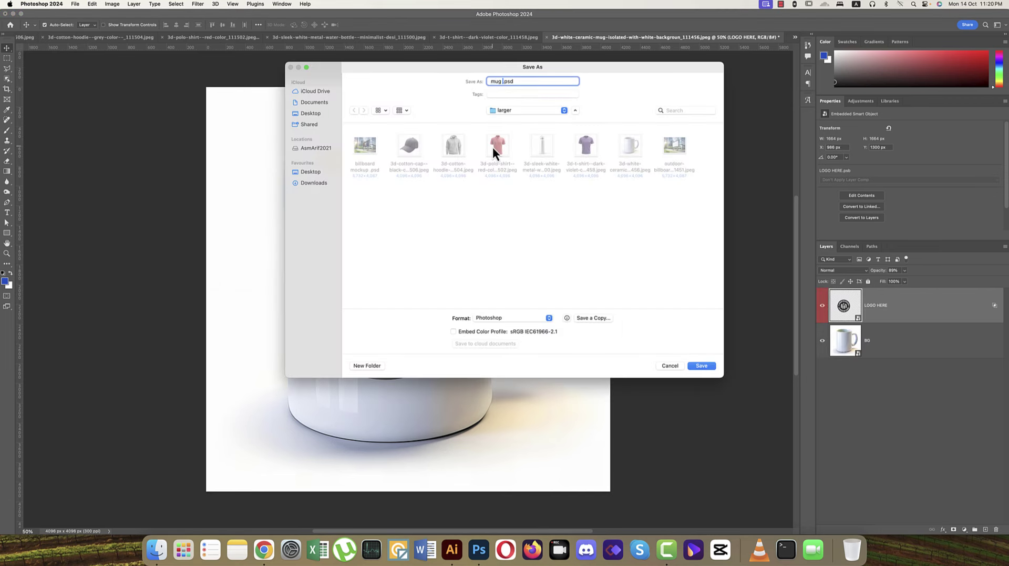
{"action": "type", "text": " mockup"}
{"action": "key", "text": "Return"}
{"action": "key", "text": "Return"}
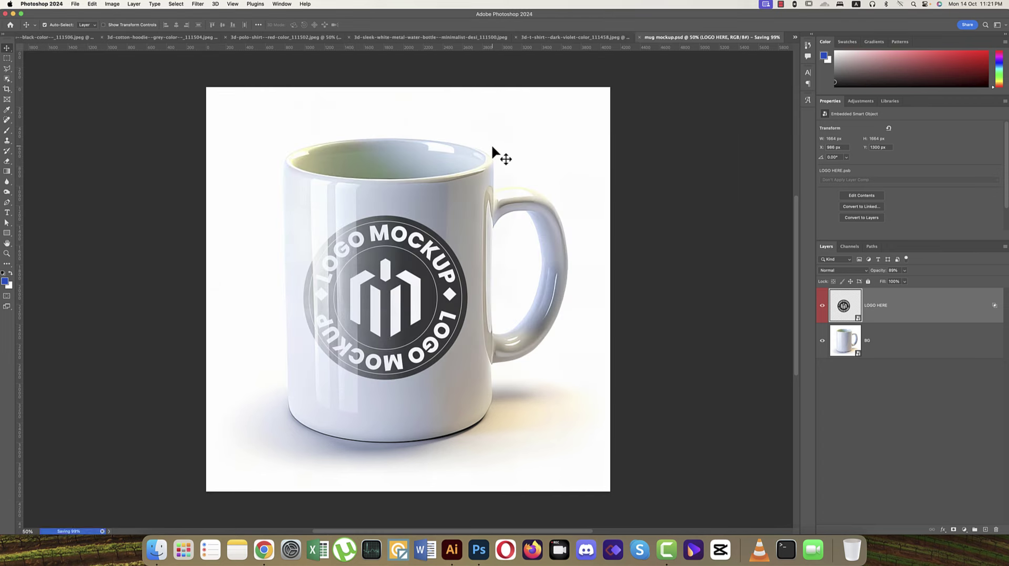
{"action": "left_click", "coordinate": [670, 37]}
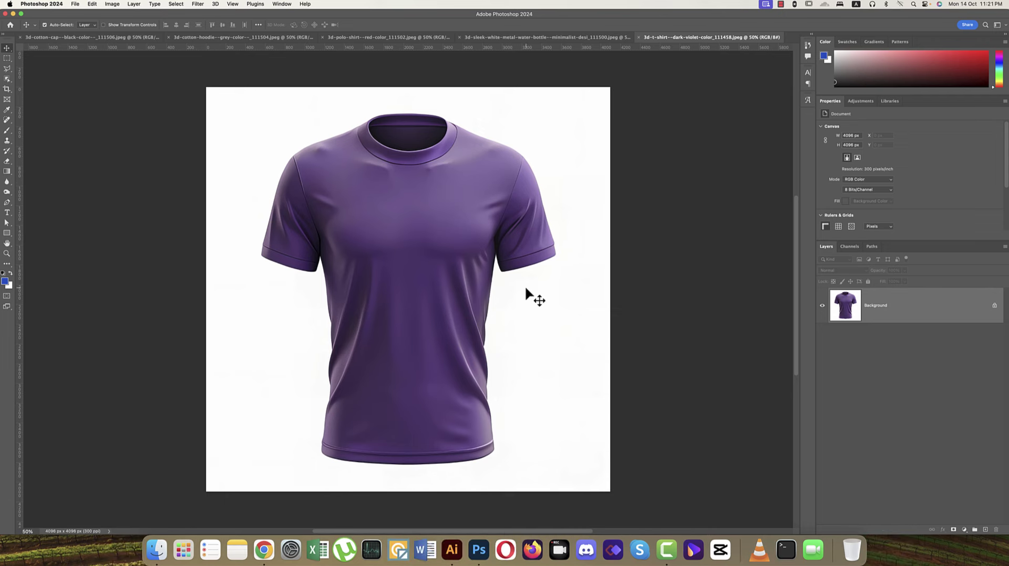
Switch to Illustrator and duplicate the dark circular Coffee Cup PSD Mockup logo directly below the original
{"action": "left_click", "coordinate": [450, 549]}
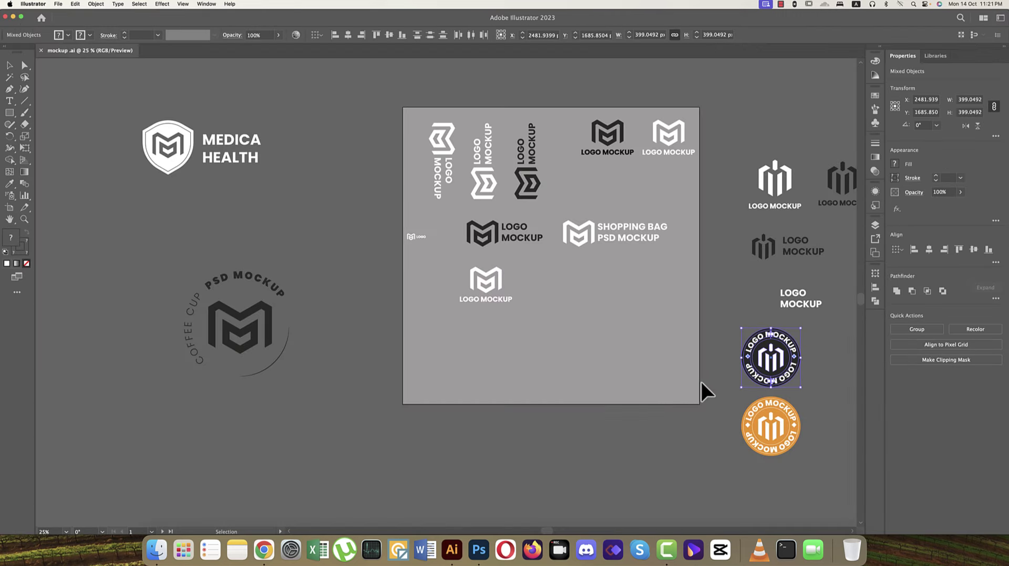
{"action": "left_click", "coordinate": [765, 434]}
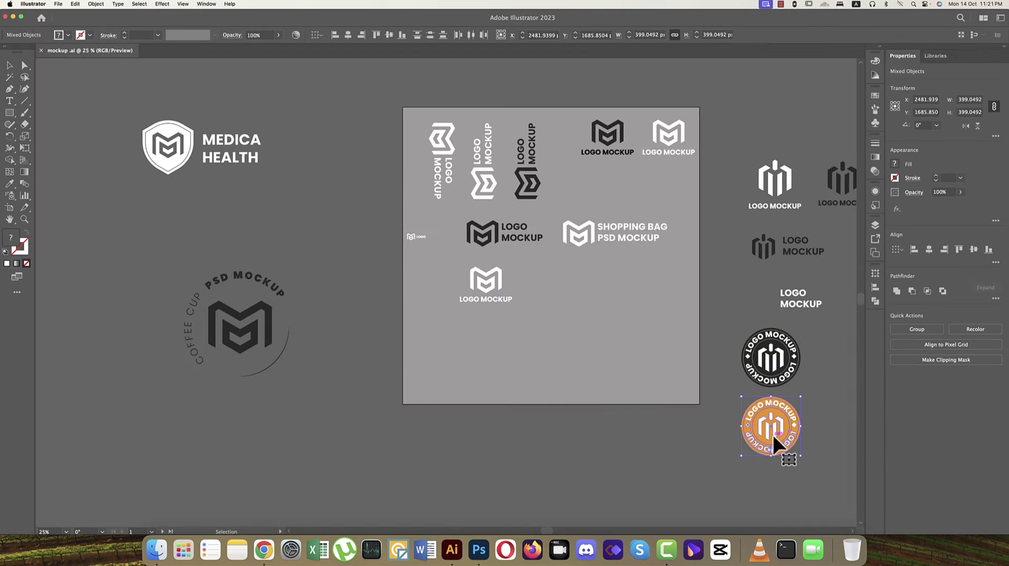
{"action": "key", "text": "space"}
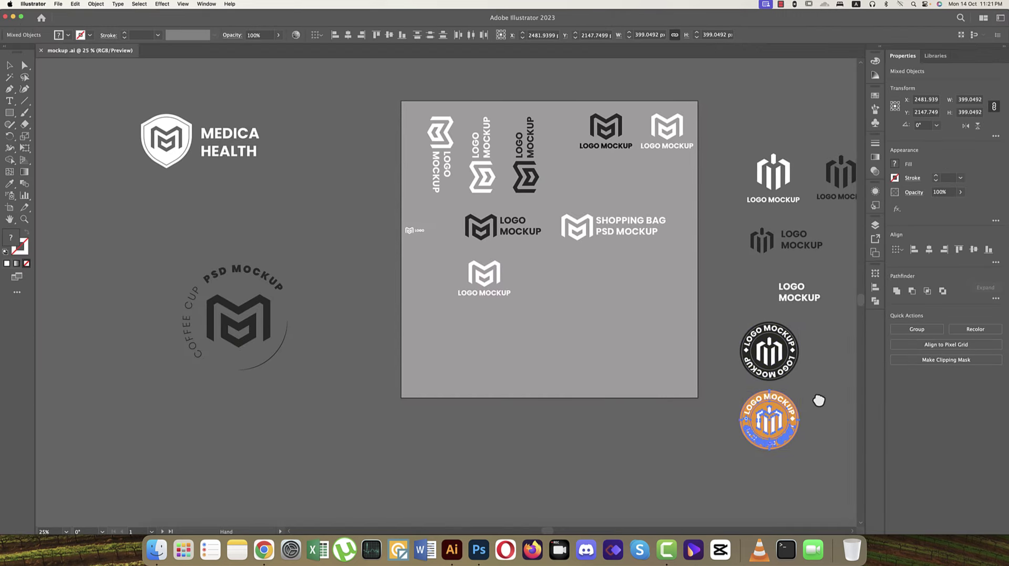
{"action": "left_click", "coordinate": [286, 279]}
{"action": "left_click_drag", "start_coordinate": [322, 393], "coordinate": [401, 290]}
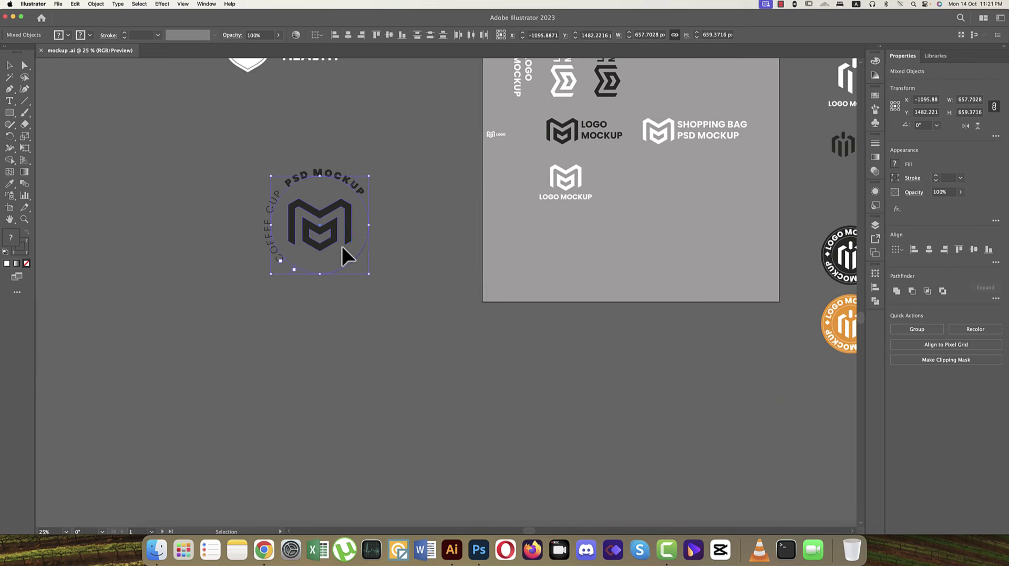
{"action": "left_click_drag", "start_coordinate": [342, 254], "coordinate": [355, 413]}
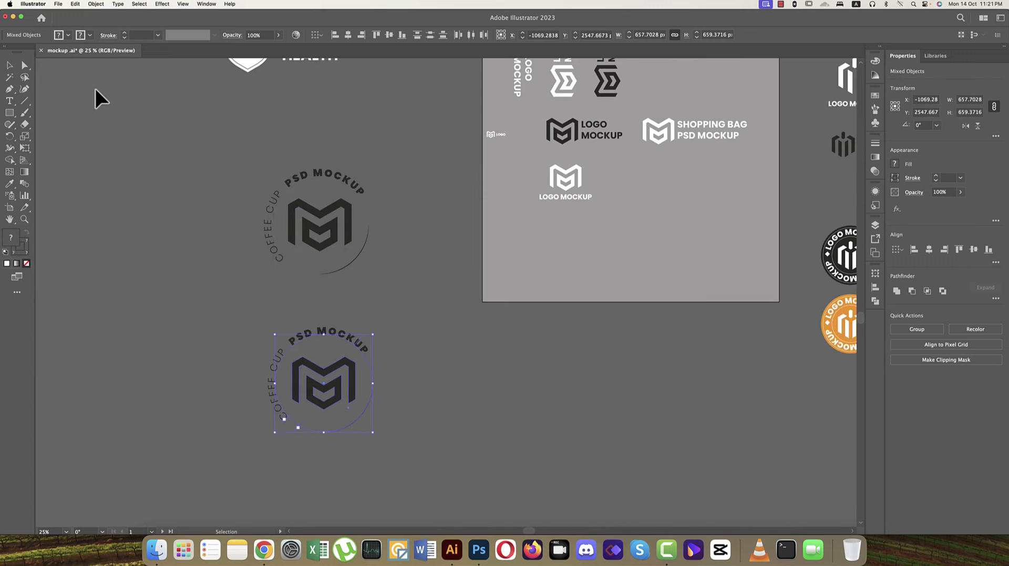
Fill the duplicated circular logo with white
{"action": "left_click", "coordinate": [70, 36]}
{"action": "left_click", "coordinate": [20, 53]}
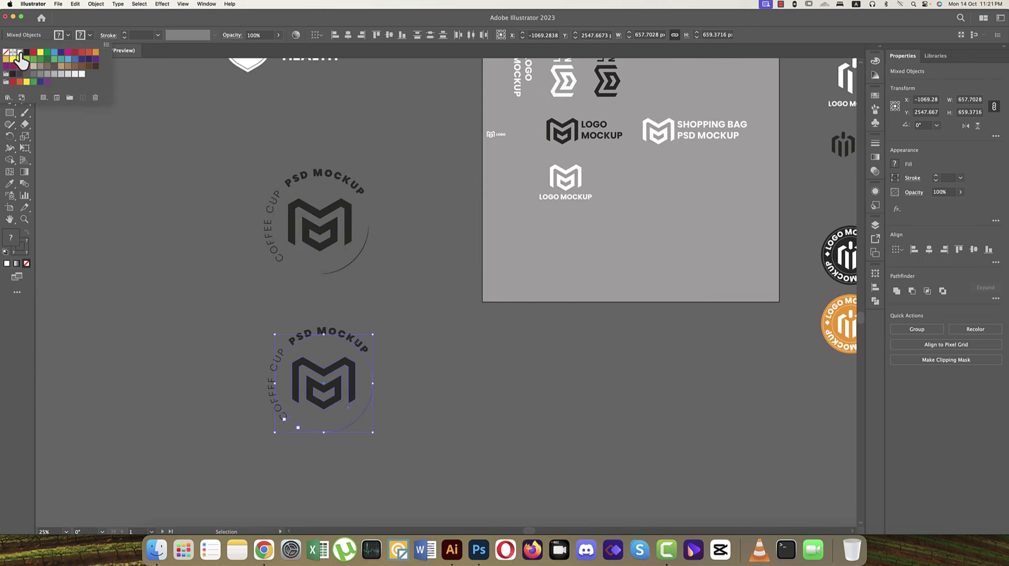
{"action": "left_click", "coordinate": [459, 420]}
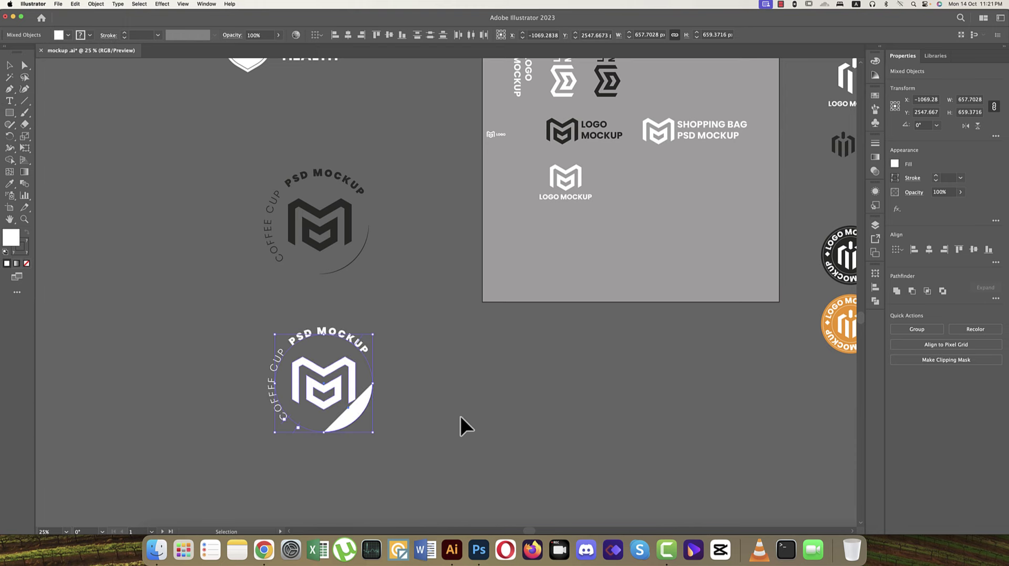
Remove the fill from the duplicated logo's curved line and give it a white stroke
{"action": "left_click", "coordinate": [382, 415]}
{"action": "left_click", "coordinate": [357, 411]}
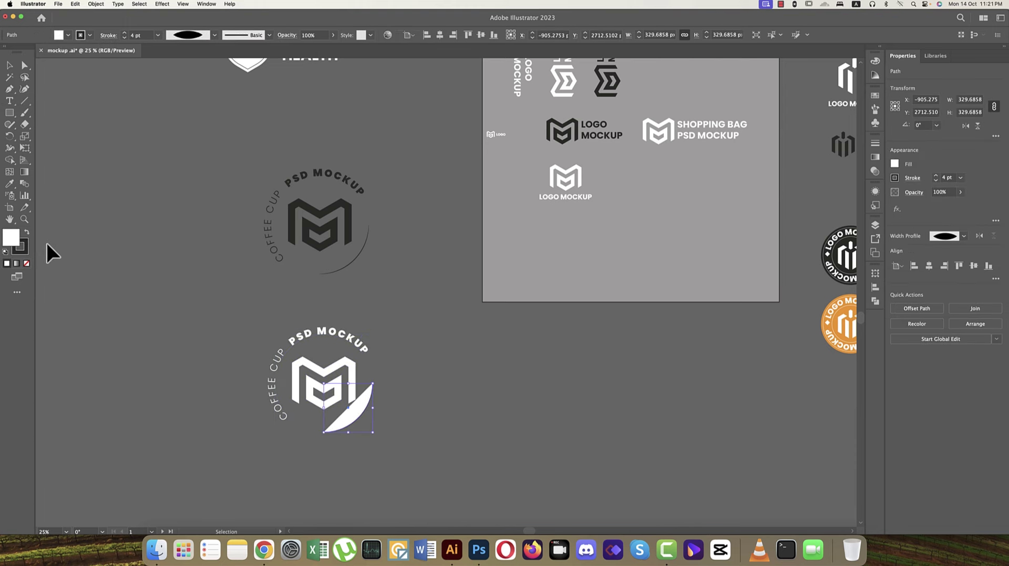
{"action": "left_click", "coordinate": [68, 35]}
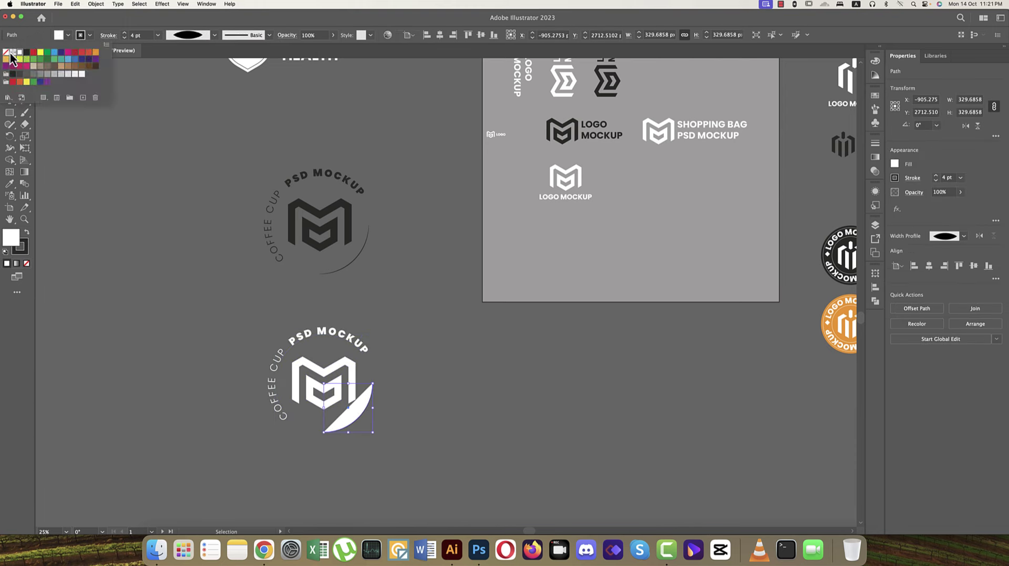
{"action": "left_click", "coordinate": [6, 52]}
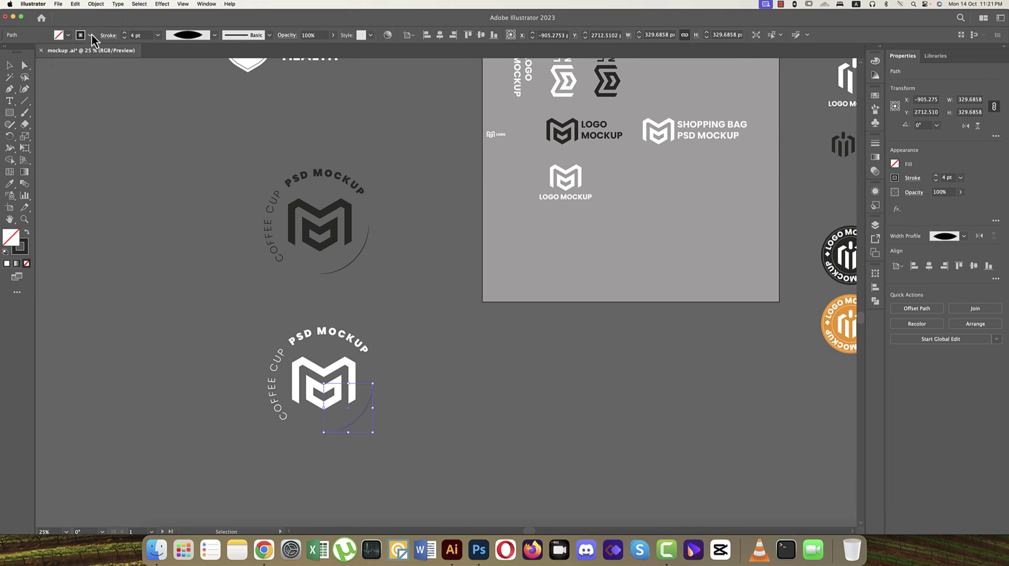
{"action": "left_click", "coordinate": [28, 75]}
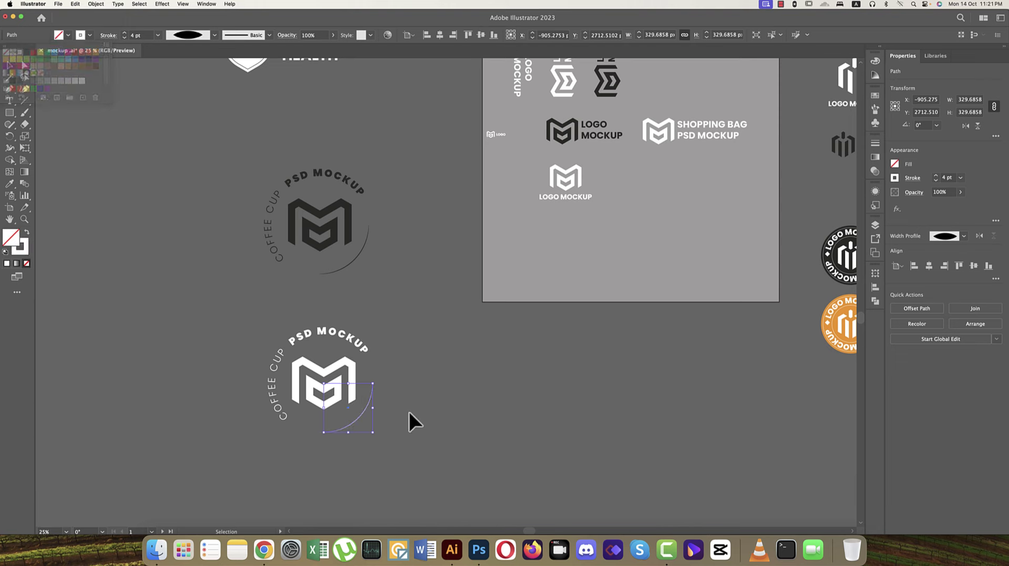
{"action": "left_click", "coordinate": [421, 423]}
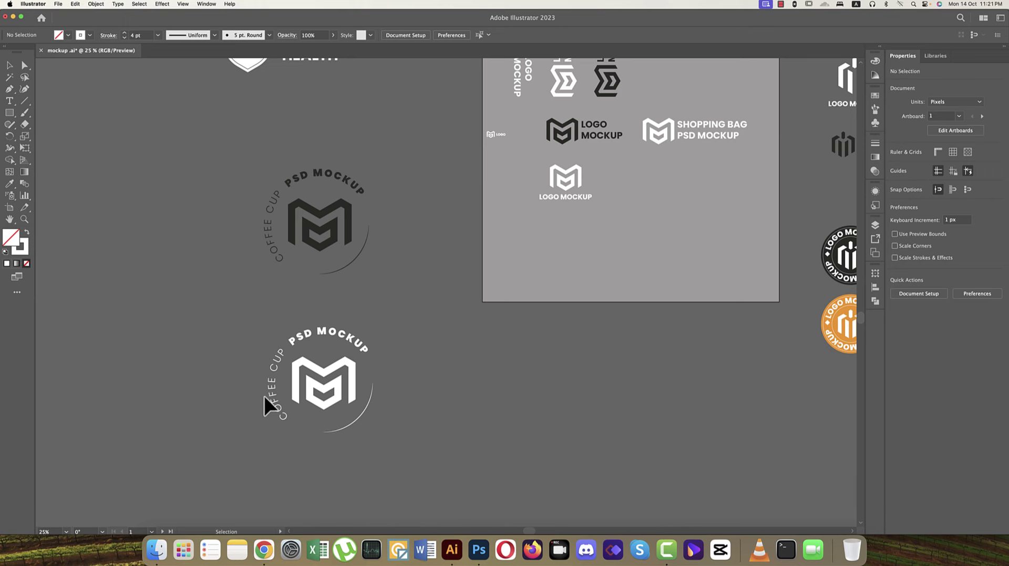
Replace the words COFFEE CUP in the white logo's curved text with TSHIRT LOGO
{"action": "double_click", "coordinate": [281, 415]}
{"action": "left_click_drag", "start_coordinate": [281, 411], "coordinate": [282, 348]}
{"action": "type", "text": "TSHIRT"}
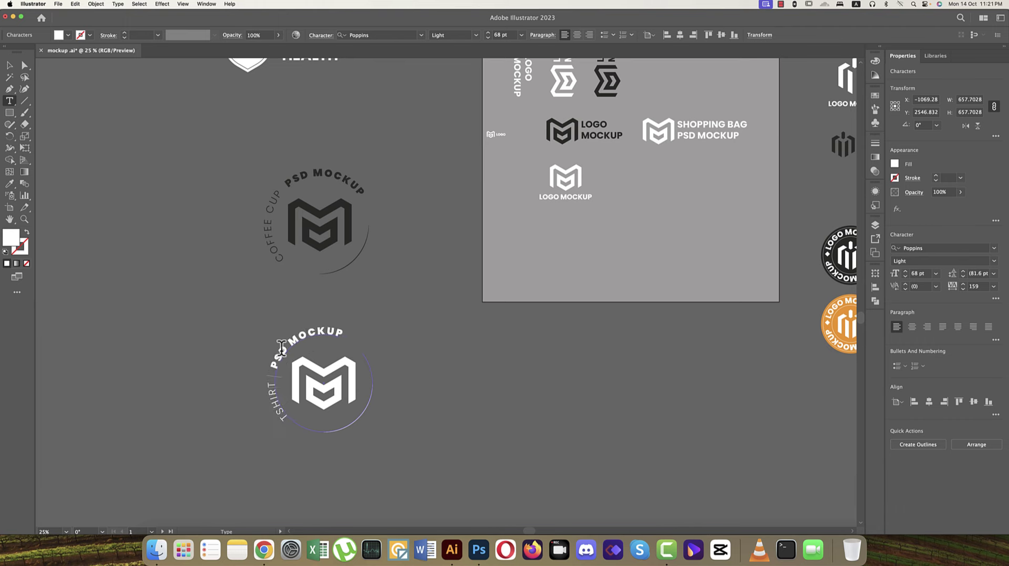
{"action": "type", "text": " LOGO"}
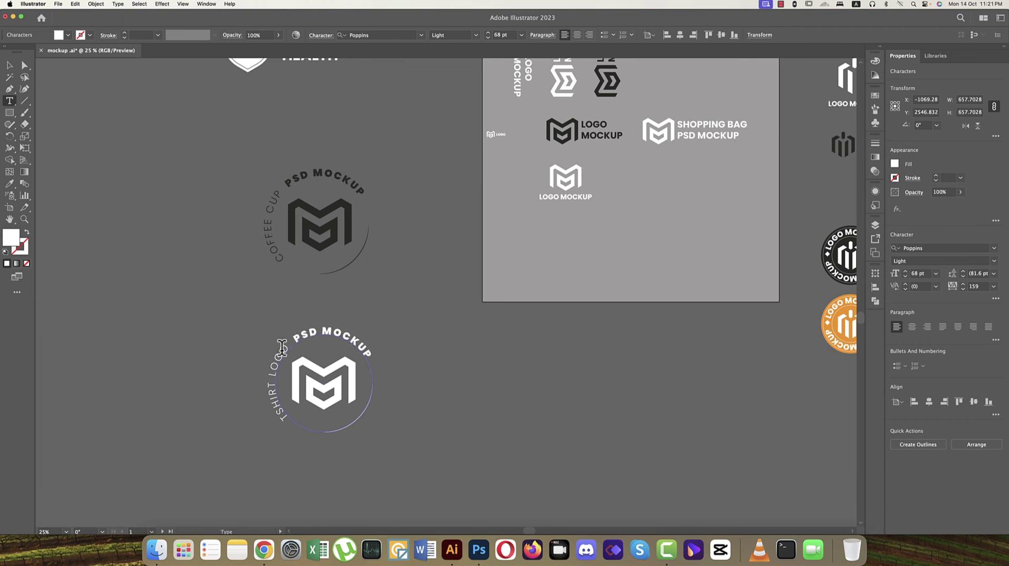
{"action": "left_click", "coordinate": [9, 66]}
{"action": "left_click", "coordinate": [229, 303]}
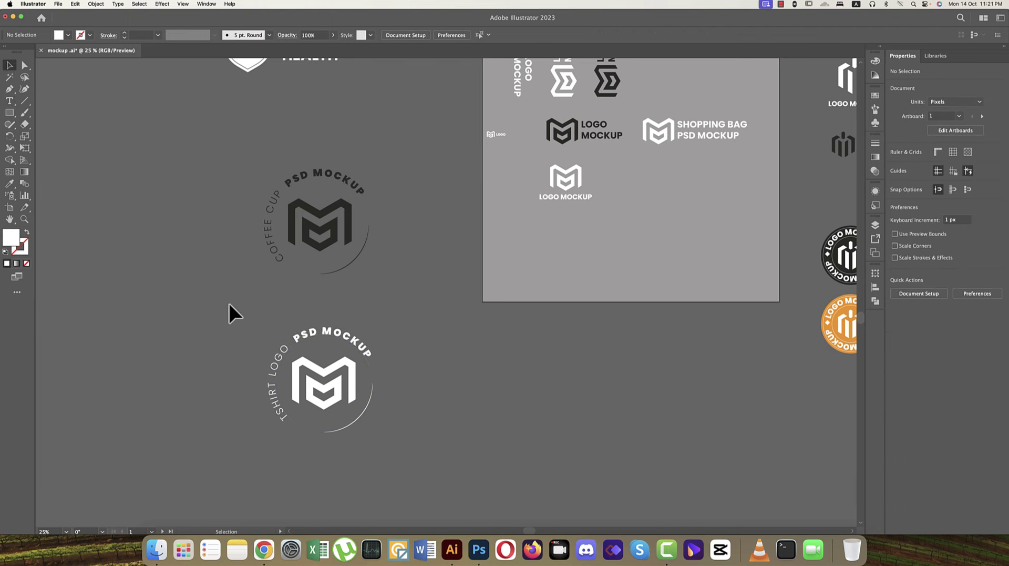
Copy the whole white TSHIRT LOGO artwork, switch to Photoshop and unlock the violet T-shirt's background layer
{"action": "left_click_drag", "start_coordinate": [252, 315], "coordinate": [446, 442]}
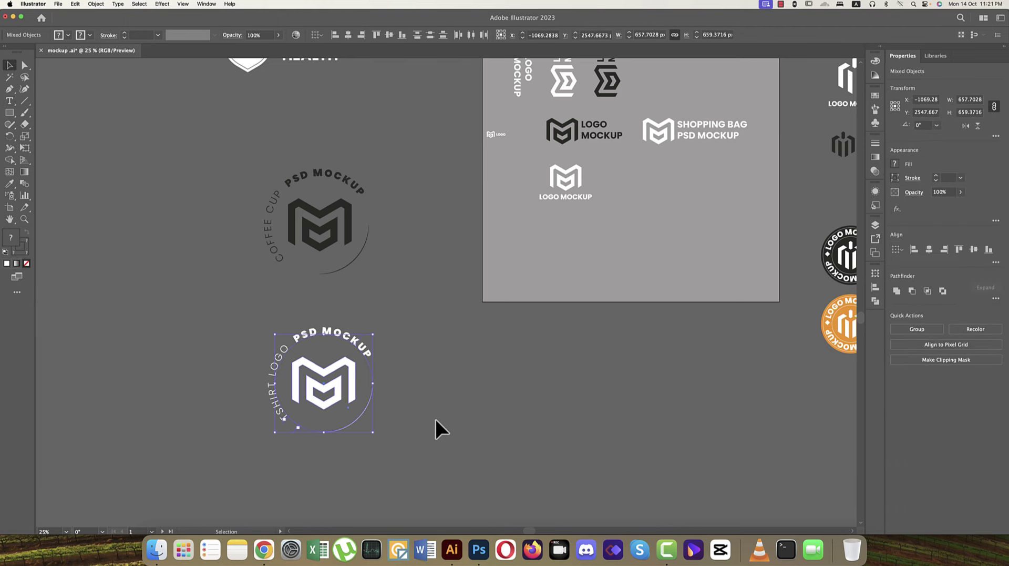
{"action": "left_click", "coordinate": [477, 547]}
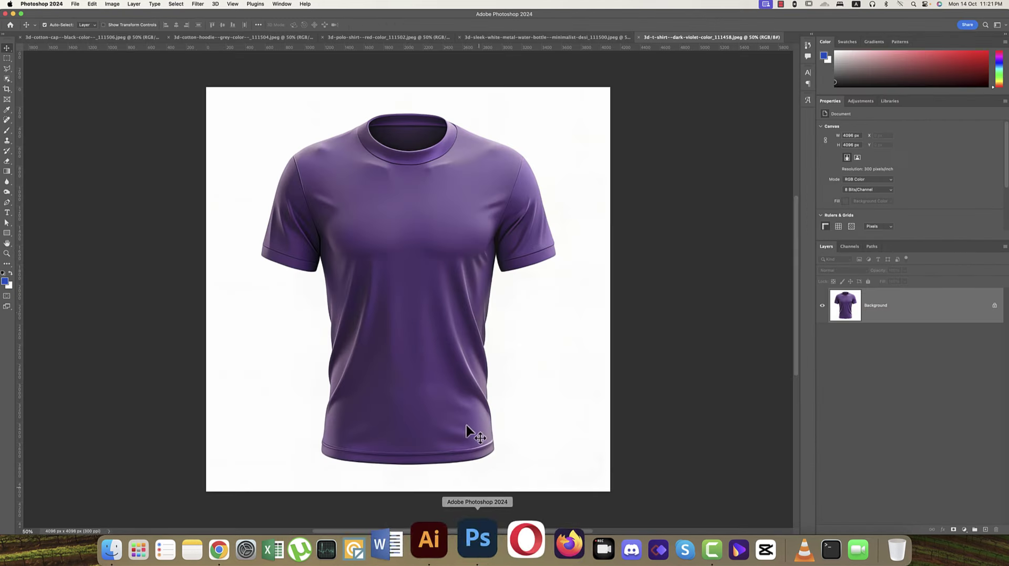
{"action": "left_click", "coordinate": [995, 305]}
Try converting the T-shirt layer to a smart object and renaming it BG, and undo both changes
{"action": "right_click", "coordinate": [966, 310]}
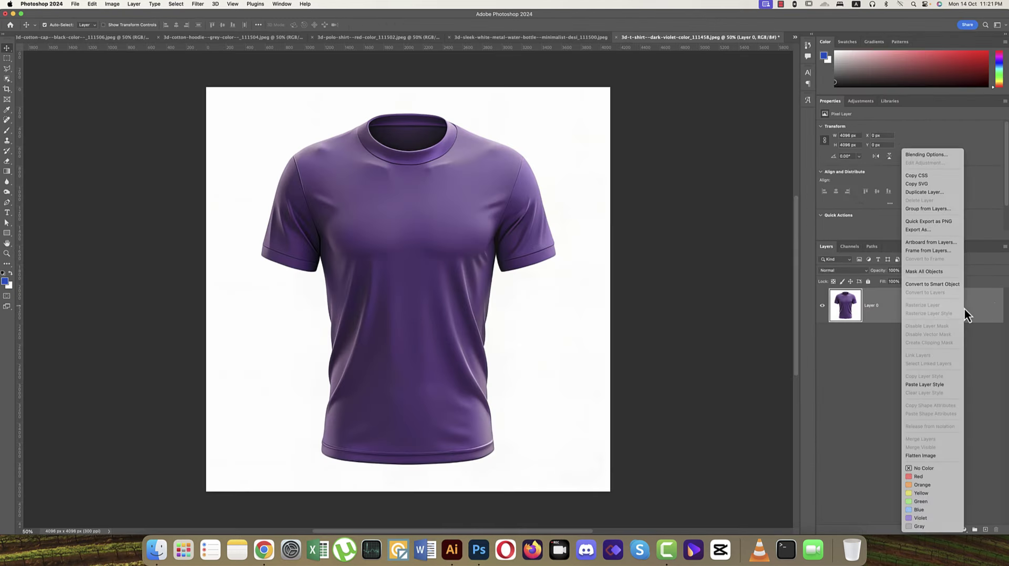
{"action": "left_click", "coordinate": [923, 283]}
{"action": "double_click", "coordinate": [873, 305]}
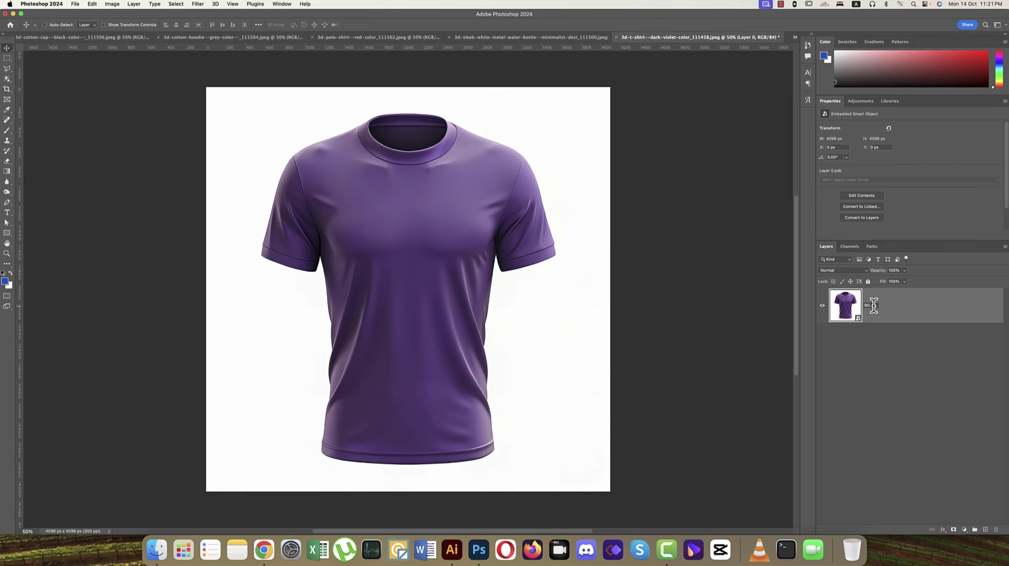
{"action": "key", "text": "Escape"}
{"action": "key", "text": "super+z"}
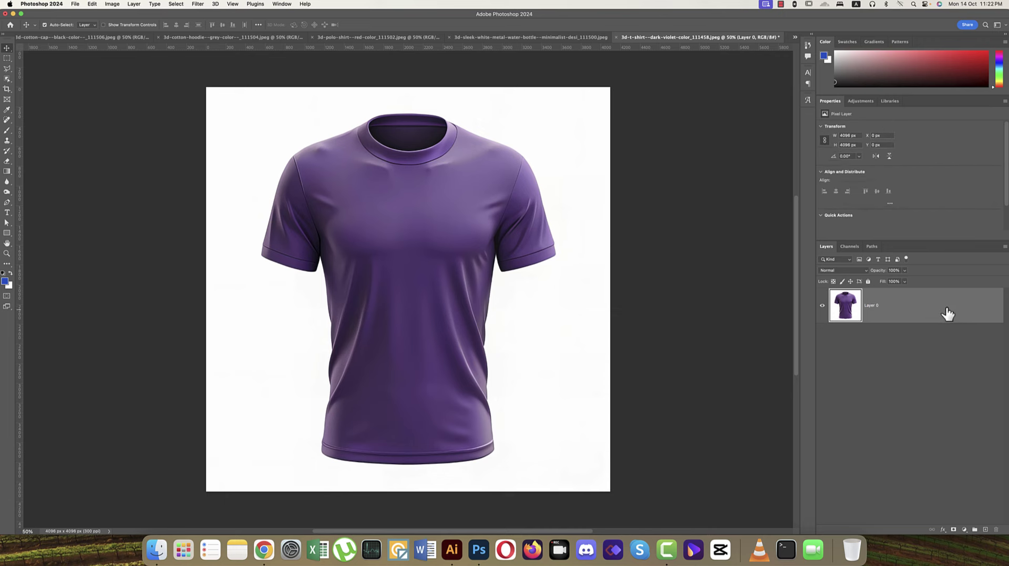
Paste the copied logo as pixels and scale it to about 1231 × 1225 px on the T-shirt's chest
{"action": "key", "text": "super+v"}
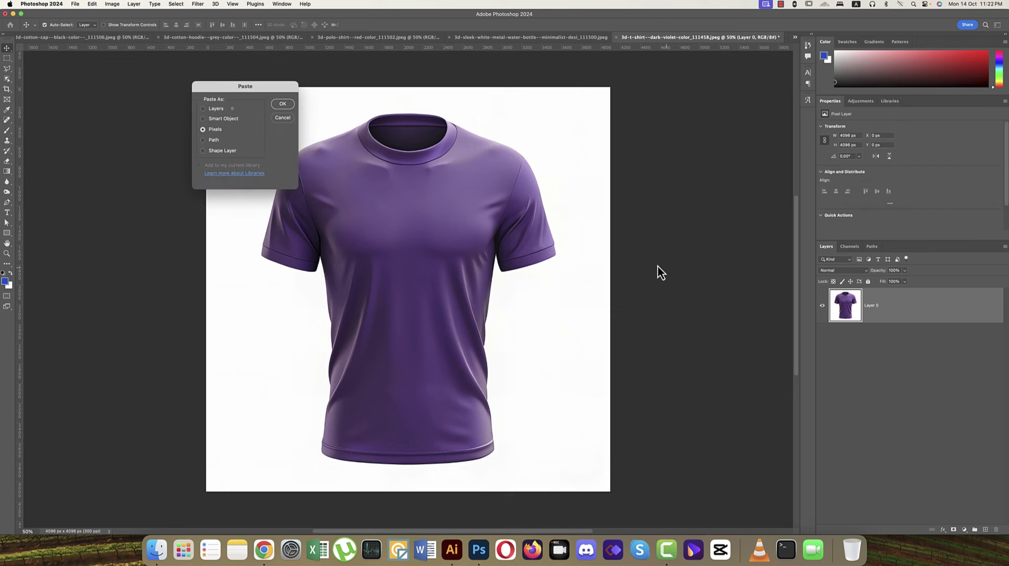
{"action": "left_click", "coordinate": [290, 107]}
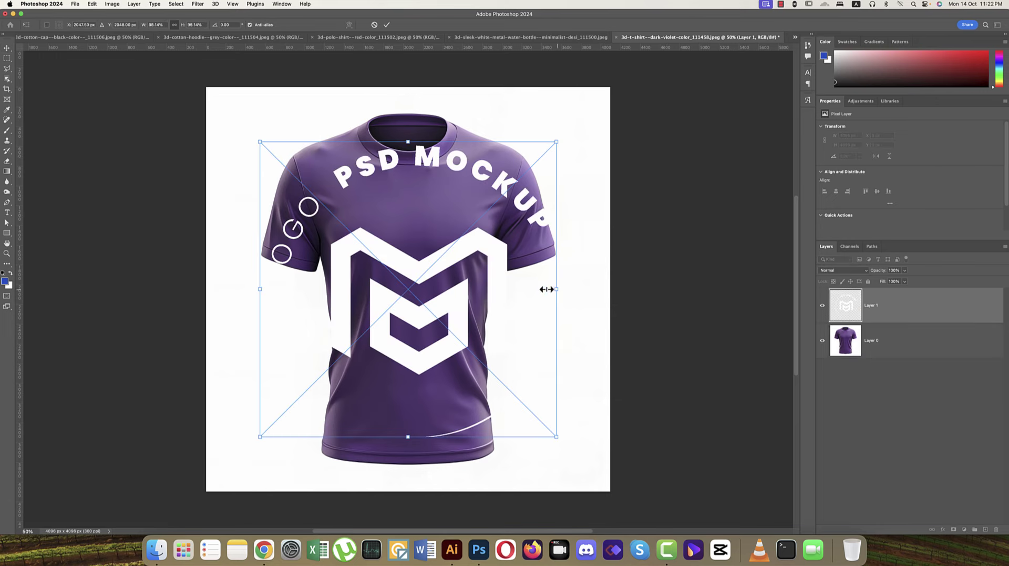
{"action": "left_click_drag", "start_coordinate": [547, 289], "coordinate": [442, 256]}
{"action": "key", "text": "Return"}
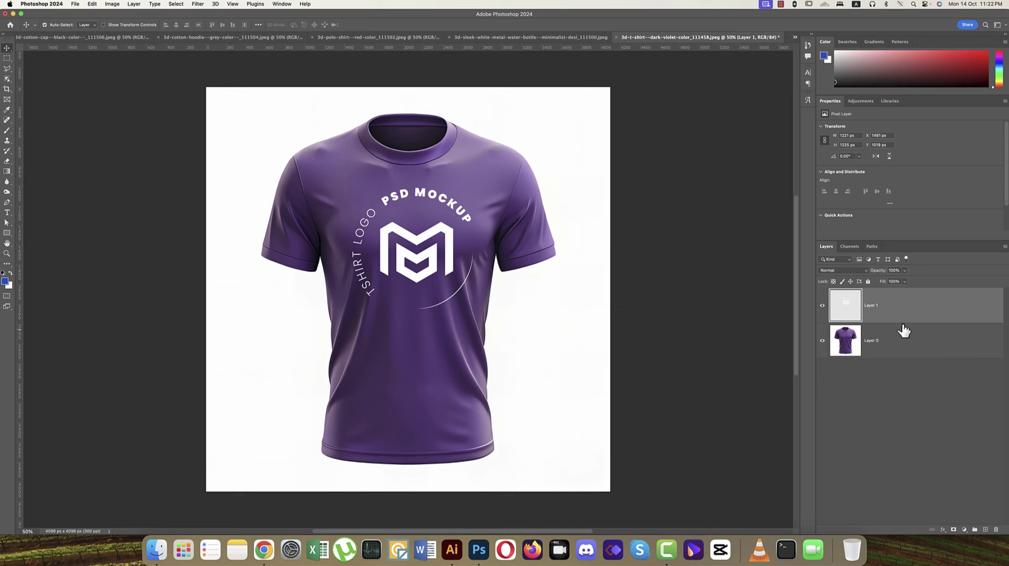
Convert the pasted T-shirt logo layer to a smart object and rename it LOGO HERE
{"action": "right_click", "coordinate": [934, 308]}
{"action": "left_click", "coordinate": [949, 283]}
{"action": "double_click", "coordinate": [871, 305]}
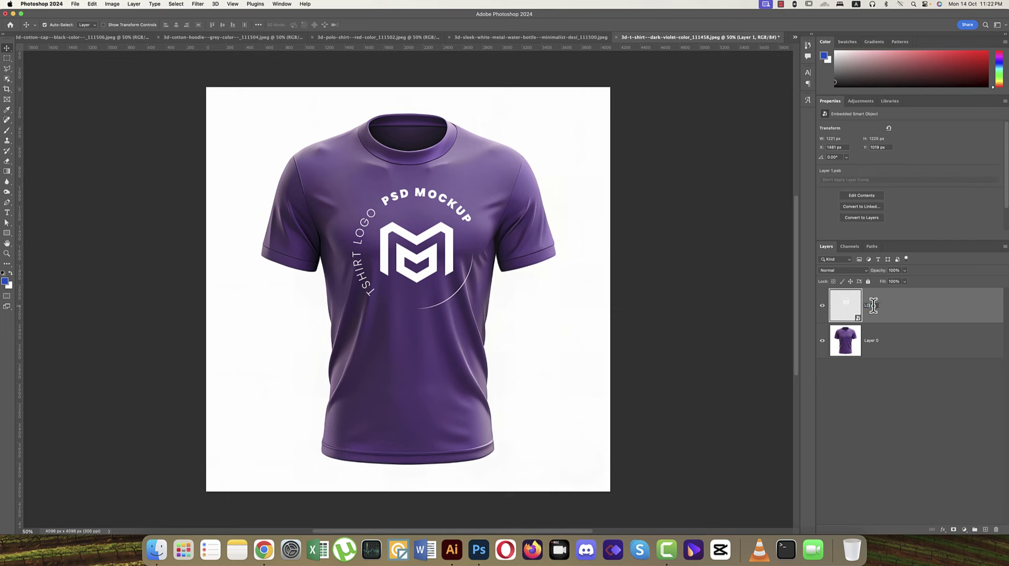
{"action": "type", "text": "LOGO HERE"}
{"action": "key", "text": "Return"}
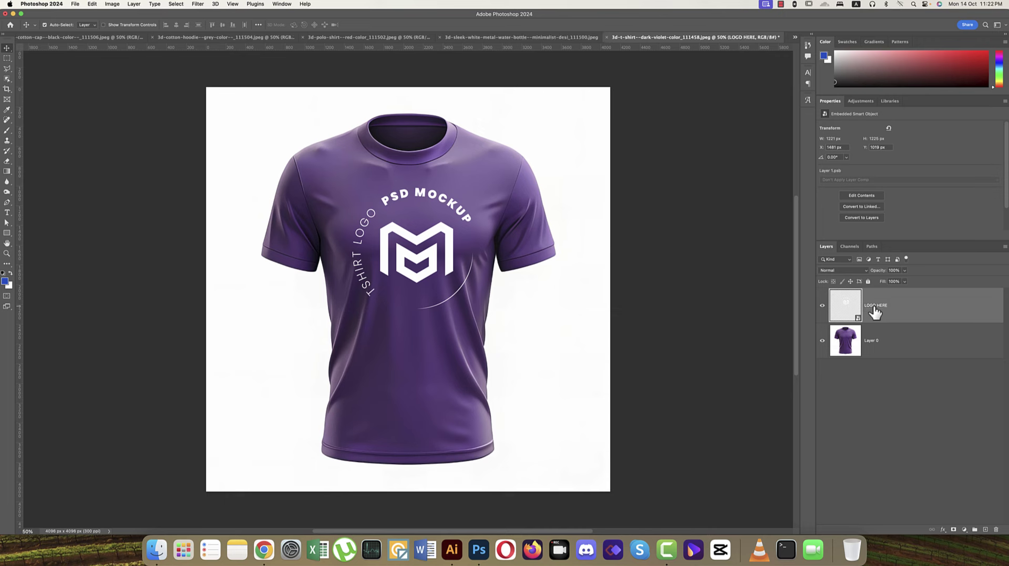
Label the LOGO HERE layer red and blend it into the shirt with Blend If, splitting the underlying black slider to about 100
{"action": "right_click", "coordinate": [825, 297]}
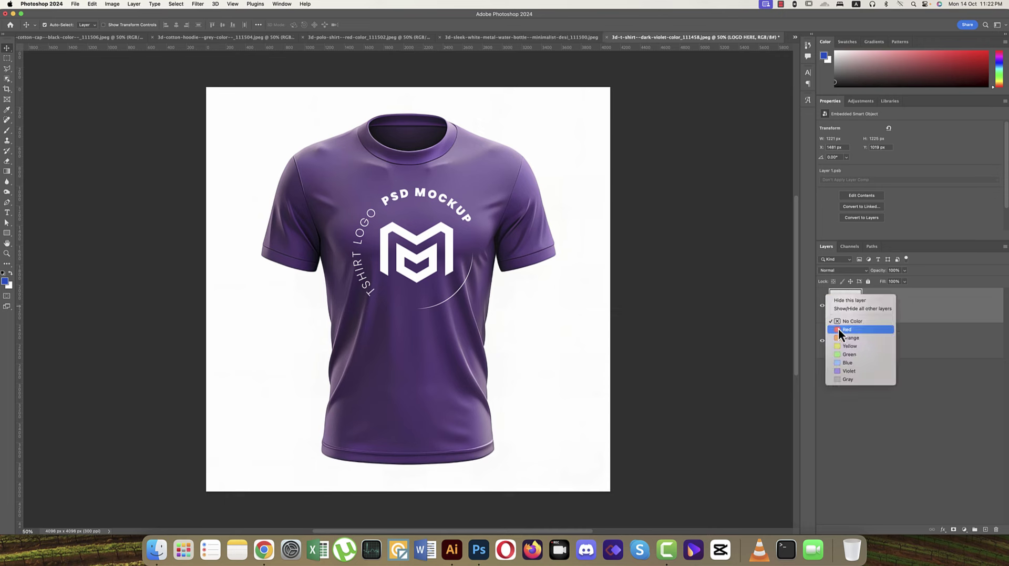
{"action": "left_click", "coordinate": [838, 328]}
{"action": "right_click", "coordinate": [916, 309]}
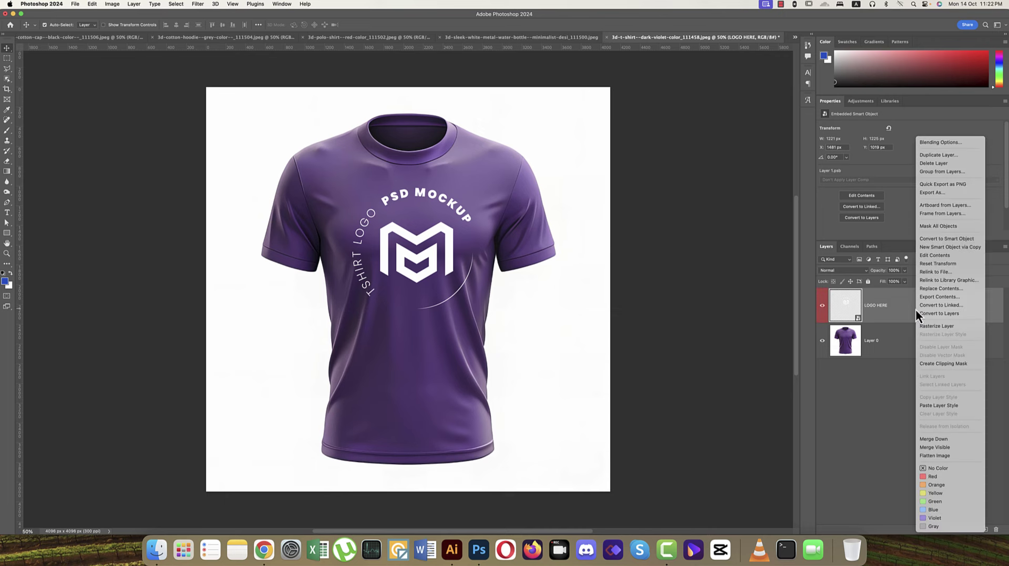
{"action": "left_click", "coordinate": [939, 142]}
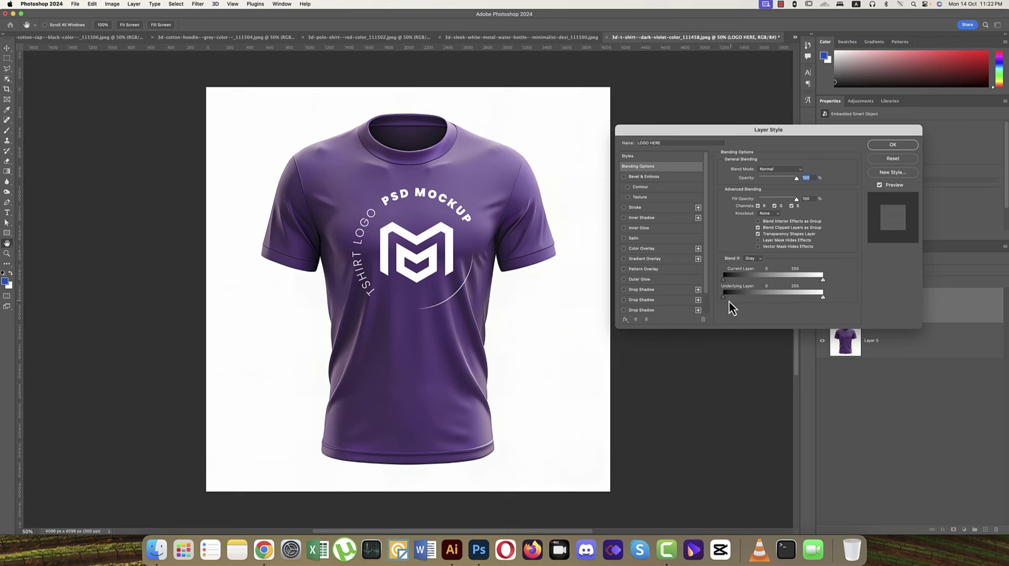
{"action": "left_click_drag", "start_coordinate": [726, 298], "coordinate": [763, 299]}
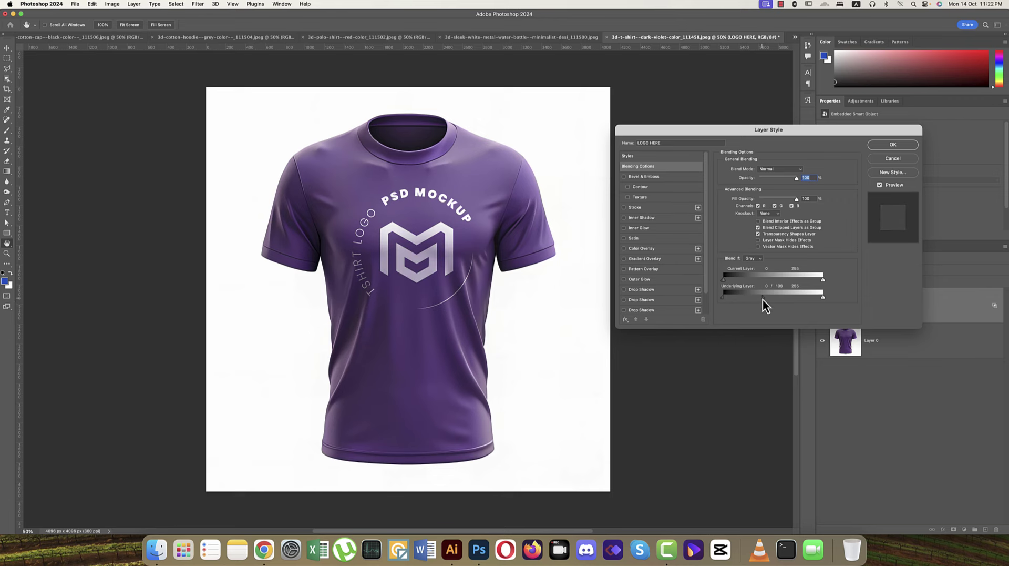
{"action": "left_click", "coordinate": [899, 145]}
Save the T-shirt document in Photoshop format as t shirt mockup.psd with maximized compatibility, and close it
{"action": "key", "text": "super+s"}
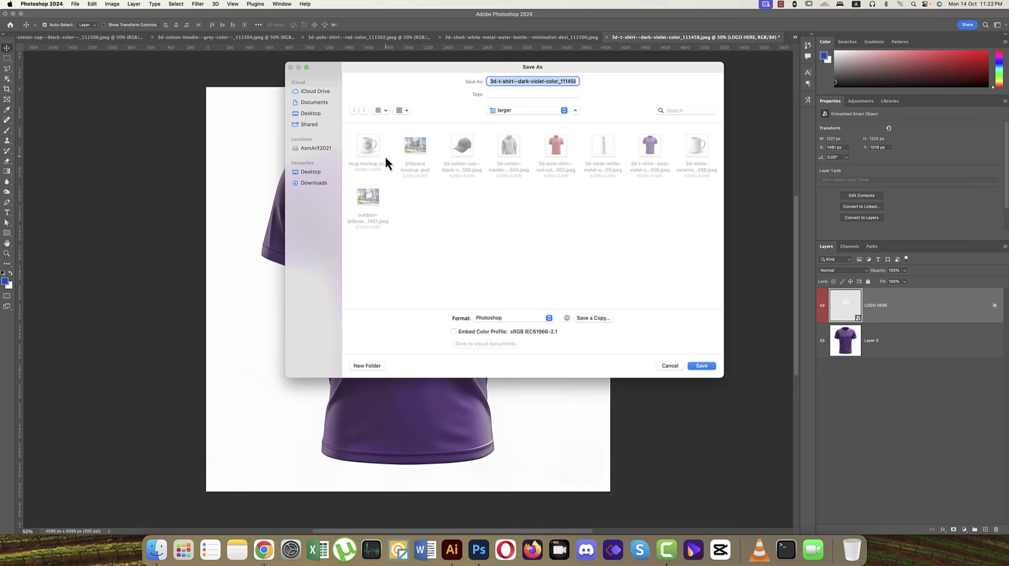
{"action": "type", "text": "t shirt mocku.psd"}
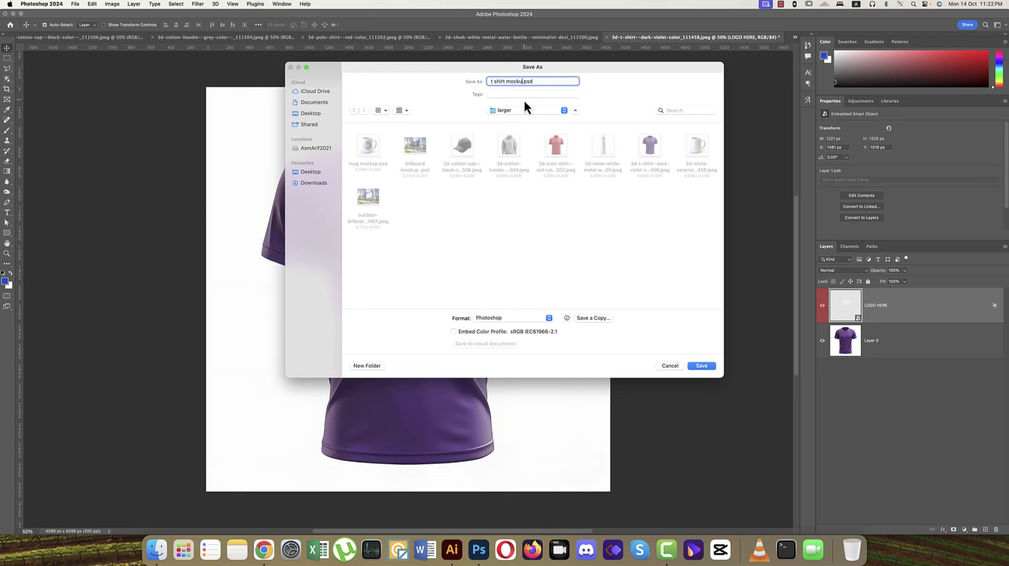
{"action": "key", "text": "Return"}
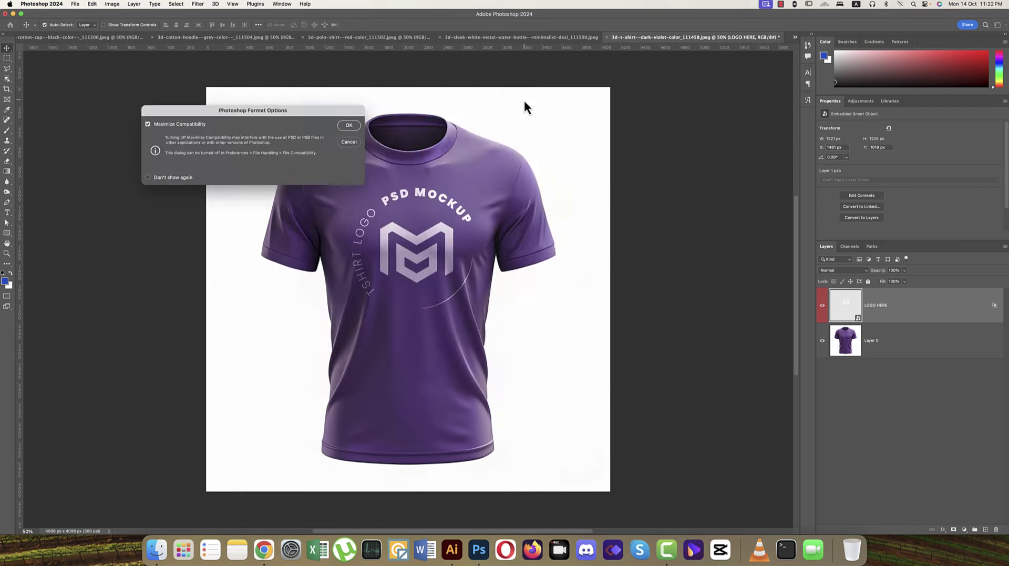
{"action": "key", "text": "Return"}
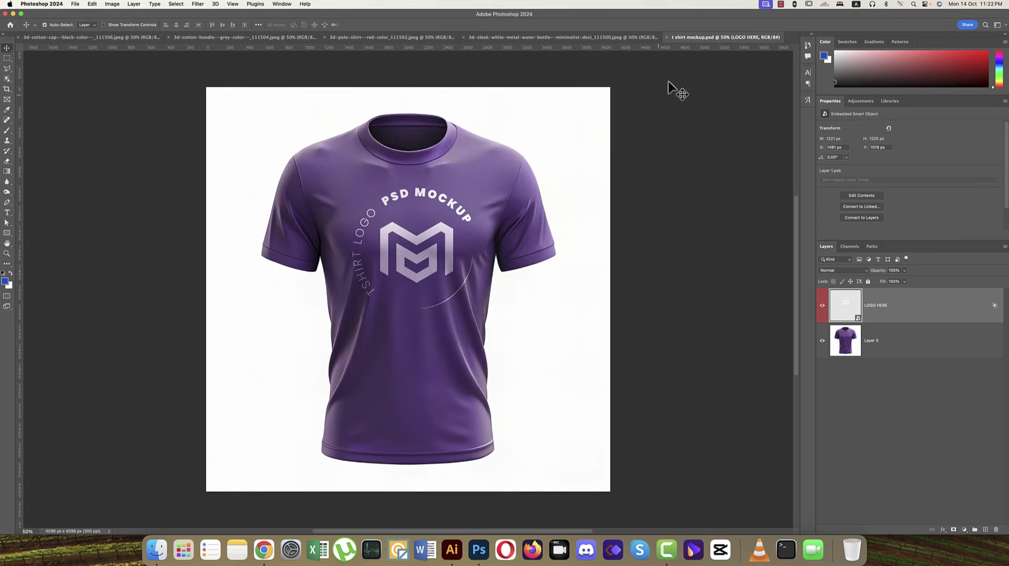
{"action": "left_click", "coordinate": [667, 38]}
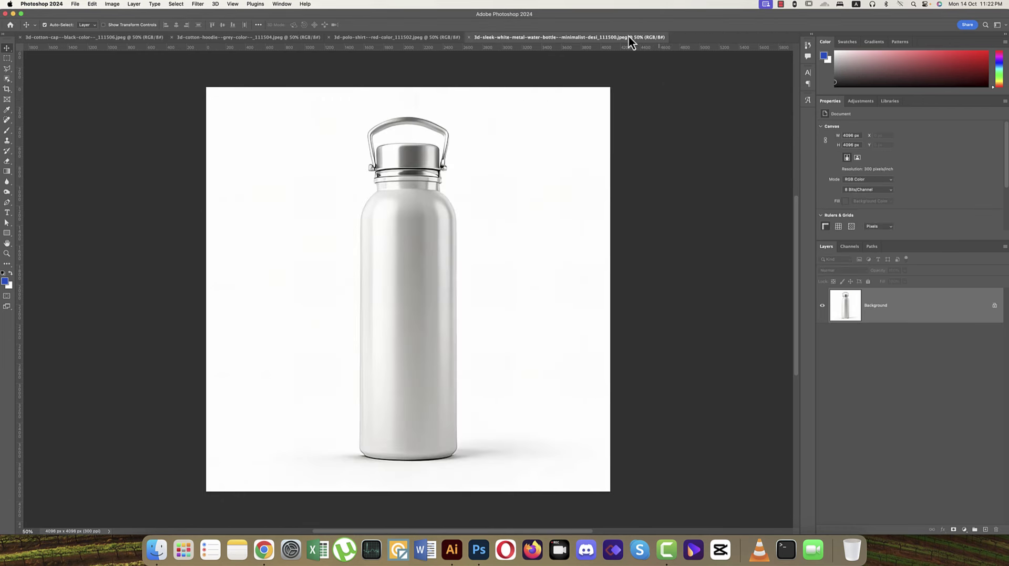
Copy the vertical black LOGO MOCKUP artwork from Illustrator, return to Photoshop and unlock the water bottle's background layer
{"action": "left_click", "coordinate": [462, 549]}
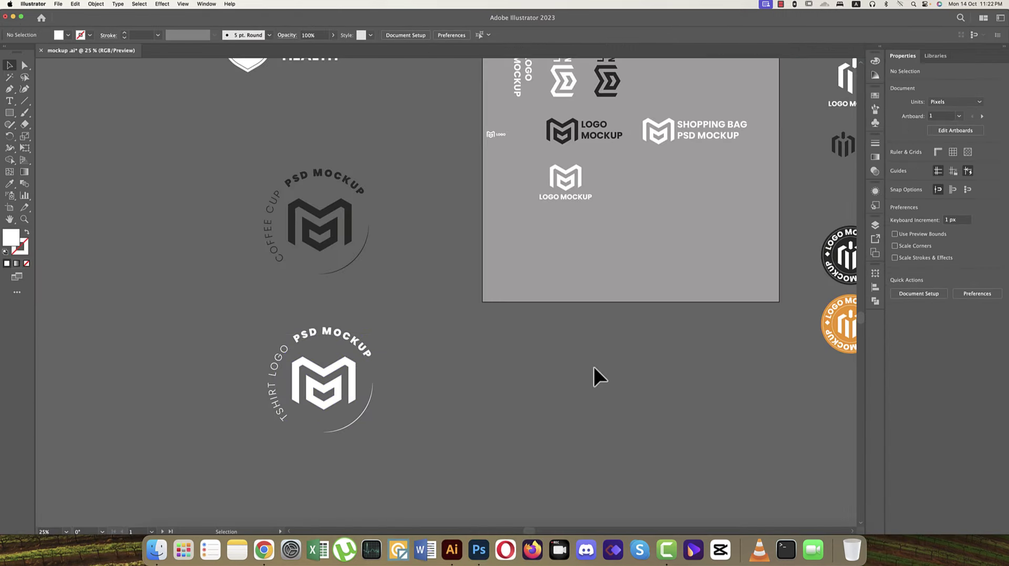
{"action": "scroll", "coordinate": [594, 367], "scroll_direction": "right", "scroll_amount": 10}
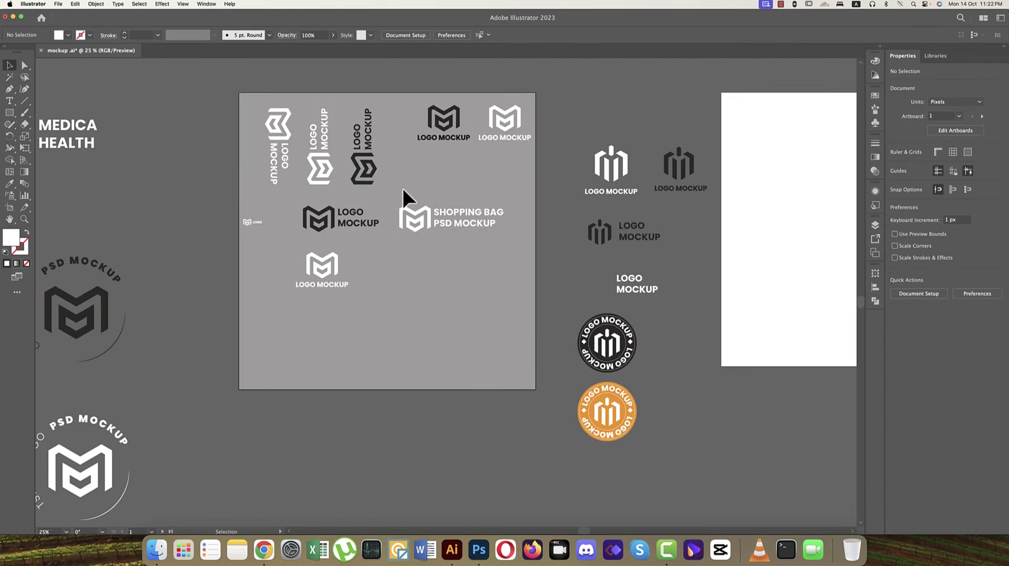
{"action": "left_click", "coordinate": [370, 149]}
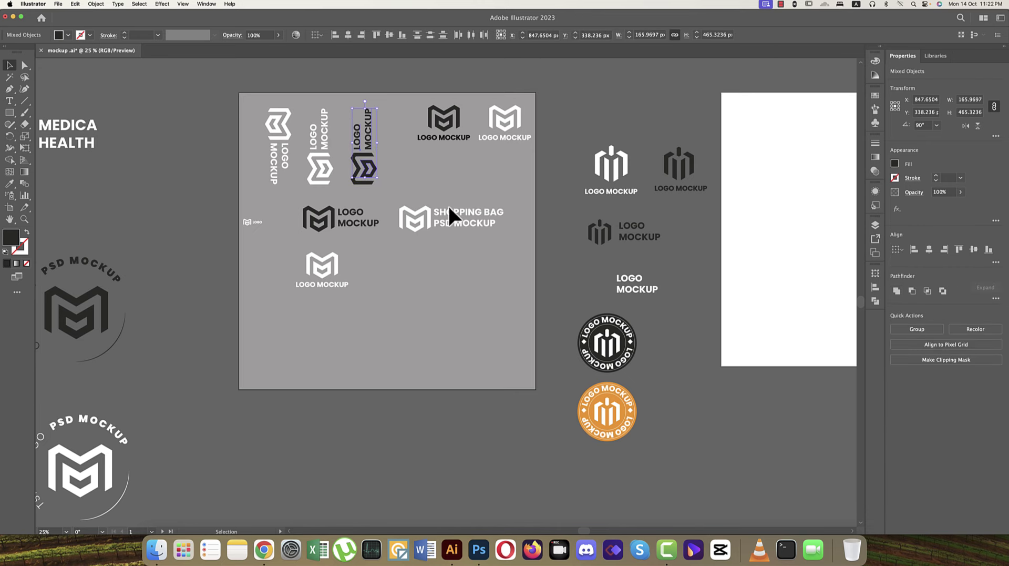
{"action": "left_click", "coordinate": [347, 81]}
{"action": "left_click", "coordinate": [374, 173]}
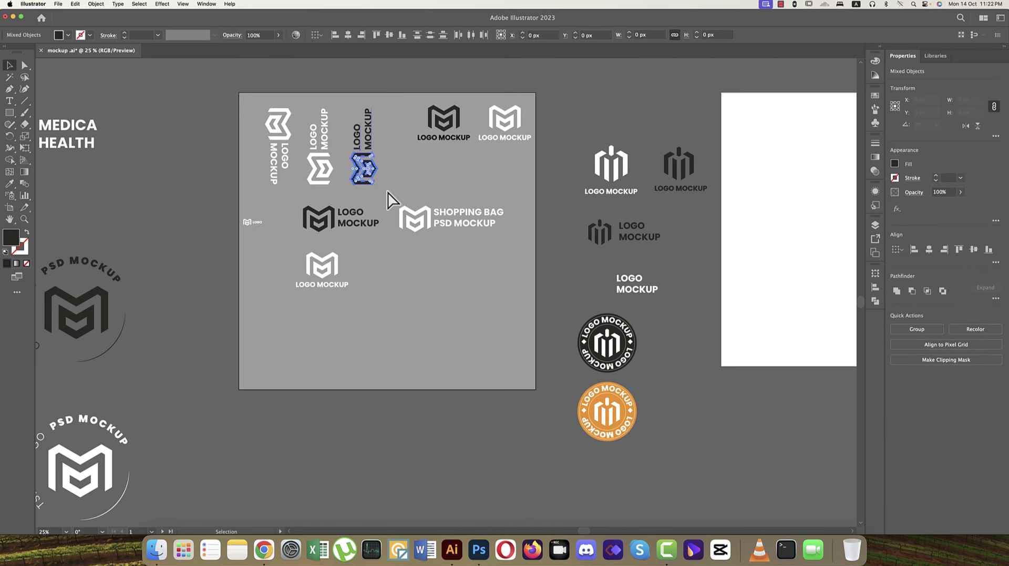
{"action": "right_click", "coordinate": [451, 547]}
{"action": "left_click", "coordinate": [494, 551]}
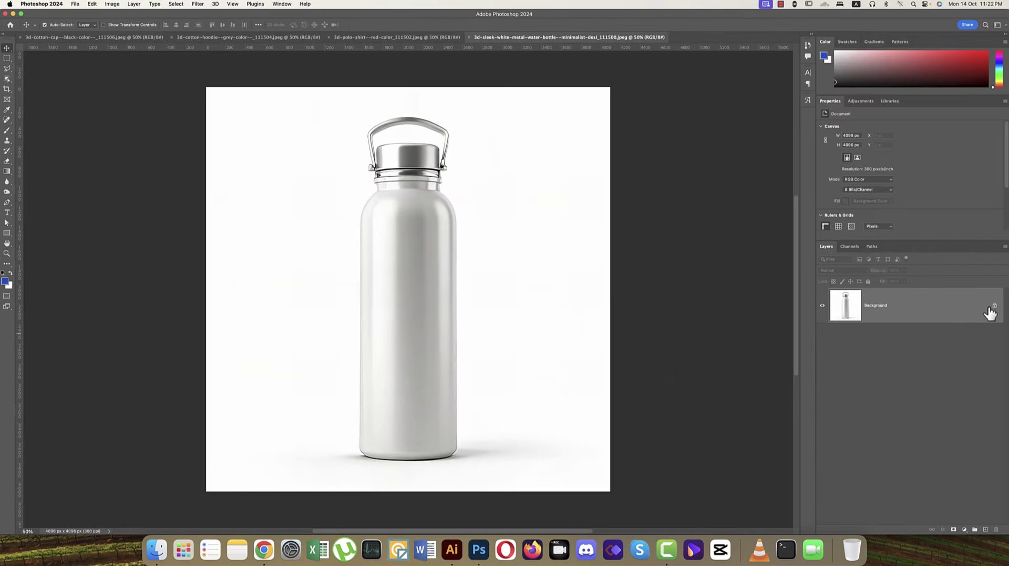
{"action": "left_click", "coordinate": [991, 308]}
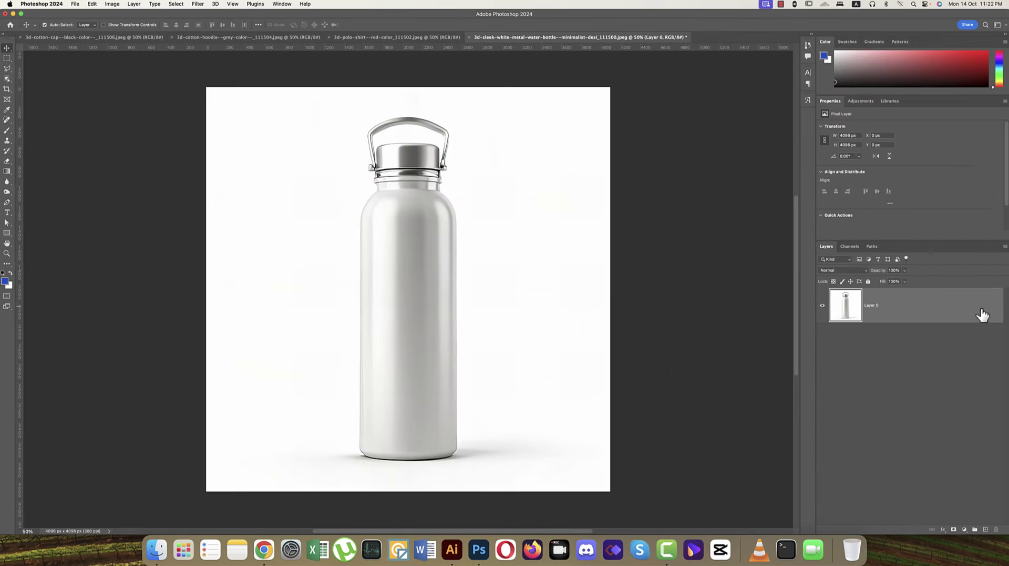
{"action": "right_click", "coordinate": [942, 311]}
{"action": "left_click", "coordinate": [957, 287]}
{"action": "double_click", "coordinate": [872, 305]}
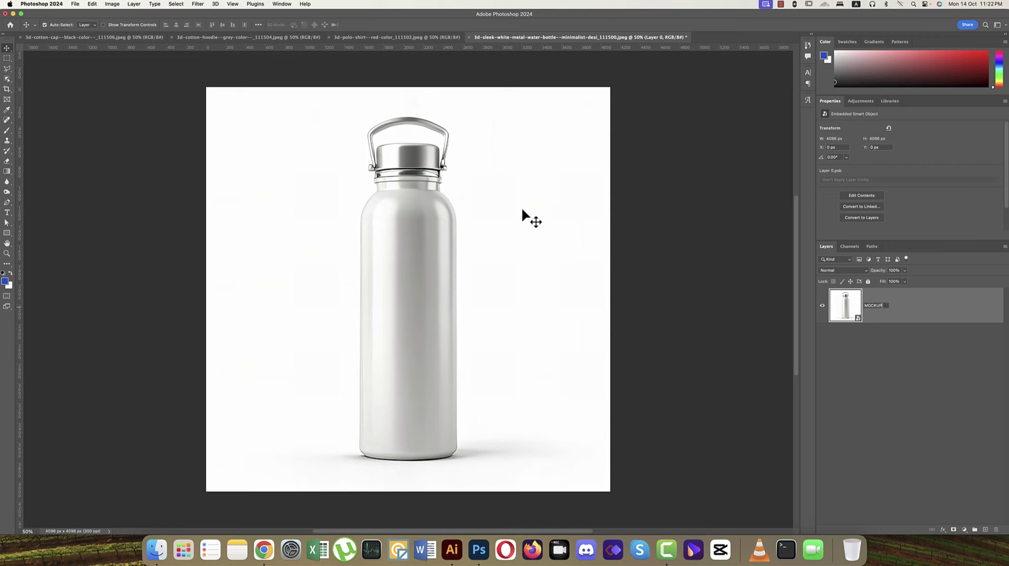
{"action": "key", "text": "ctrl+z"}
{"action": "double_click", "coordinate": [872, 305]}
{"action": "key", "text": "ctrl+z"}
{"action": "key", "text": "ctrl+z"}
Rename the water bottle layer bg and convert it to a smart object
{"action": "double_click", "coordinate": [872, 304]}
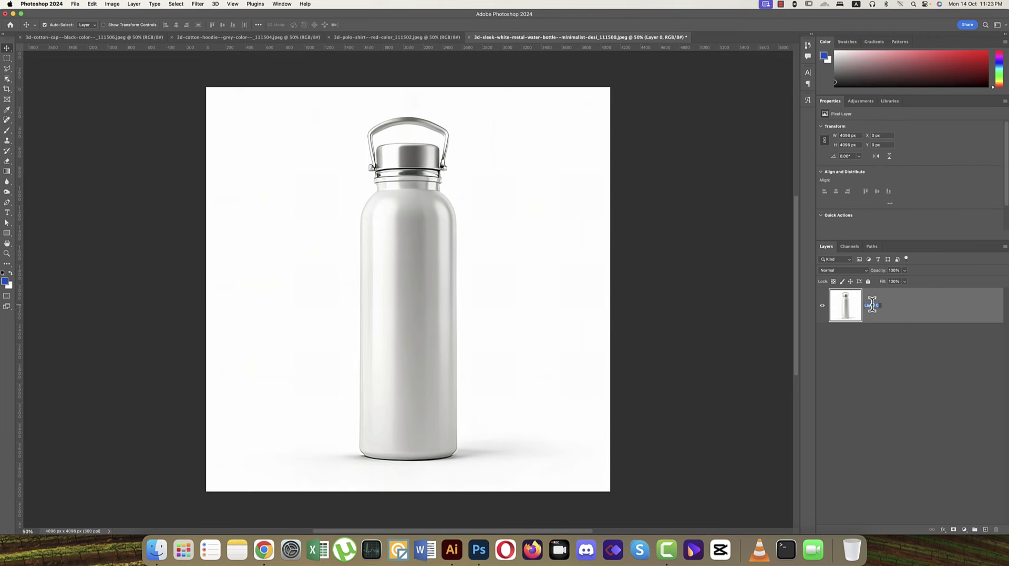
{"action": "type", "text": "bg"}
{"action": "key", "text": "Return"}
{"action": "right_click", "coordinate": [941, 315]}
{"action": "left_click", "coordinate": [965, 286]}
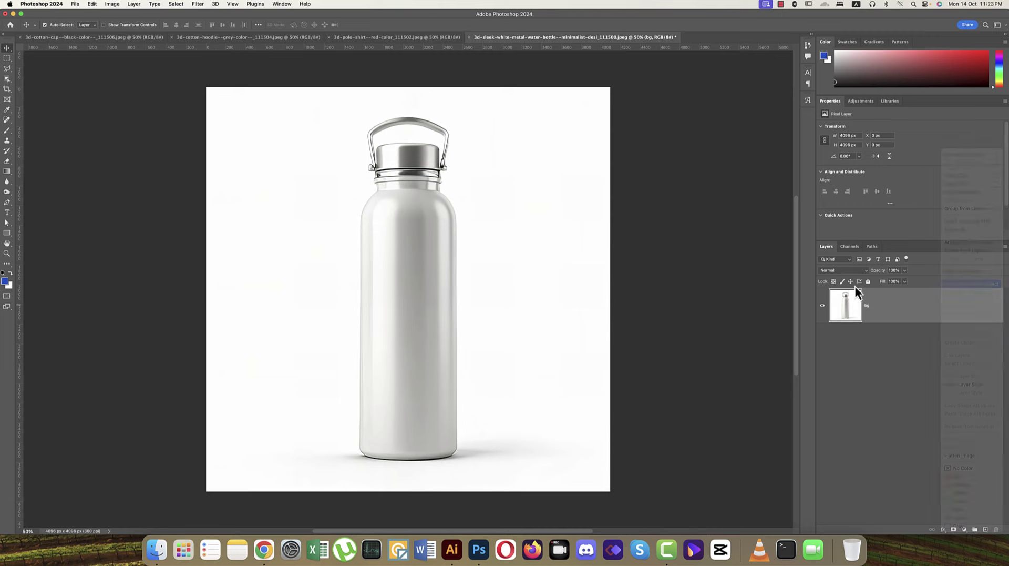
Paste the vertical logo as pixels and scale it to about 1717 px tall on the bottle's body
{"action": "key", "text": "super+v"}
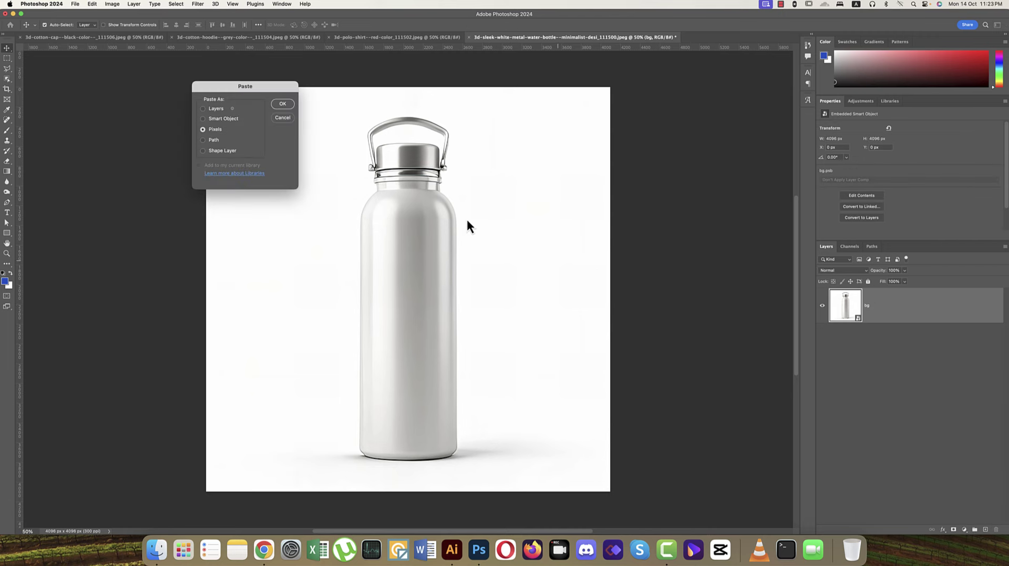
{"action": "left_click", "coordinate": [282, 104]}
{"action": "left_click_drag", "start_coordinate": [409, 171], "coordinate": [440, 260]}
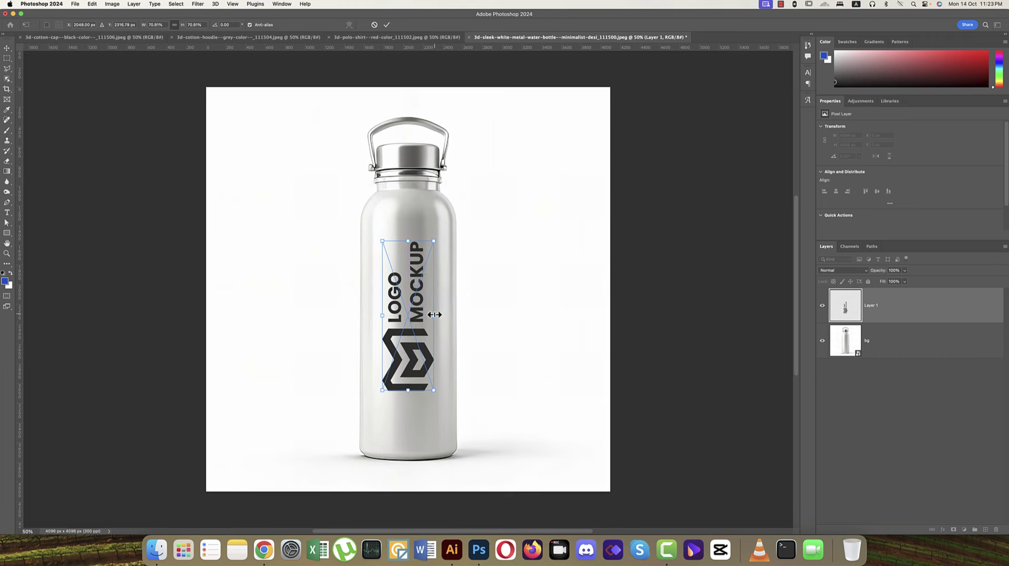
{"action": "left_click_drag", "start_coordinate": [434, 314], "coordinate": [438, 315]}
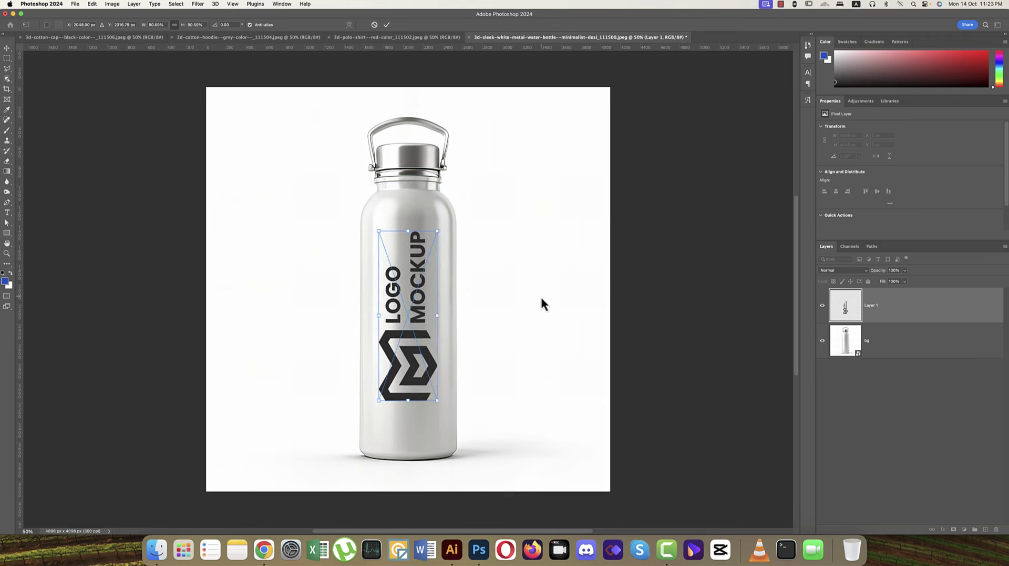
{"action": "key", "text": "Return"}
Convert the bottle's logo layer to a smart object and rename it LOGO
{"action": "right_click", "coordinate": [916, 310]}
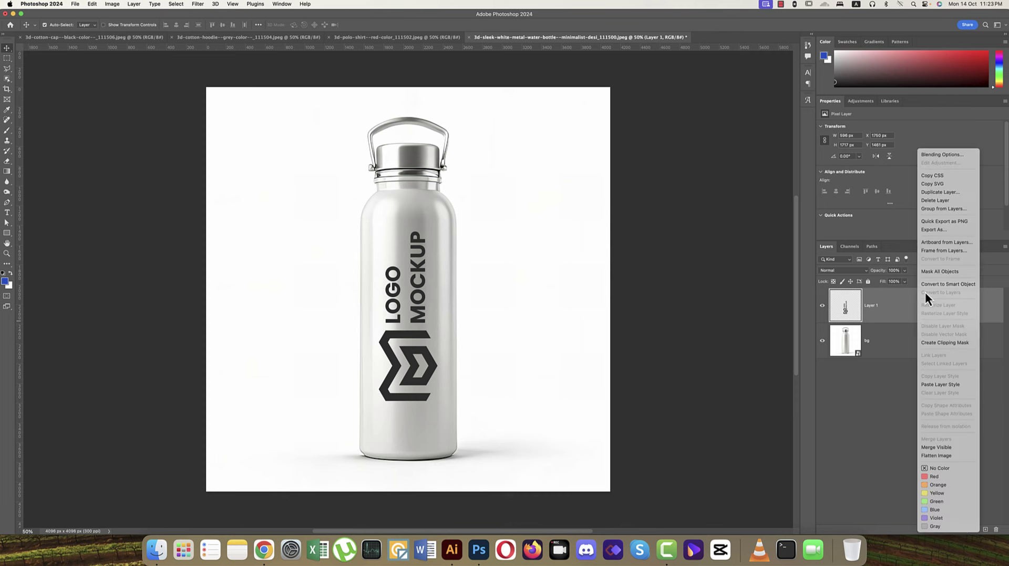
{"action": "left_click", "coordinate": [928, 284]}
{"action": "double_click", "coordinate": [871, 305]}
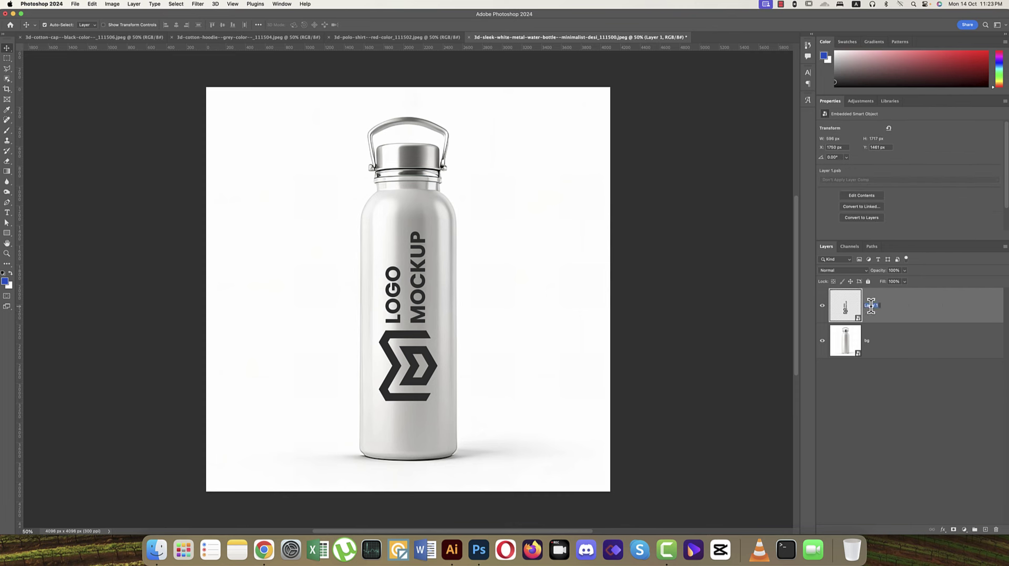
{"action": "type", "text": "LOGO"}
{"action": "key", "text": "Return"}
Label the LOGO layer red and blend it with Blend If, splitting the underlying black slider to about 50 and white to about 168
{"action": "right_click", "coordinate": [823, 305]}
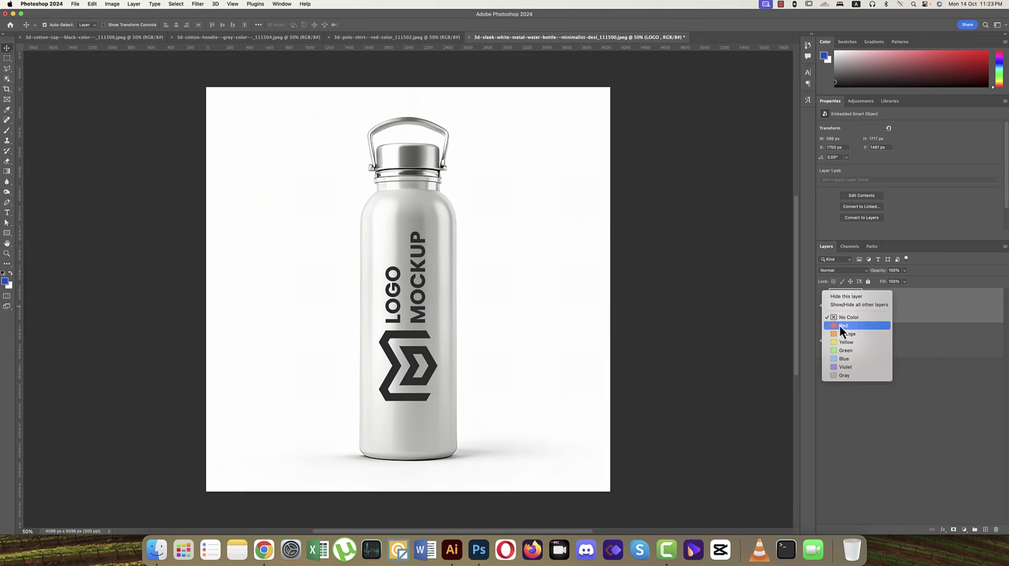
{"action": "left_click", "coordinate": [841, 325]}
{"action": "right_click", "coordinate": [895, 306]}
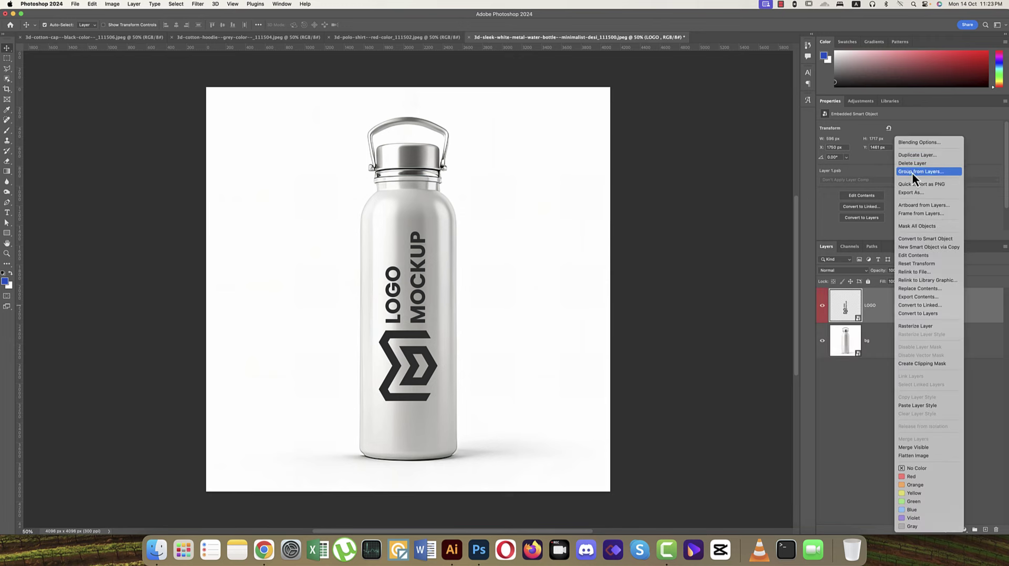
{"action": "left_click", "coordinate": [910, 142]}
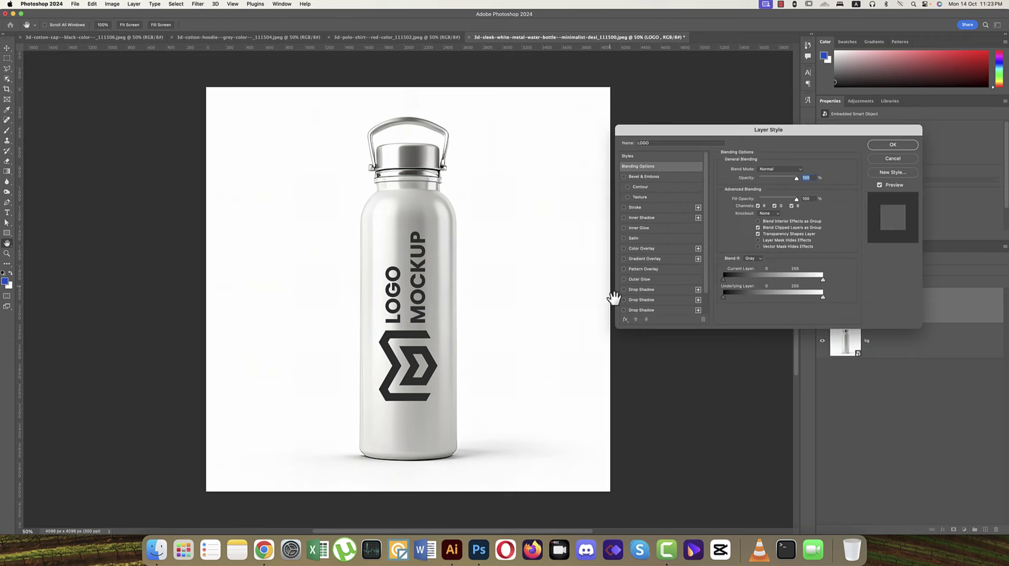
{"action": "left_click_drag", "start_coordinate": [726, 299], "coordinate": [745, 297]}
{"action": "left_click_drag", "start_coordinate": [823, 298], "coordinate": [789, 297]}
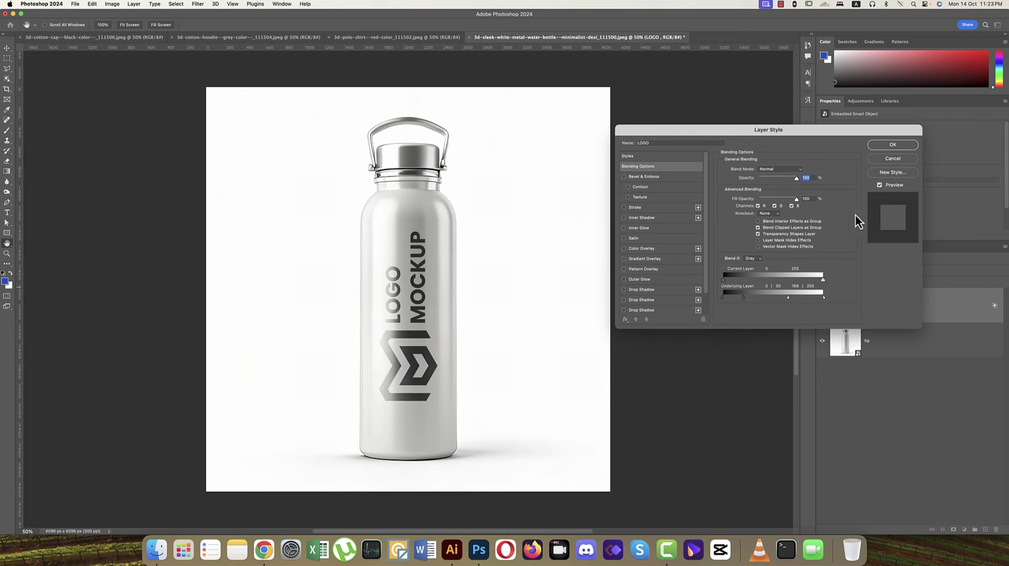
{"action": "left_click", "coordinate": [893, 144]}
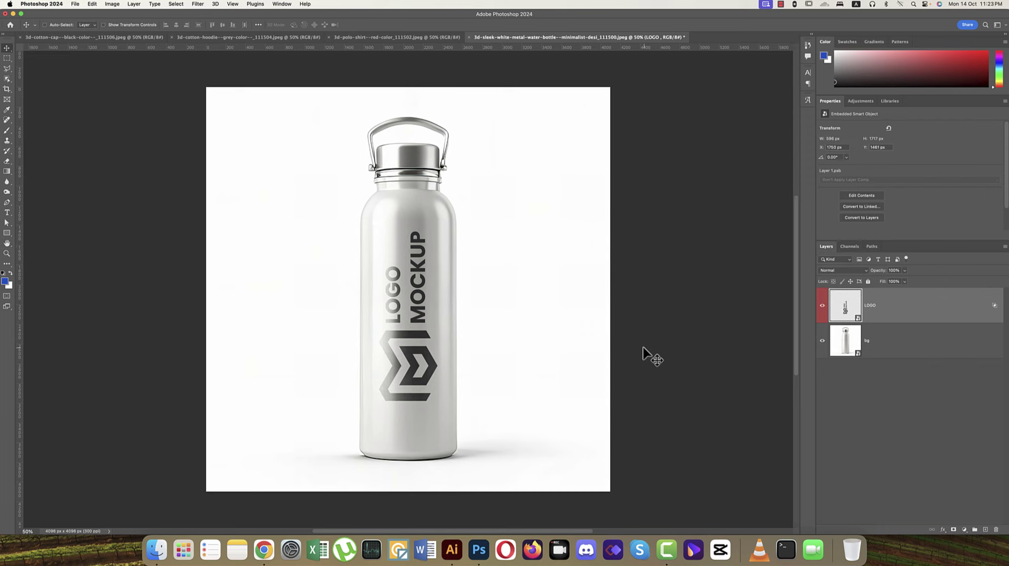
Save the bottle document in Photoshop format as water bottle mockup.psd, and close it
{"action": "key", "text": "super+s"}
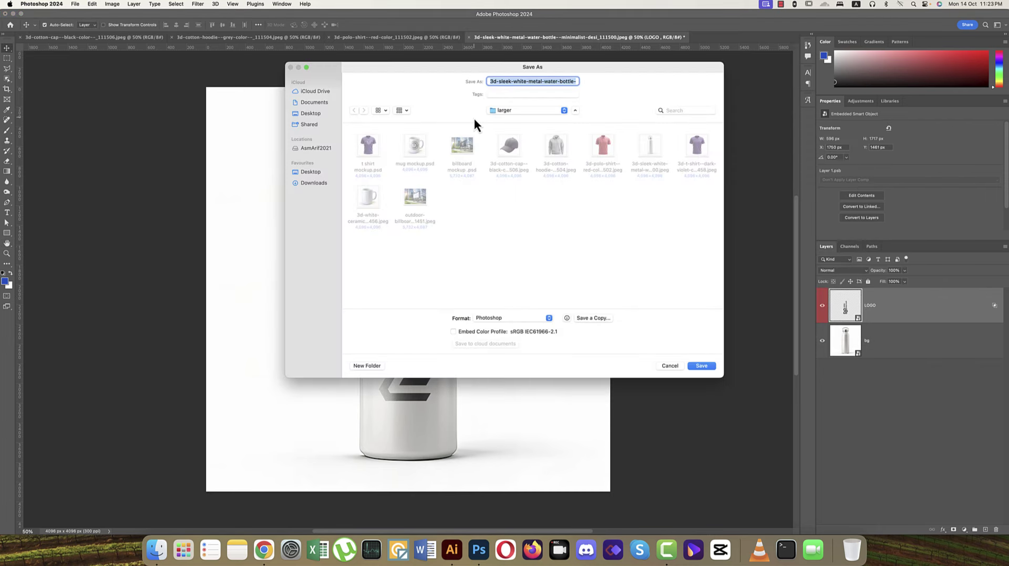
{"action": "type", "text": "water"}
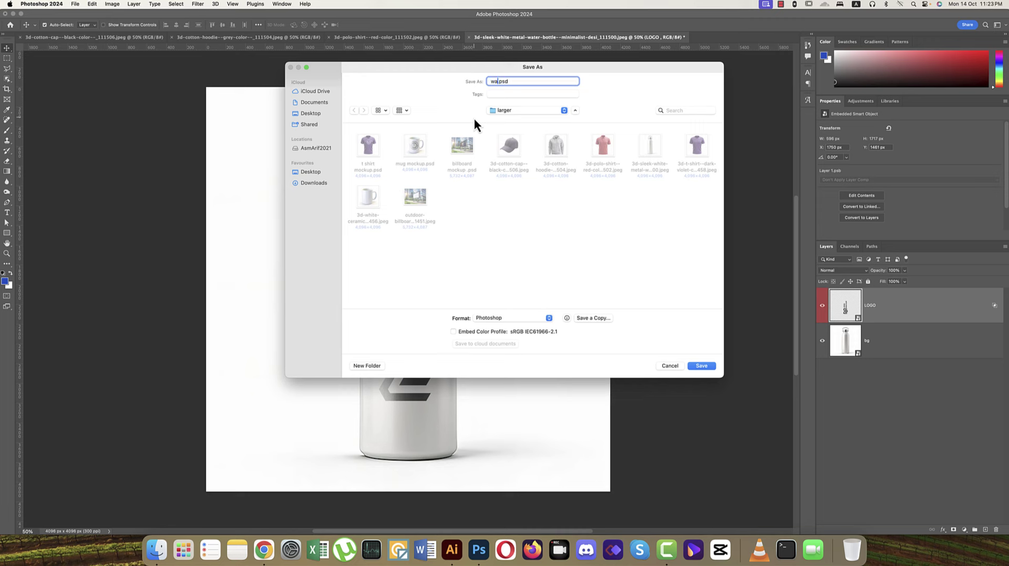
{"action": "type", "text": " bottle mockup"}
{"action": "key", "text": "Return"}
{"action": "key", "text": "Return"}
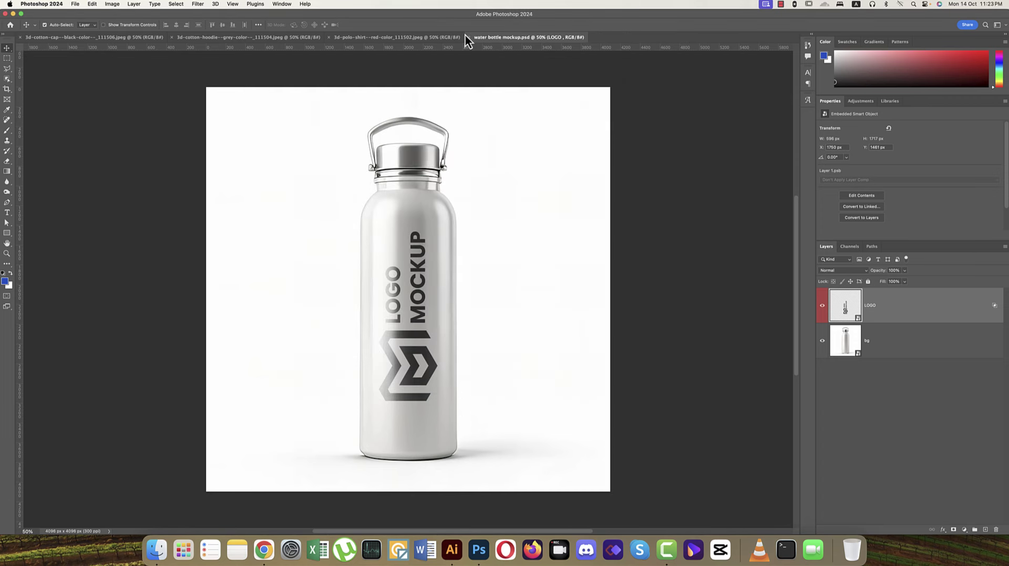
{"action": "left_click", "coordinate": [468, 36]}
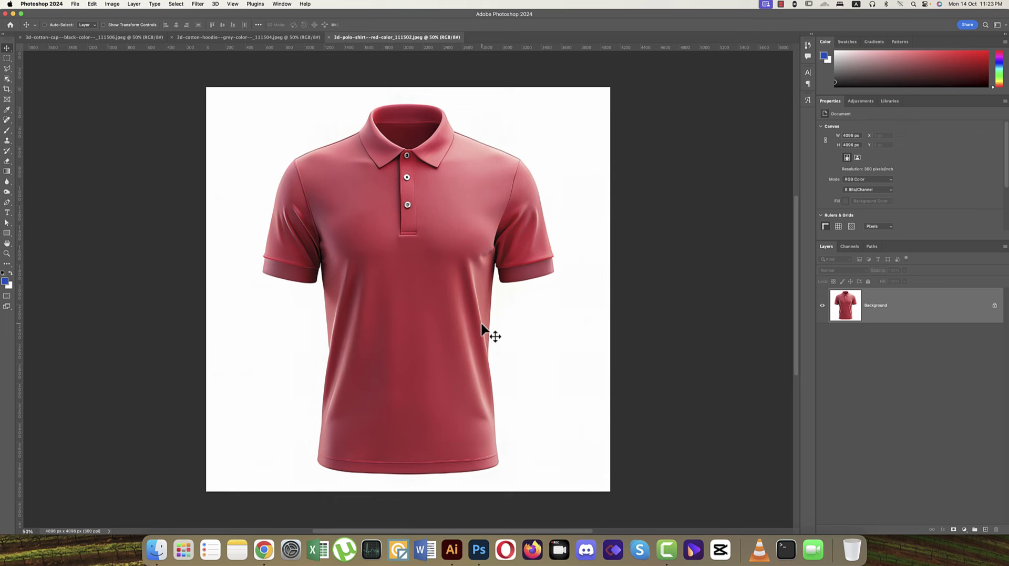
{"action": "key", "text": "super+v"}
{"action": "left_click", "coordinate": [284, 108]}
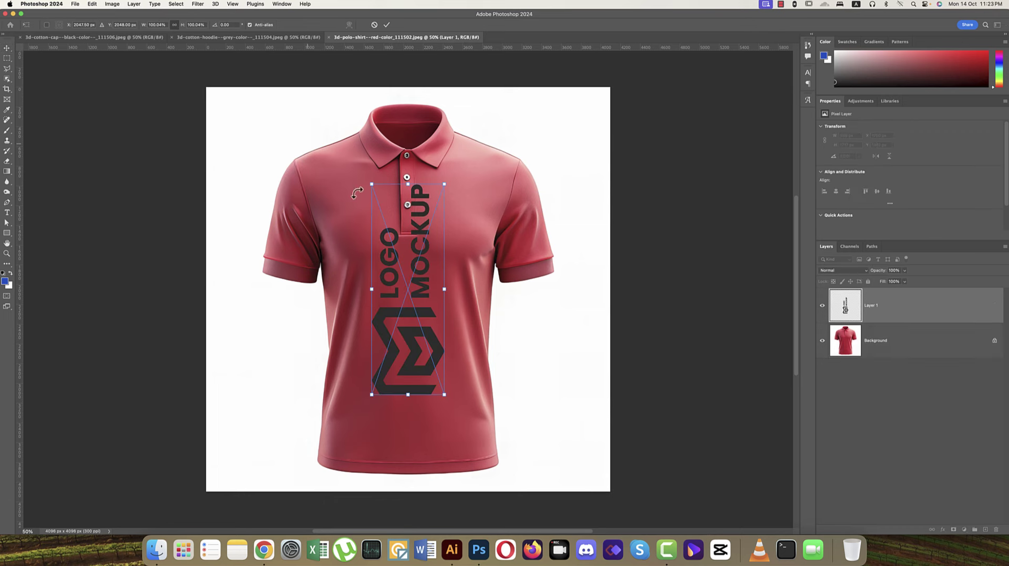
{"action": "key", "text": "Escape"}
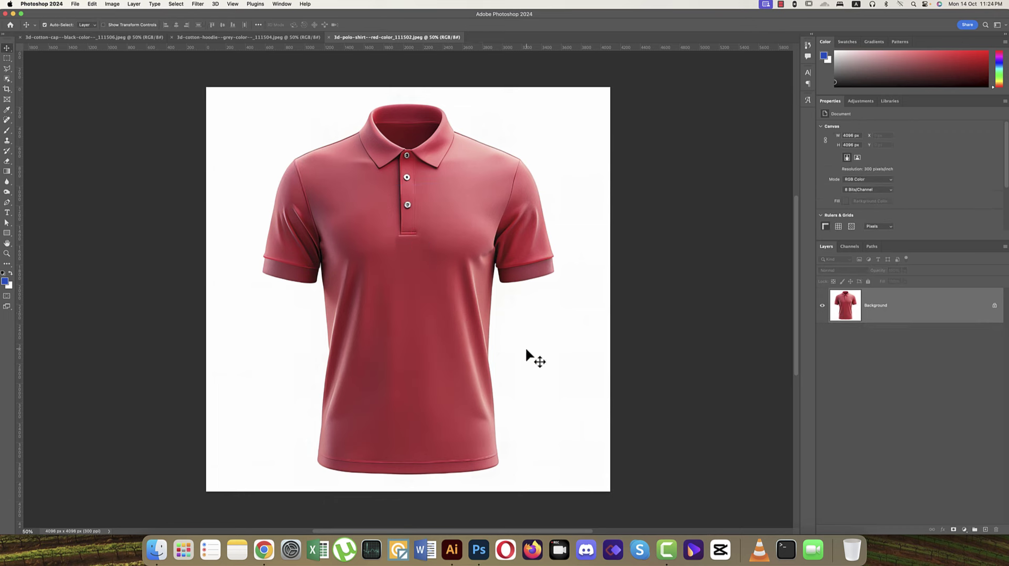
Switch to Illustrator, copy the white circular T-shirt logo below the dark coffee cup logo, and return to the polo shirt in Photoshop
{"action": "left_click", "coordinate": [453, 548]}
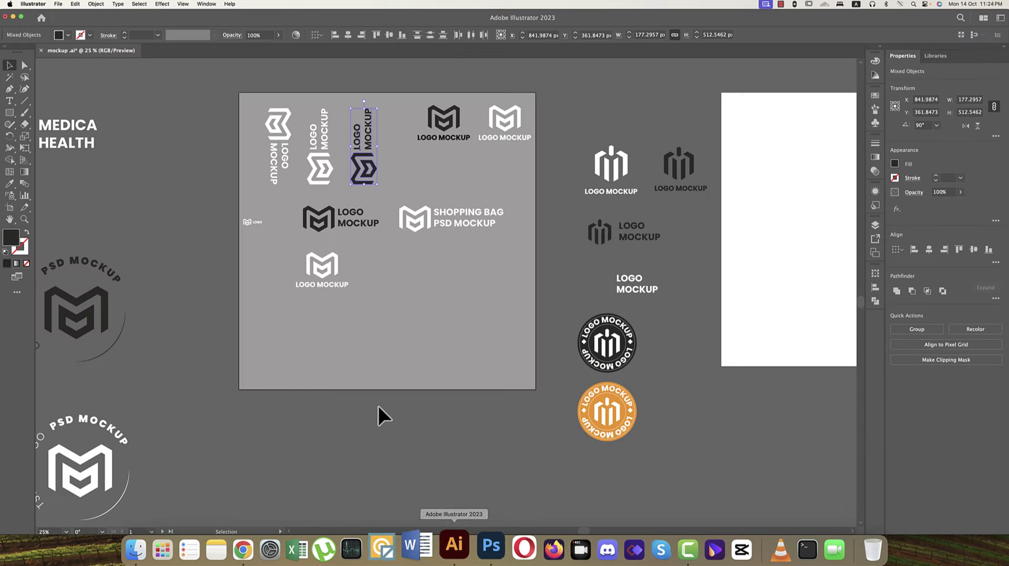
{"action": "scroll", "coordinate": [257, 368], "scroll_direction": "down", "scroll_amount": 2}
{"action": "scroll", "coordinate": [257, 368], "scroll_direction": "left", "scroll_amount": 4}
{"action": "left_click_drag", "start_coordinate": [386, 431], "coordinate": [326, 416]}
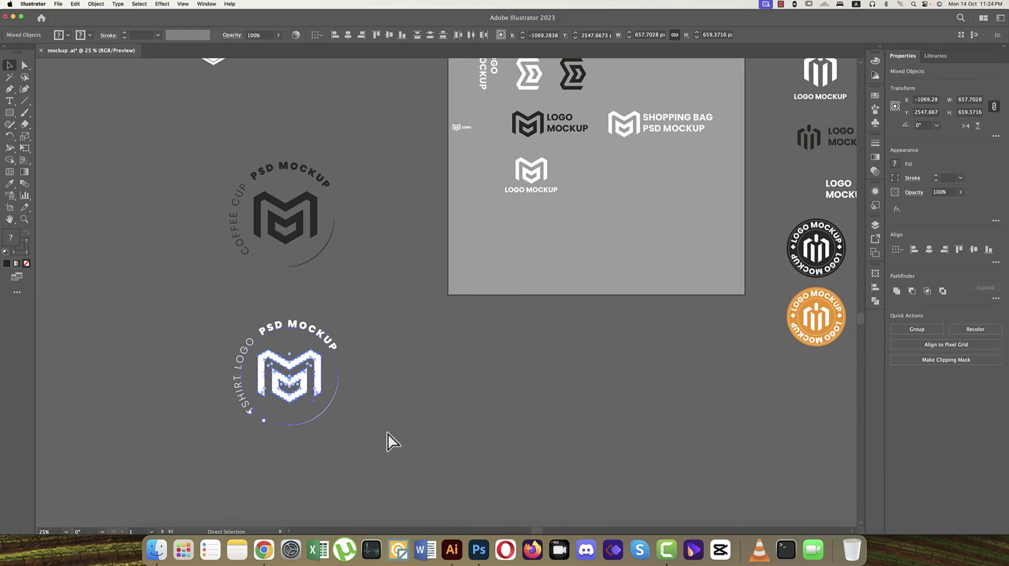
{"action": "left_click", "coordinate": [485, 539]}
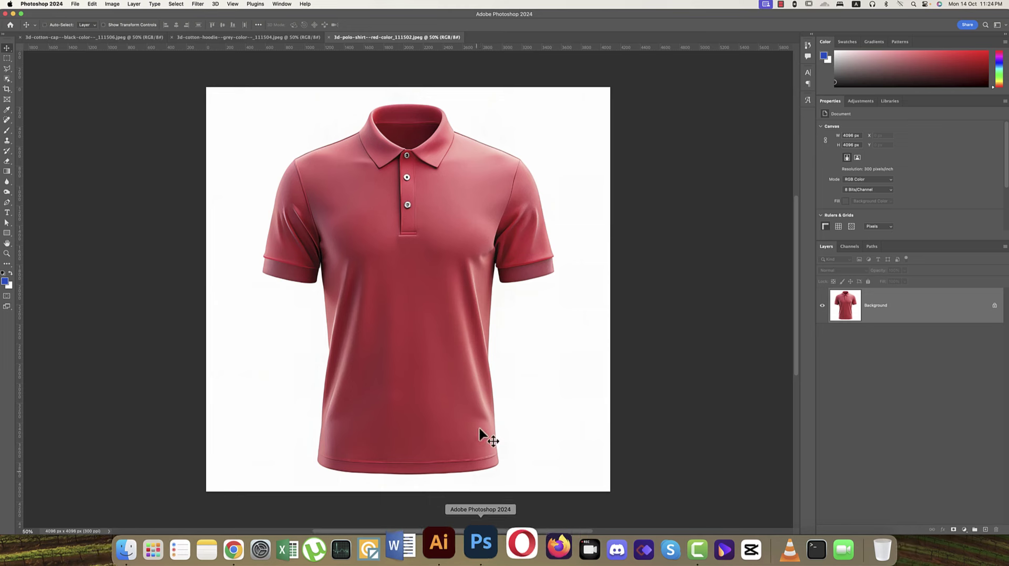
Unlock the polo shirt's background layer, convert it to a smart object and rename it BG
{"action": "left_click", "coordinate": [995, 305]}
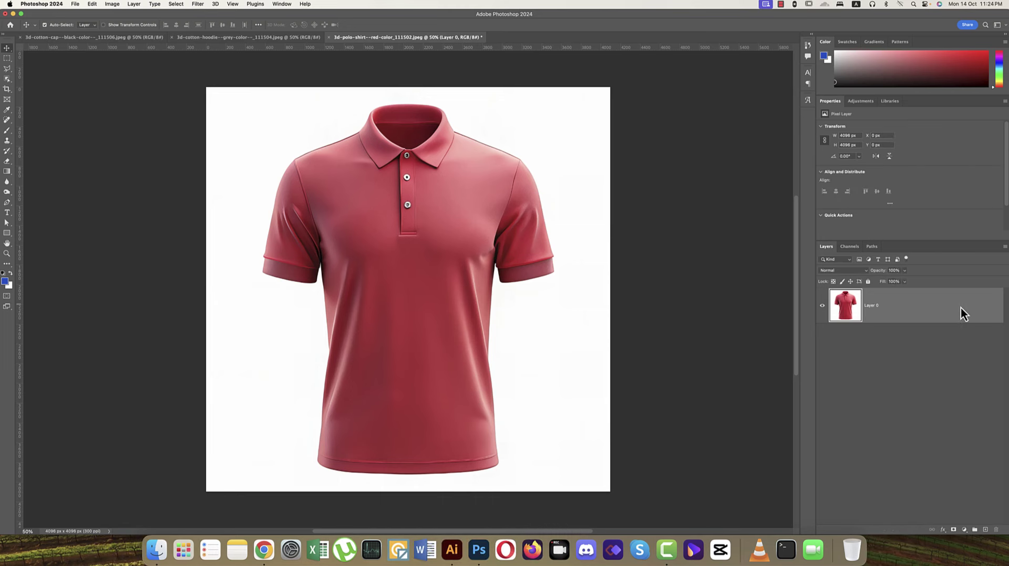
{"action": "right_click", "coordinate": [961, 307]}
{"action": "left_click", "coordinate": [915, 284]}
{"action": "double_click", "coordinate": [872, 305]}
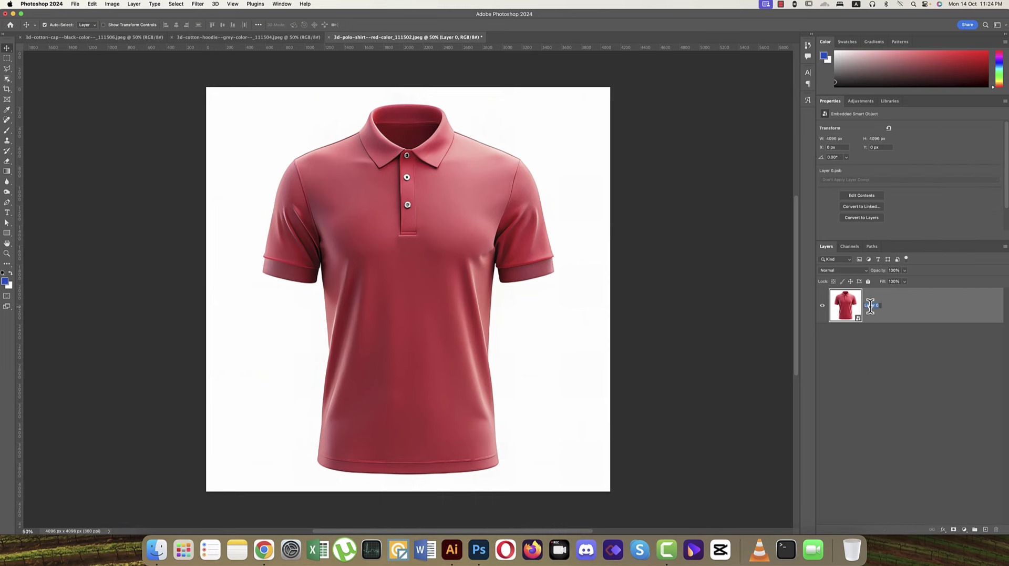
{"action": "type", "text": "BG"}
{"action": "key", "text": "Return"}
Paste the circular logo as pixels, scaled to about 479 px wide, on the polo's chest to the right of the buttons
{"action": "key", "text": "super+v"}
{"action": "left_click", "coordinate": [283, 103]}
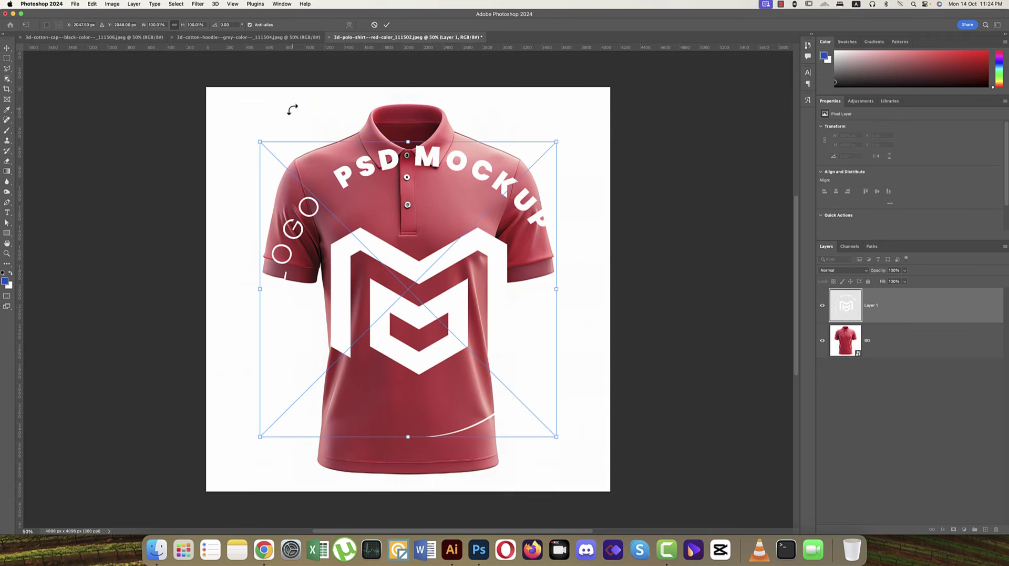
{"action": "left_click_drag", "start_coordinate": [564, 297], "coordinate": [480, 288]}
{"action": "left_click_drag", "start_coordinate": [419, 298], "coordinate": [467, 232]}
{"action": "key", "text": "Return"}
Convert the polo's logo layer to a smart object and rename it LOGO HERE
{"action": "right_click", "coordinate": [926, 306]}
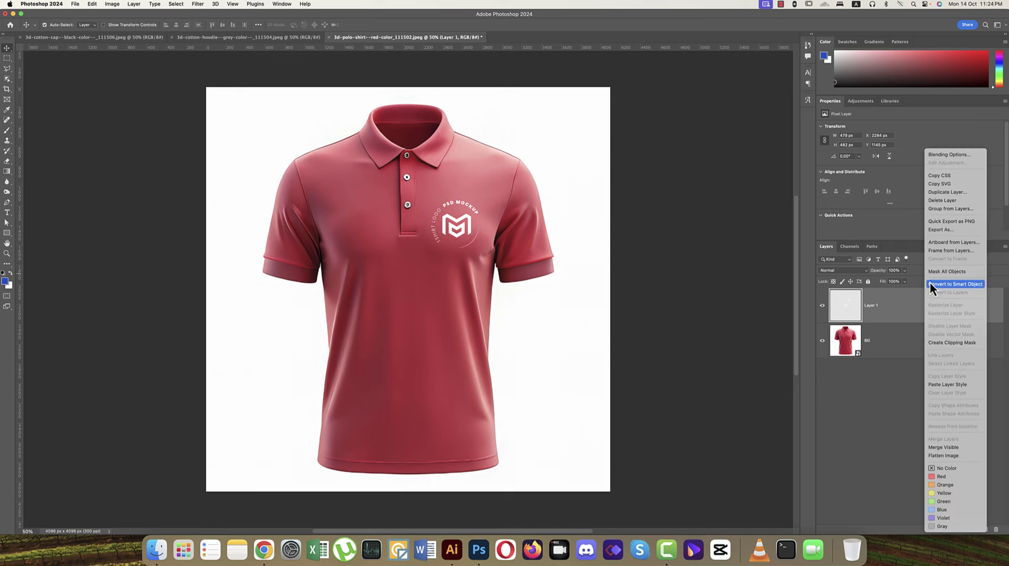
{"action": "left_click", "coordinate": [914, 289]}
{"action": "double_click", "coordinate": [870, 307]}
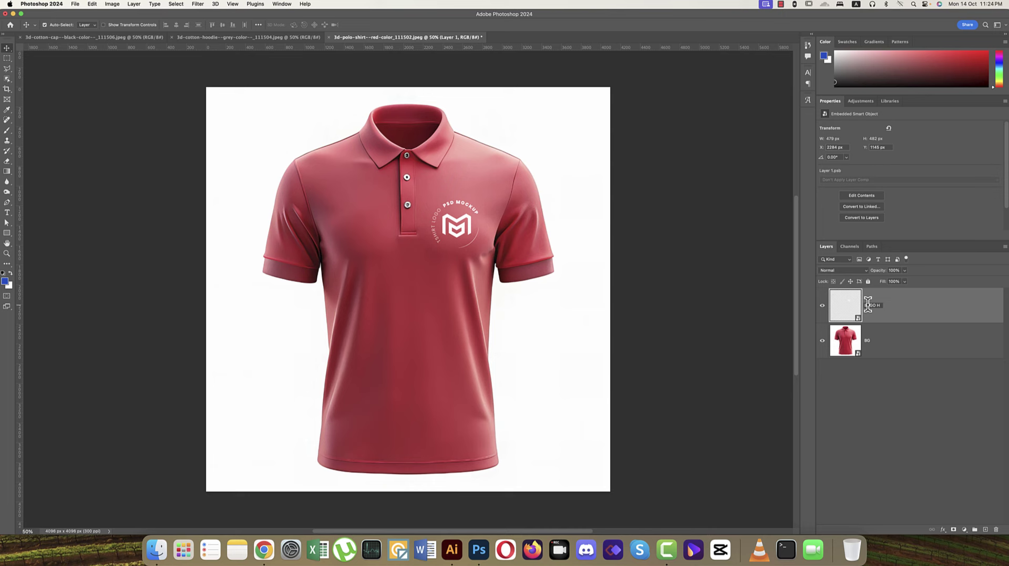
{"action": "key", "text": "Return"}
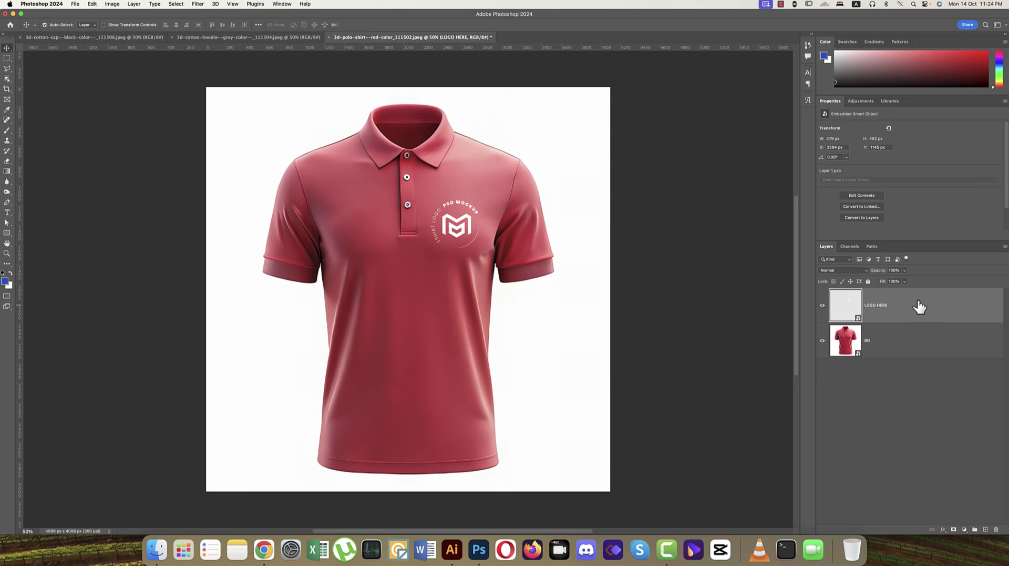
Label the LOGO HERE layer red and blend it with Blend If, splitting the underlying black slider to about 178 and white to about 200
{"action": "left_click", "coordinate": [823, 305]}
{"action": "left_click", "coordinate": [823, 304]}
{"action": "right_click", "coordinate": [824, 302]}
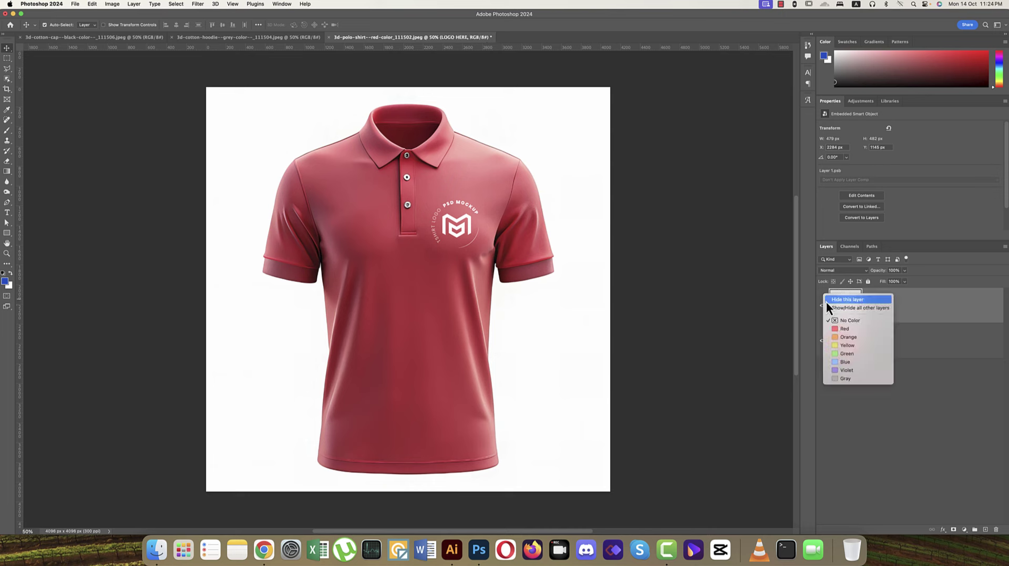
{"action": "left_click", "coordinate": [837, 327]}
{"action": "right_click", "coordinate": [942, 314]}
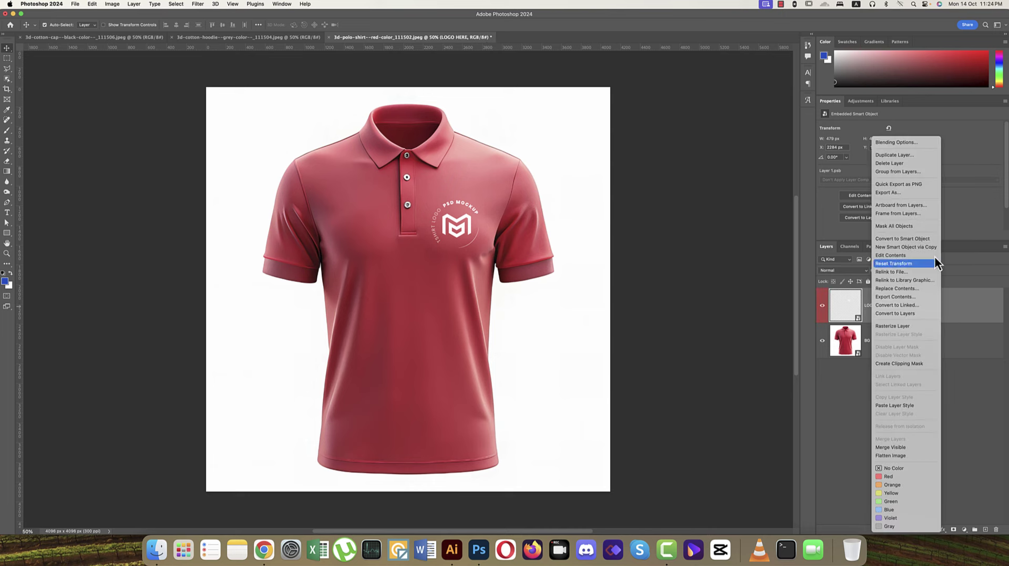
{"action": "left_click", "coordinate": [903, 144]}
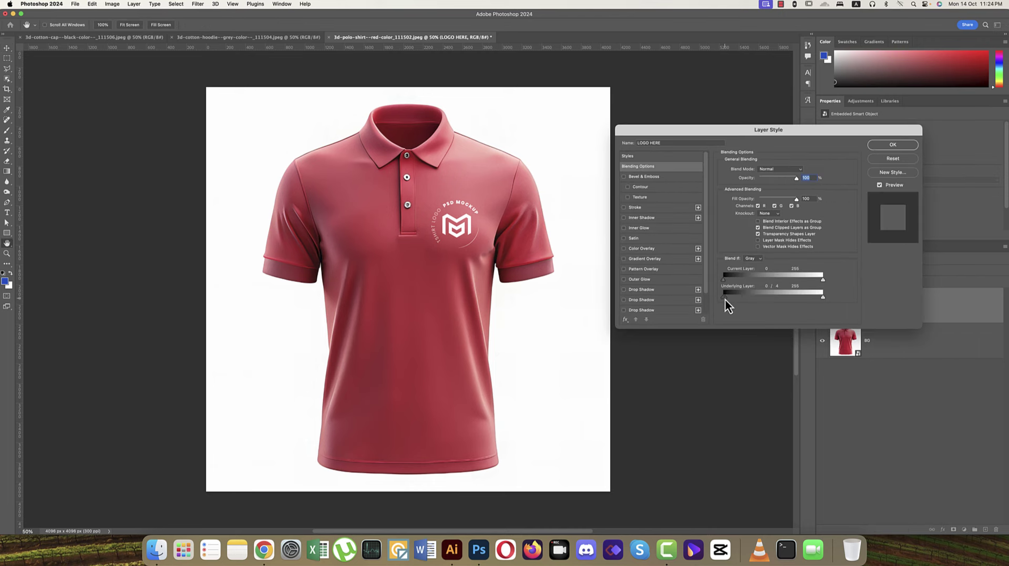
{"action": "left_click_drag", "start_coordinate": [725, 297], "coordinate": [746, 300]}
{"action": "left_click_drag", "start_coordinate": [724, 297], "coordinate": [795, 297]}
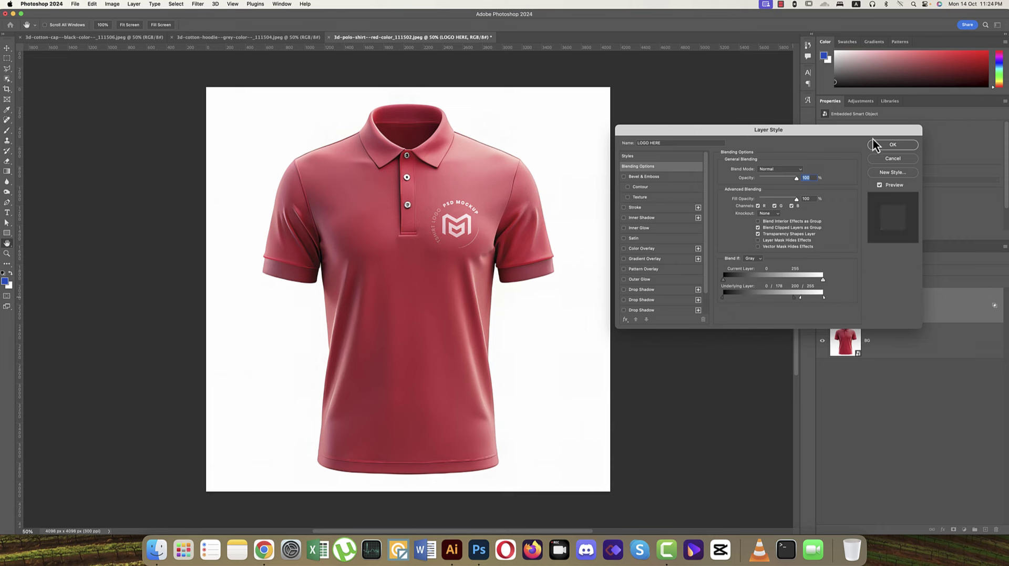
{"action": "left_click", "coordinate": [888, 145]}
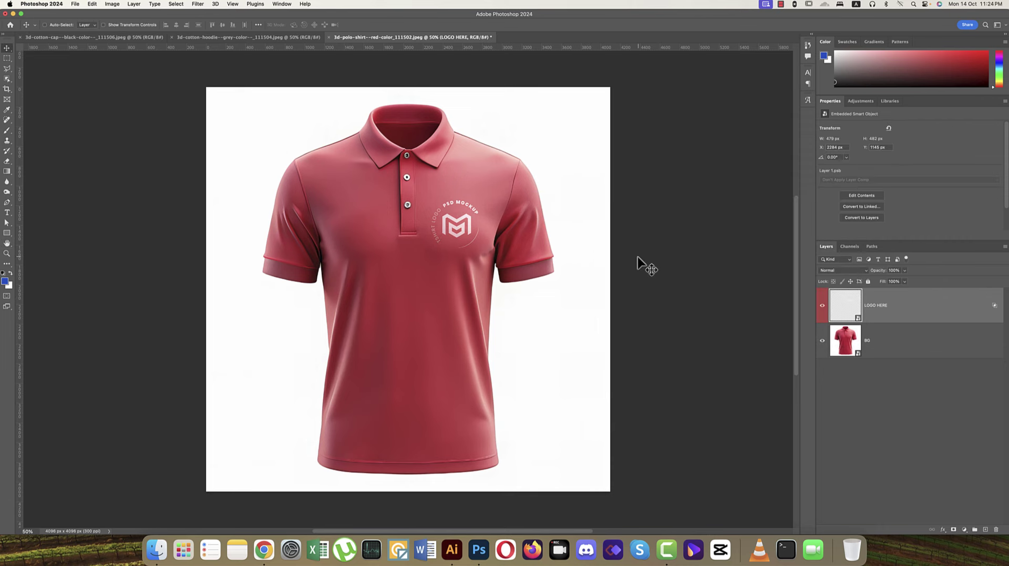
Save the polo document in Photoshop format as polo shirt mockup.psd, and close it
{"action": "key", "text": "super+shift+s"}
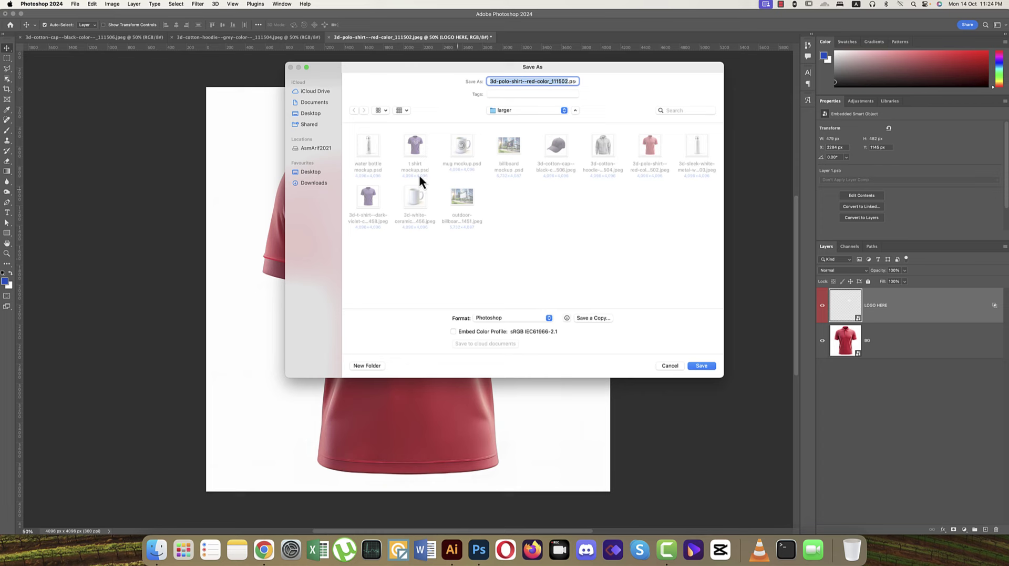
{"action": "type", "text": "polo sh"}
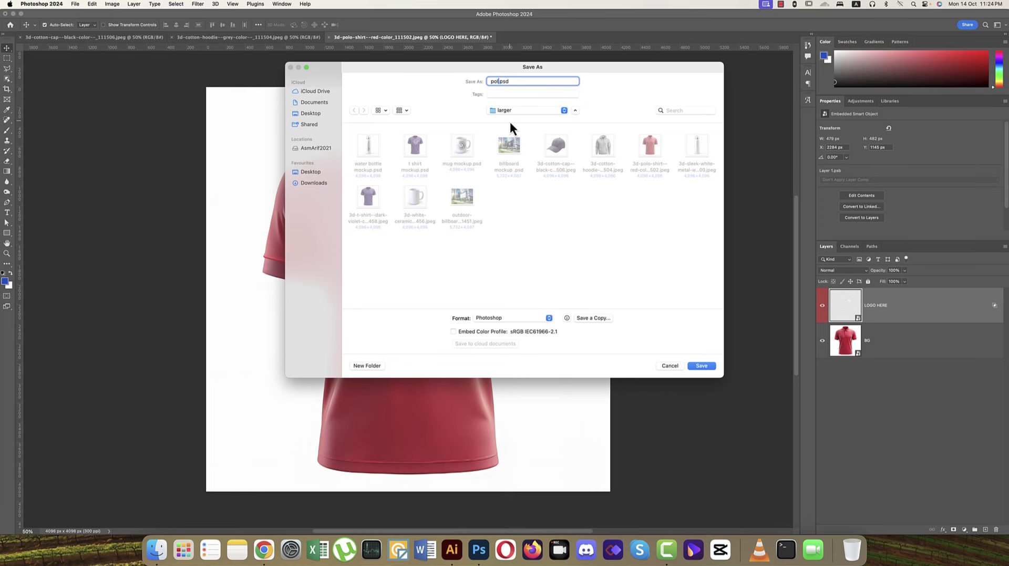
{"action": "type", "text": "irt mockup"}
{"action": "key", "text": "Return"}
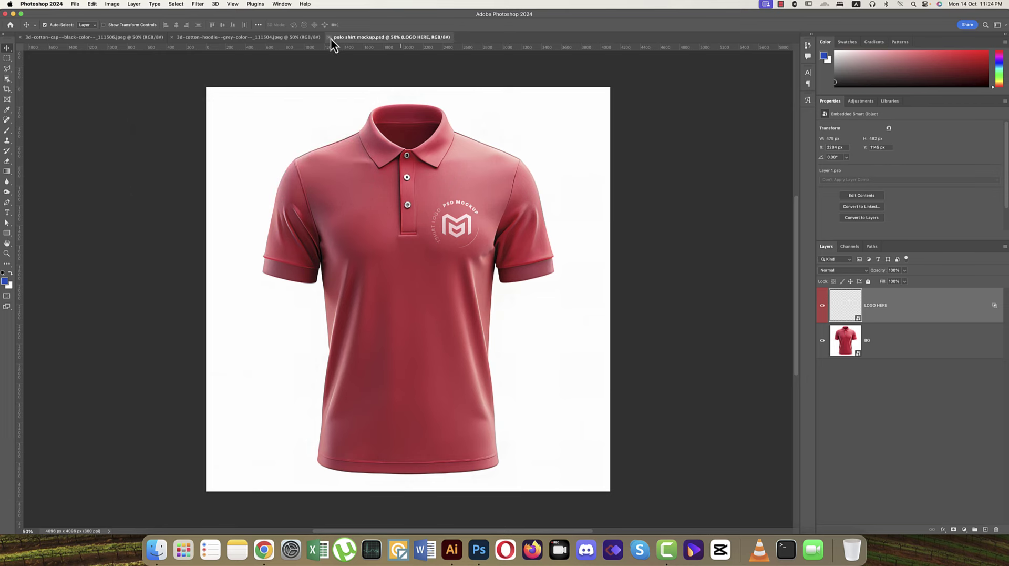
{"action": "left_click", "coordinate": [330, 37]}
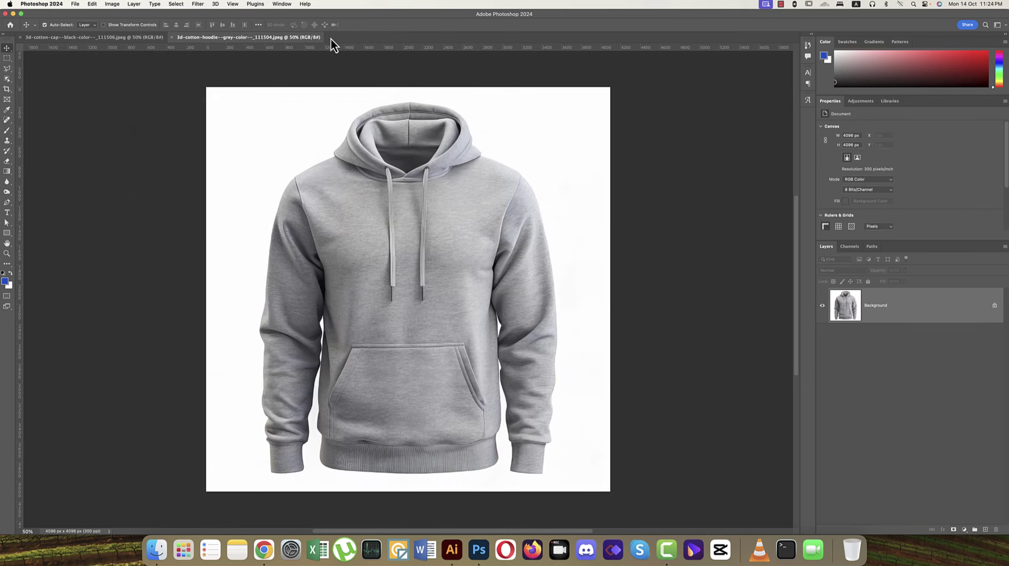
Unlock the grey hoodie's background layer, convert it to a smart object and rename it BG
{"action": "left_click", "coordinate": [995, 305]}
{"action": "right_click", "coordinate": [970, 307]}
{"action": "left_click", "coordinate": [944, 287]}
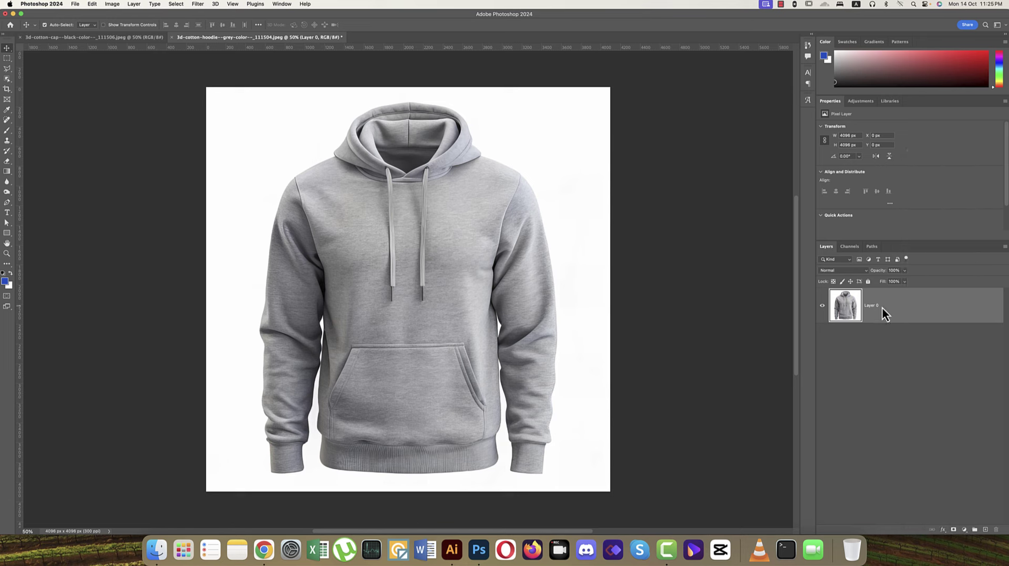
{"action": "double_click", "coordinate": [871, 304]}
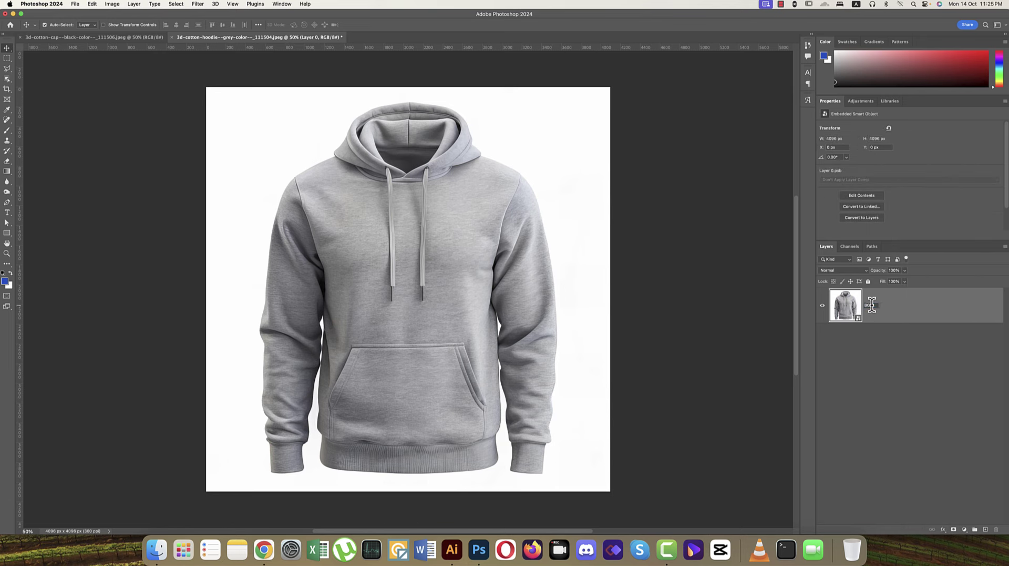
{"action": "key", "text": "Return"}
Paste the circular logo as pixels and scale it to about 1275 px wide, centred on the hoodie's chest above the pocket
{"action": "key", "text": "super+v"}
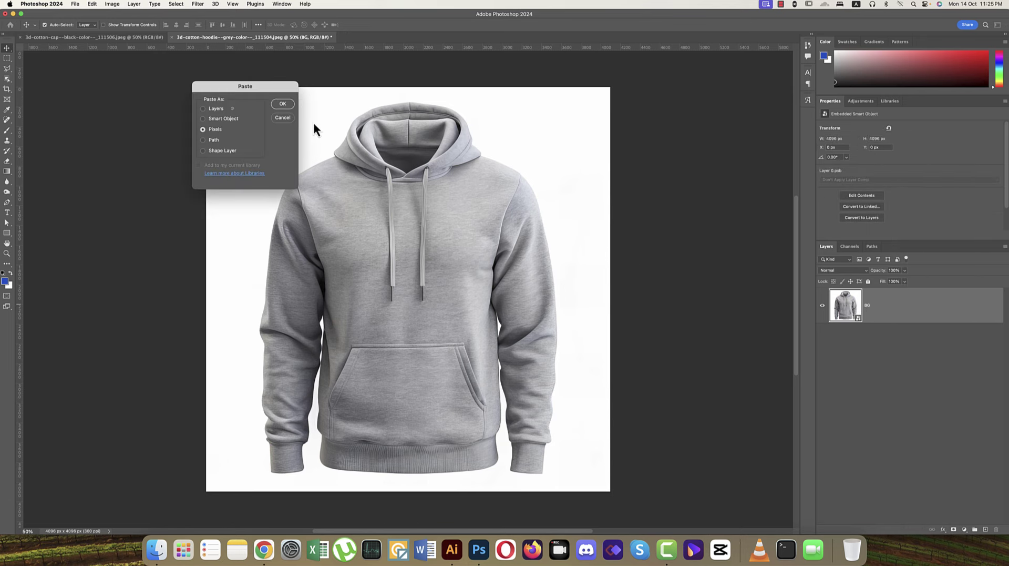
{"action": "left_click", "coordinate": [283, 104]}
{"action": "left_click_drag", "start_coordinate": [548, 287], "coordinate": [442, 268]}
{"action": "key", "text": "Return"}
Convert the hoodie's logo layer to a smart object and apply a dark Color Overlay at 100% opacity
{"action": "right_click", "coordinate": [913, 317]}
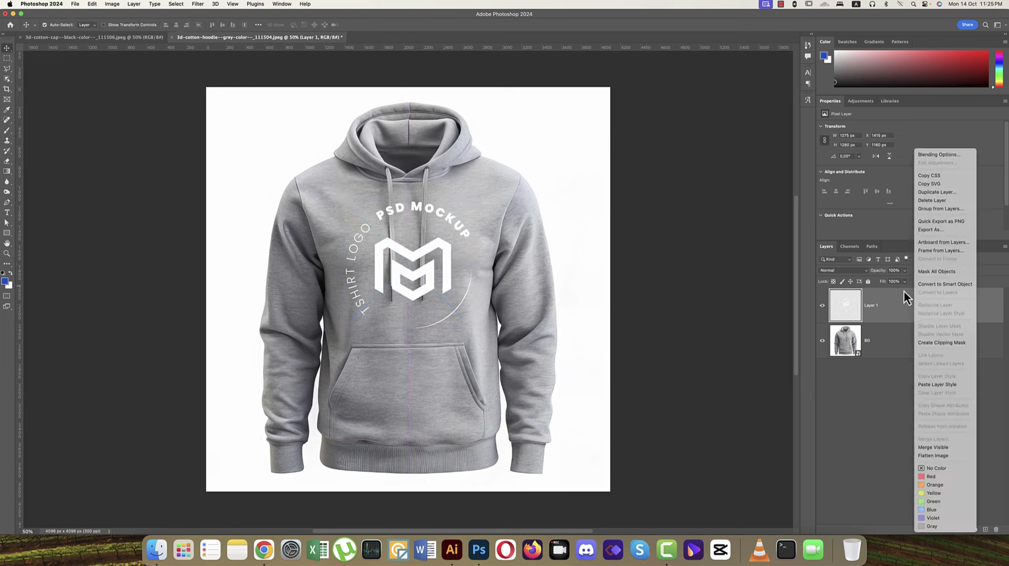
{"action": "left_click", "coordinate": [929, 284]}
{"action": "right_click", "coordinate": [903, 303]}
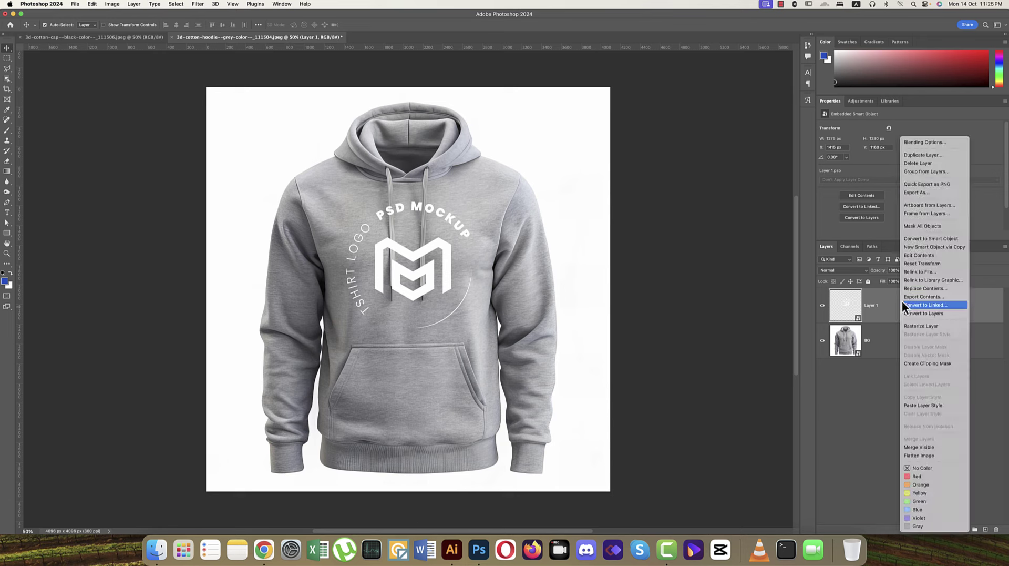
{"action": "left_click", "coordinate": [913, 143]}
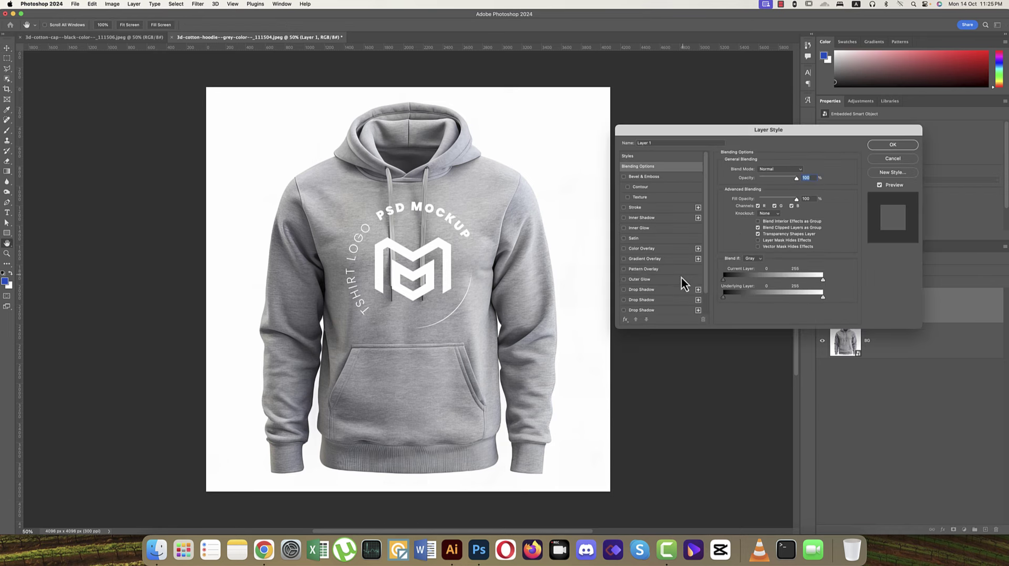
{"action": "left_click", "coordinate": [642, 250]}
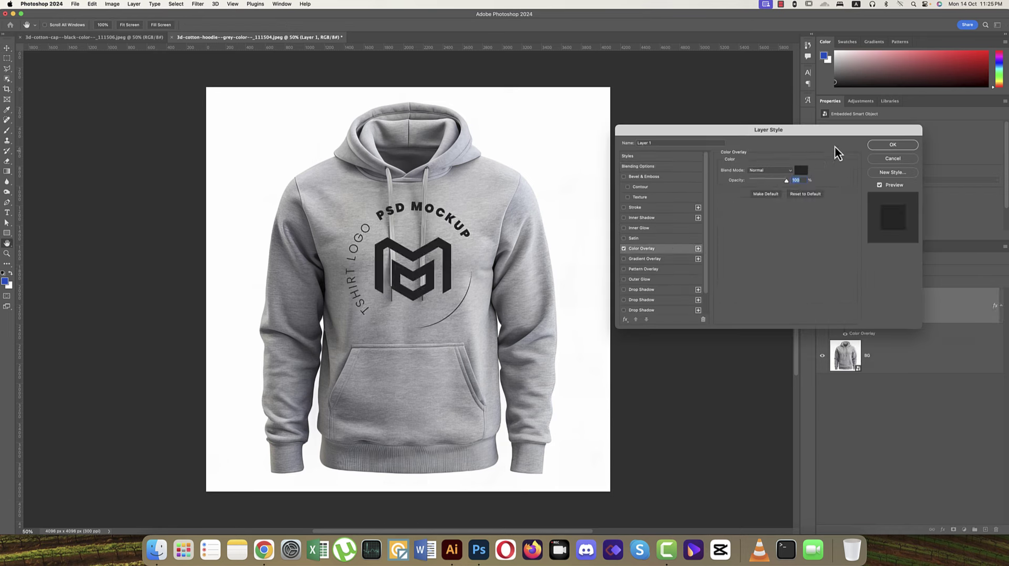
{"action": "left_click", "coordinate": [893, 146]}
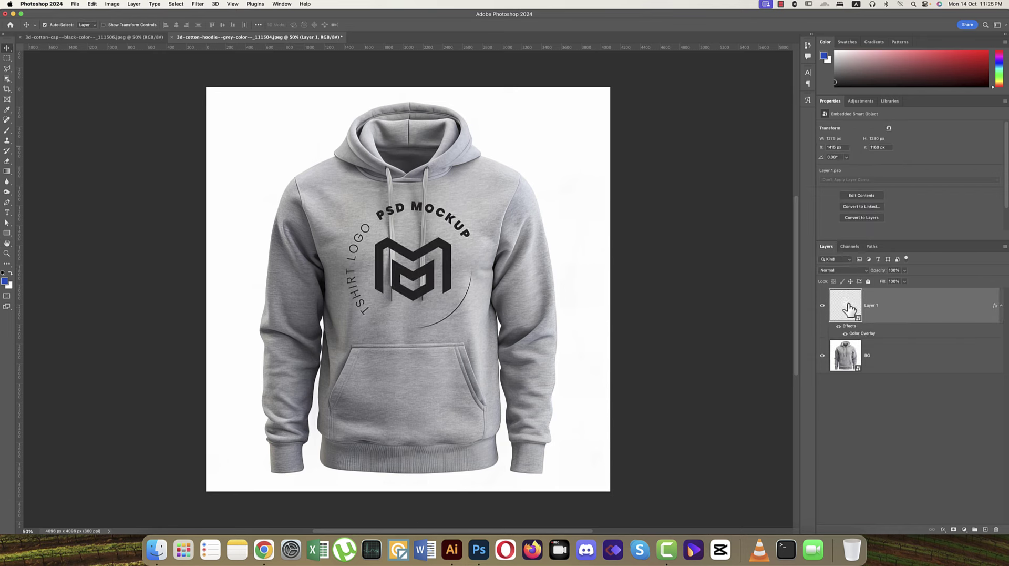
Blend the hoodie logo into the fabric with Blend If, splitting the underlying layer's white slider to about 121
{"action": "right_click", "coordinate": [939, 318]}
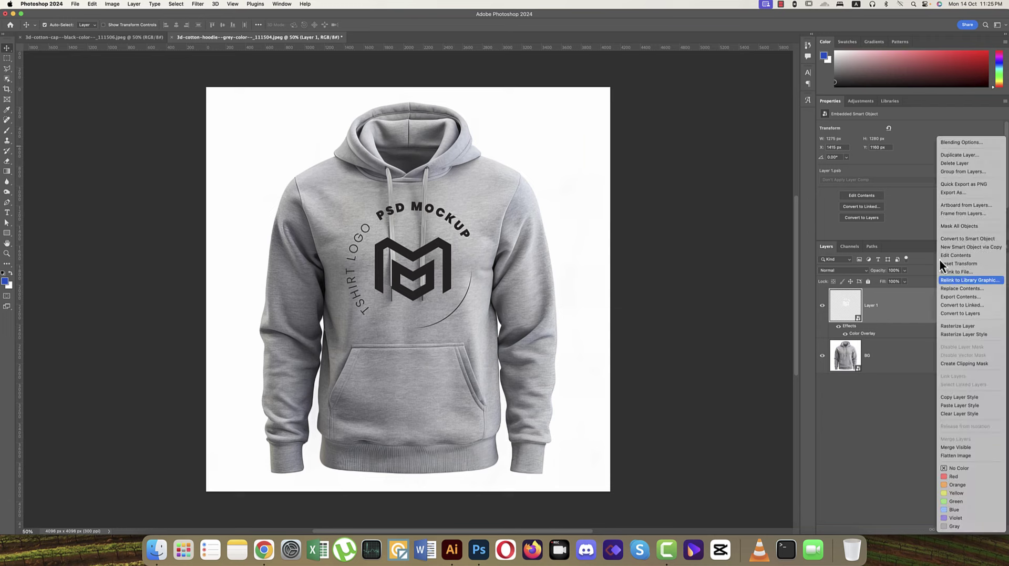
{"action": "left_click", "coordinate": [951, 143]}
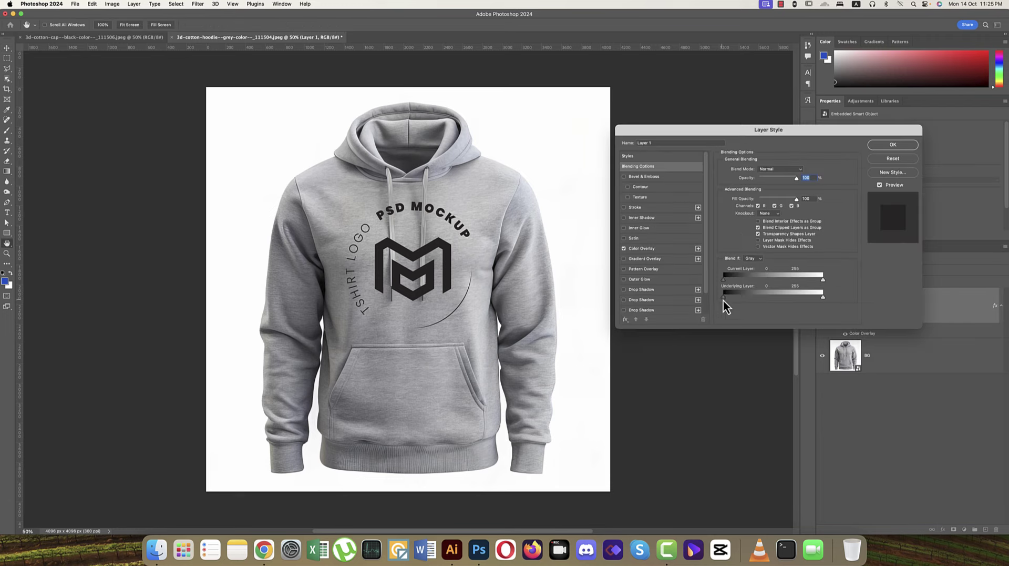
{"action": "left_click_drag", "start_coordinate": [744, 297], "coordinate": [724, 297]}
{"action": "left_click_drag", "start_coordinate": [822, 297], "coordinate": [770, 295]}
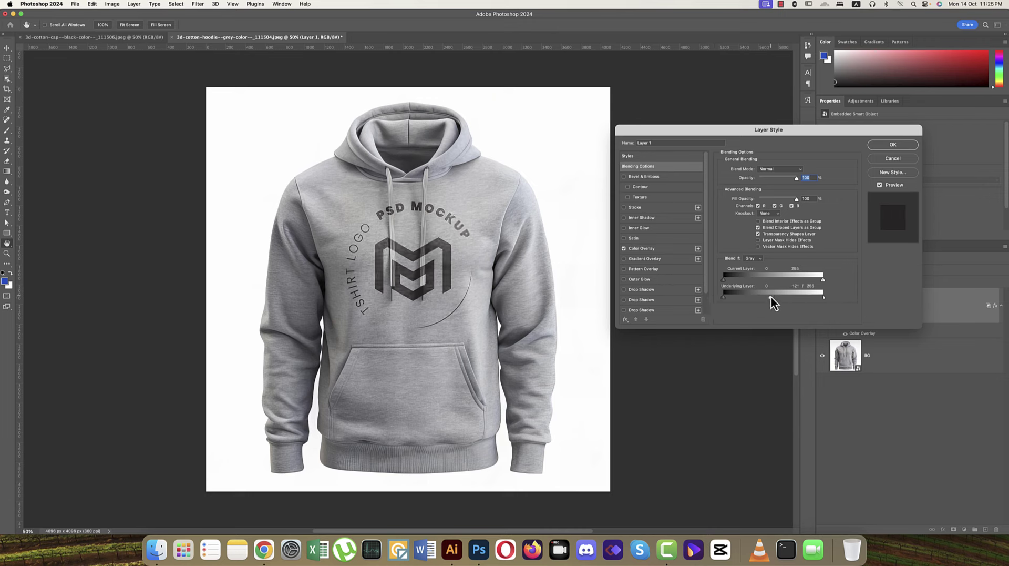
{"action": "left_click", "coordinate": [888, 148]}
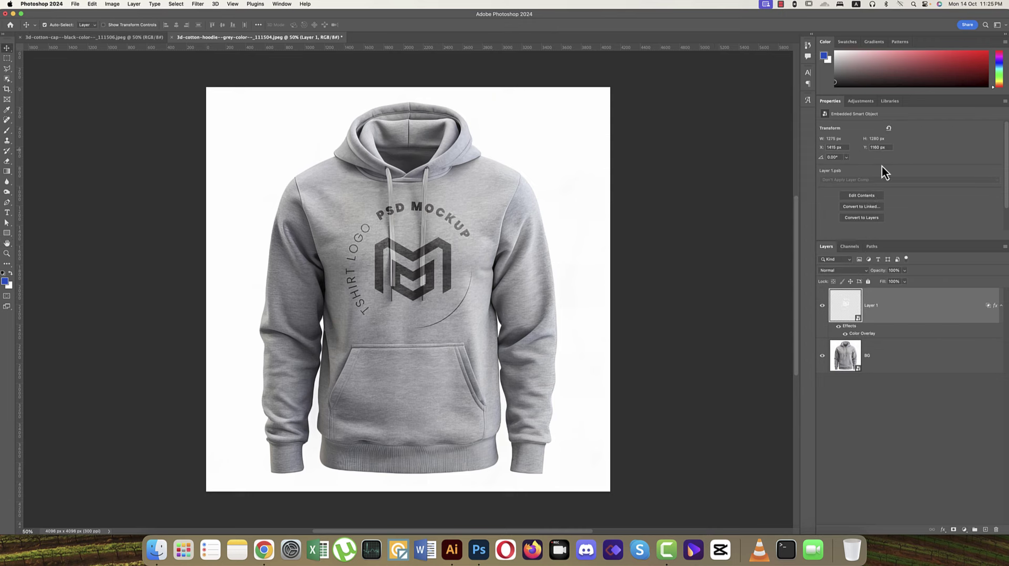
Hide the hoodie's logo layer to expose the drawstrings, and select the BG layer
{"action": "left_click", "coordinate": [823, 308]}
{"action": "scroll", "coordinate": [385, 268], "scroll_direction": "up", "scroll_amount": 5}
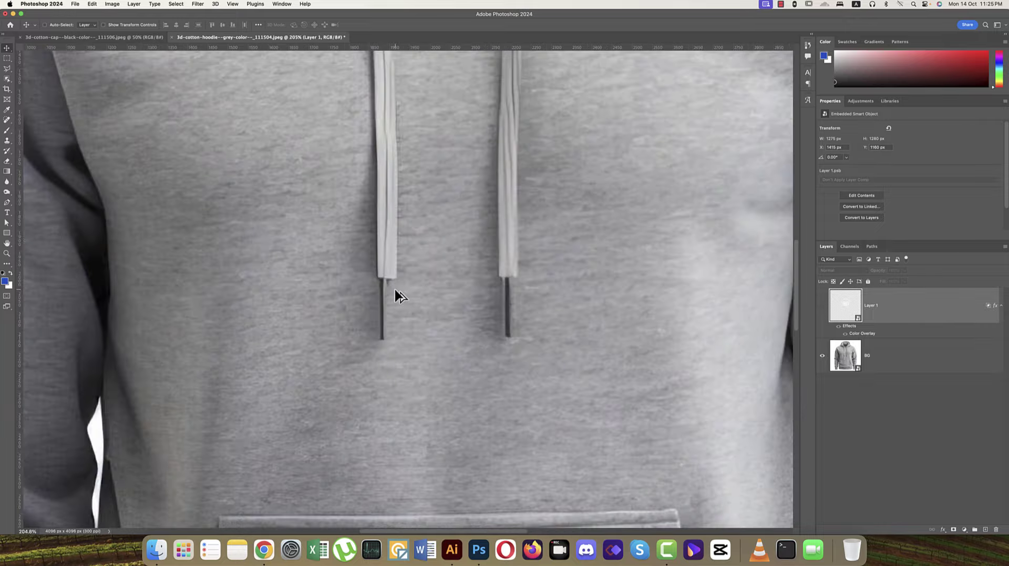
{"action": "scroll", "coordinate": [395, 296], "scroll_direction": "down", "scroll_amount": 3}
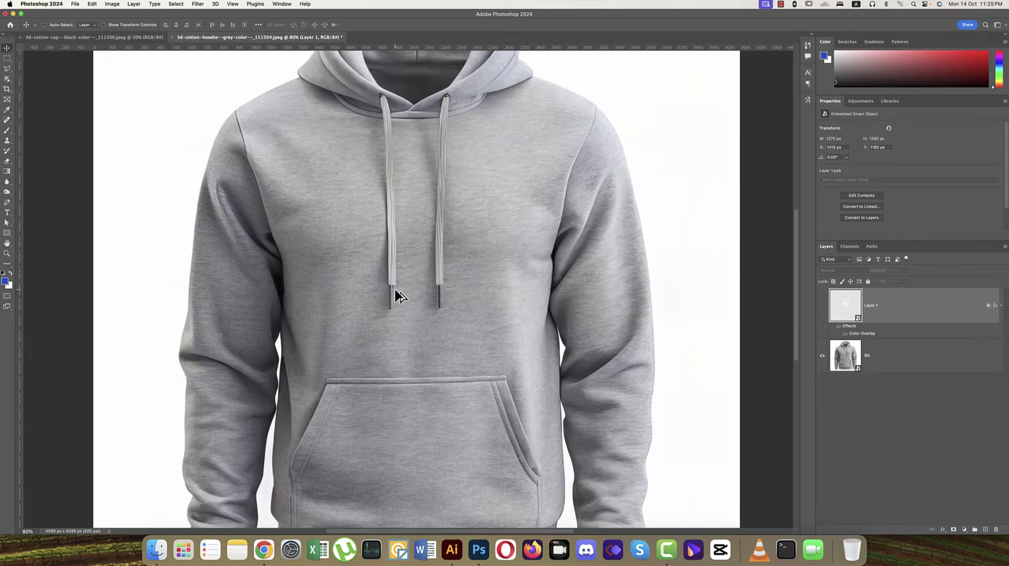
{"action": "left_click", "coordinate": [890, 363]}
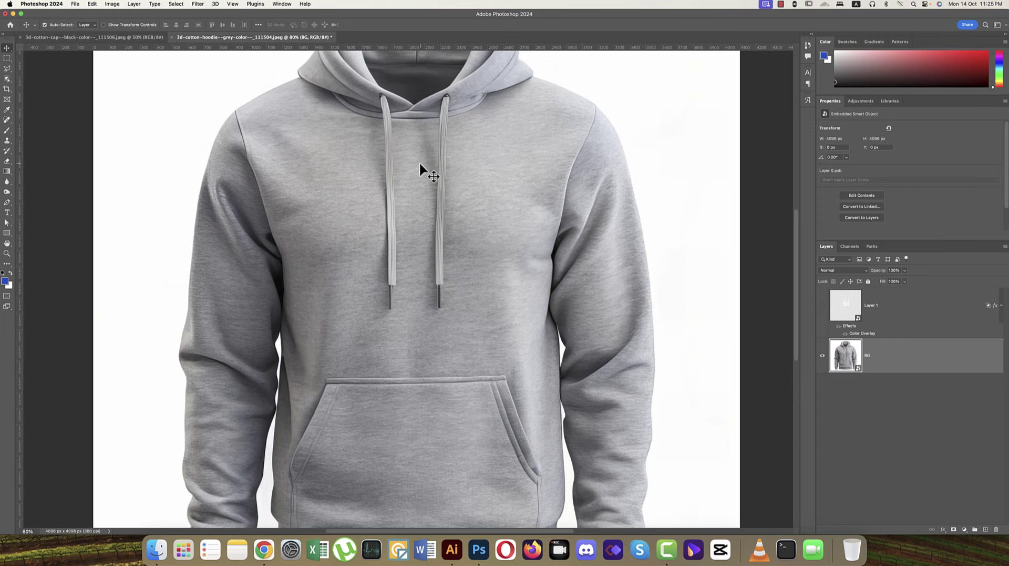
{"action": "left_click", "coordinate": [8, 79]}
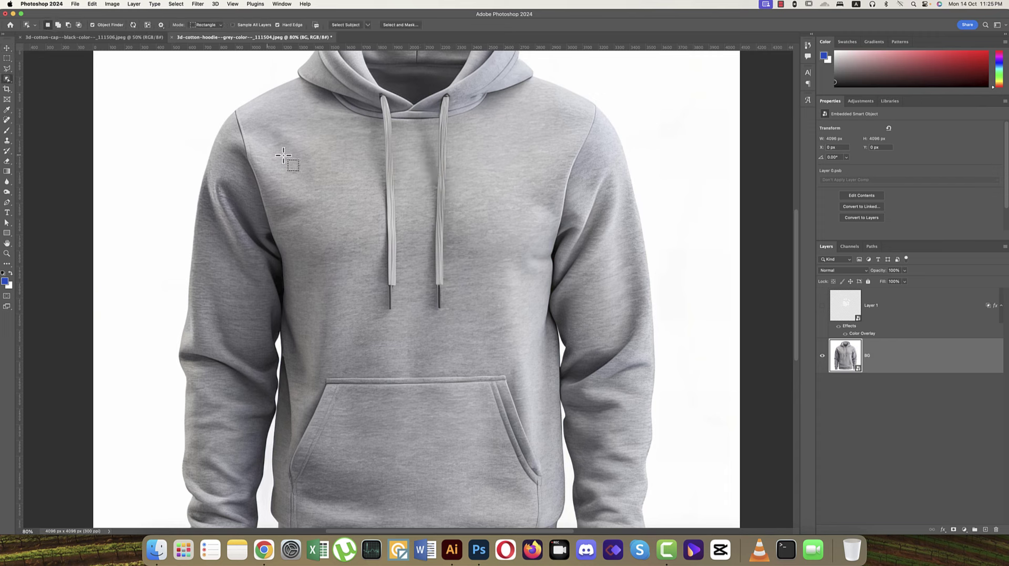
{"action": "left_click_drag", "start_coordinate": [361, 134], "coordinate": [472, 327]}
{"action": "key", "text": "super+d"}
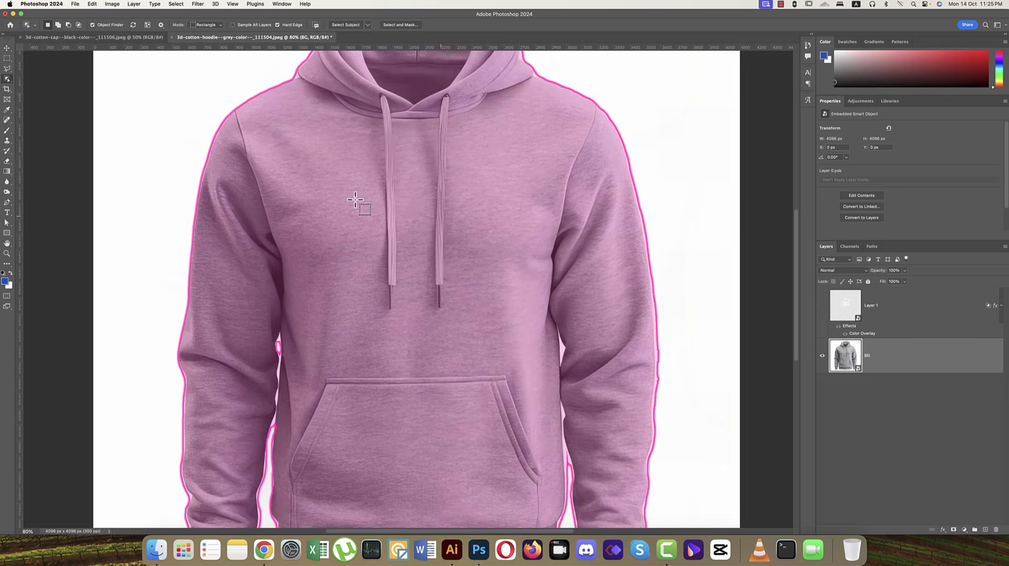
{"action": "left_click", "coordinate": [6, 48]}
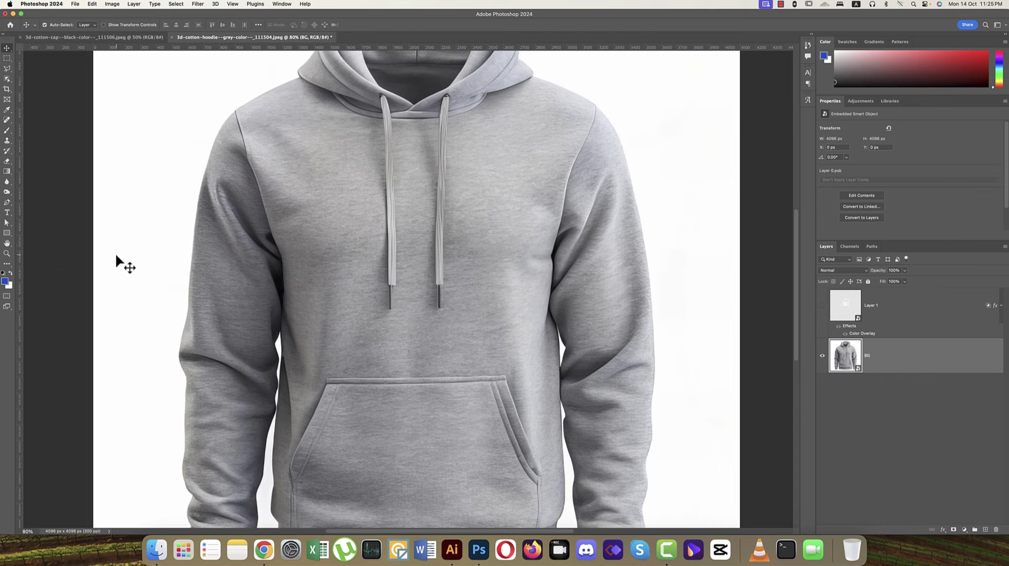
Trace the outer edge of the hoodie's left drawstring with the Pen tool, from its eyelet down to the dark tip
{"action": "key", "text": "p"}
{"action": "left_click", "coordinate": [385, 145]}
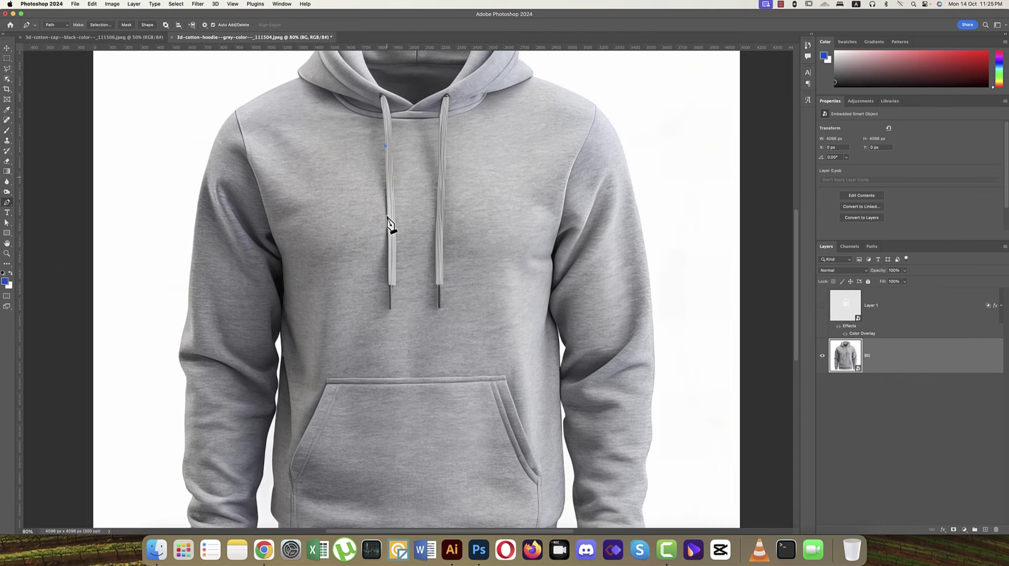
{"action": "scroll", "coordinate": [392, 291], "scroll_direction": "up", "scroll_amount": 6}
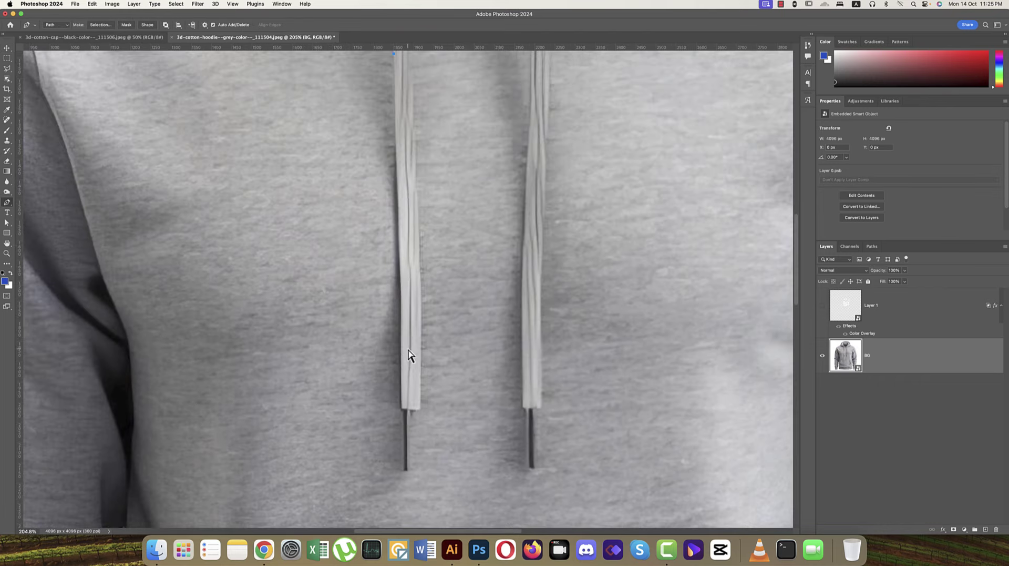
{"action": "key", "text": "h"}
{"action": "left_click_drag", "start_coordinate": [419, 354], "coordinate": [411, 289]}
{"action": "left_click", "coordinate": [389, 104]}
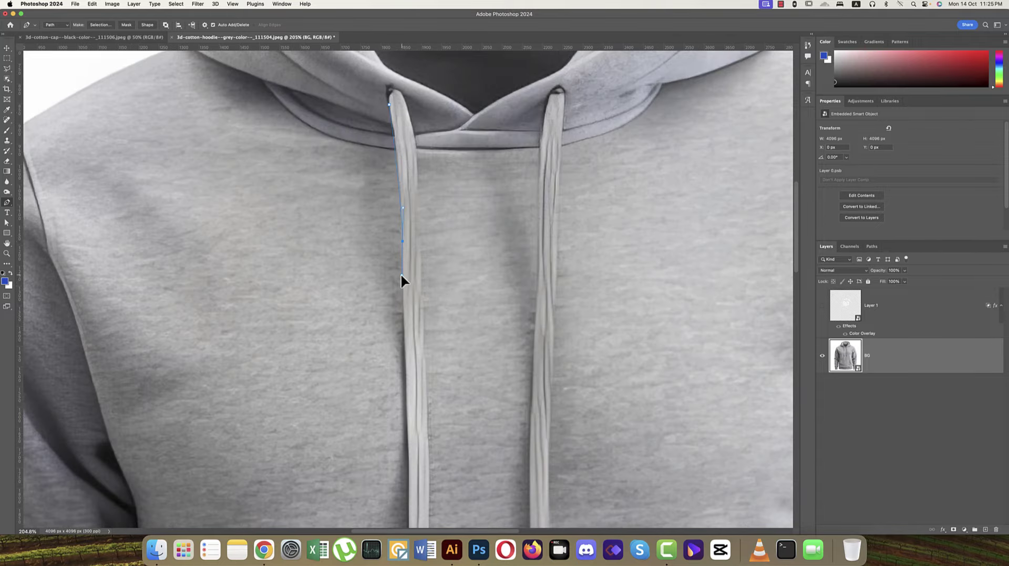
{"action": "left_click", "coordinate": [400, 273]}
{"action": "left_click_drag", "start_coordinate": [444, 405], "coordinate": [456, 257]}
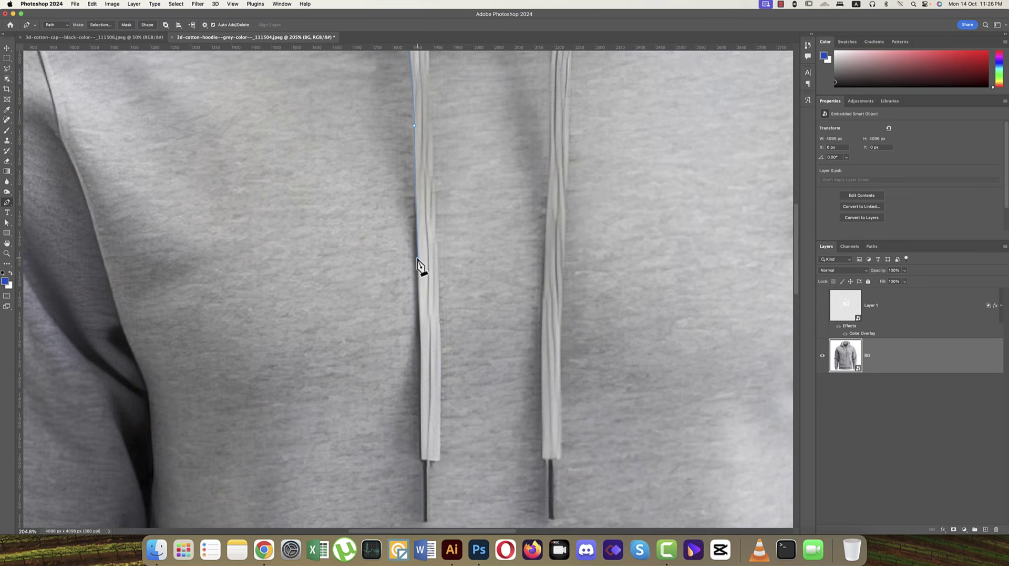
{"action": "left_click", "coordinate": [420, 383]}
{"action": "scroll", "coordinate": [428, 405], "scroll_direction": "down", "scroll_amount": 3}
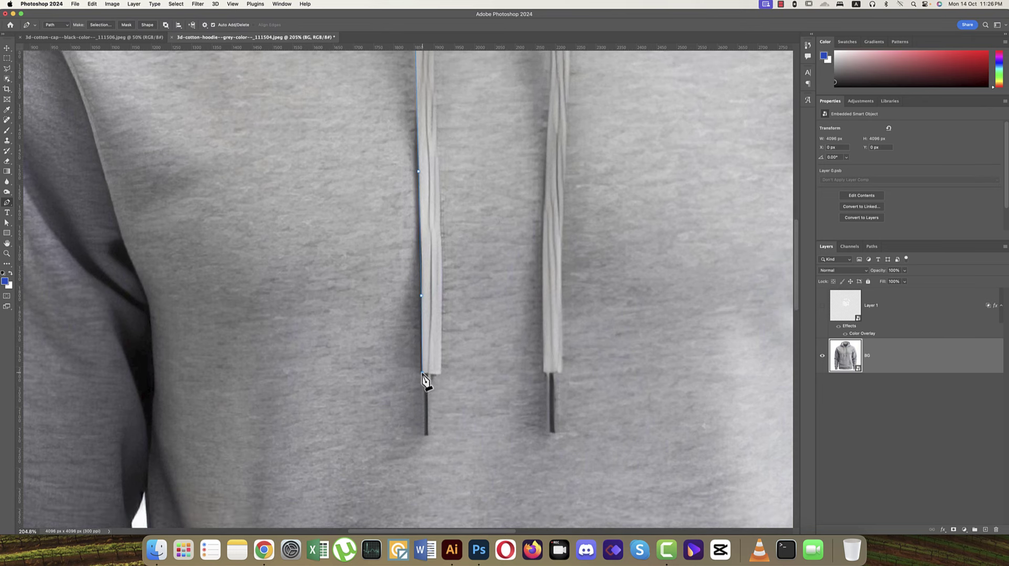
{"action": "left_click", "coordinate": [422, 373]}
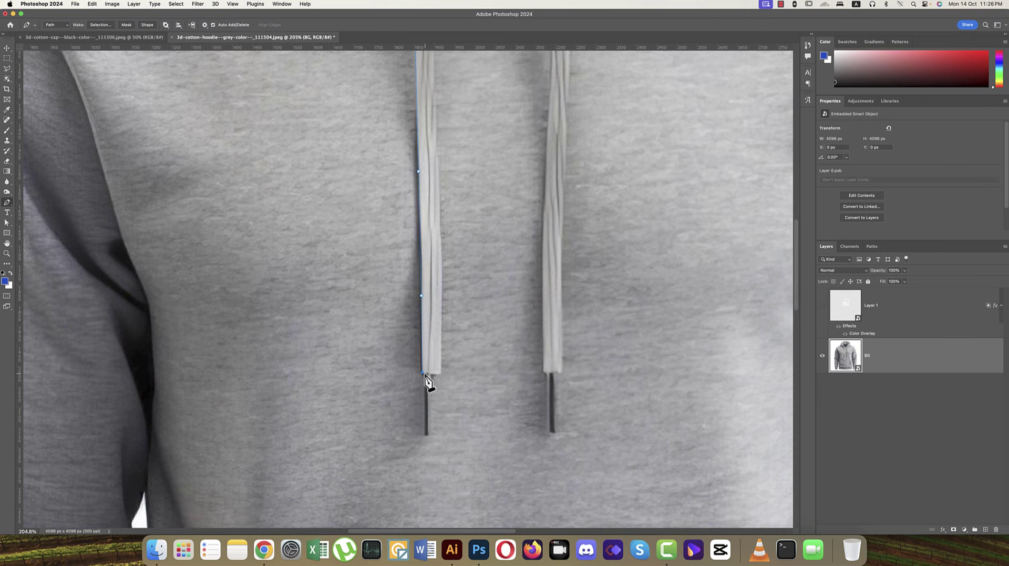
{"action": "left_click", "coordinate": [425, 435]}
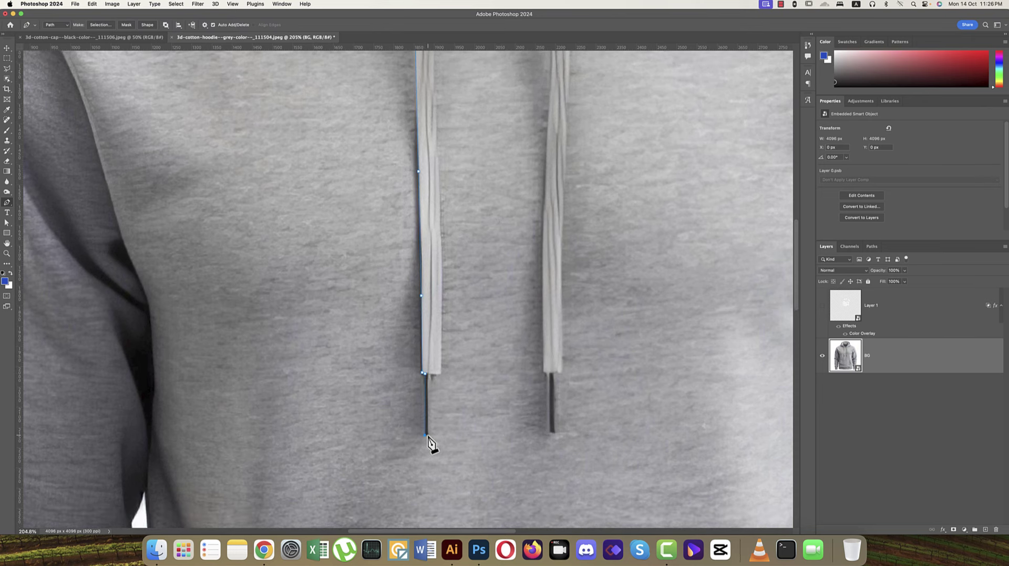
Continue the path up the left drawstring's inner edge and close it at the starting point by the eyelet
{"action": "left_click", "coordinate": [440, 373]}
{"action": "scroll", "coordinate": [444, 378], "scroll_direction": "up", "scroll_amount": 3}
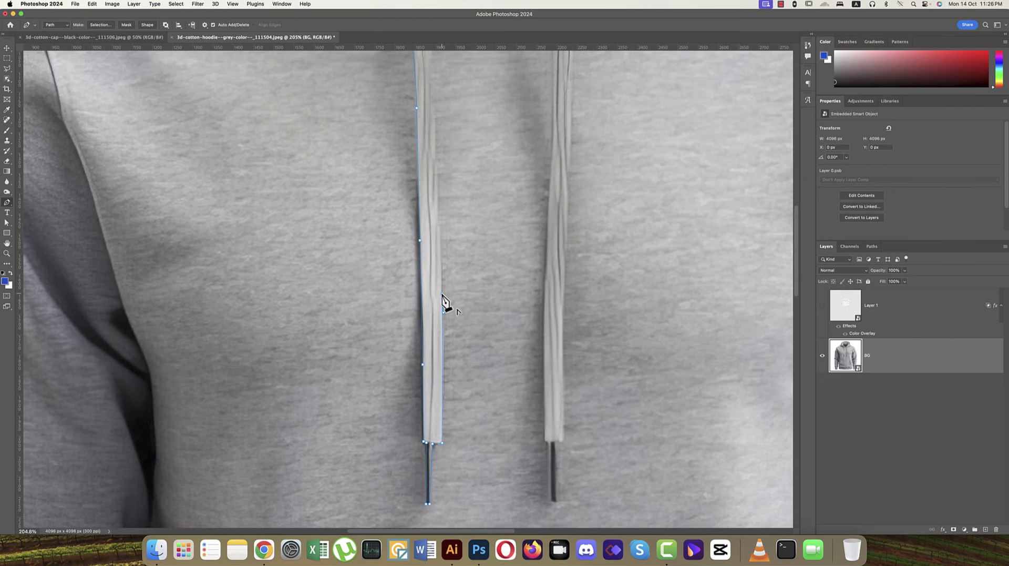
{"action": "left_click_drag", "start_coordinate": [430, 307], "coordinate": [428, 425]}
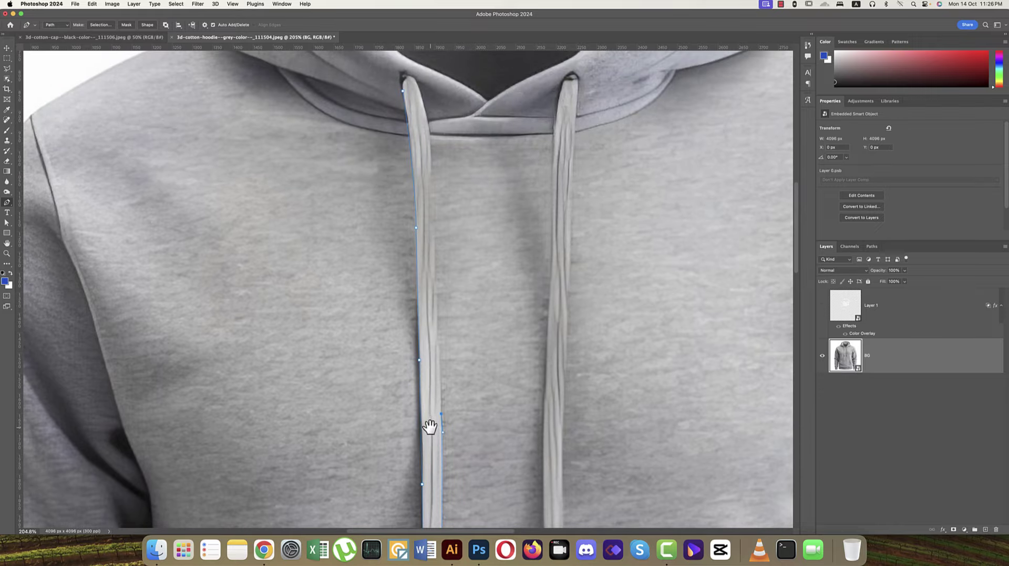
{"action": "left_click", "coordinate": [436, 289]}
{"action": "left_click_drag", "start_coordinate": [415, 79], "coordinate": [401, 76]}
{"action": "key", "text": "super+z"}
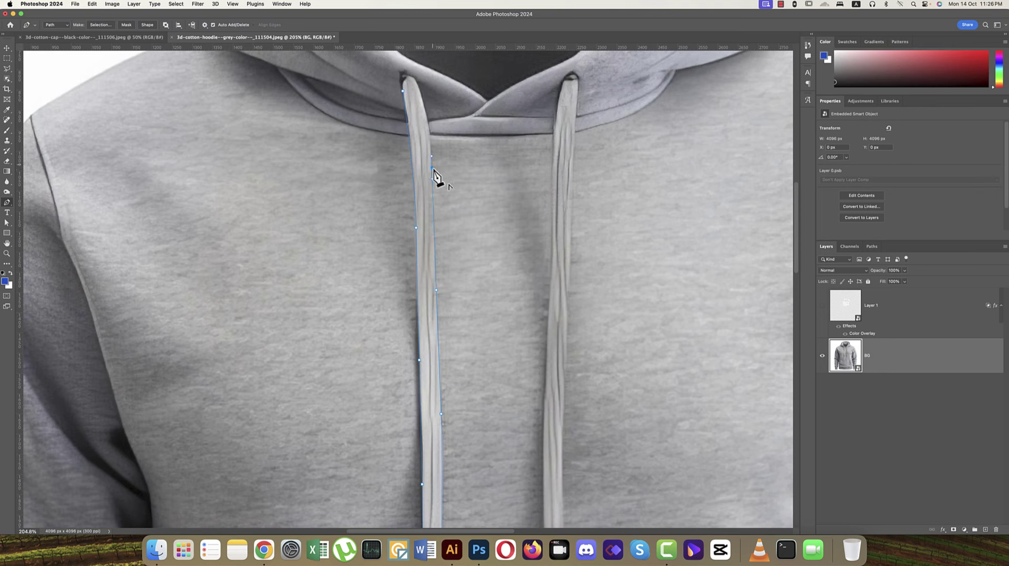
{"action": "left_click", "coordinate": [432, 167]}
{"action": "left_click_drag", "start_coordinate": [409, 76], "coordinate": [390, 69]}
{"action": "left_click", "coordinate": [404, 91]}
Turn the left drawstring's path into a selection and copy it to a new layer placed above the logo layer
{"action": "right_click", "coordinate": [411, 99]}
{"action": "left_click", "coordinate": [426, 139]}
{"action": "left_click", "coordinate": [410, 98]}
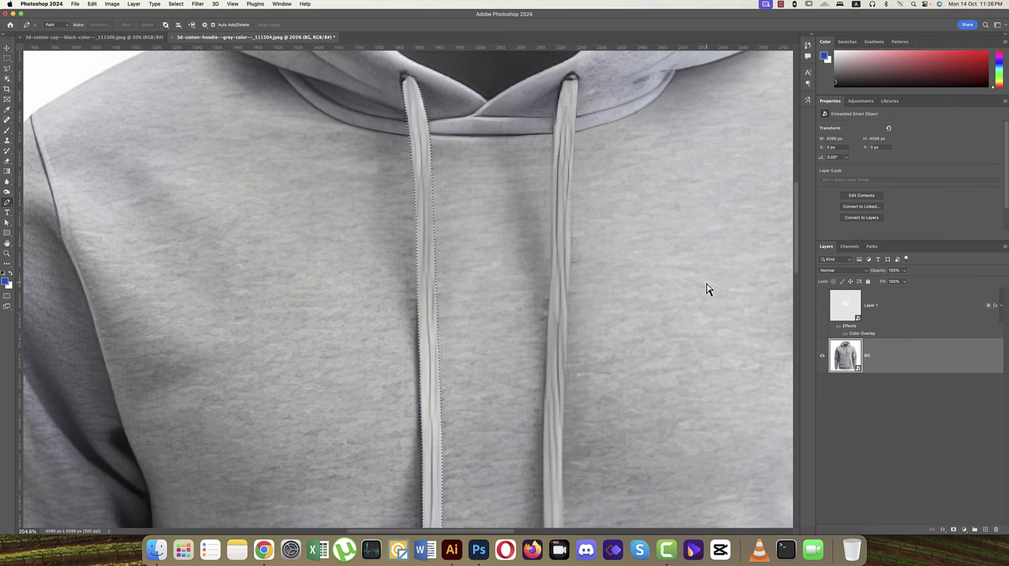
{"action": "key", "text": "ctrl+j"}
{"action": "left_click_drag", "start_coordinate": [886, 363], "coordinate": [882, 306]}
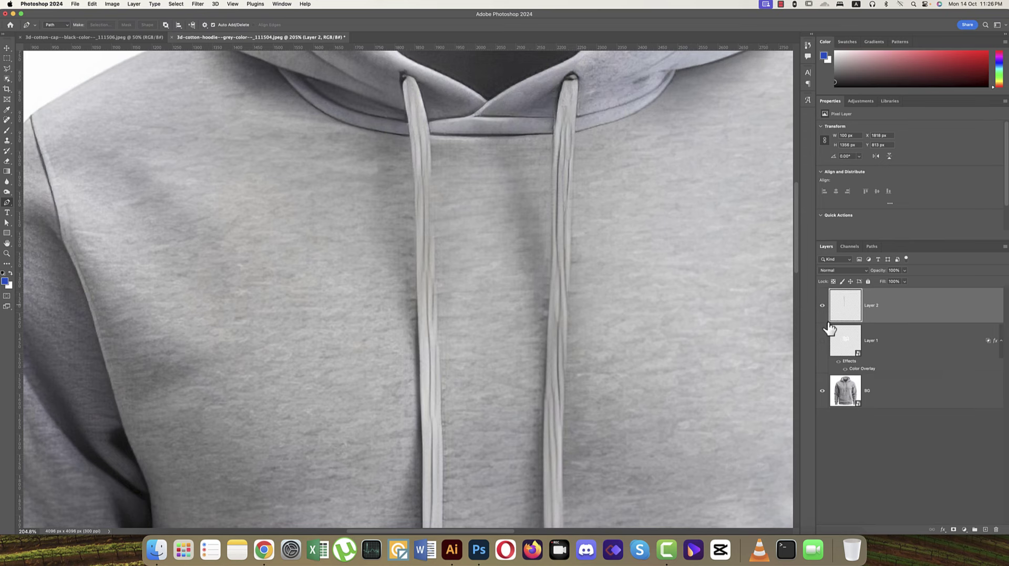
{"action": "left_click", "coordinate": [823, 341]}
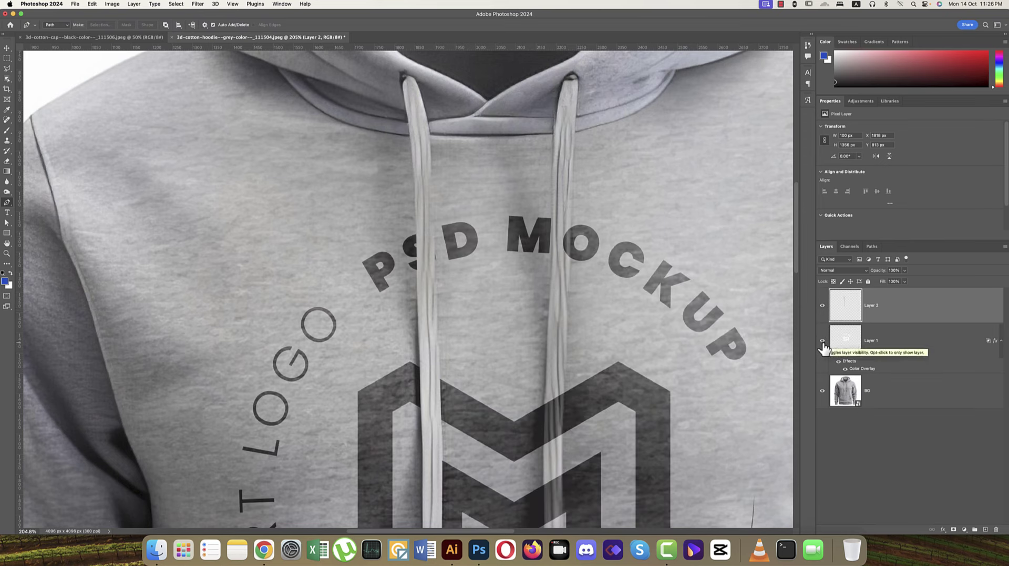
{"action": "left_click", "coordinate": [823, 342]}
On the BG layer, trace the inner edge of the right drawstring with the Pen tool, from eyelet to dark tip
{"action": "left_click", "coordinate": [899, 400]}
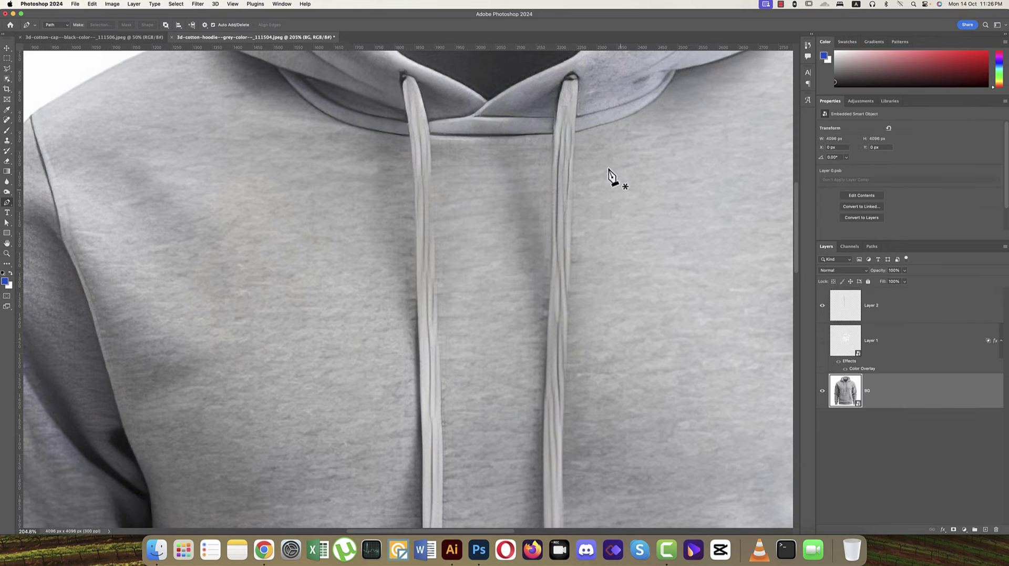
{"action": "left_click", "coordinate": [565, 82]}
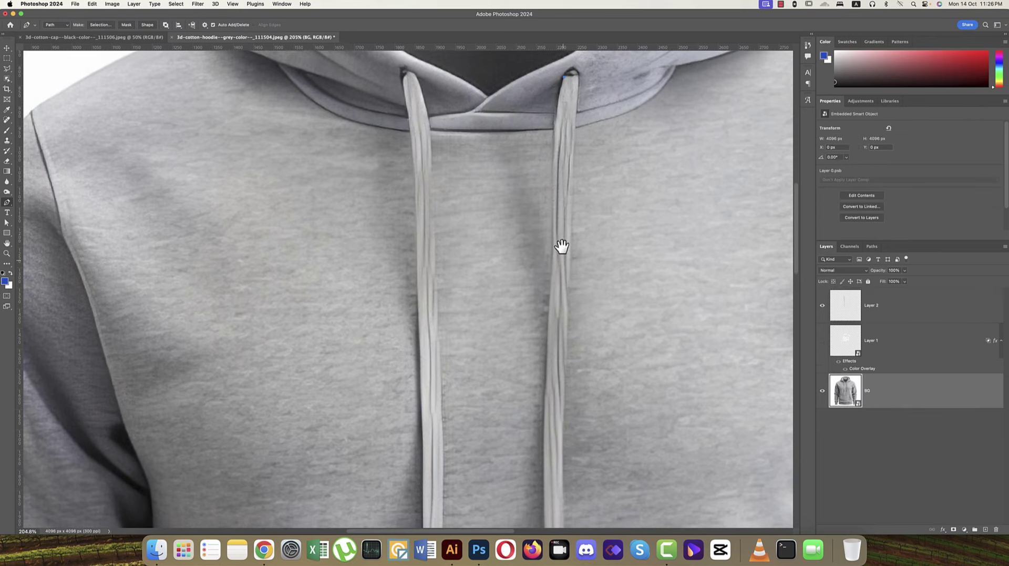
{"action": "left_click_drag", "start_coordinate": [561, 246], "coordinate": [562, 214]}
{"action": "left_click", "coordinate": [551, 126]}
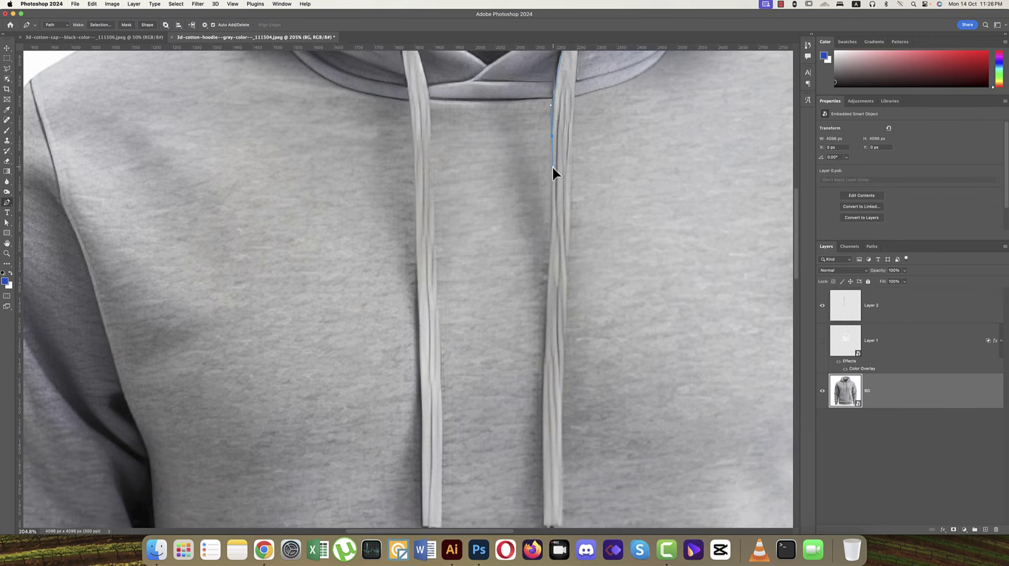
{"action": "scroll", "coordinate": [560, 277], "scroll_direction": "down", "scroll_amount": 2}
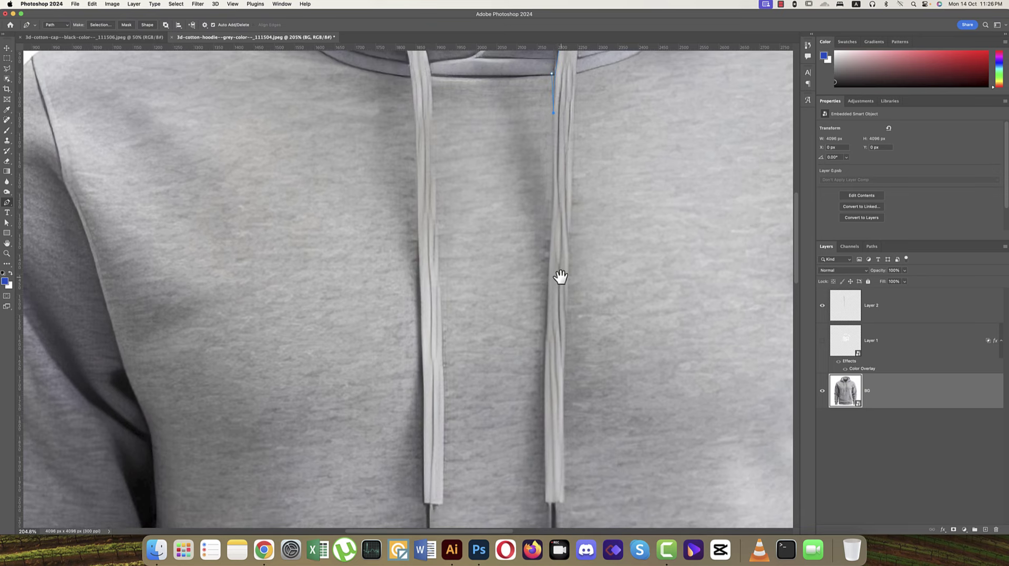
{"action": "left_click", "coordinate": [546, 331]}
{"action": "scroll", "coordinate": [550, 390], "scroll_direction": "down", "scroll_amount": 4}
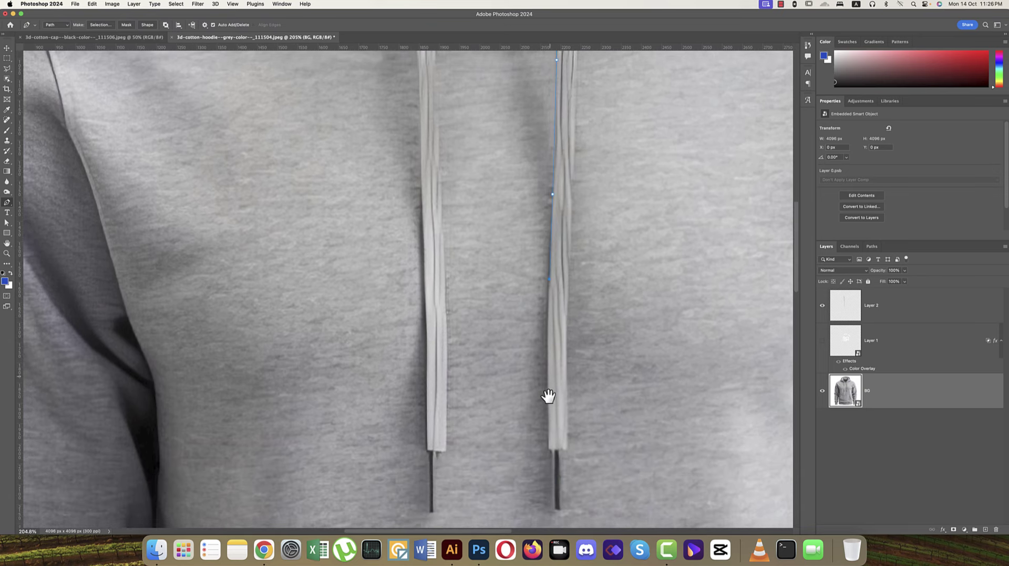
{"action": "left_click", "coordinate": [547, 441]}
{"action": "left_click", "coordinate": [550, 450]}
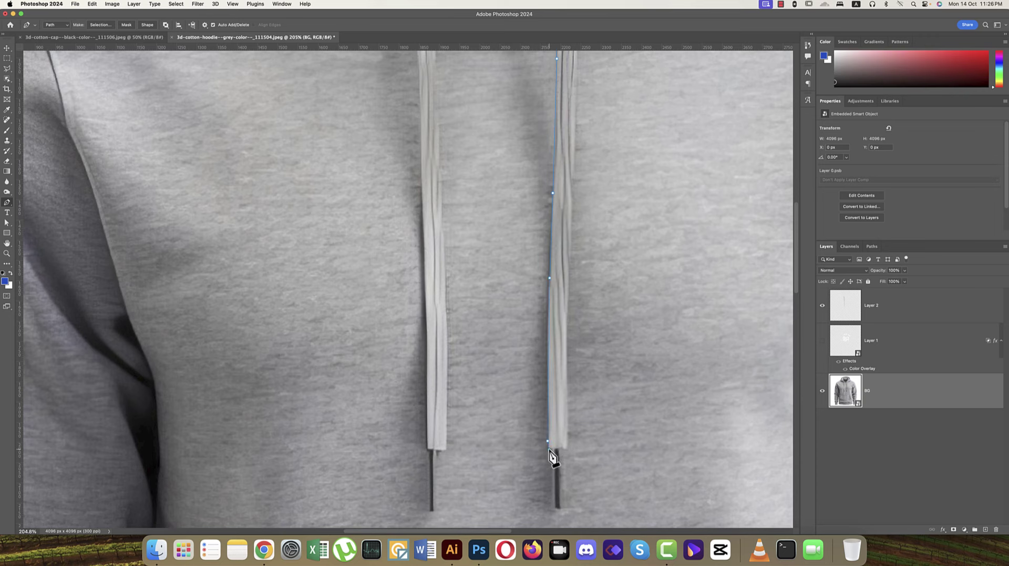
{"action": "left_click", "coordinate": [555, 508]}
{"action": "left_click", "coordinate": [560, 509]}
Continue the path up the right drawstring's outer edge and close it at its starting point
{"action": "left_click_drag", "start_coordinate": [563, 252], "coordinate": [557, 433]}
{"action": "left_click", "coordinate": [569, 299]}
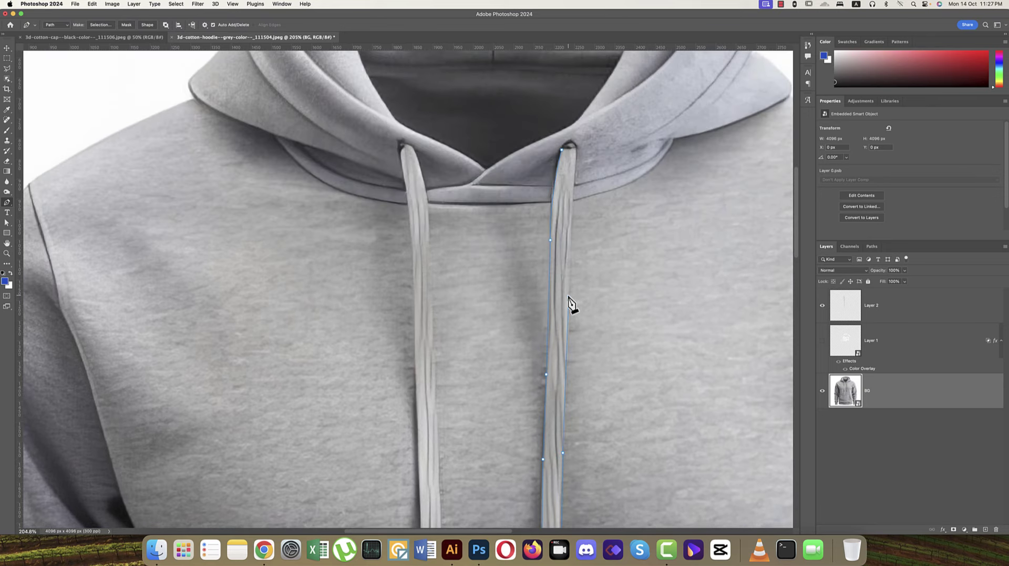
{"action": "left_click_drag", "start_coordinate": [576, 146], "coordinate": [579, 133]}
{"action": "left_click", "coordinate": [576, 148], "text": "alt"}
{"action": "left_click", "coordinate": [564, 152]}
Turn the right drawstring's path into a selection with 0 px feather and copy it to a new layer above the logo layer
{"action": "right_click", "coordinate": [566, 163]}
{"action": "left_click", "coordinate": [577, 203]}
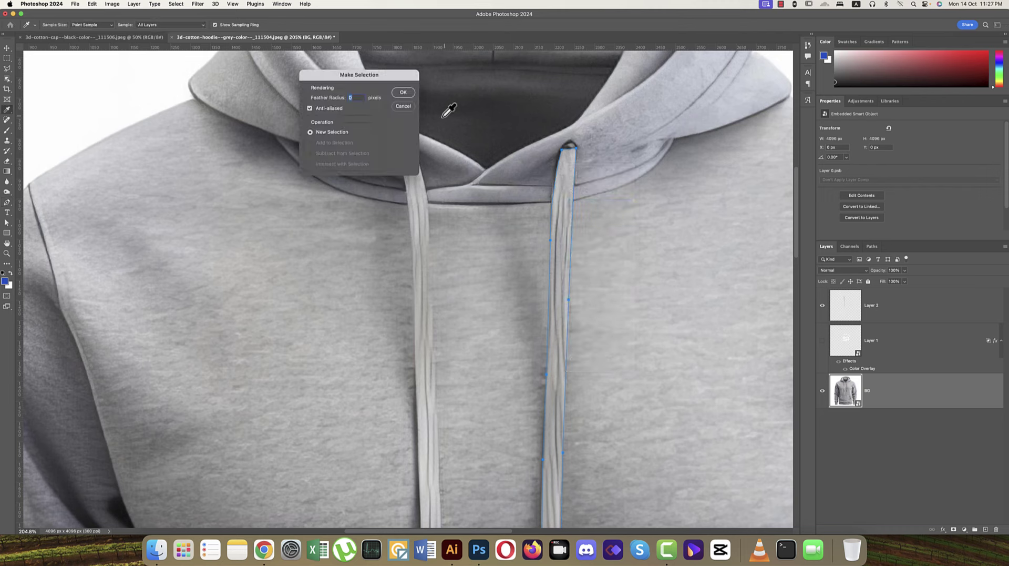
{"action": "left_click", "coordinate": [404, 95]}
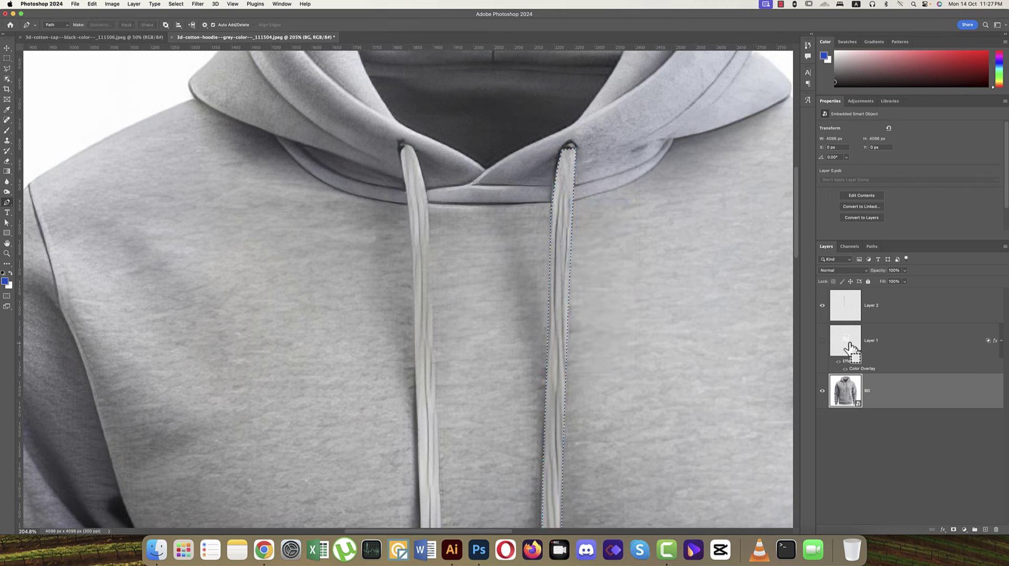
{"action": "key", "text": "ctrl+j"}
{"action": "left_click_drag", "start_coordinate": [874, 376], "coordinate": [892, 331]}
Merge the two drawstring layers into one and rename it "ribbon"
{"action": "left_click", "coordinate": [894, 311], "text": "shift"}
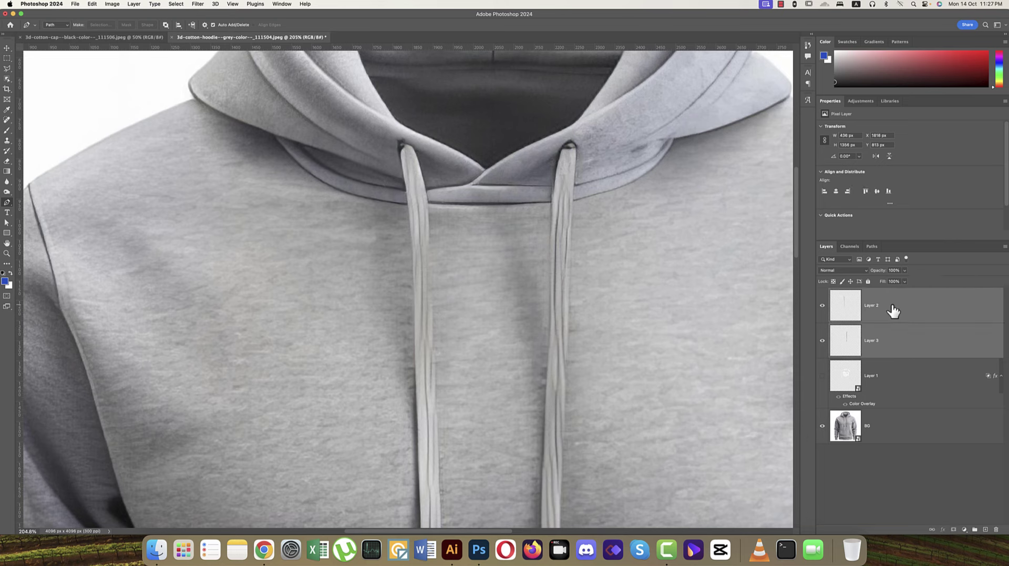
{"action": "key", "text": "ctrl+e"}
{"action": "right_click", "coordinate": [892, 305]}
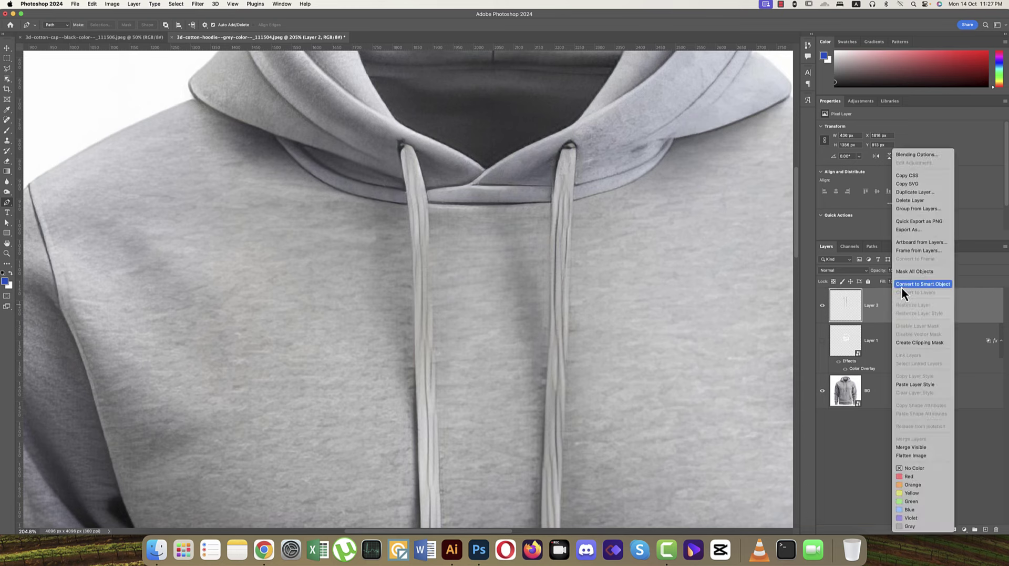
{"action": "left_click", "coordinate": [869, 308]}
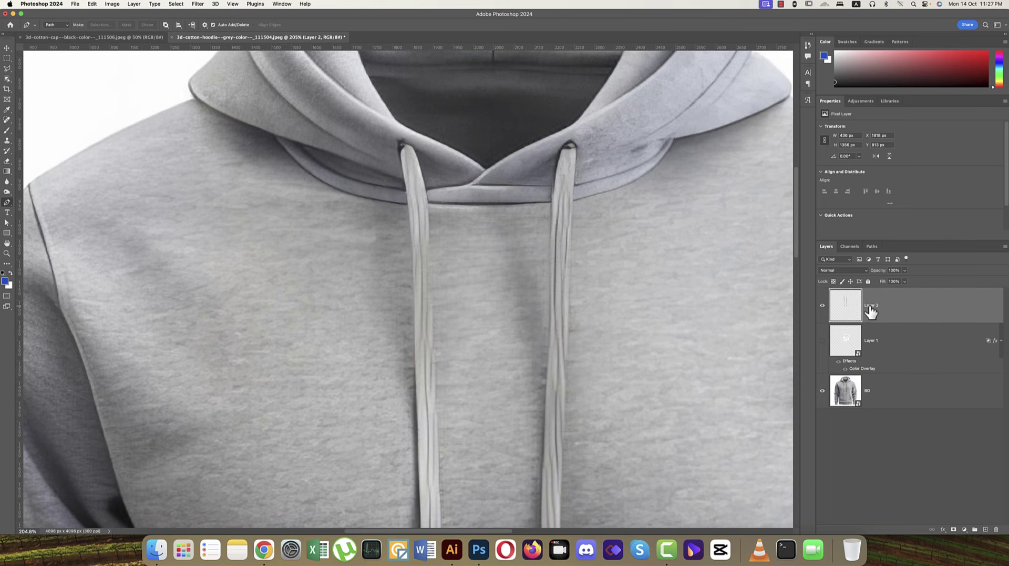
{"action": "double_click", "coordinate": [871, 306]}
{"action": "key", "text": "Return"}
Label the logo layer red and show it again beneath the ribbon layer
{"action": "right_click", "coordinate": [824, 333]}
{"action": "left_click", "coordinate": [845, 364]}
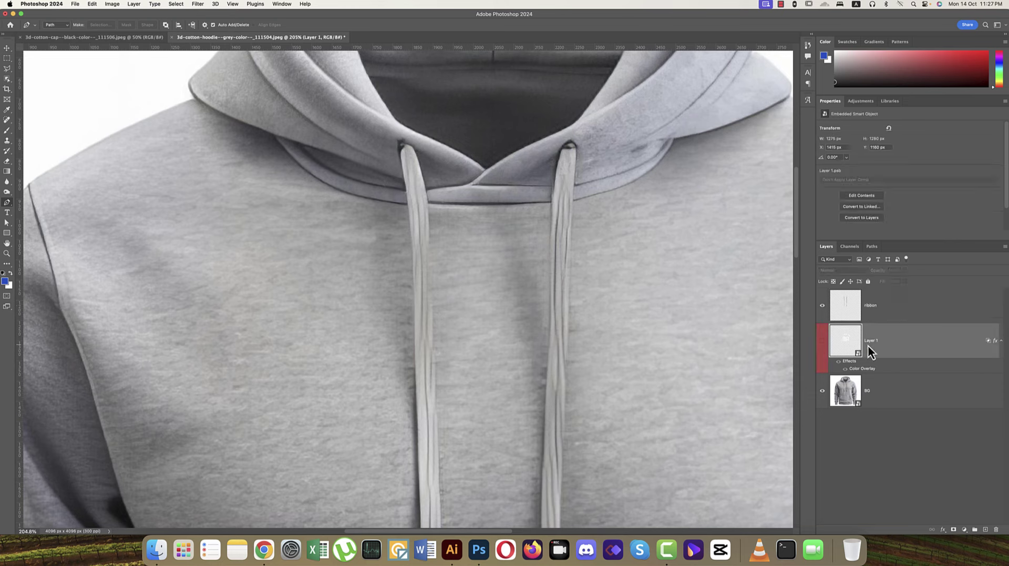
{"action": "left_click", "coordinate": [823, 342]}
{"action": "scroll", "coordinate": [688, 330], "scroll_direction": "down", "scroll_amount": 5}
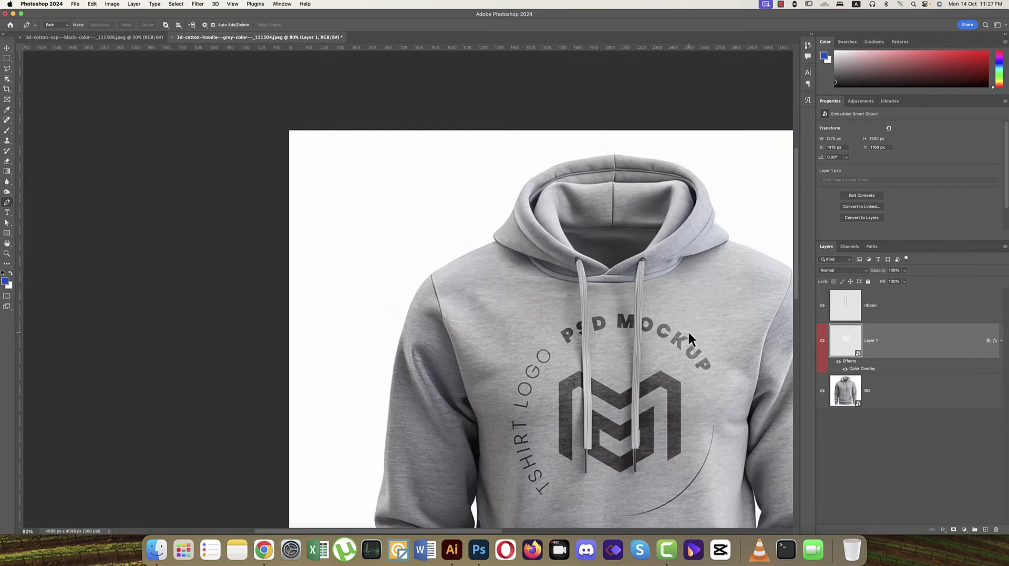
{"action": "scroll", "coordinate": [605, 263], "scroll_direction": "up", "scroll_amount": 2}
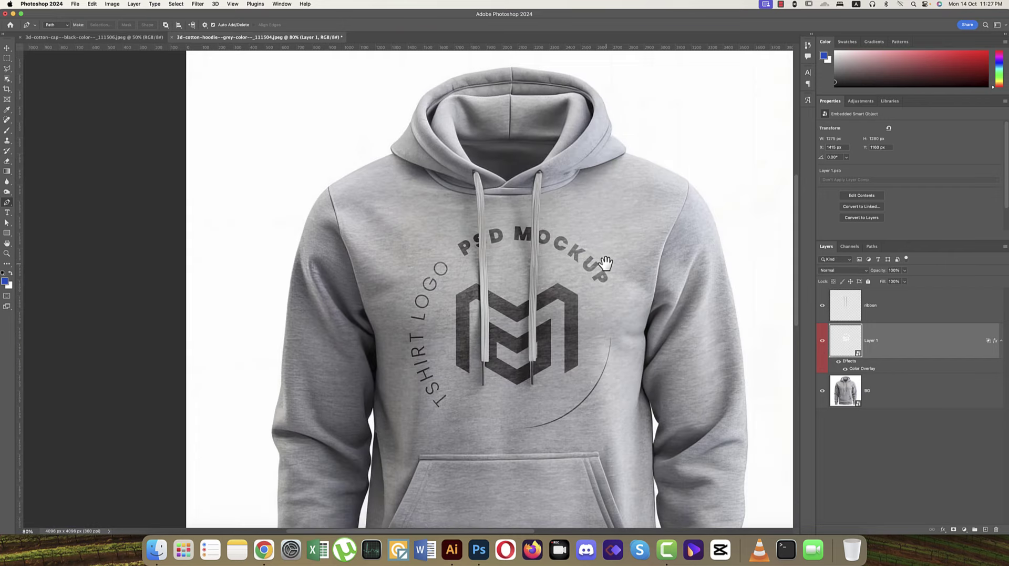
{"action": "left_click", "coordinate": [823, 307]}
{"action": "scroll", "coordinate": [637, 314], "scroll_direction": "down", "scroll_amount": 2}
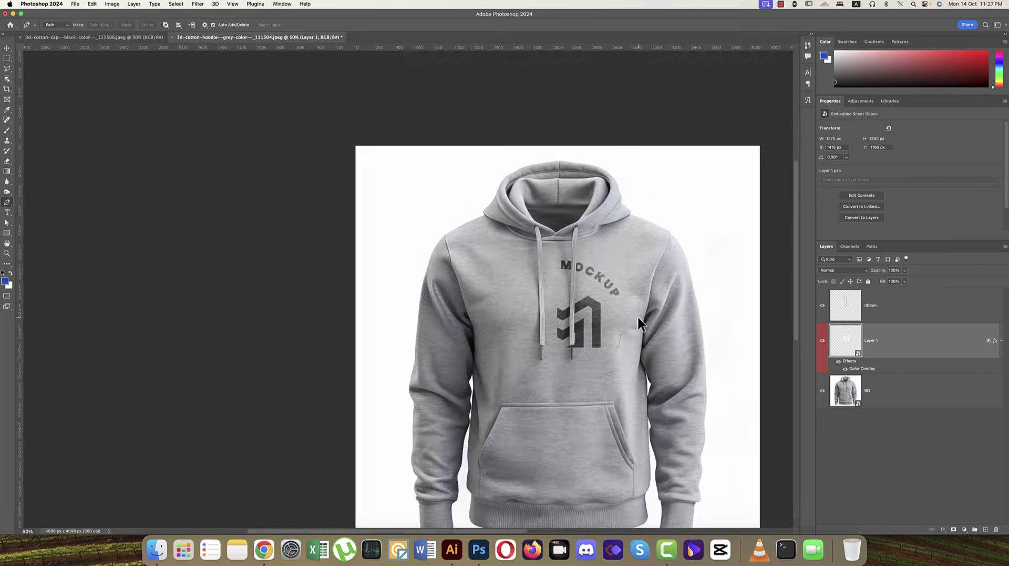
{"action": "left_click_drag", "start_coordinate": [675, 363], "coordinate": [565, 306]}
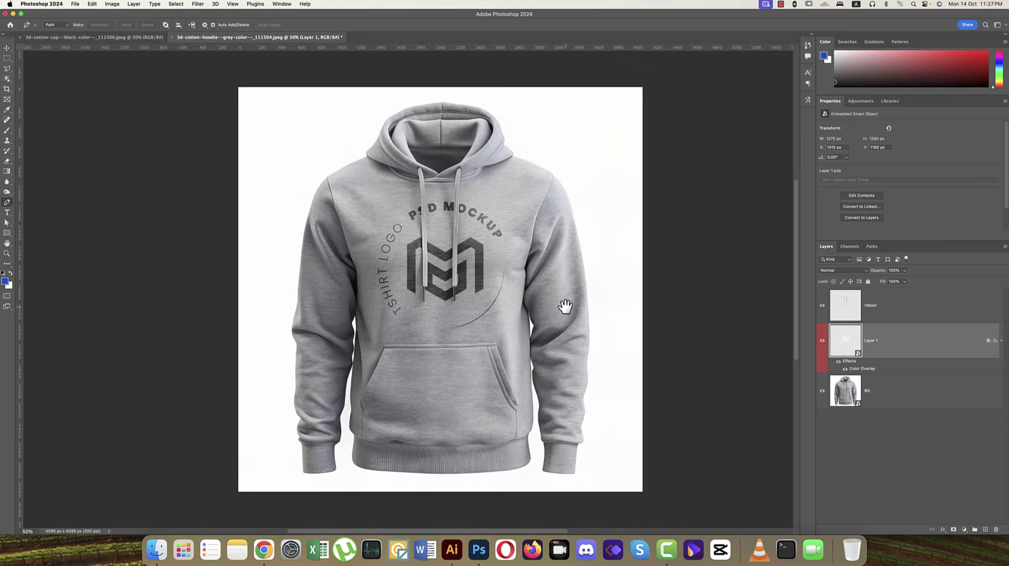
Place the ribbon layer in a group of its own, name the group "ribbon" and lock it
{"action": "left_click", "coordinate": [911, 316]}
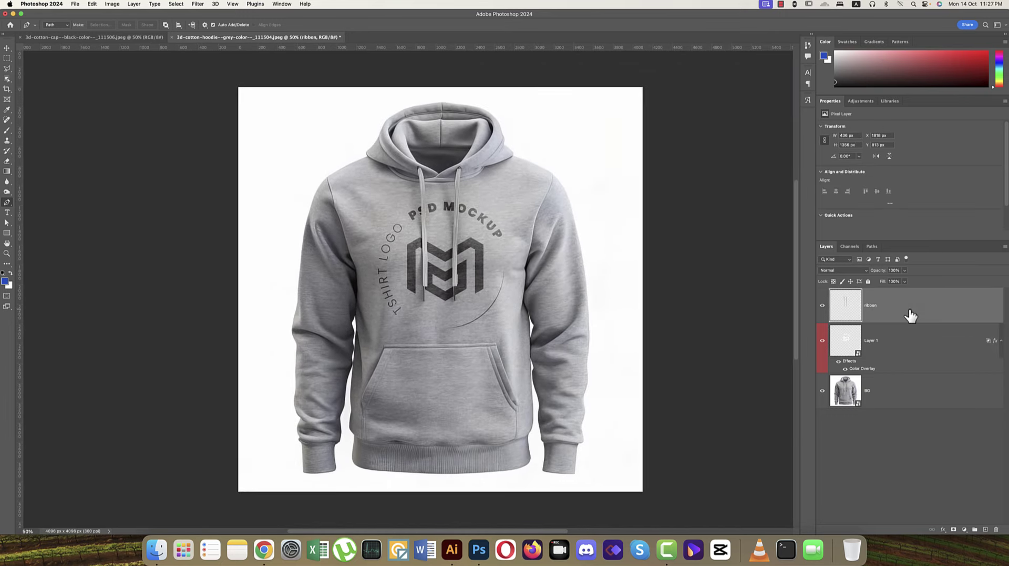
{"action": "right_click", "coordinate": [910, 312]}
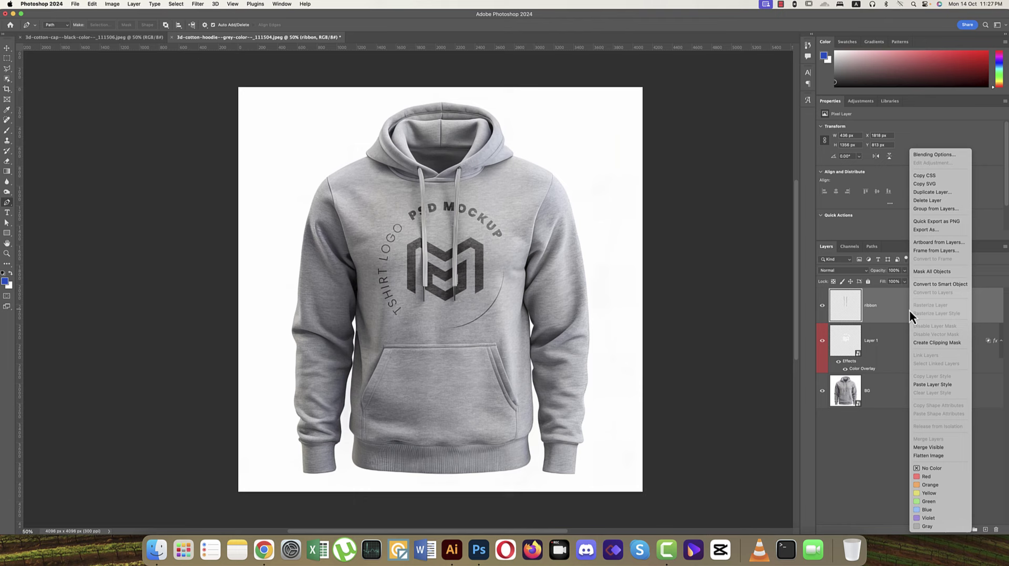
{"action": "left_click", "coordinate": [923, 343]}
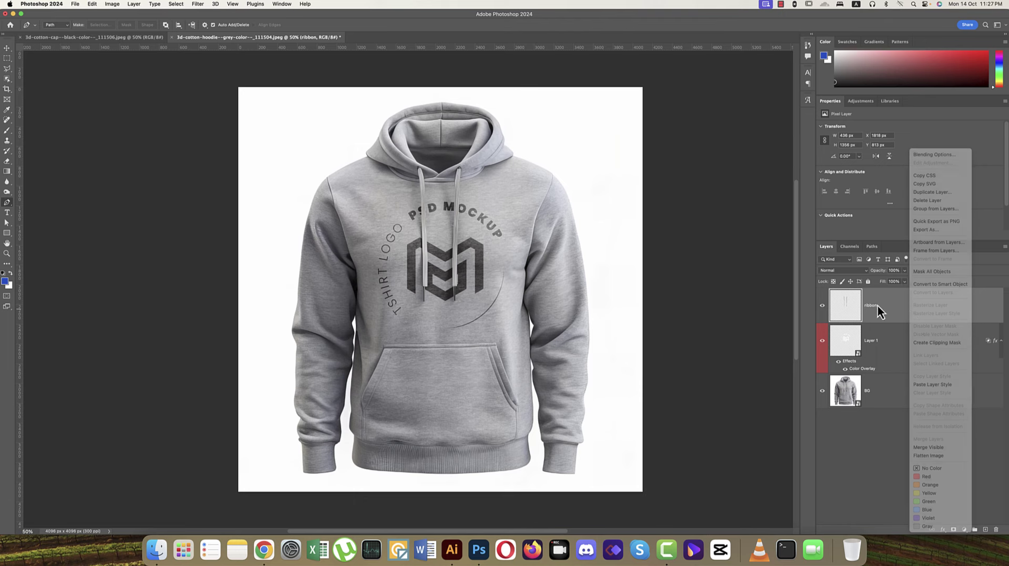
{"action": "key", "text": "super+g"}
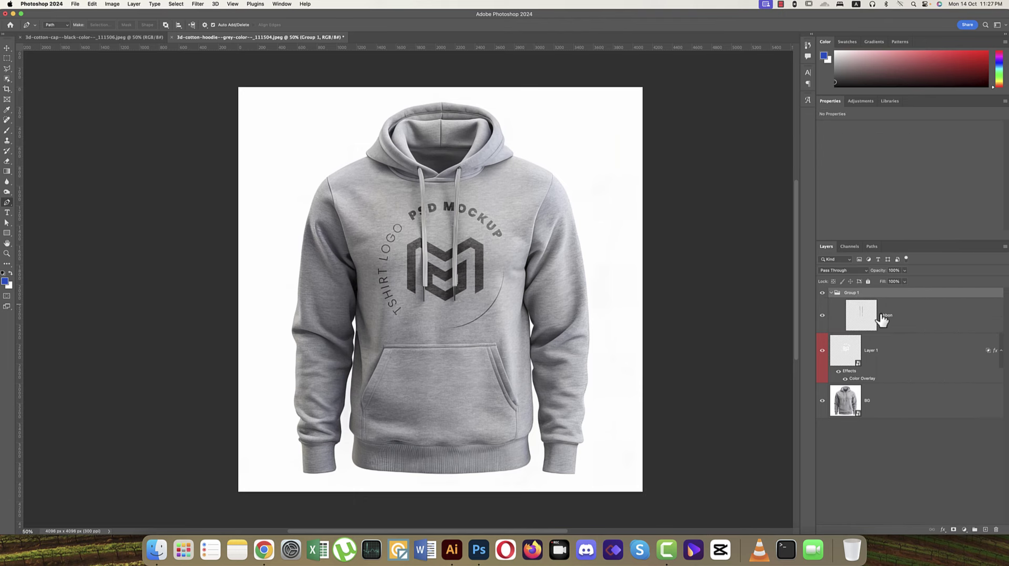
{"action": "left_click", "coordinate": [831, 292]}
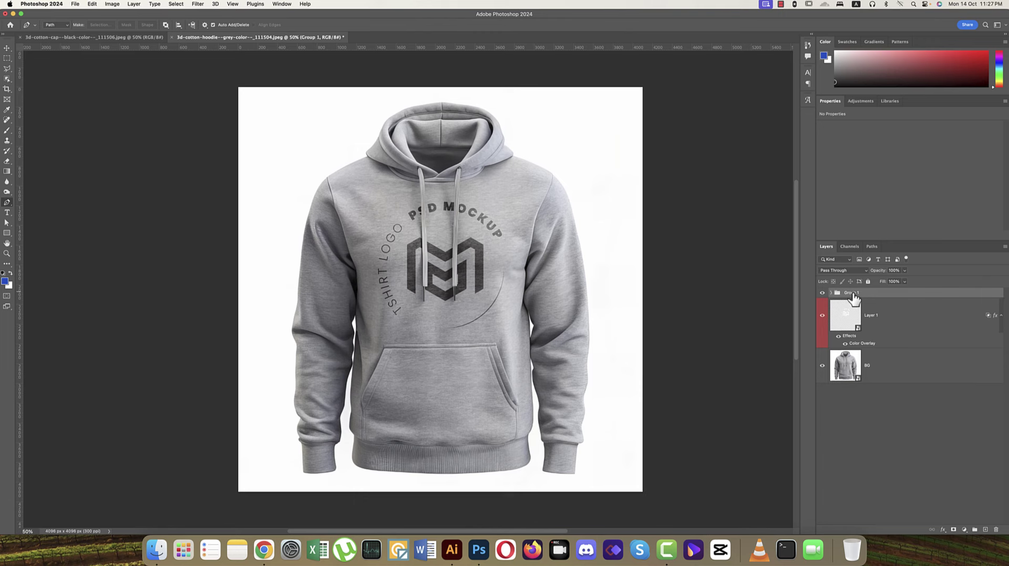
{"action": "double_click", "coordinate": [852, 292]}
{"action": "type", "text": "C"}
{"action": "type", "text": "ibbon"}
{"action": "key", "text": "Return"}
{"action": "left_click", "coordinate": [869, 281]}
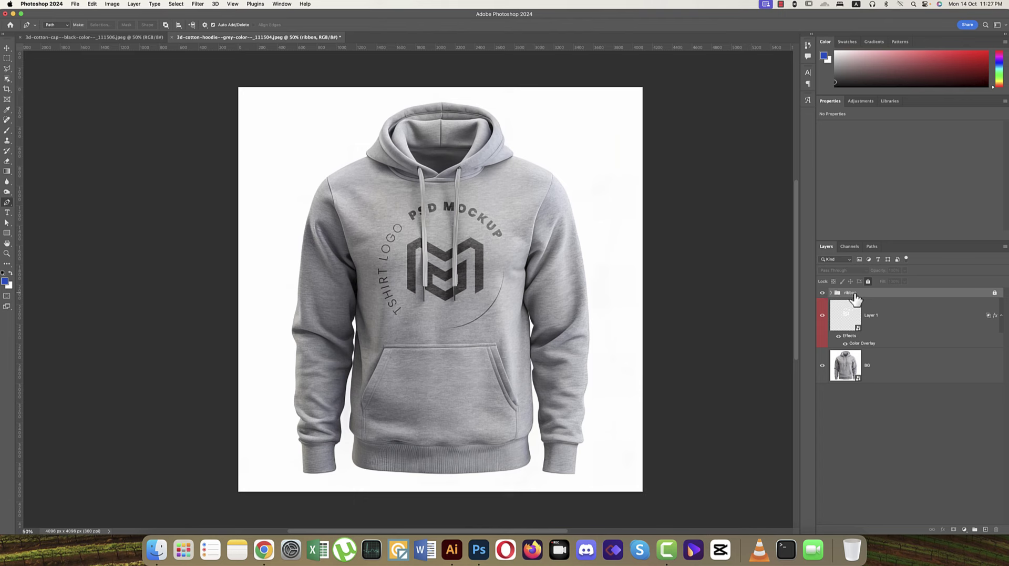
Rename the locked group "ribbon (do not edit )" and switch its visibility off and on to check the drawstring overlay
{"action": "double_click", "coordinate": [852, 293]}
{"action": "type", "text": "do not edit )"}
{"action": "key", "text": "Return"}
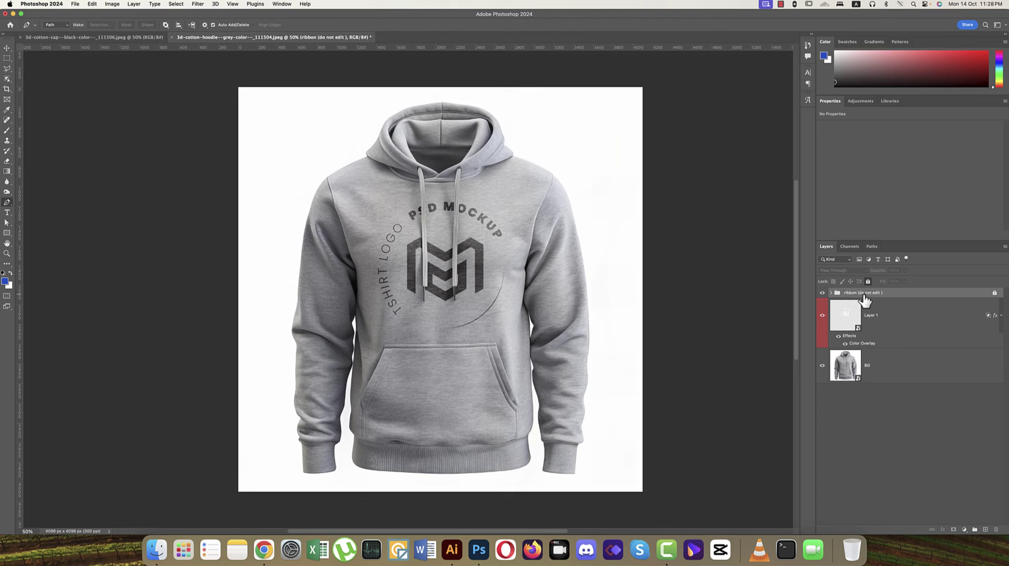
{"action": "left_click", "coordinate": [823, 293]}
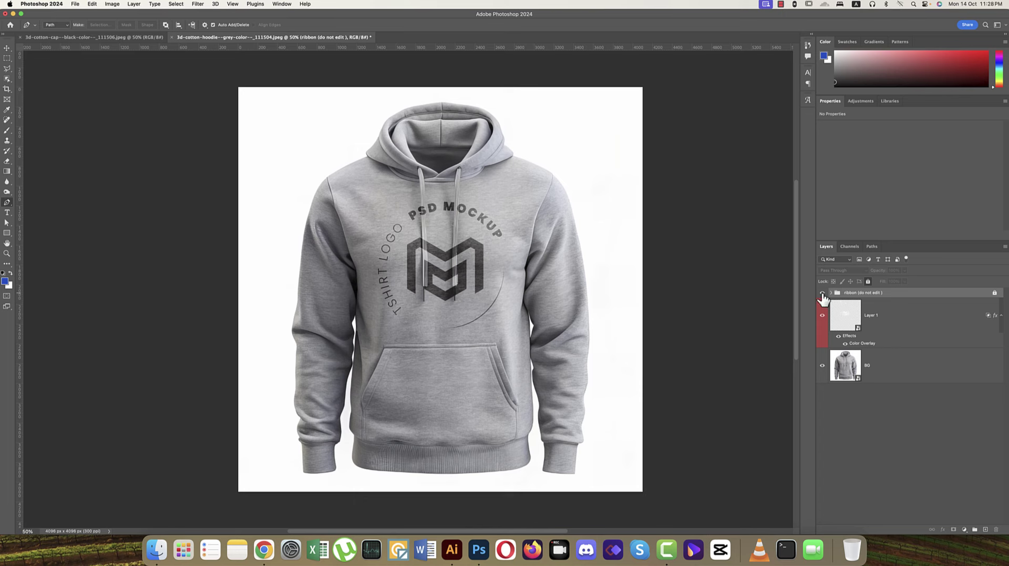
{"action": "left_click", "coordinate": [823, 293]}
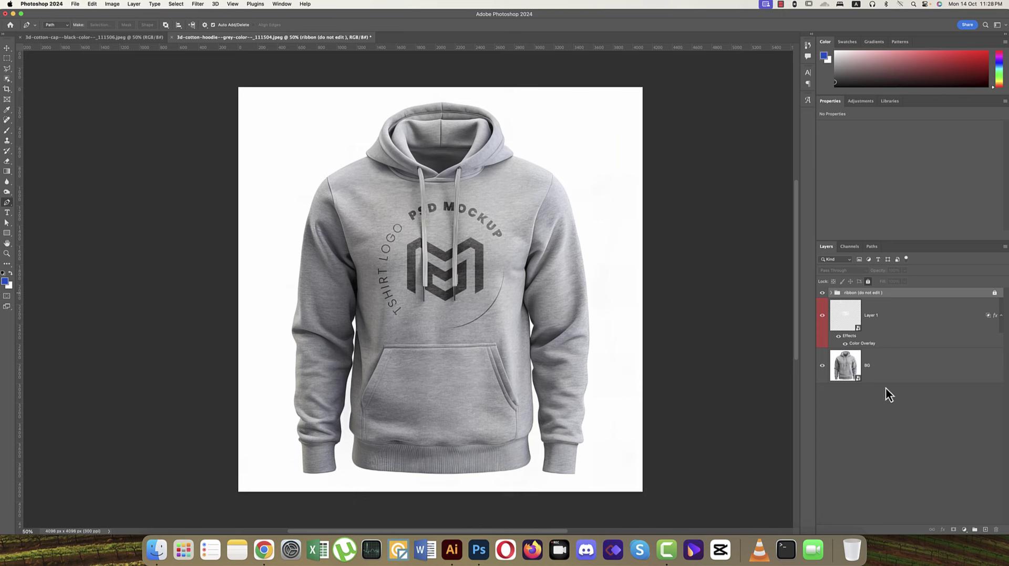
Add a near-black Color Overlay to the logo inside its smart object, and save and close those contents
{"action": "left_click", "coordinate": [858, 332]}
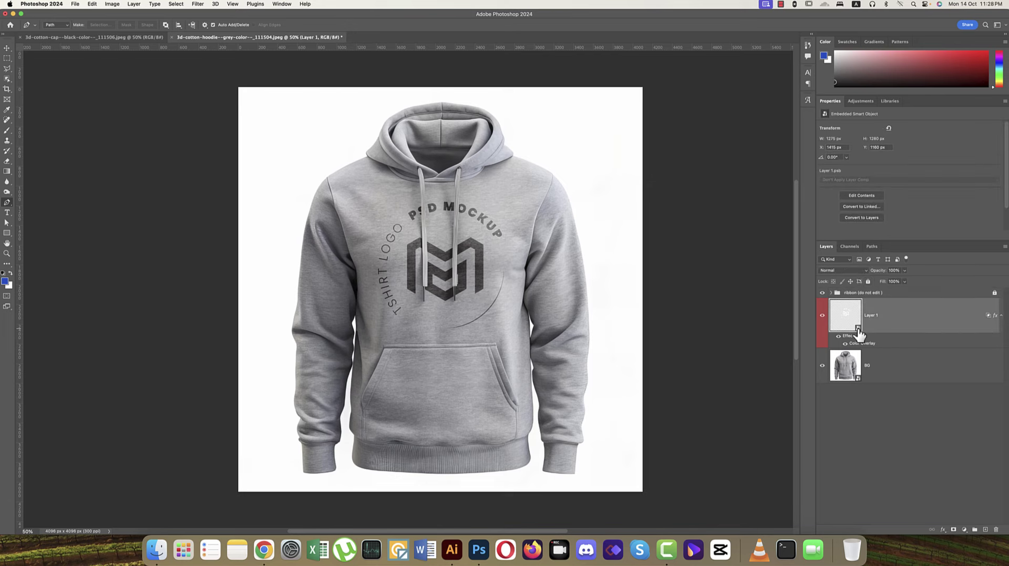
{"action": "double_click", "coordinate": [859, 332]}
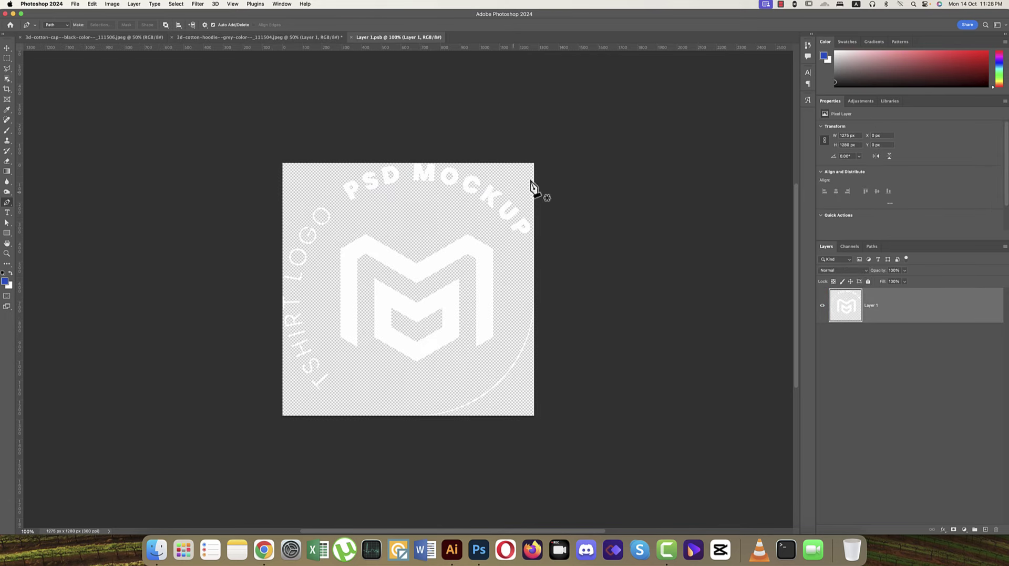
{"action": "right_click", "coordinate": [908, 317]}
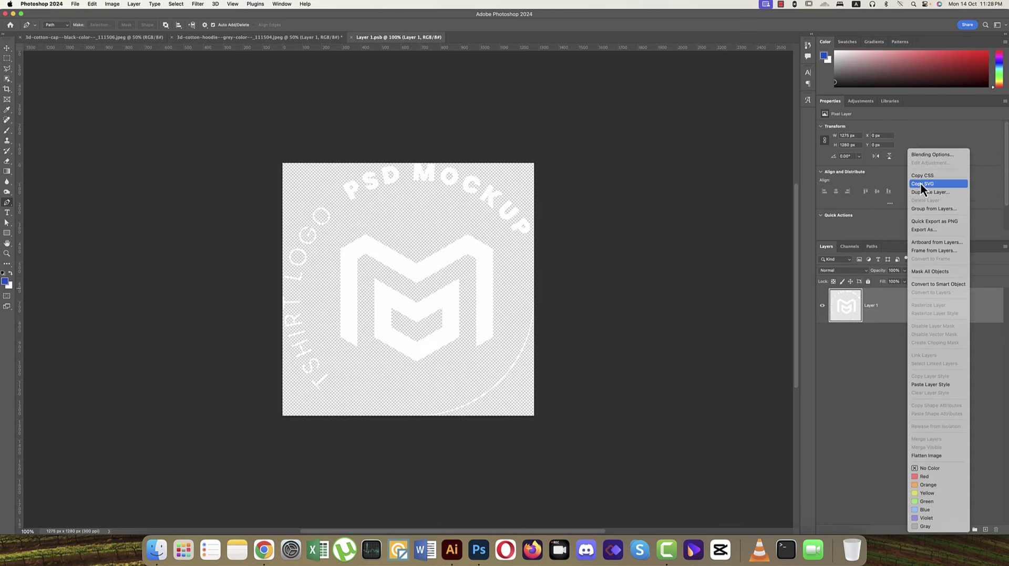
{"action": "left_click", "coordinate": [925, 155]}
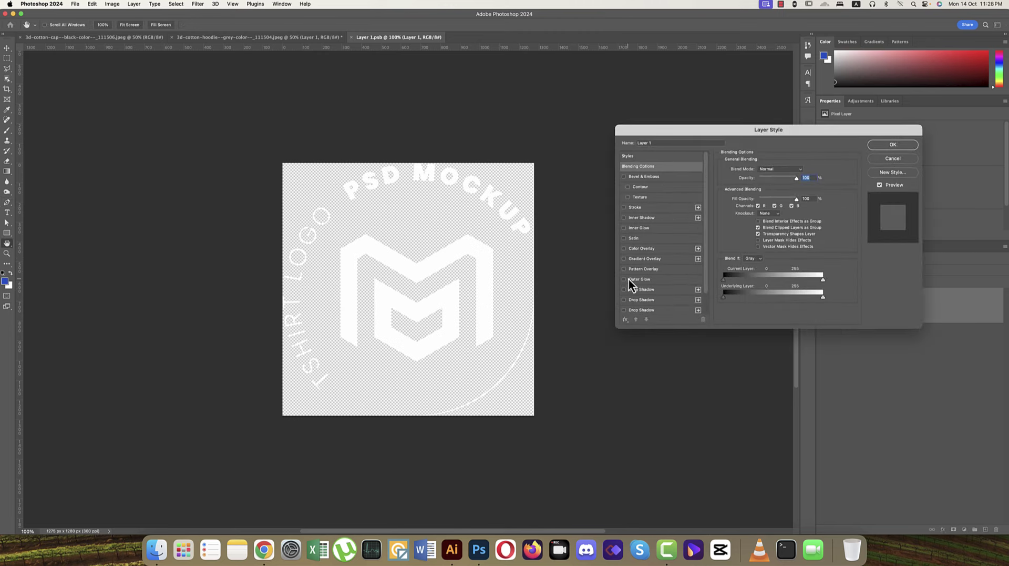
{"action": "left_click", "coordinate": [624, 250]}
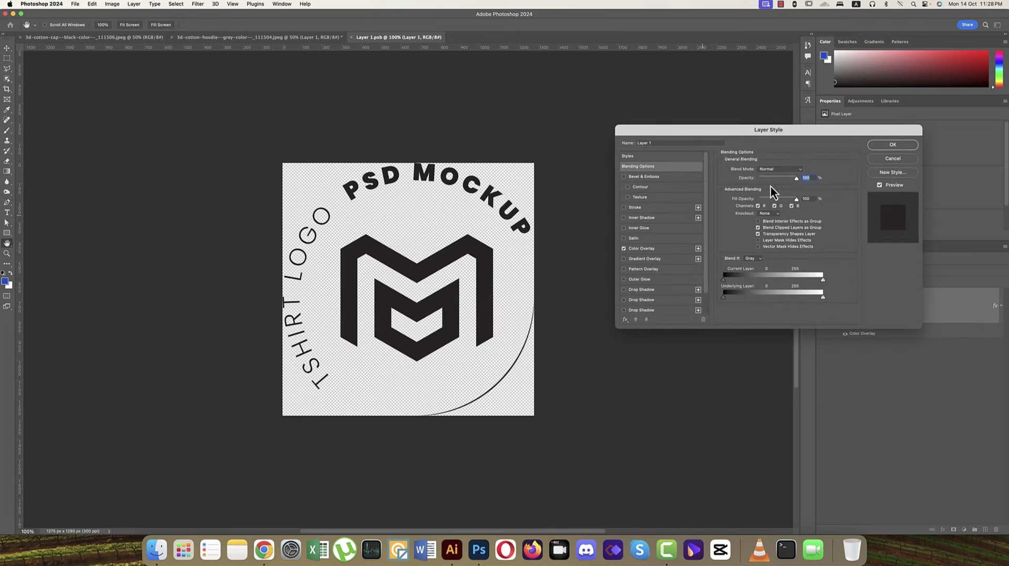
{"action": "left_click", "coordinate": [881, 146]}
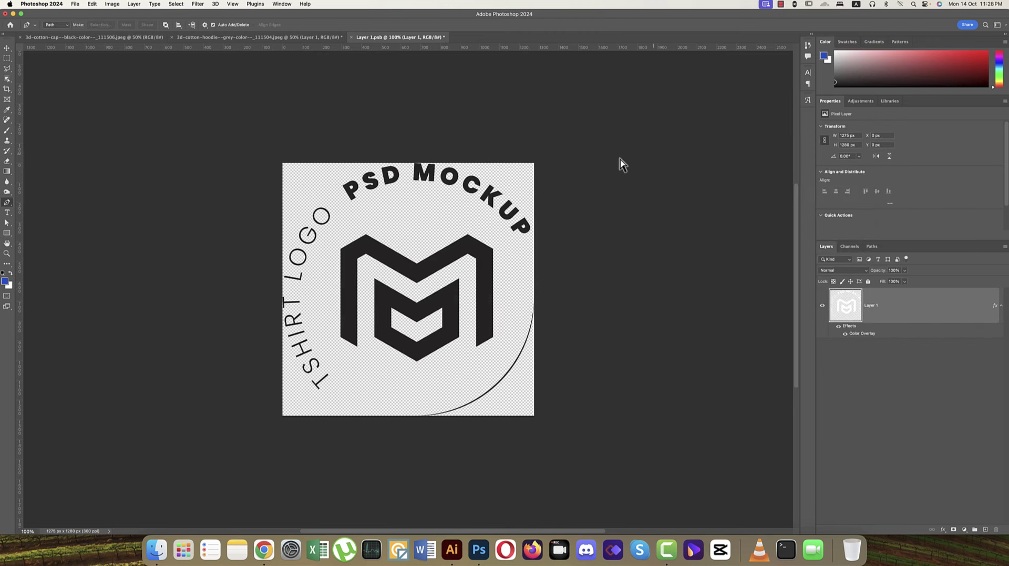
{"action": "left_click", "coordinate": [351, 37]}
Save the hoodie document in Photoshop format as "hoddie mockup .psd" in the "larger" folder
{"action": "key", "text": "super+shift+s"}
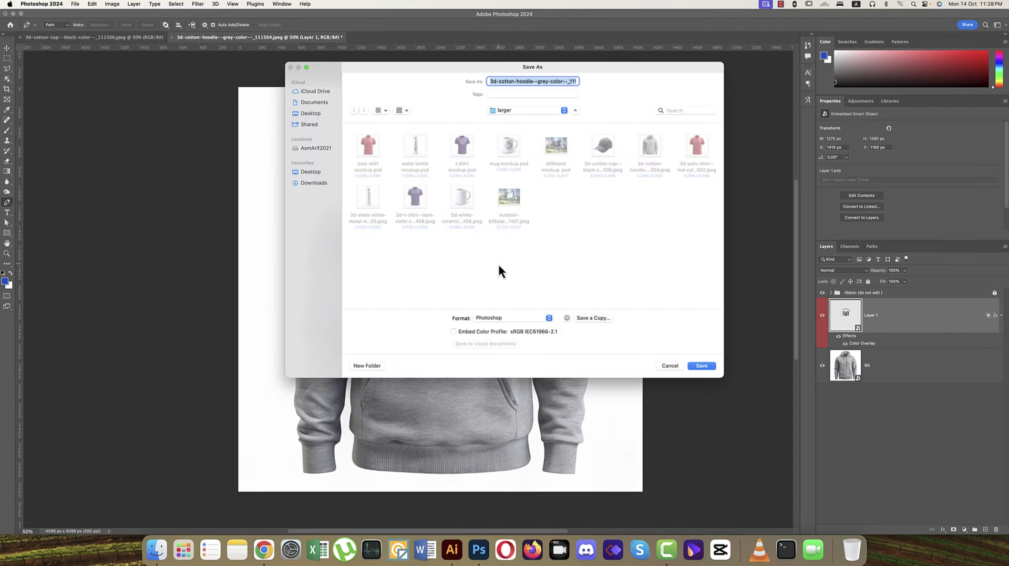
{"action": "type", "text": "ho"}
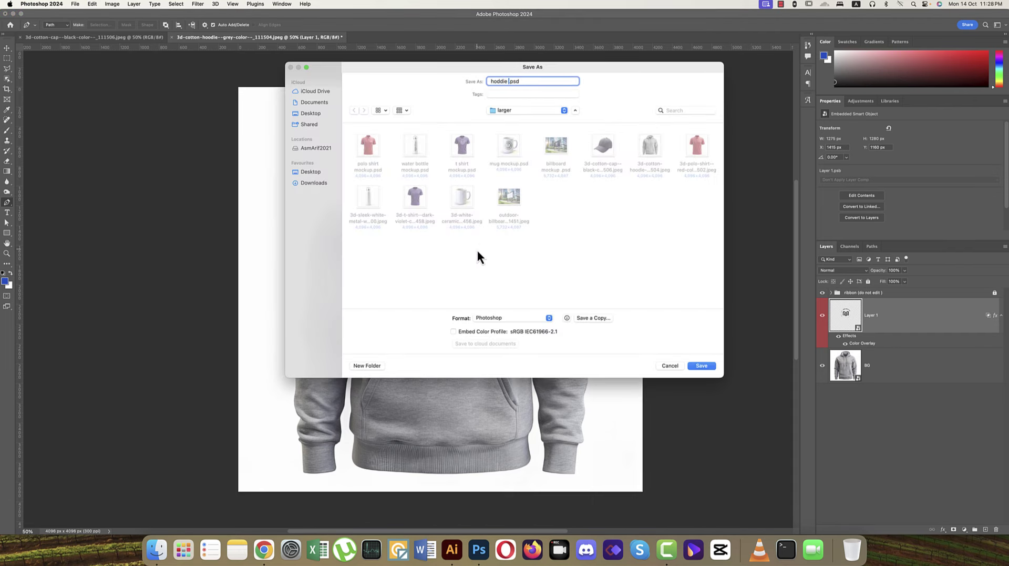
{"action": "type", "text": "ddie mockup"}
{"action": "key", "text": "Return"}
{"action": "key", "text": "Return"}
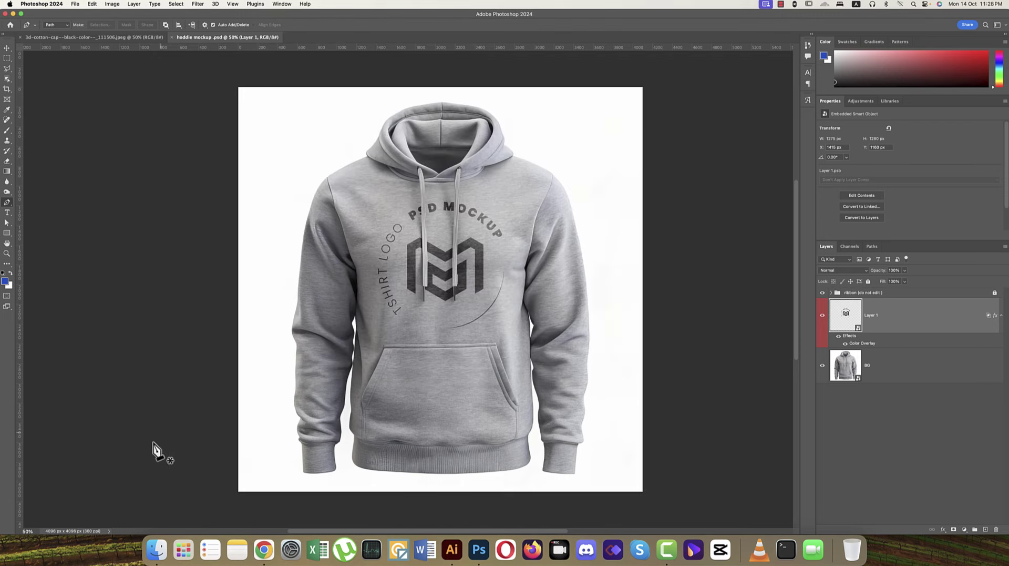
Switch to Finder and open the "larger" folder inside AD ACADEMY > LIVE CLASS > MOCKUP MAKING on the main drive
{"action": "left_click", "coordinate": [156, 550]}
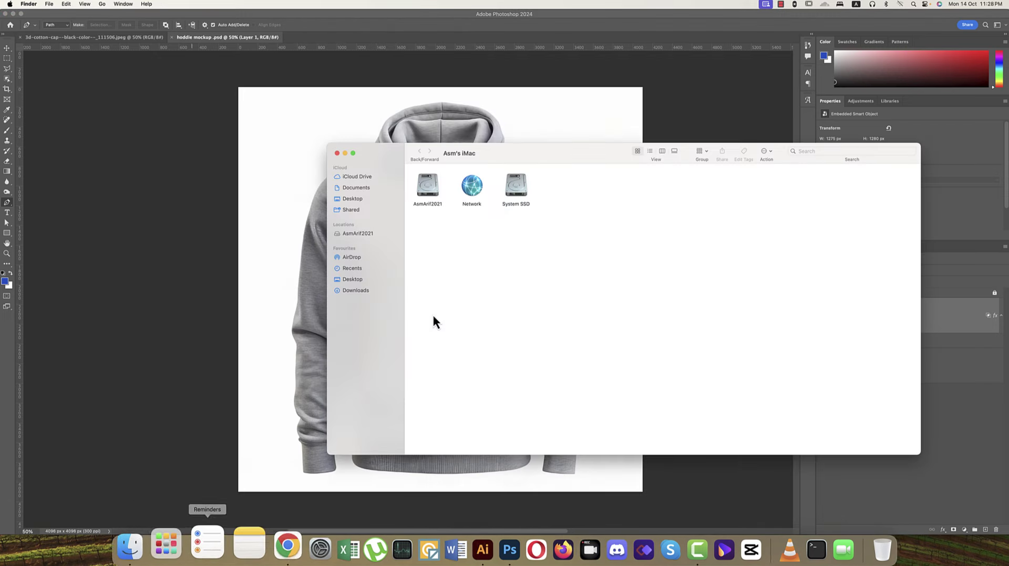
{"action": "left_click", "coordinate": [367, 235]}
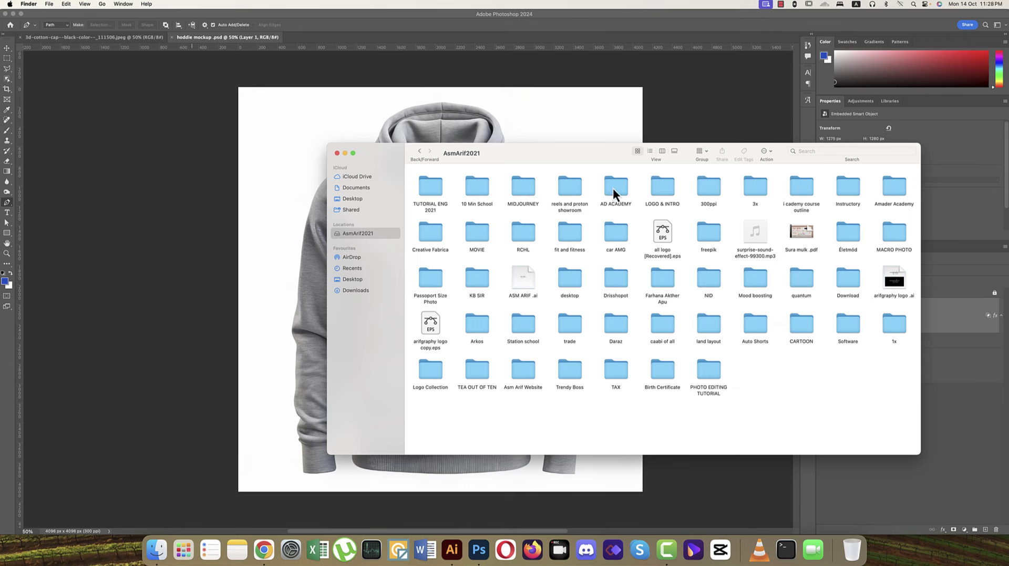
{"action": "double_click", "coordinate": [613, 187]}
{"action": "double_click", "coordinate": [473, 188]}
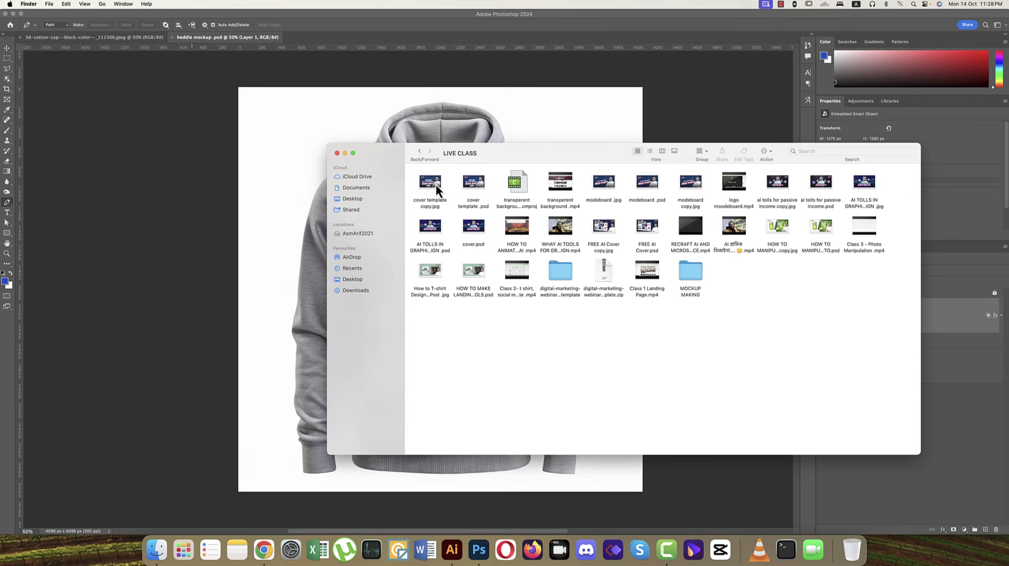
{"action": "double_click", "coordinate": [692, 272]}
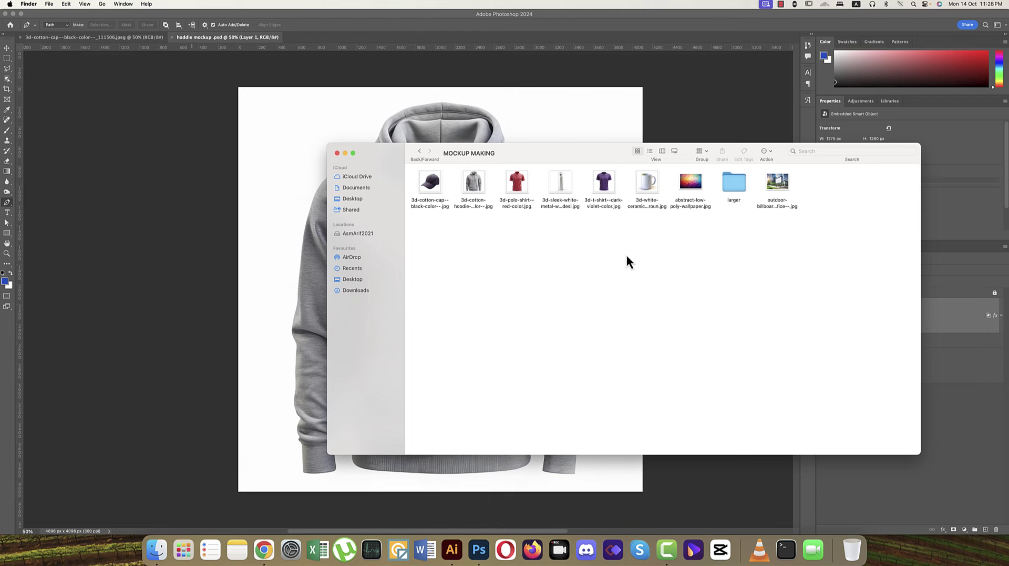
{"action": "double_click", "coordinate": [733, 184]}
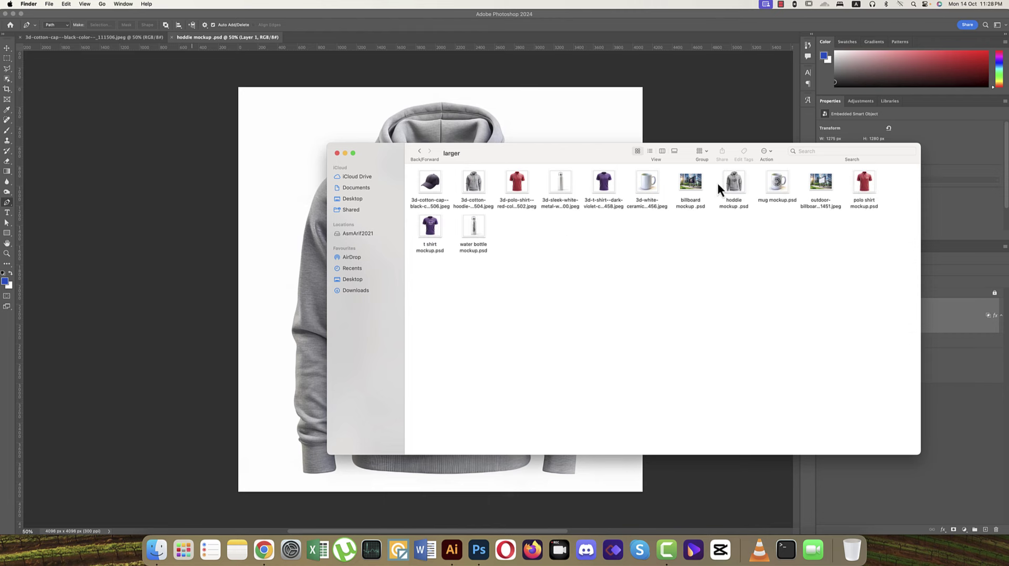
Gather the files from the billboard mockup through the water bottle mockup into a new folder named "PSD TEMPLATE", and close Finder
{"action": "left_click_drag", "start_coordinate": [677, 181], "coordinate": [877, 187]}
{"action": "left_click_drag", "start_coordinate": [453, 226], "coordinate": [433, 226]}
{"action": "right_click", "coordinate": [433, 226]}
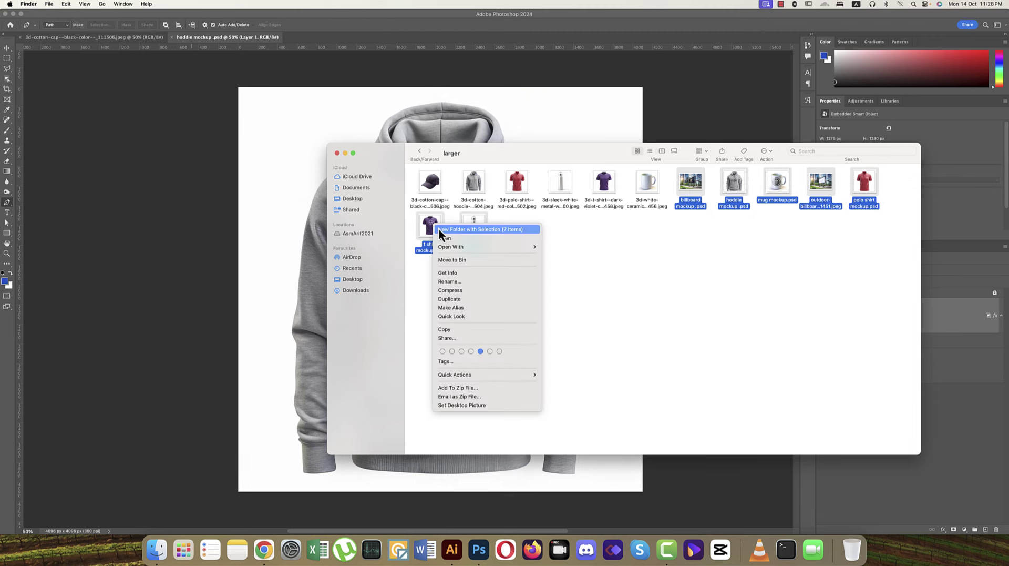
{"action": "left_click", "coordinate": [463, 235]}
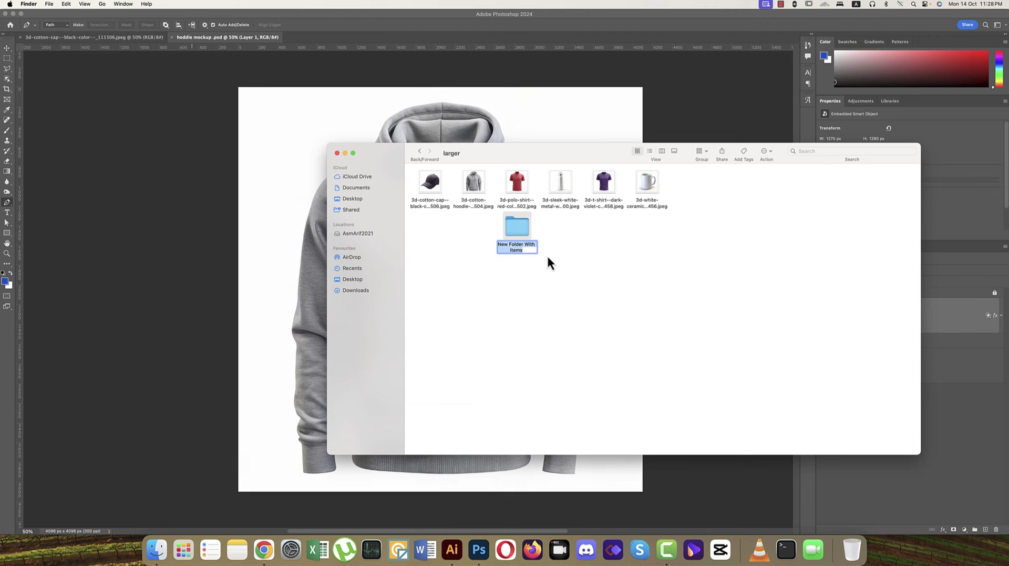
{"action": "type", "text": "PSD TEMPLATE"}
{"action": "key", "text": "Return"}
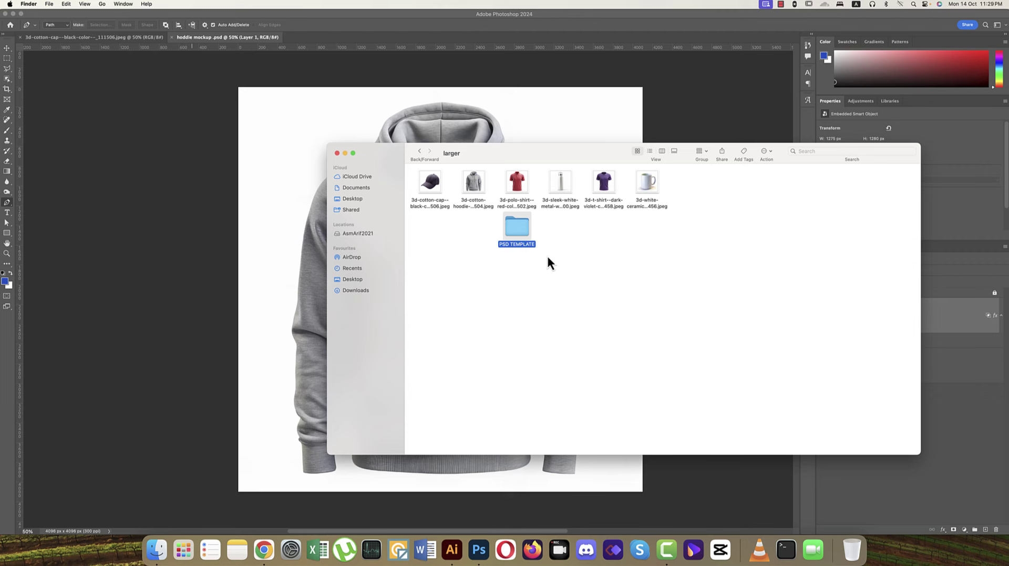
{"action": "left_click", "coordinate": [339, 152]}
Return to Photoshop, close the hoodie mockup document and activate the Move tool for the black cap image
{"action": "left_click", "coordinate": [174, 38]}
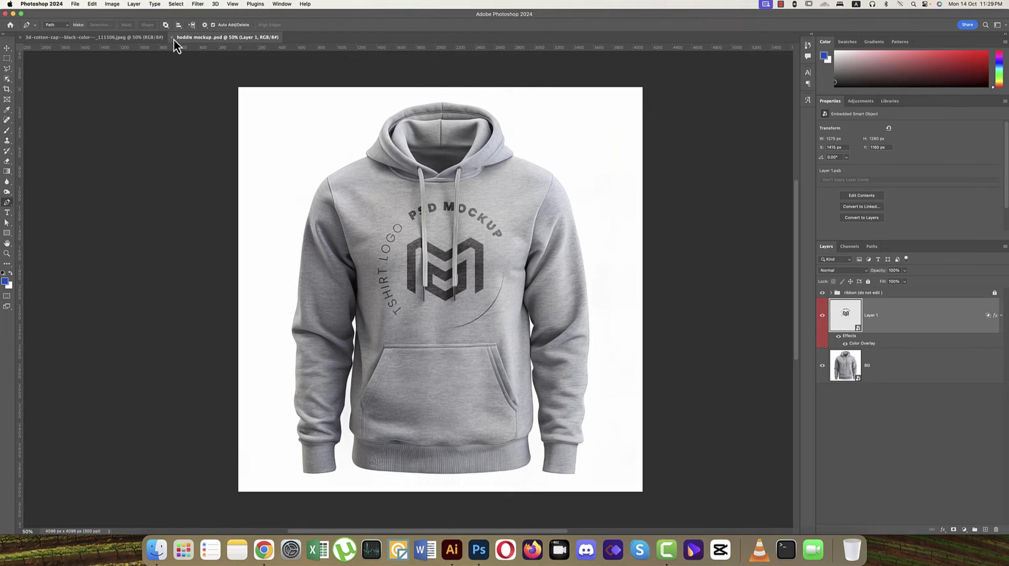
{"action": "left_click", "coordinate": [172, 39]}
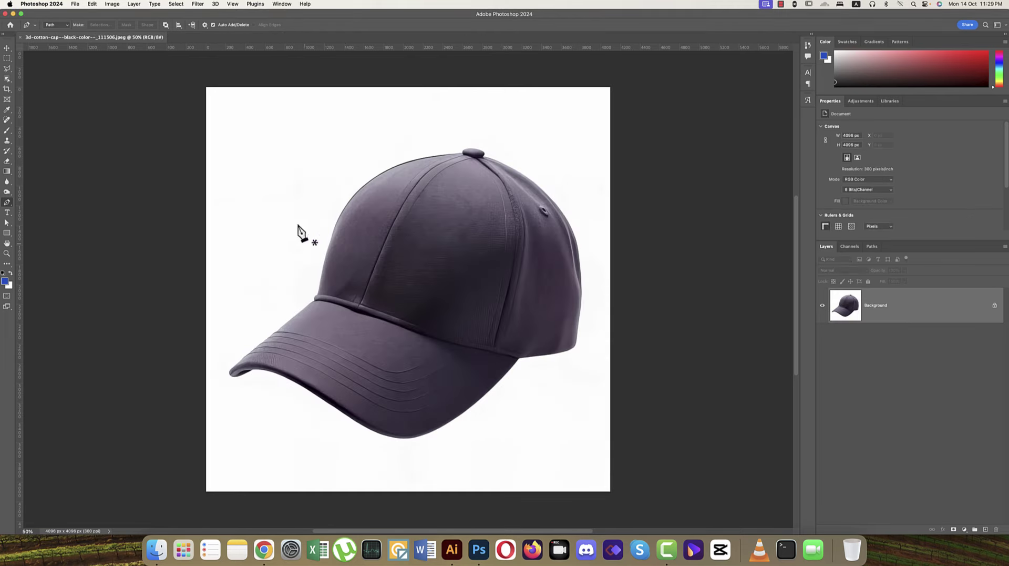
{"action": "left_click", "coordinate": [7, 48]}
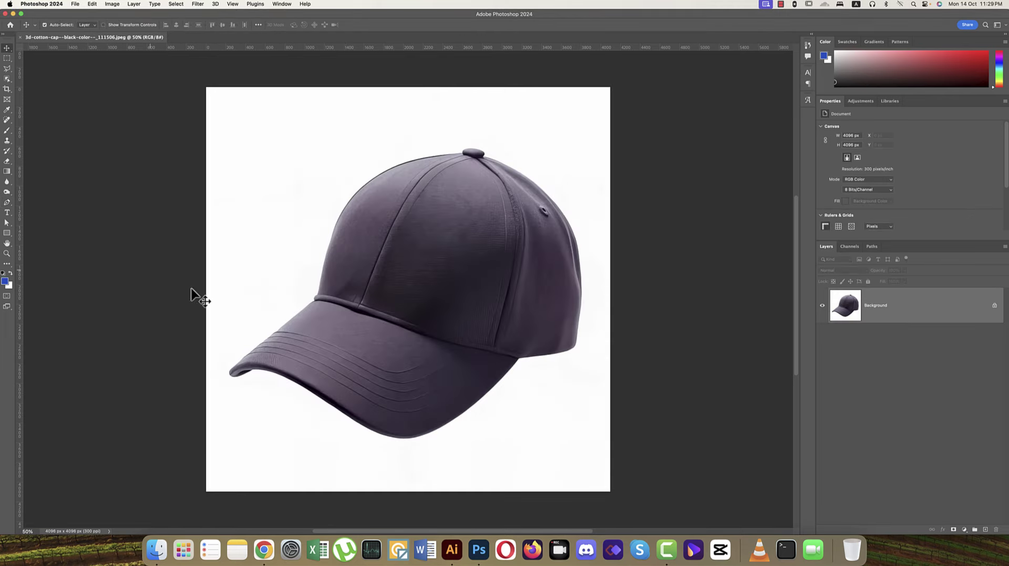
Switch to Illustrator, select the orange round LOGO MOCKUP badge and return to Photoshop
{"action": "left_click", "coordinate": [450, 547]}
{"action": "scroll", "coordinate": [730, 361], "scroll_direction": "right", "scroll_amount": 5}
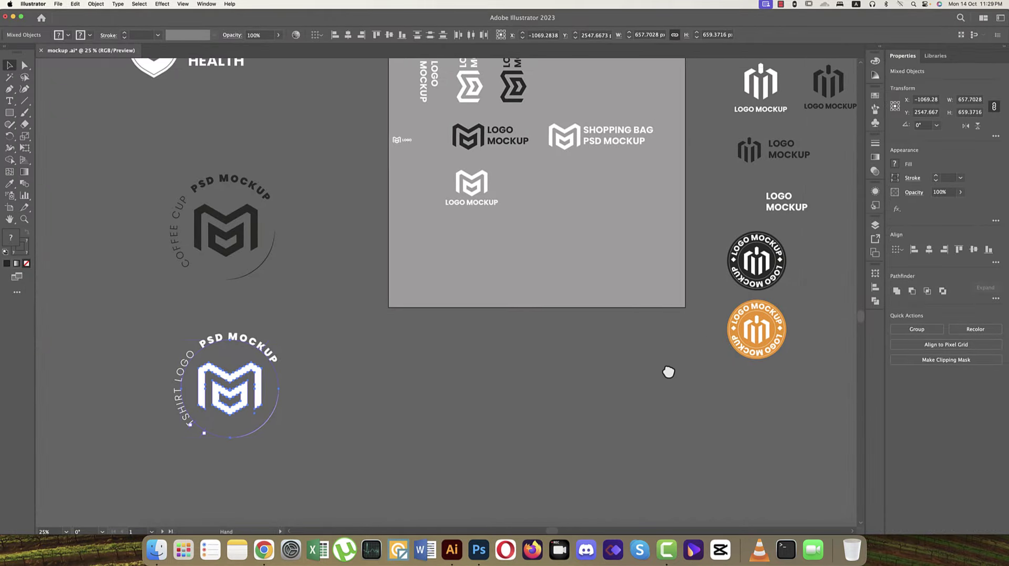
{"action": "left_click", "coordinate": [704, 351]}
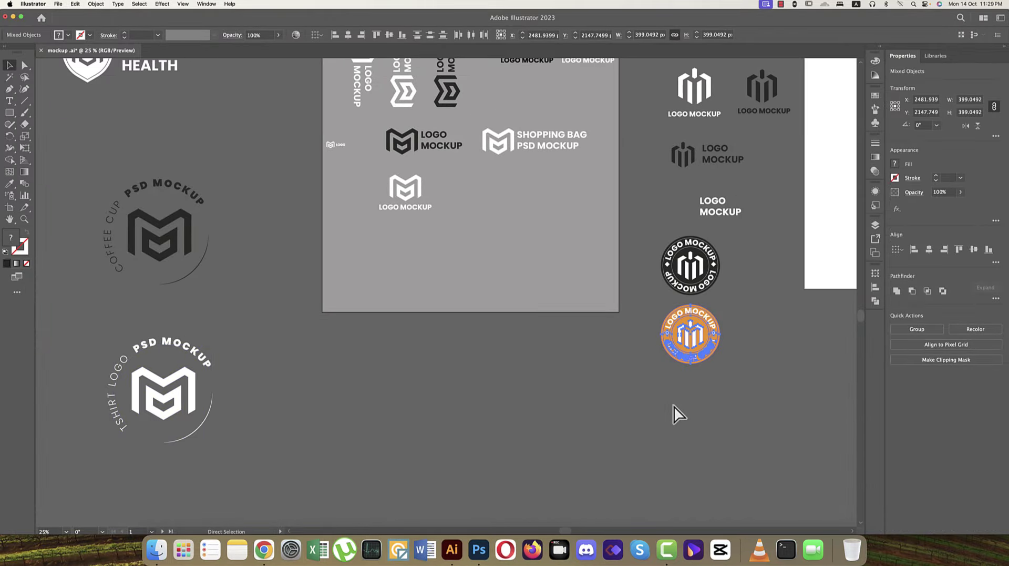
{"action": "left_click", "coordinate": [481, 542]}
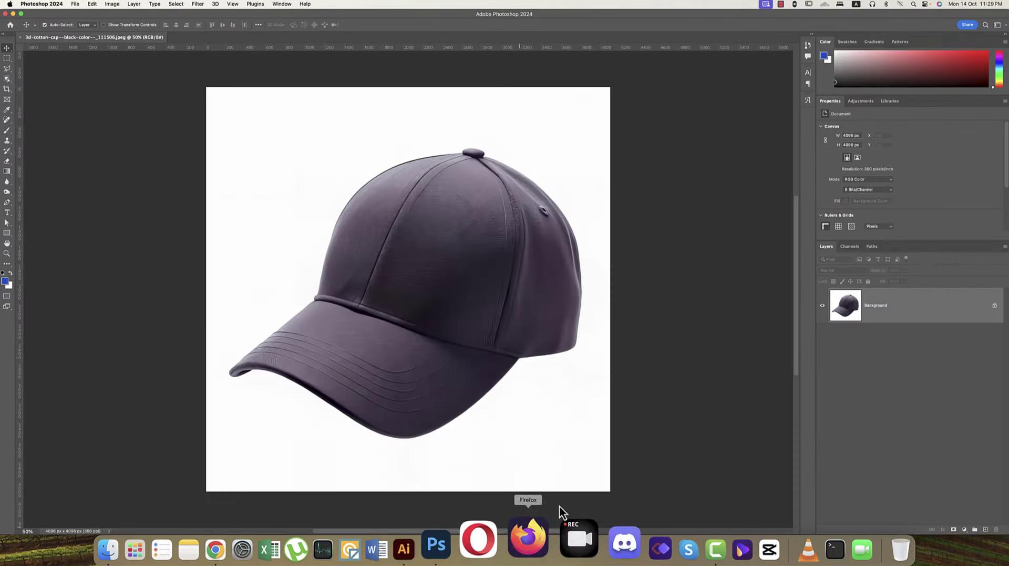
Convert the cap's background layer to a smart object and rename it "BG"
{"action": "right_click", "coordinate": [952, 306]}
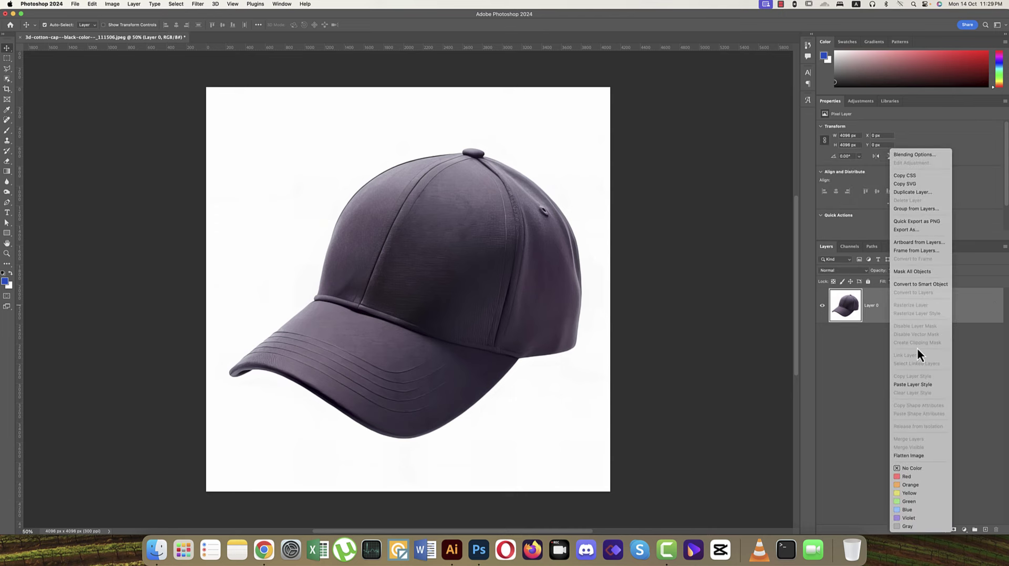
{"action": "left_click", "coordinate": [925, 287]}
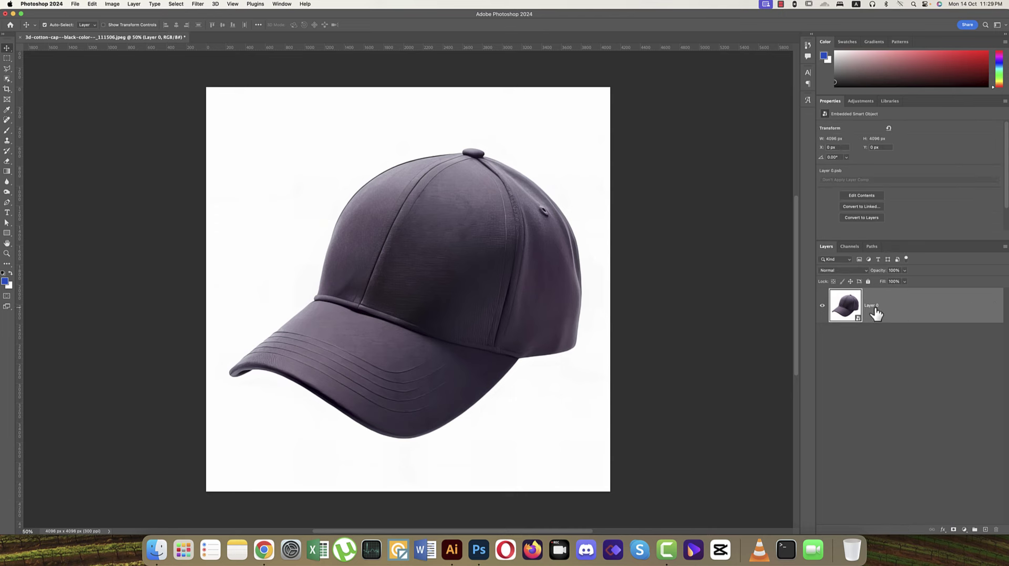
{"action": "double_click", "coordinate": [873, 305]}
{"action": "type", "text": "BG"}
{"action": "key", "text": "Return"}
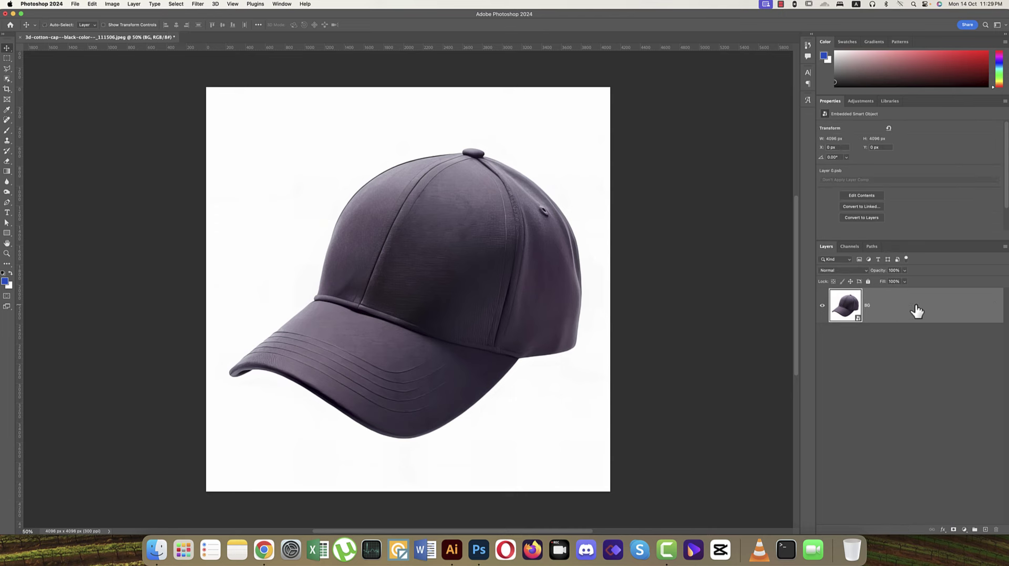
{"action": "key", "text": "super+v"}
{"action": "left_click", "coordinate": [283, 104]}
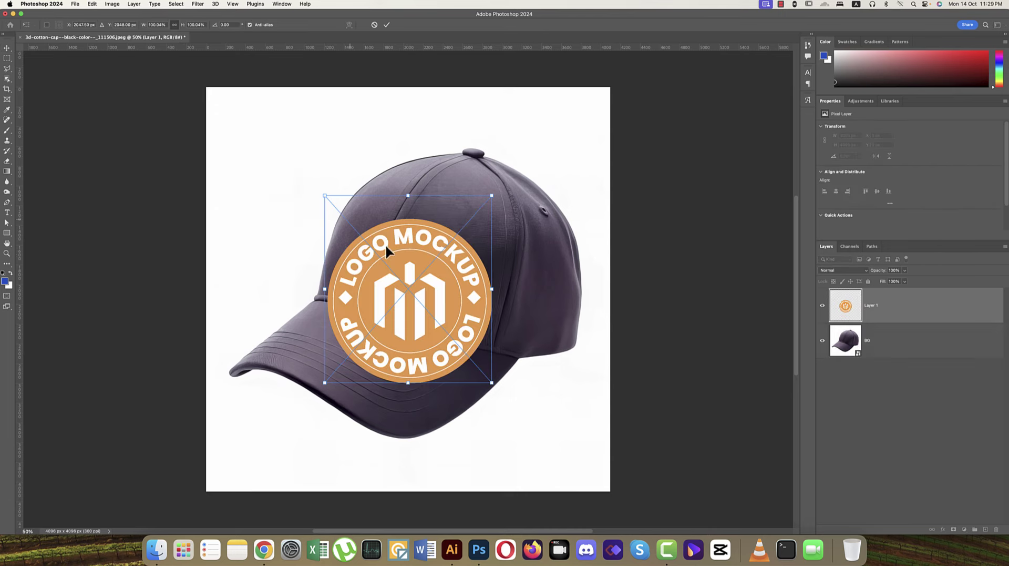
{"action": "left_click_drag", "start_coordinate": [409, 382], "coordinate": [399, 256]}
{"action": "left_click_drag", "start_coordinate": [471, 238], "coordinate": [464, 255]}
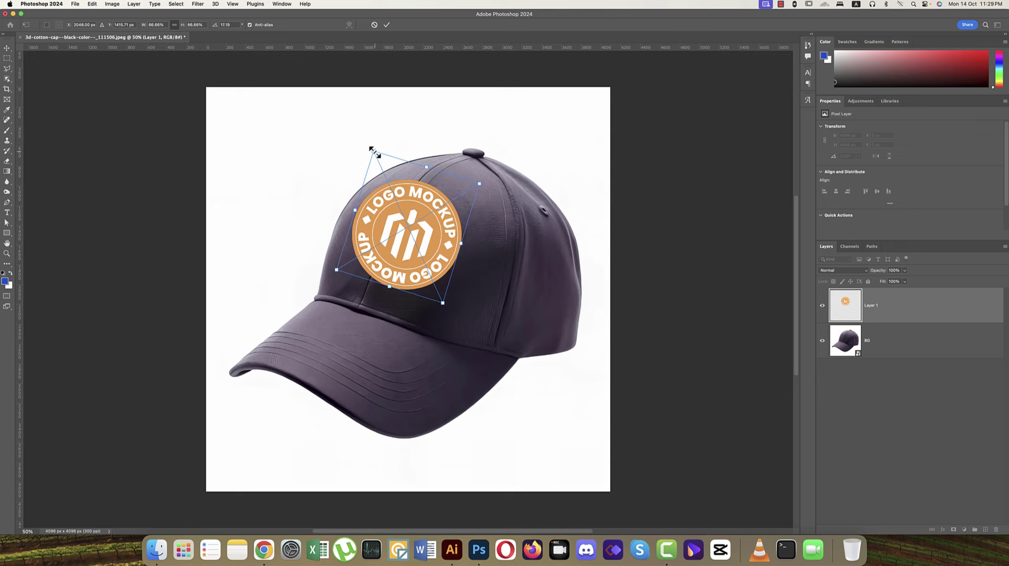
{"action": "left_click_drag", "start_coordinate": [375, 156], "coordinate": [382, 167]}
{"action": "left_click_drag", "start_coordinate": [362, 221], "coordinate": [372, 235]}
{"action": "left_click_drag", "start_coordinate": [439, 247], "coordinate": [423, 232]}
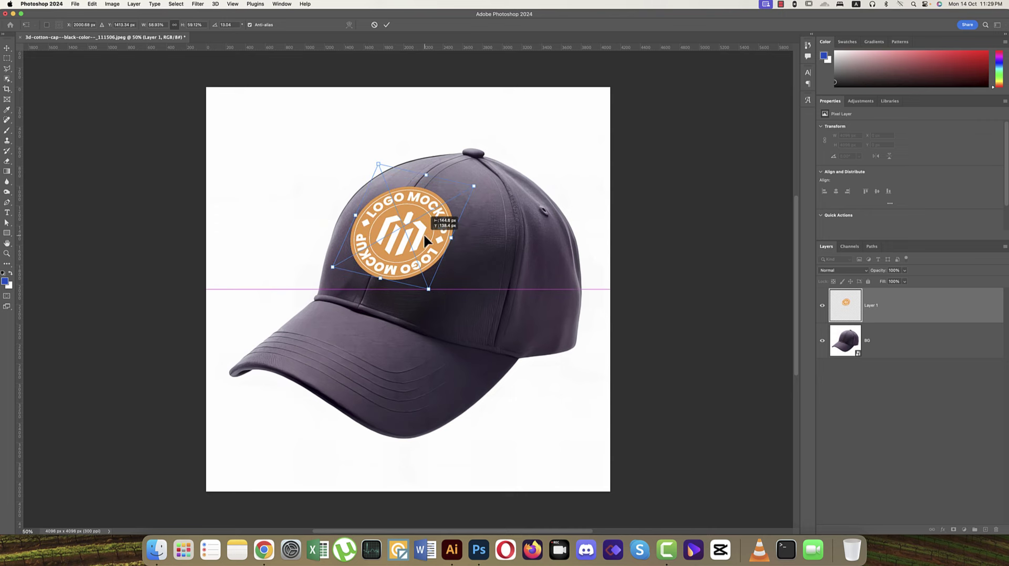
{"action": "key", "text": "Return"}
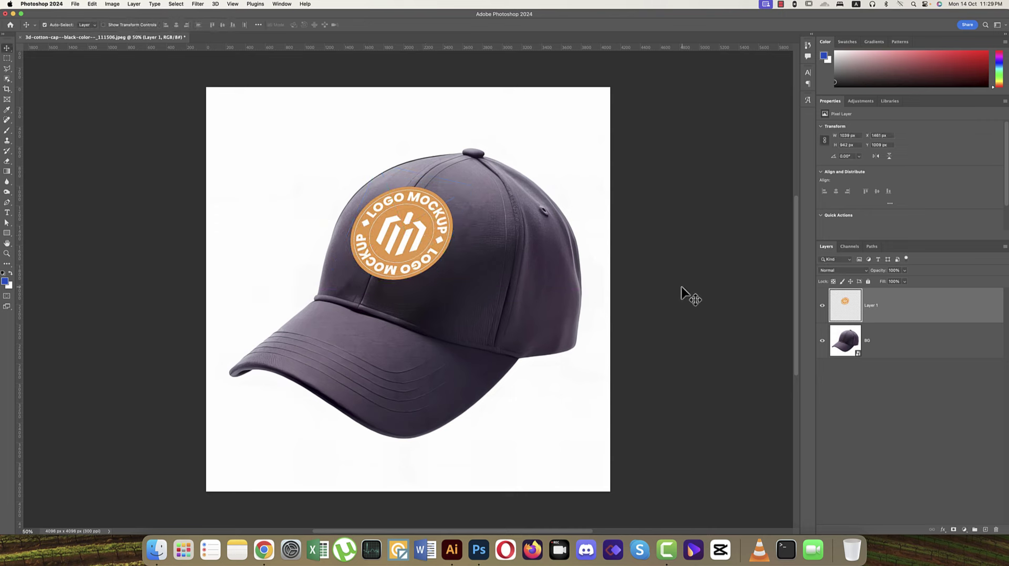
{"action": "right_click", "coordinate": [923, 316]}
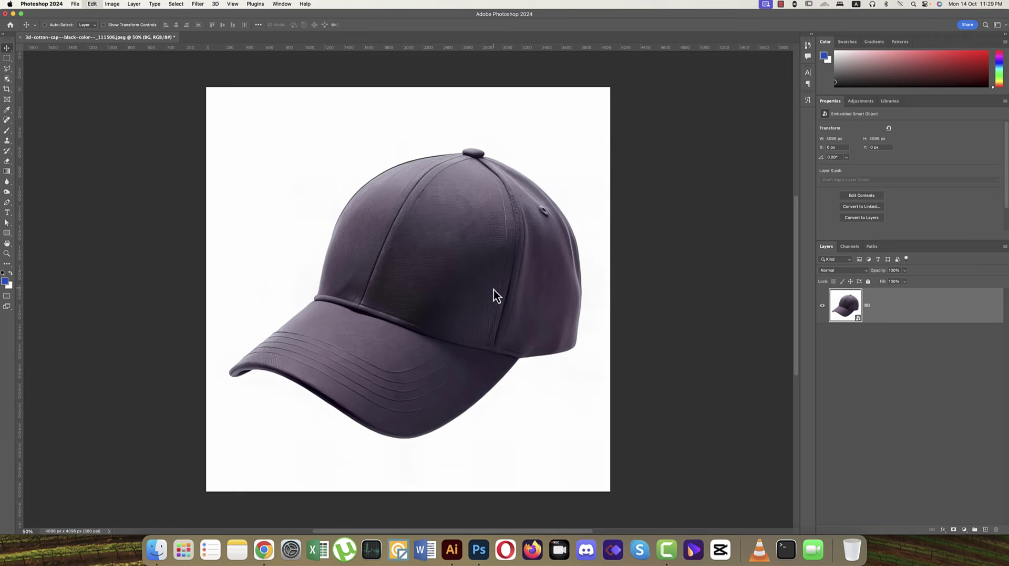
Paste the orange LOGO MOCKUP badge as pixels over the cap, convert it to a smart object and rename the layer "logo"
{"action": "key", "text": "super+v"}
{"action": "left_click", "coordinate": [287, 107]}
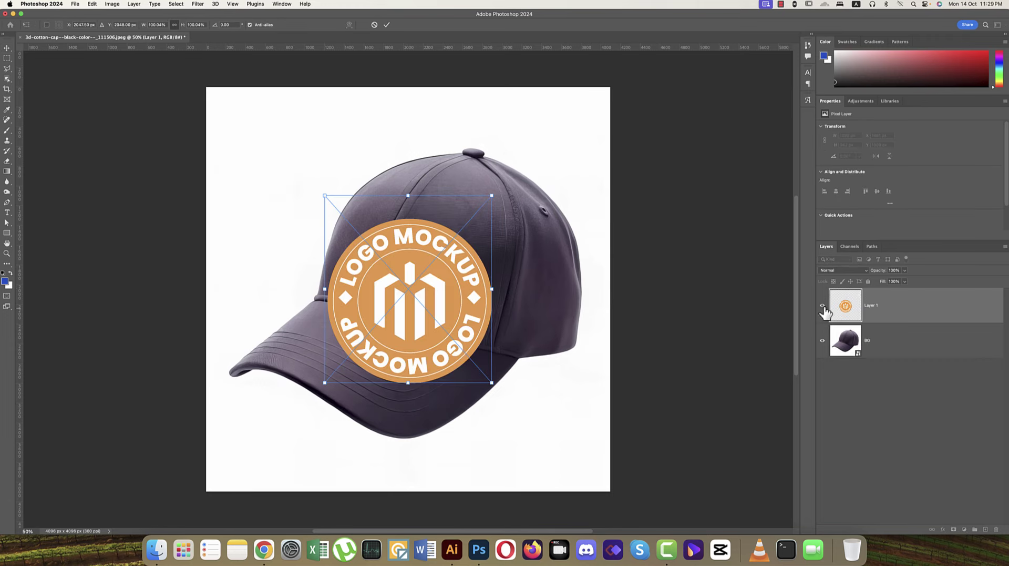
{"action": "right_click", "coordinate": [904, 309]}
{"action": "left_click", "coordinate": [916, 285]}
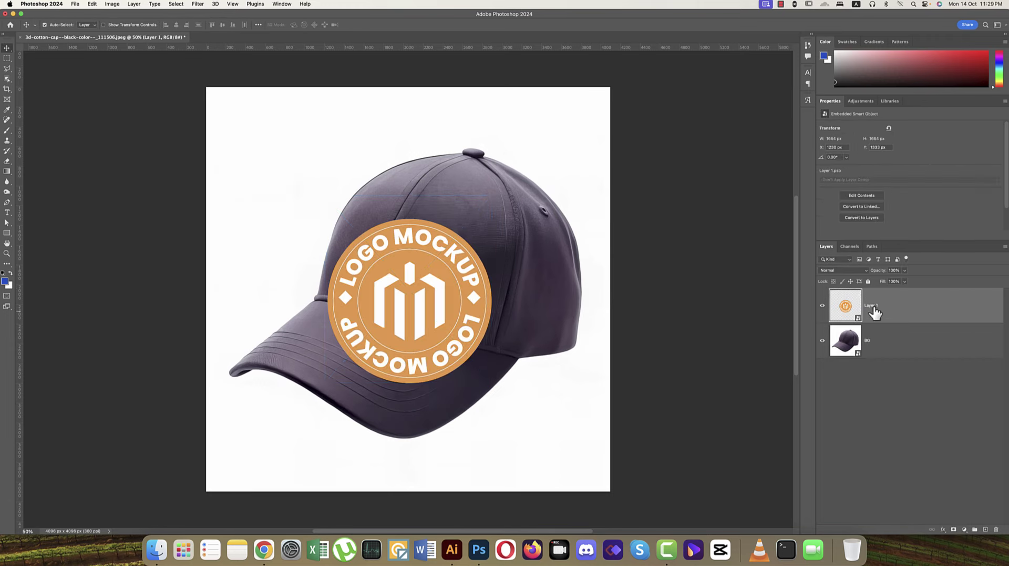
{"action": "double_click", "coordinate": [871, 305]}
{"action": "type", "text": "logo"}
{"action": "key", "text": "Return"}
Scale the logo to about 50%, rotate it about 15.9°, and distort and position it to follow the cap's front panel
{"action": "key", "text": "super+t"}
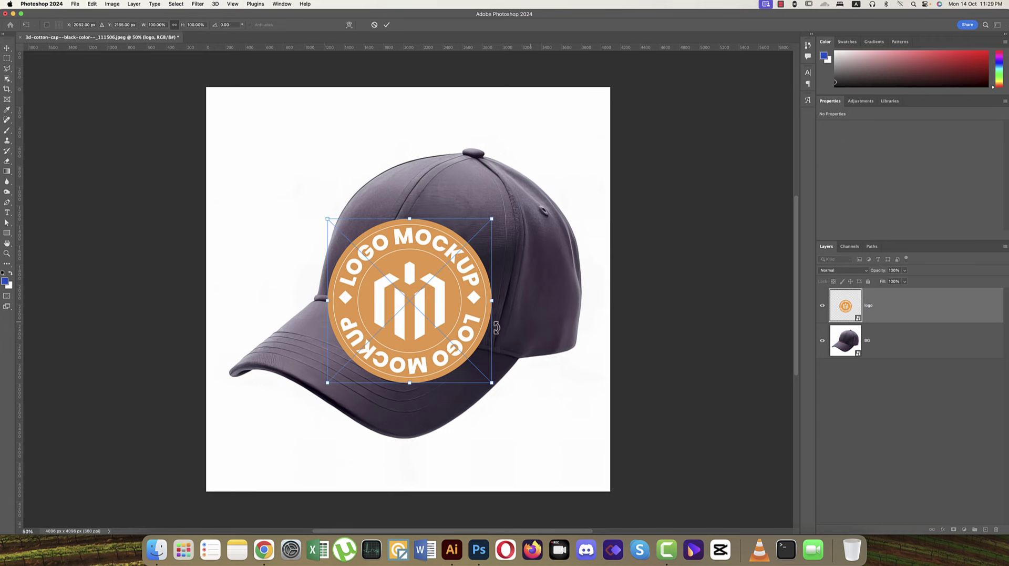
{"action": "left_click_drag", "start_coordinate": [329, 302], "coordinate": [389, 236]}
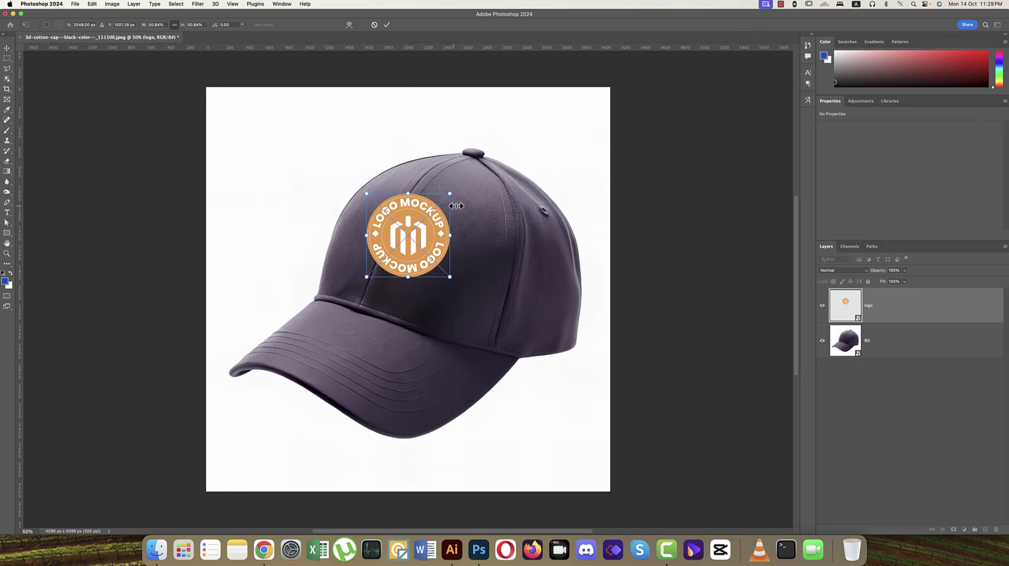
{"action": "left_click_drag", "start_coordinate": [455, 206], "coordinate": [461, 224]}
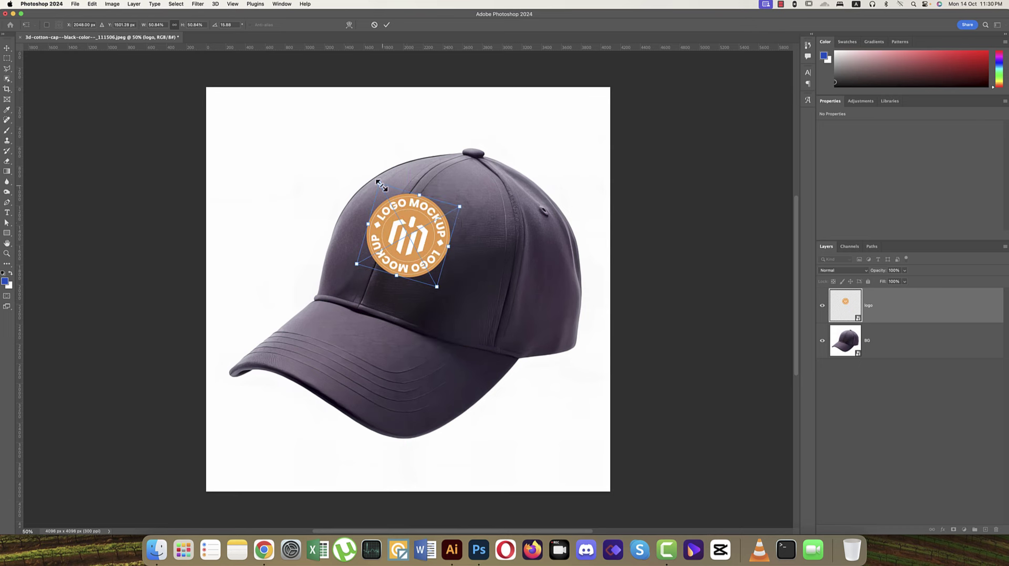
{"action": "left_click_drag", "start_coordinate": [380, 185], "coordinate": [387, 194]}
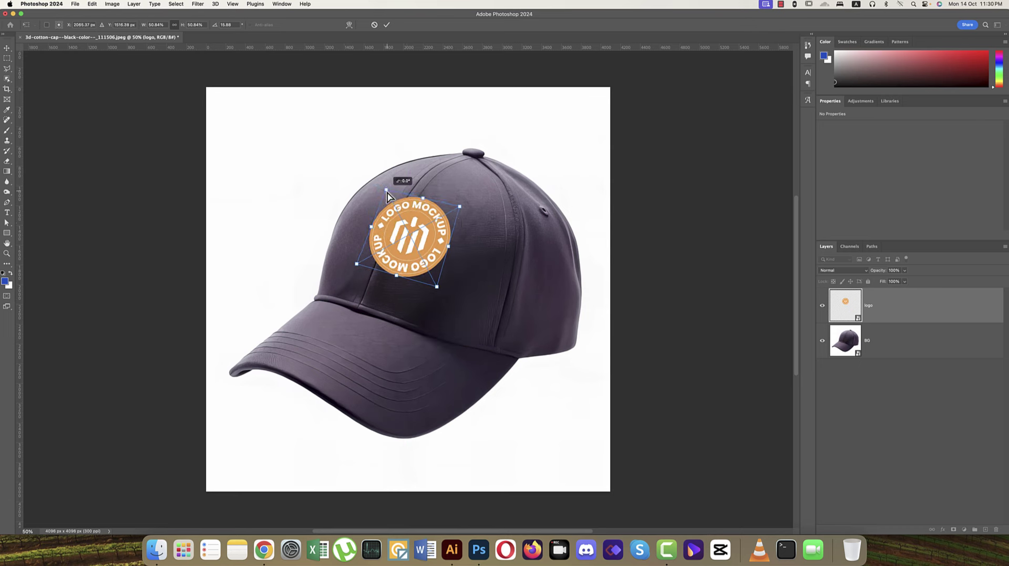
{"action": "left_click_drag", "start_coordinate": [357, 264], "coordinate": [398, 261]}
{"action": "key", "text": "Return"}
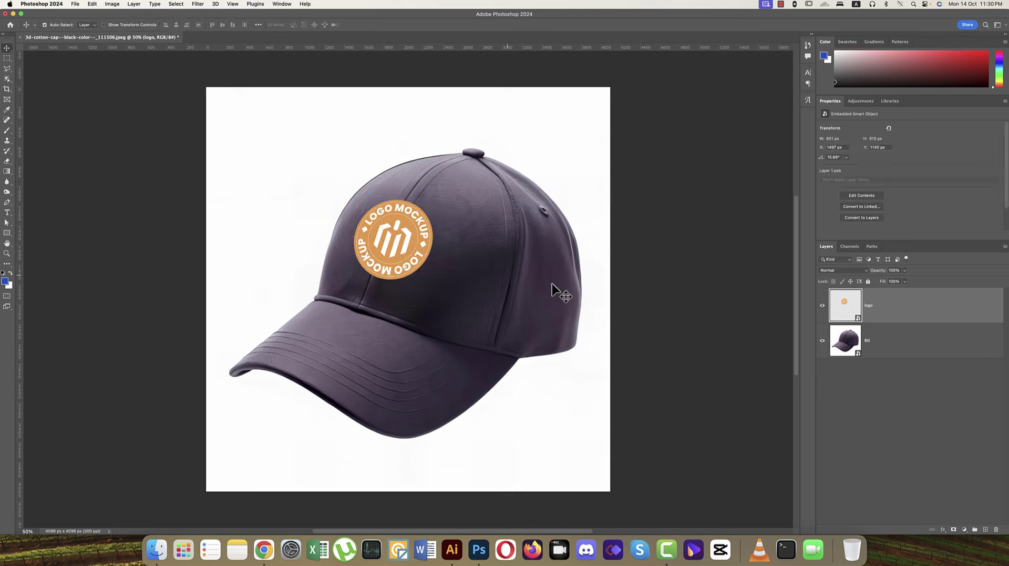
Blend the logo into the cap with Blend If, splitting the underlying layer's blacks to about 0/87 and whites to about 158/255
{"action": "right_click", "coordinate": [925, 313]}
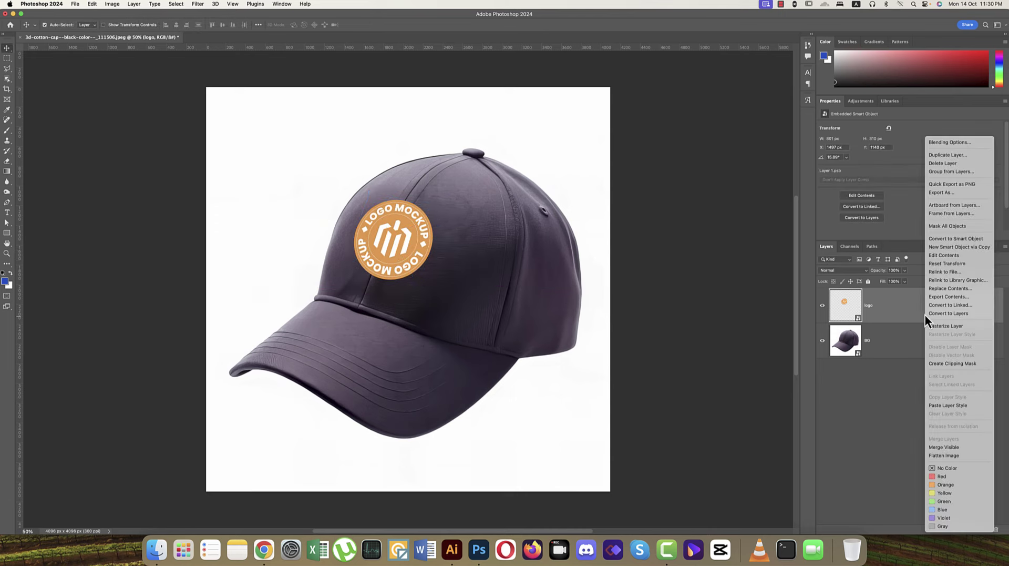
{"action": "left_click", "coordinate": [944, 141]}
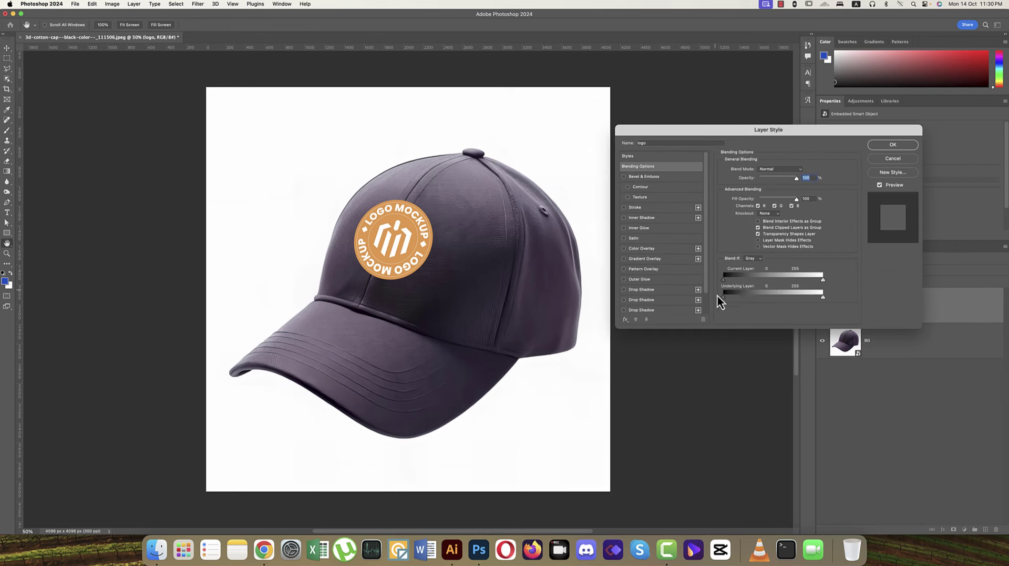
{"action": "left_click_drag", "start_coordinate": [725, 298], "coordinate": [747, 301]}
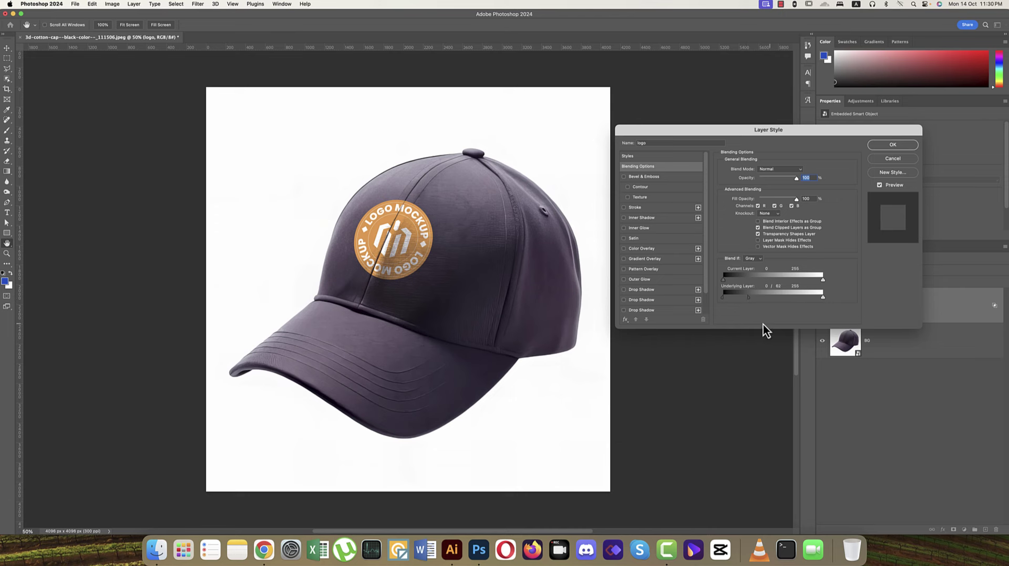
{"action": "left_click_drag", "start_coordinate": [749, 301], "coordinate": [755, 299]}
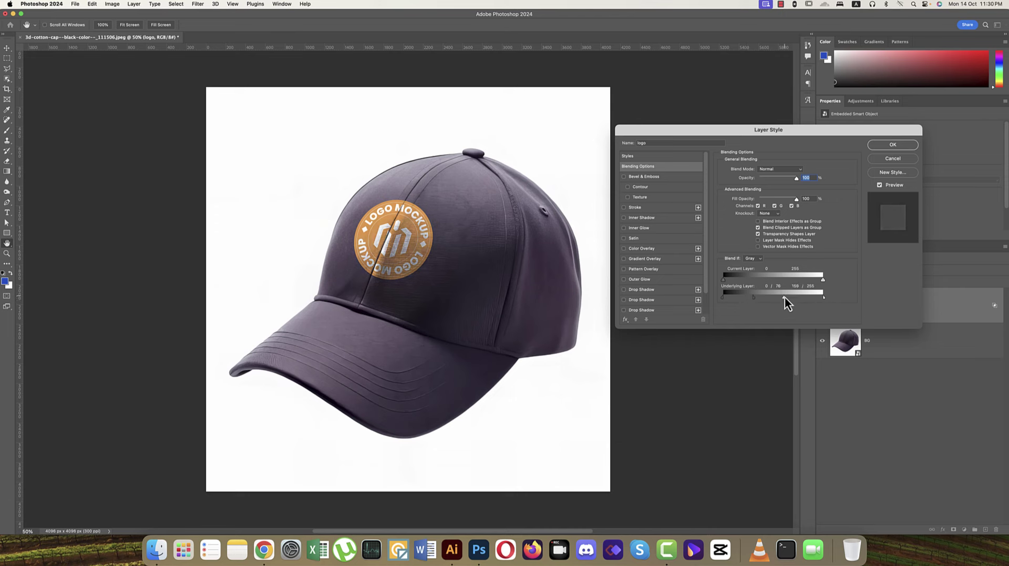
{"action": "left_click_drag", "start_coordinate": [755, 298], "coordinate": [758, 298]}
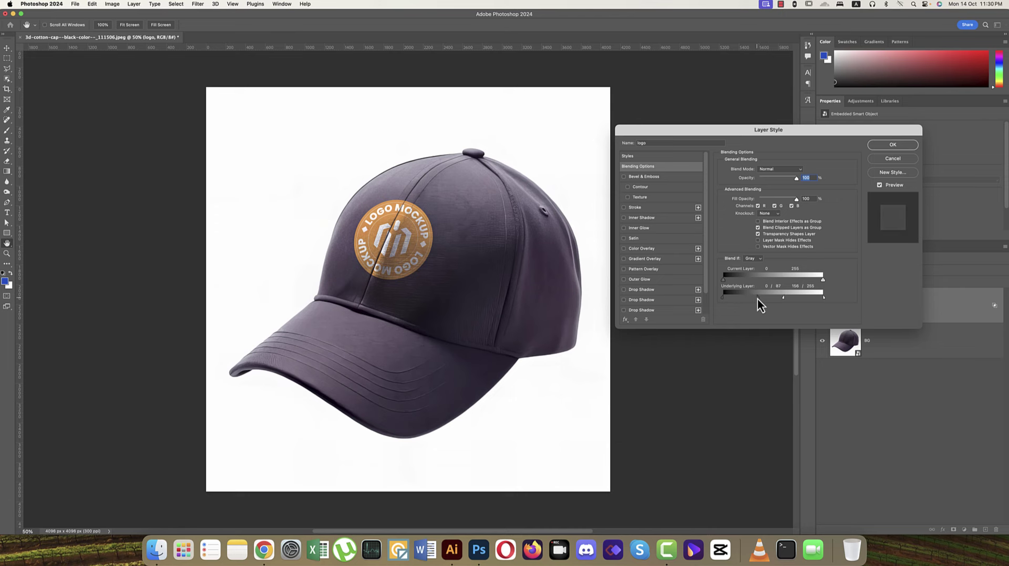
{"action": "left_click", "coordinate": [892, 147]}
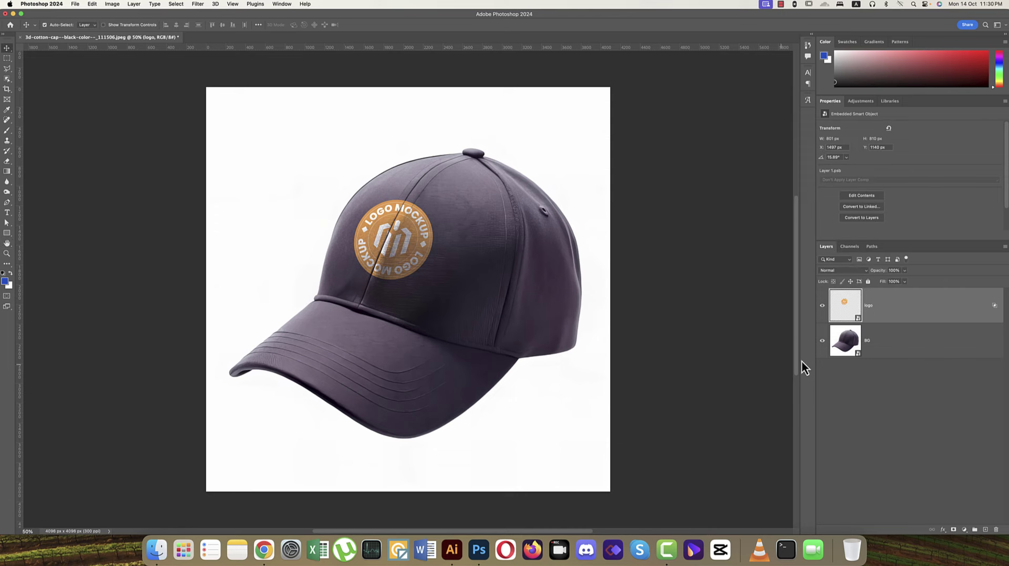
Desaturate the BG cap layer with a Hue/Saturation adjustment, setting the saturation to -100
{"action": "left_click", "coordinate": [889, 347]}
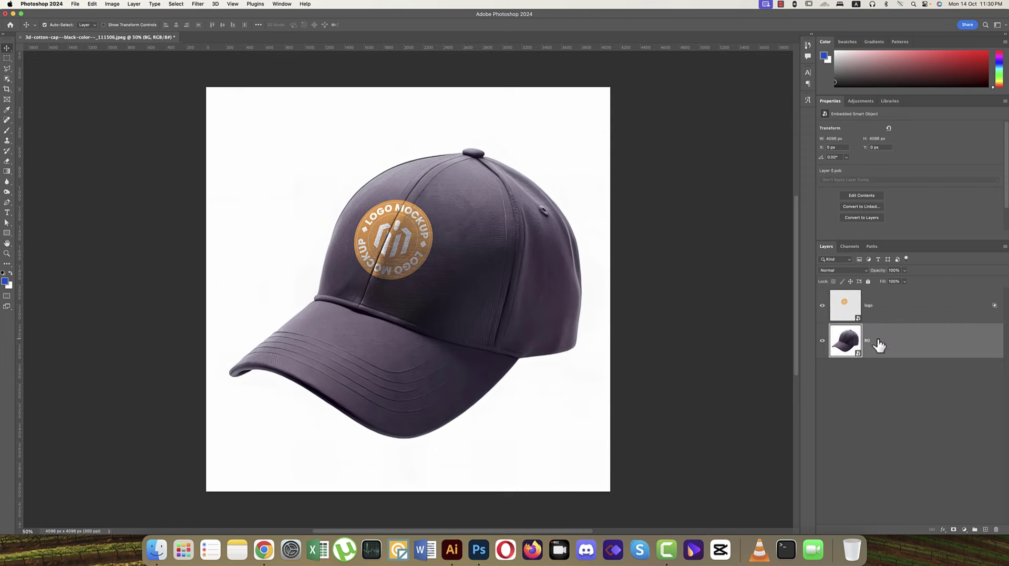
{"action": "key", "text": "super+u"}
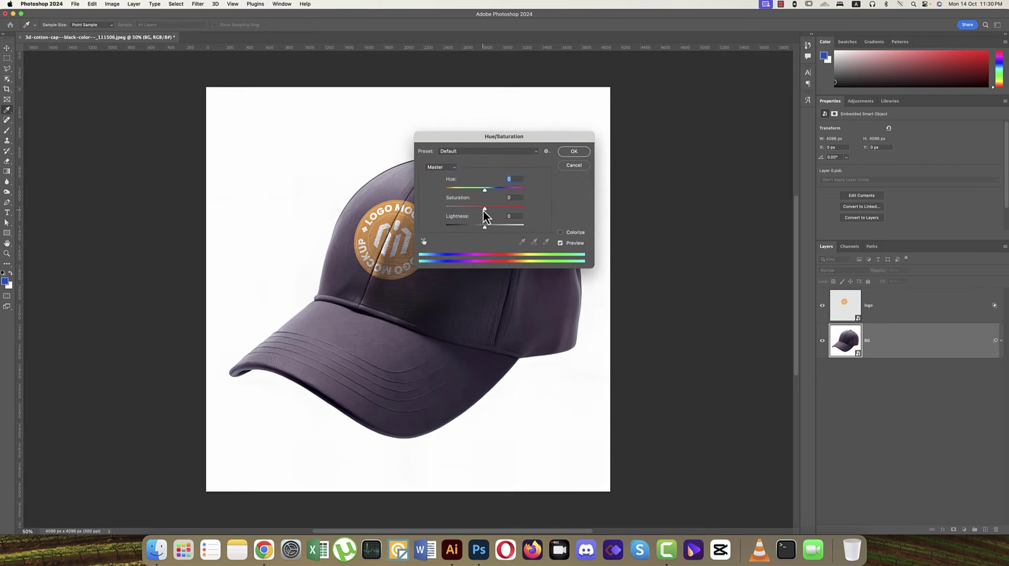
{"action": "left_click_drag", "start_coordinate": [483, 209], "coordinate": [413, 206]}
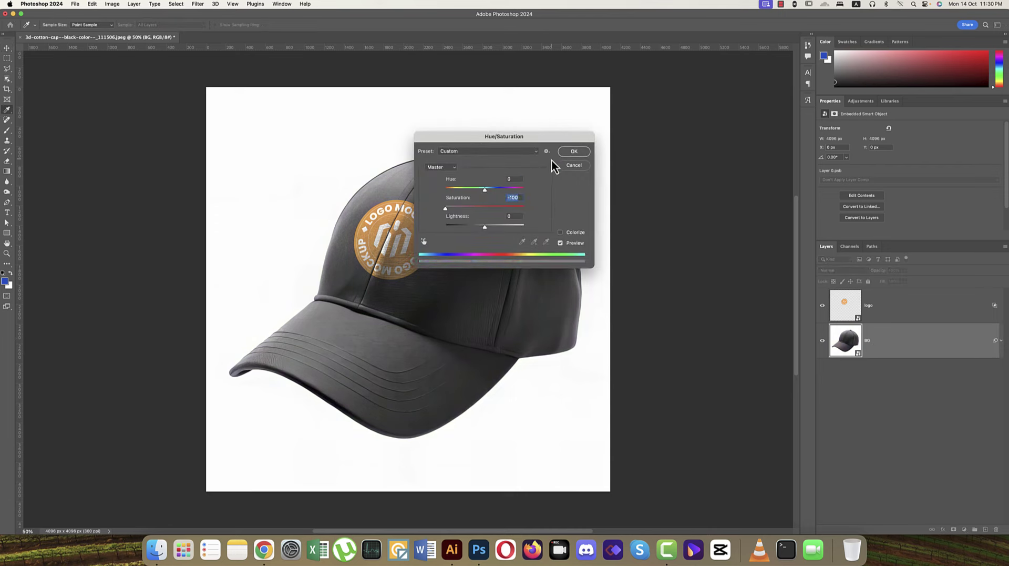
{"action": "left_click", "coordinate": [574, 151]}
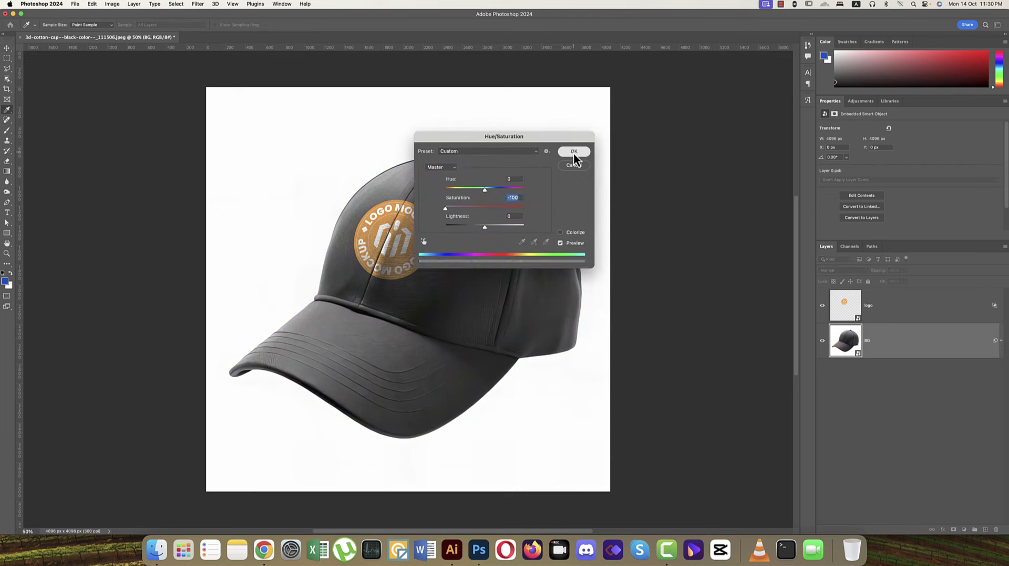
Collapse the BG layer's smart filter list and mark the logo layer with a red color label
{"action": "left_click", "coordinate": [1001, 340]}
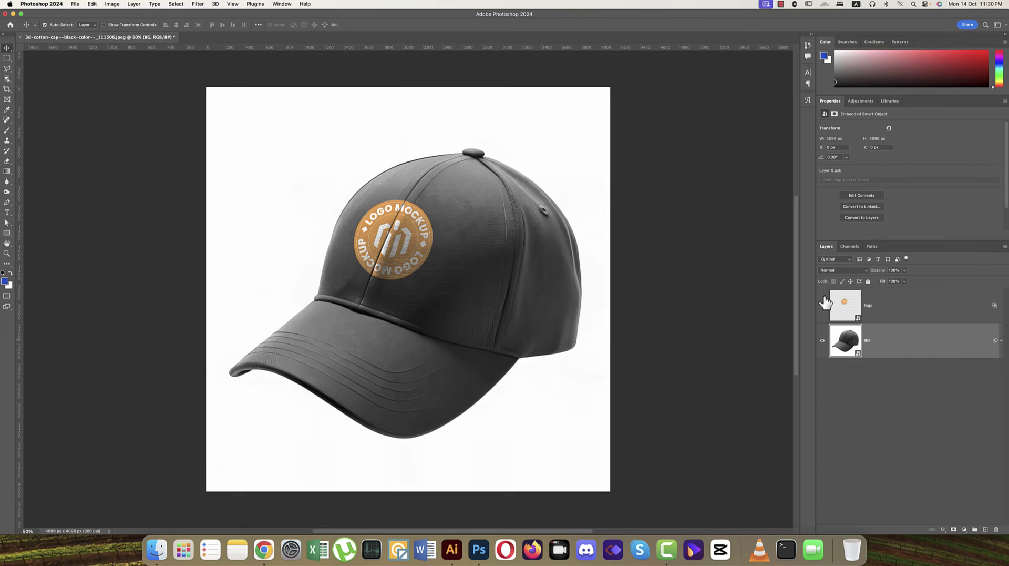
{"action": "right_click", "coordinate": [824, 301]}
{"action": "left_click", "coordinate": [841, 327]}
Save the document in Photoshop format as "cap mockup" in the PSD TEMPLATE folder, and close it
{"action": "key", "text": "super+shift+s"}
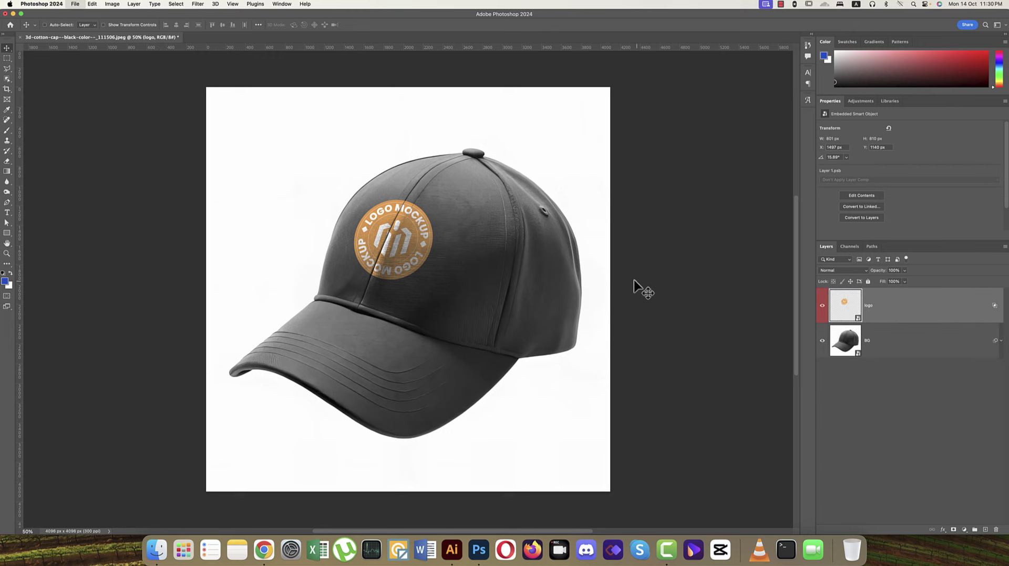
{"action": "double_click", "coordinate": [370, 153]}
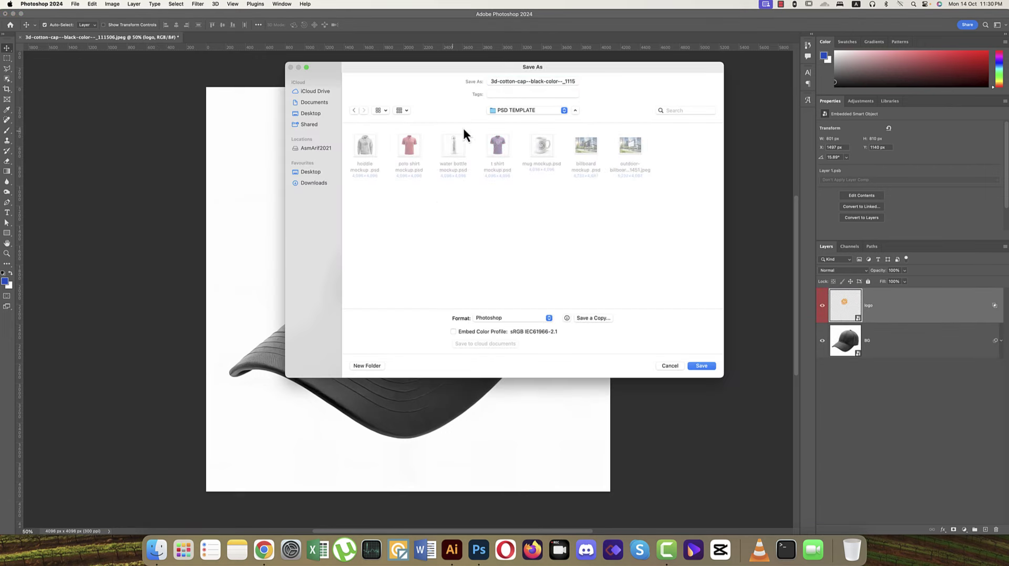
{"action": "left_click", "coordinate": [552, 82]}
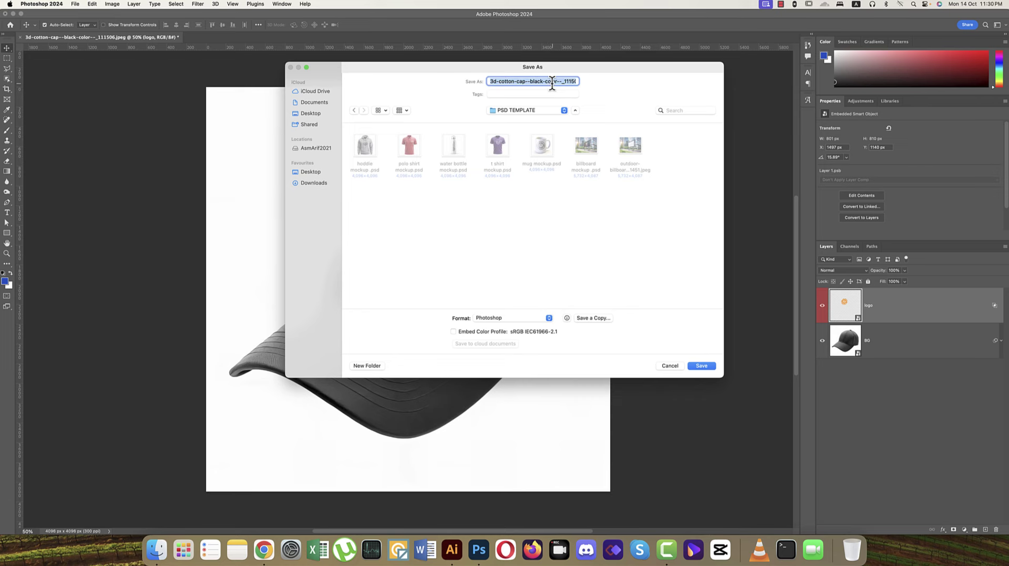
{"action": "type", "text": "cap mockup"}
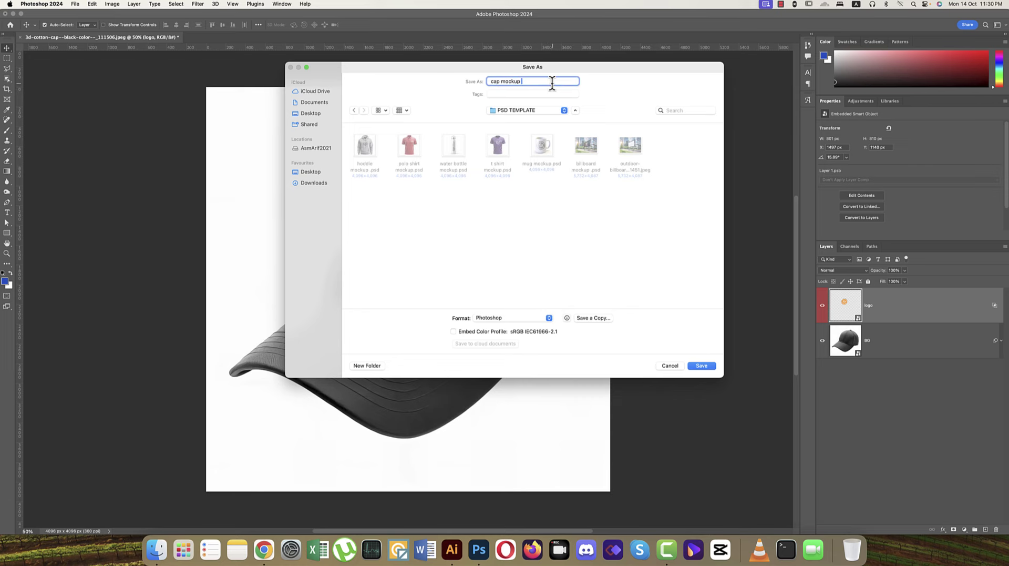
{"action": "key", "text": "Return"}
{"action": "key", "text": "Return"}
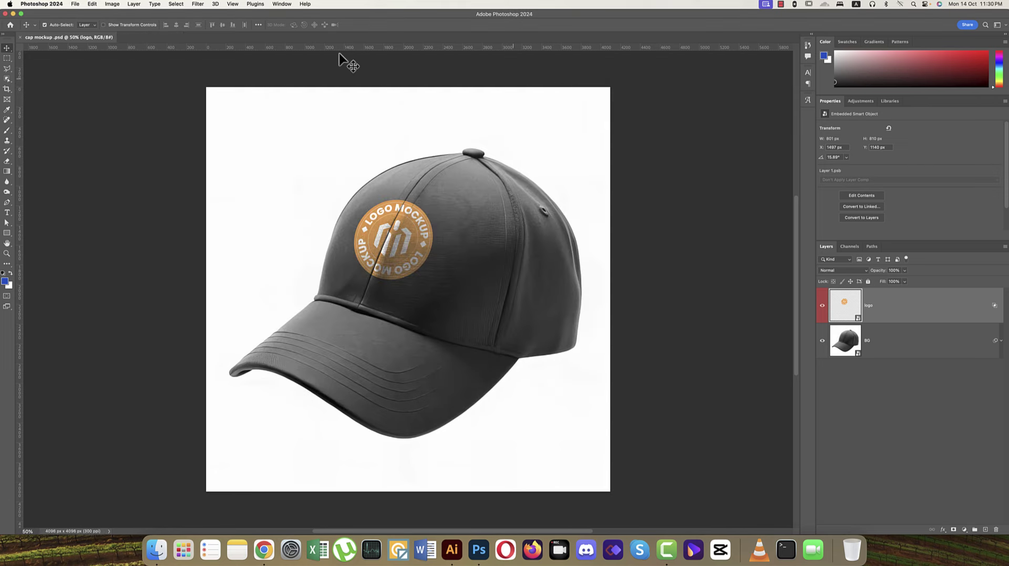
{"action": "left_click", "coordinate": [22, 37]}
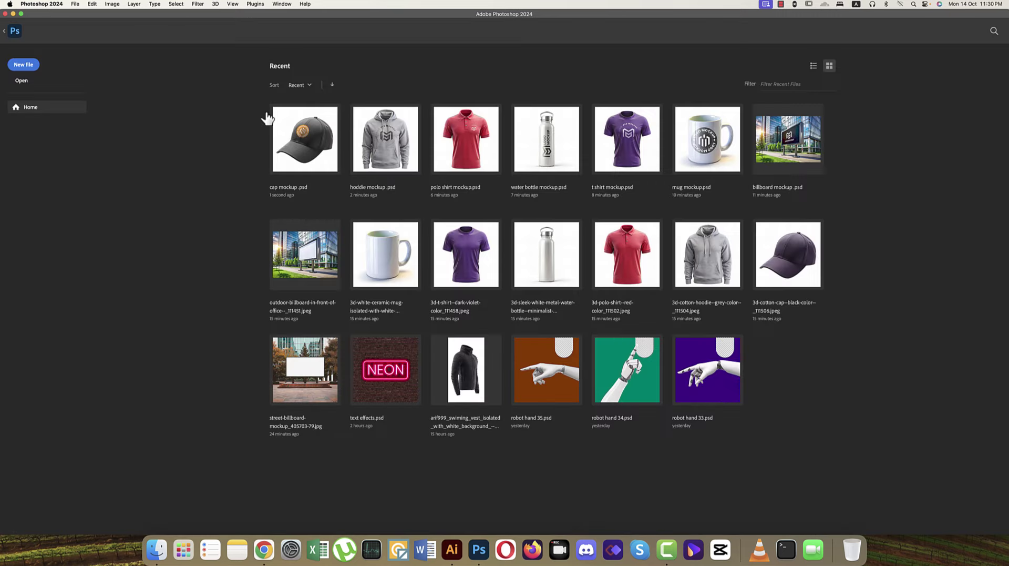
Open Image Processor and choose the PSD TEMPLATE folder as its source, found under AD ACADEMY, LIVE CLASS, MOCKUP MAKING, larger
{"action": "left_click", "coordinate": [75, 4]}
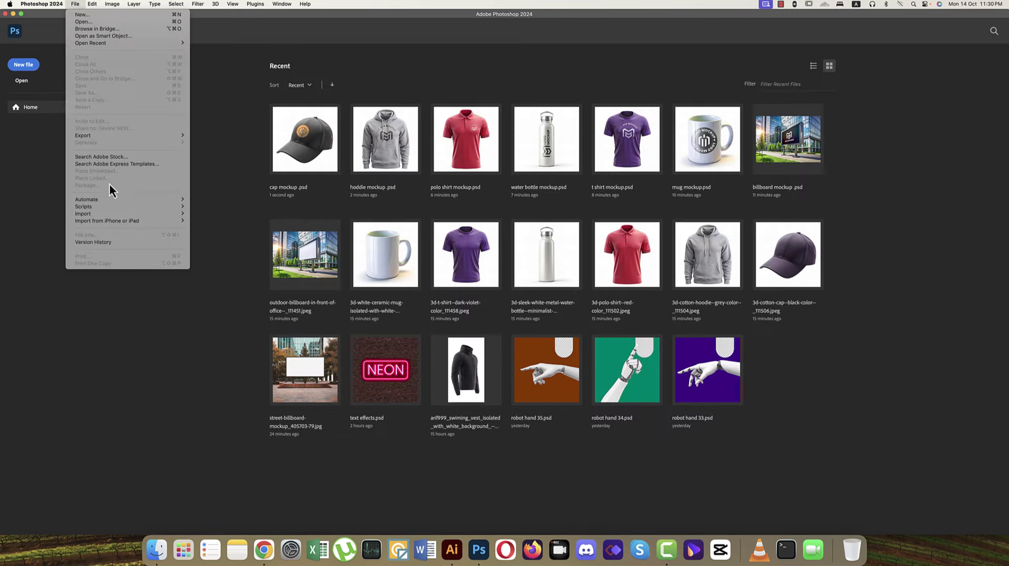
{"action": "mouse_move", "coordinate": [115, 206]}
{"action": "left_click", "coordinate": [217, 207]}
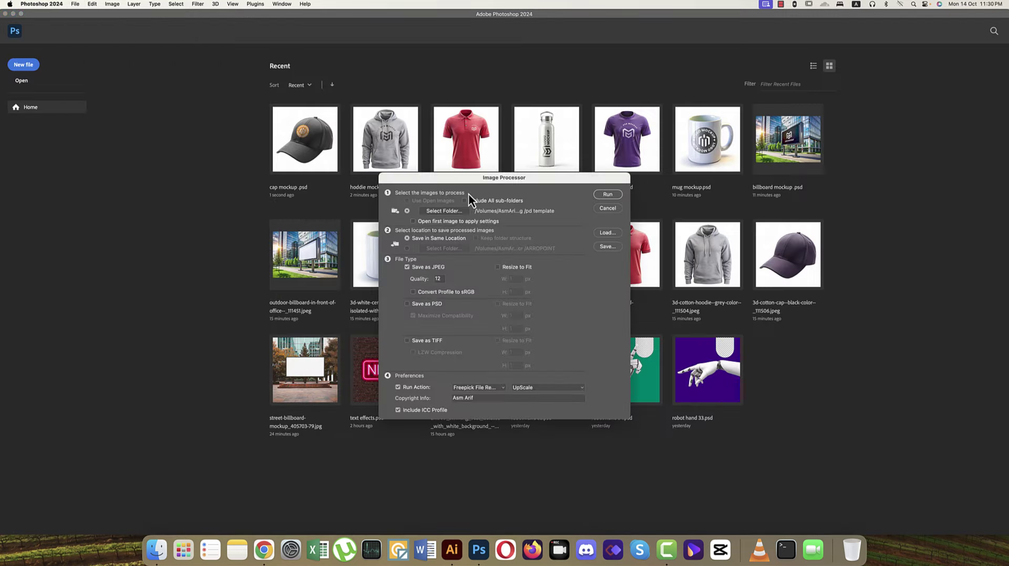
{"action": "left_click", "coordinate": [456, 210]}
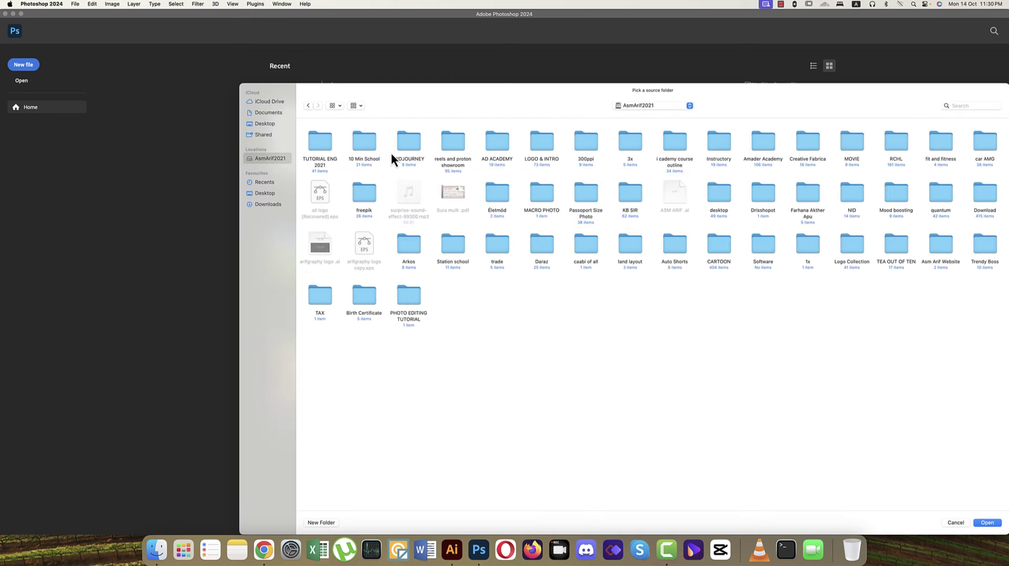
{"action": "double_click", "coordinate": [498, 145]}
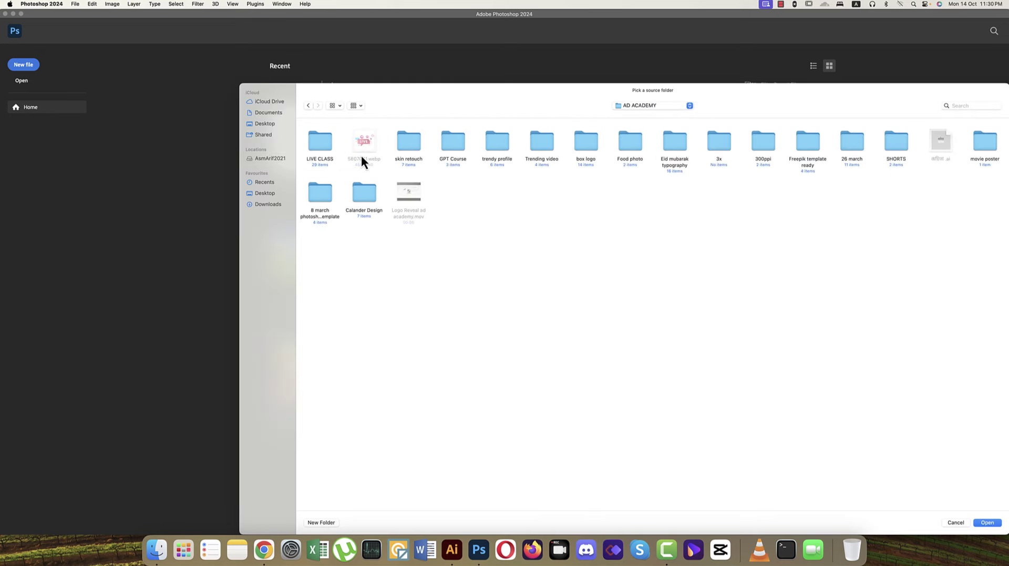
{"action": "double_click", "coordinate": [321, 146]}
{"action": "double_click", "coordinate": [322, 145]}
{"action": "left_click", "coordinate": [321, 145]}
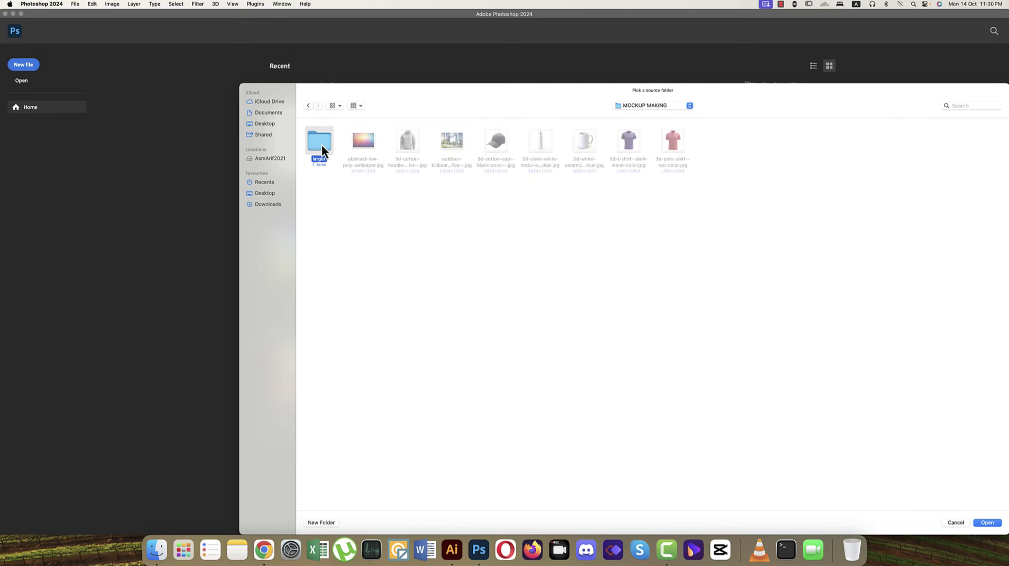
{"action": "double_click", "coordinate": [322, 146]}
{"action": "left_click", "coordinate": [988, 522]}
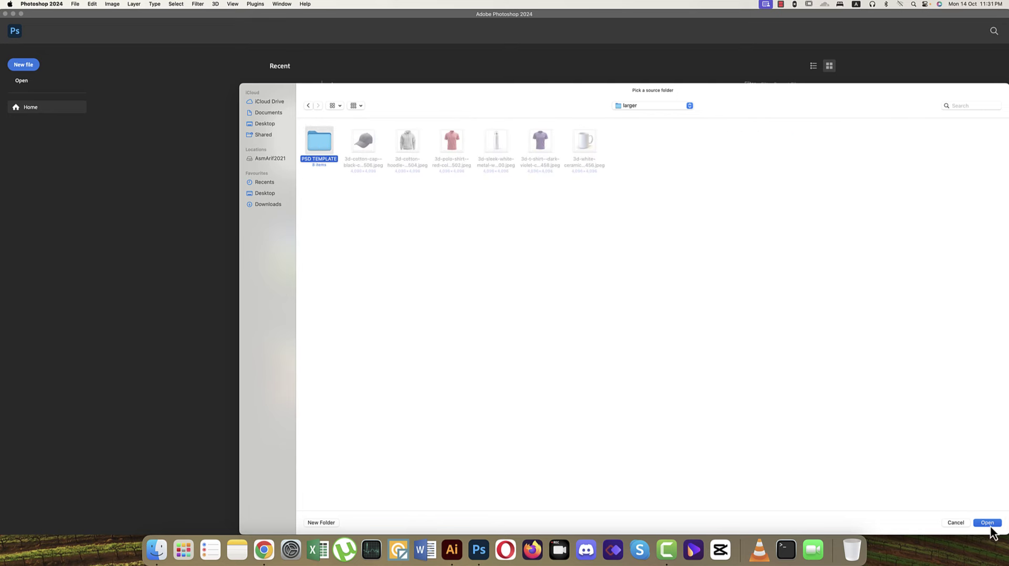
Run Image Processor on the PSD TEMPLATE folder, and open that folder in Finder under AD ACADEMY, LIVE CLASS, MOCKUP MAKING, larger
{"action": "left_click", "coordinate": [608, 194]}
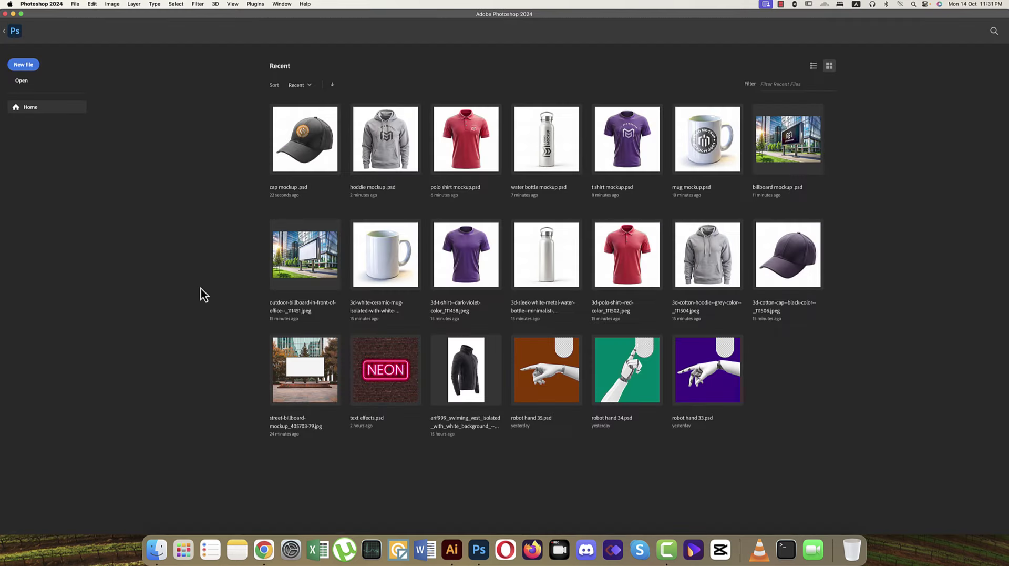
{"action": "left_click", "coordinate": [156, 549]}
{"action": "left_click", "coordinate": [361, 234]}
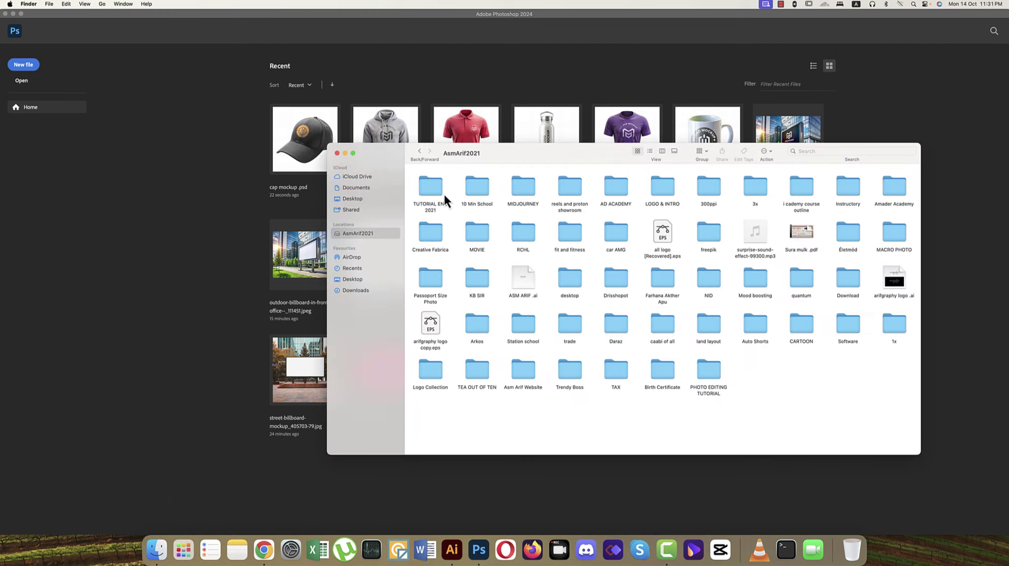
{"action": "left_click", "coordinate": [525, 192]}
{"action": "double_click", "coordinate": [607, 191]}
{"action": "double_click", "coordinate": [483, 186]}
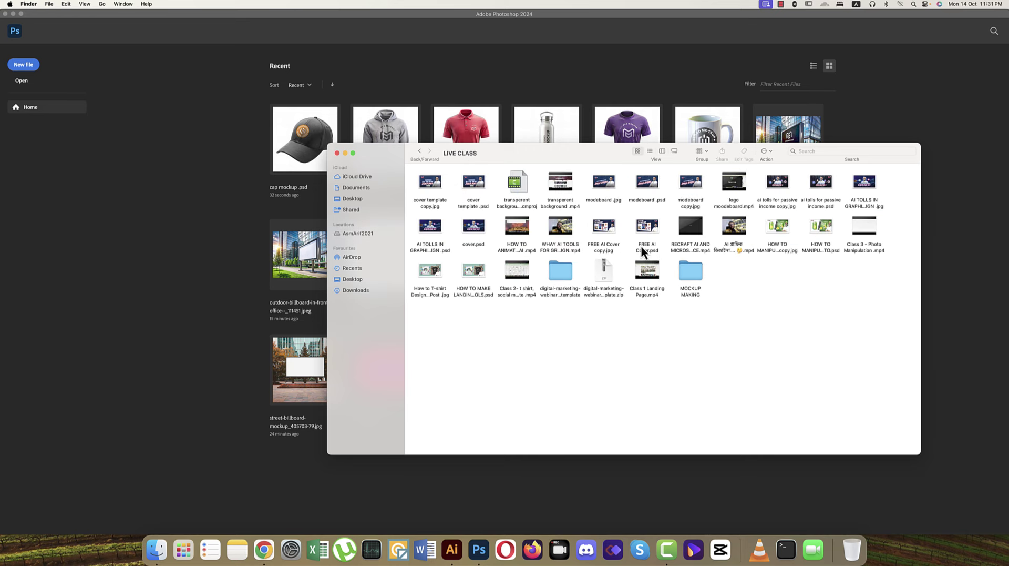
{"action": "double_click", "coordinate": [689, 273]}
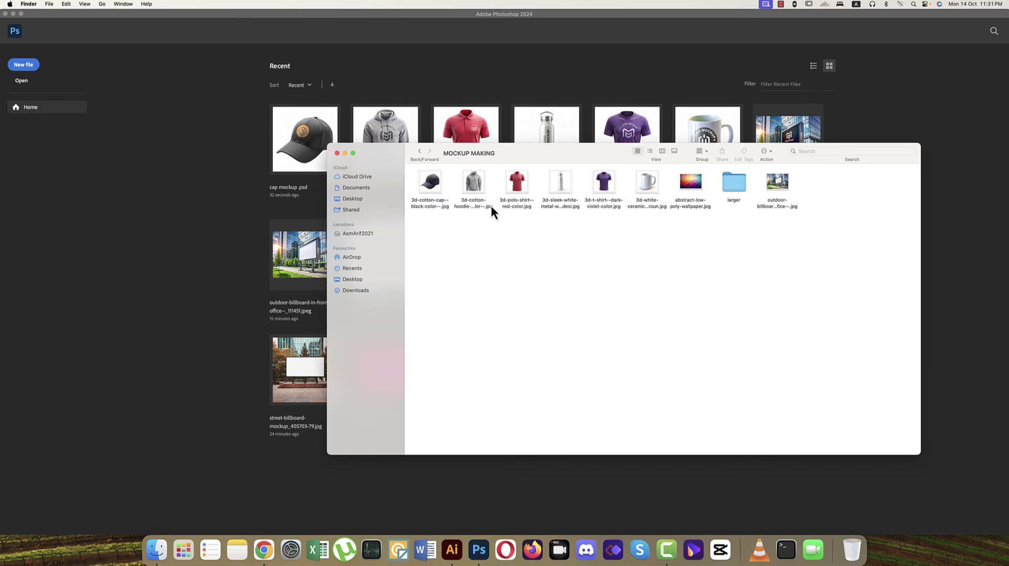
{"action": "double_click", "coordinate": [739, 193]}
{"action": "double_click", "coordinate": [526, 236]}
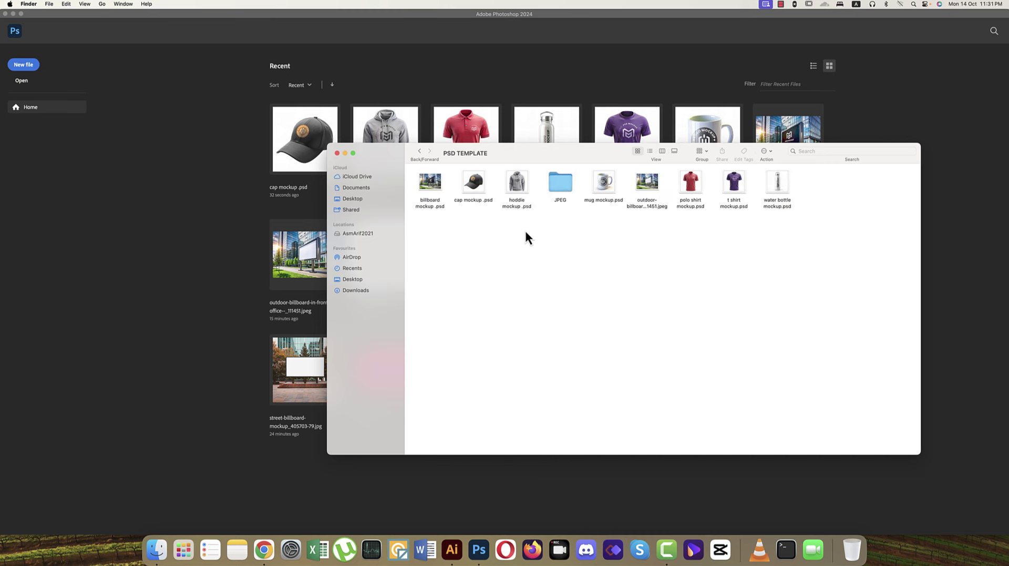
Move the outdoor billboard .jpeg image in the PSD TEMPLATE folder to the Trash
{"action": "left_click", "coordinate": [562, 184]}
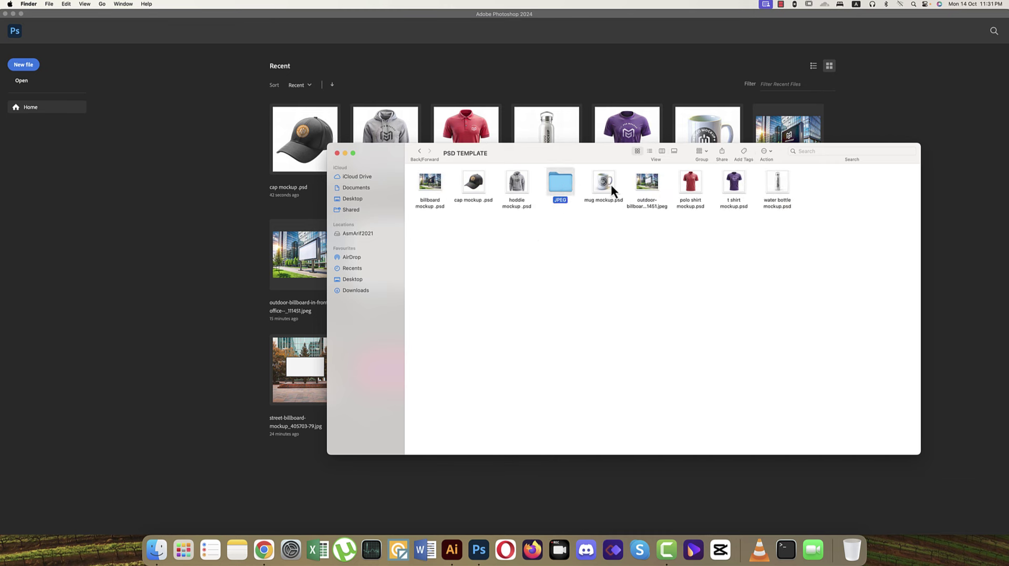
{"action": "left_click", "coordinate": [652, 184]}
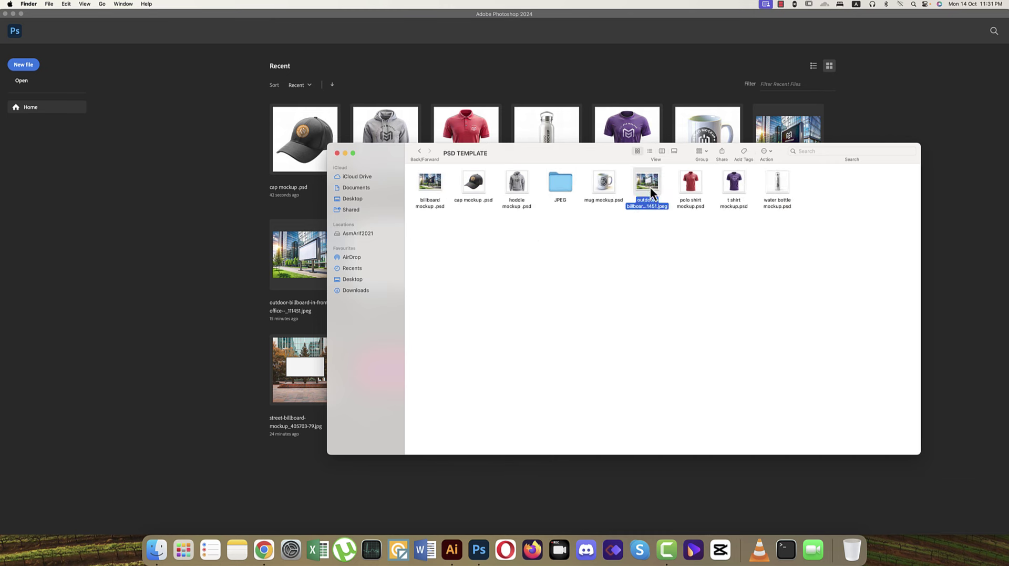
{"action": "right_click", "coordinate": [651, 187]}
{"action": "left_click", "coordinate": [660, 212]}
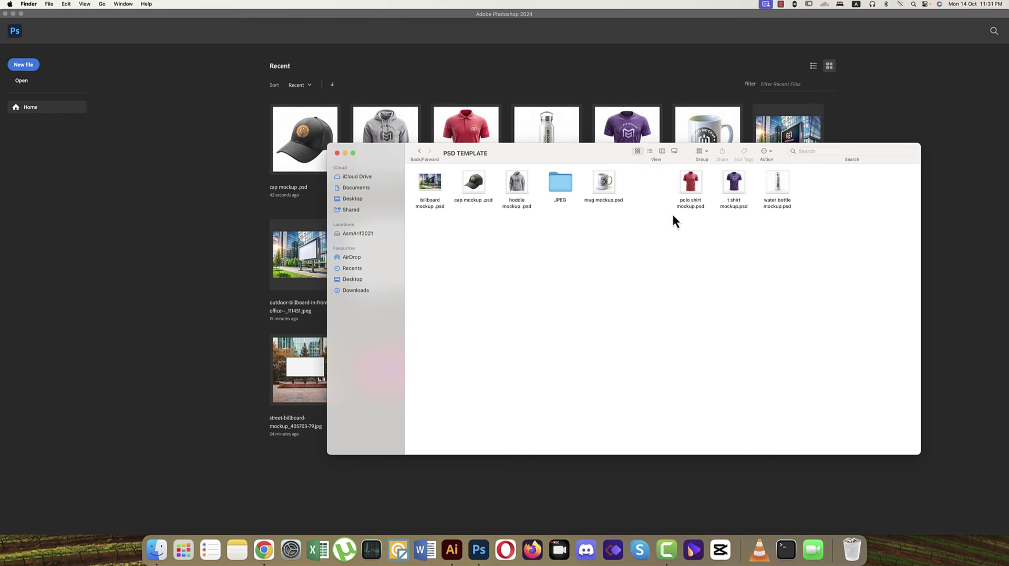
Open the JPEG subfolder and move its outdoor billboard .jpg image to the Trash
{"action": "double_click", "coordinate": [571, 185]}
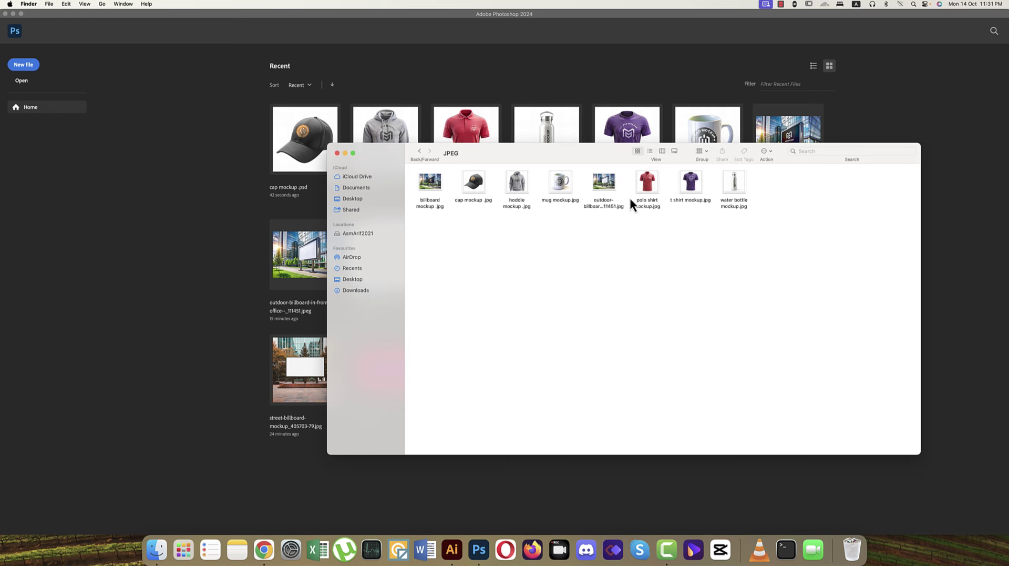
{"action": "left_click", "coordinate": [611, 184]}
{"action": "right_click", "coordinate": [610, 184]}
{"action": "left_click", "coordinate": [623, 210]}
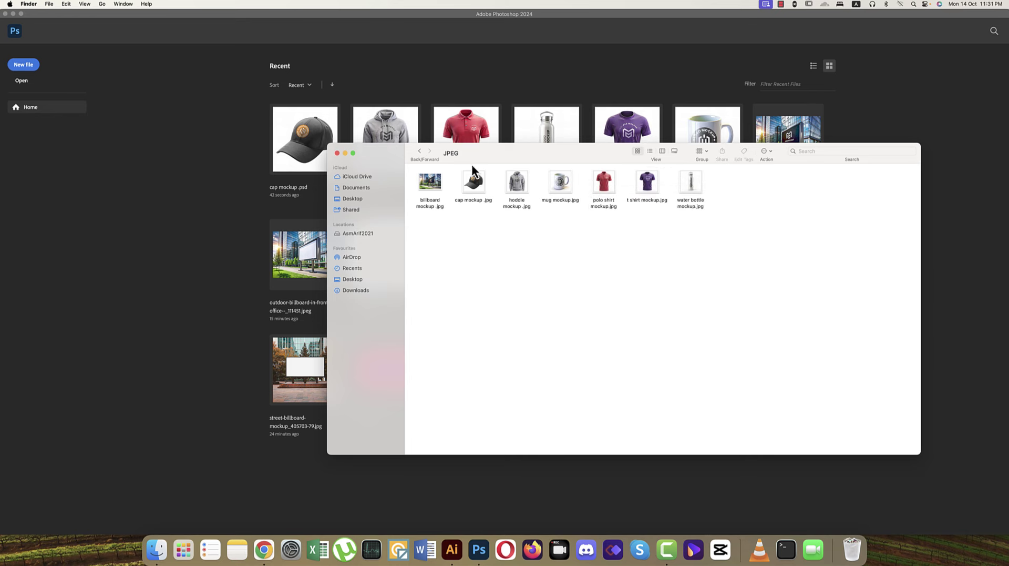
Go through the exported JPG mockups one by one, from the billboard to the t-shirt
{"action": "left_click", "coordinate": [424, 191]}
{"action": "left_click", "coordinate": [473, 185]}
{"action": "left_click", "coordinate": [517, 184]}
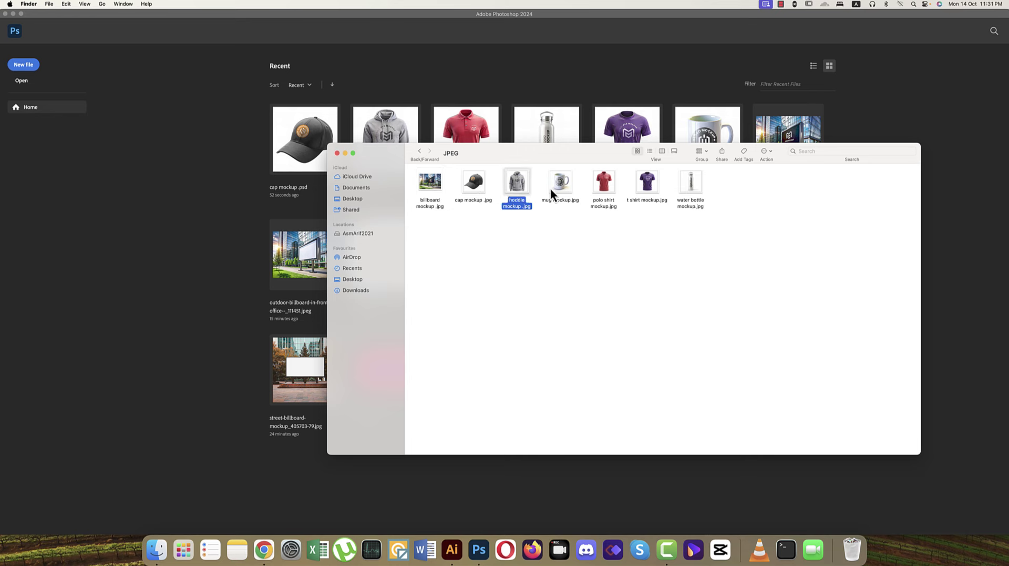
{"action": "left_click", "coordinate": [560, 184]}
{"action": "left_click", "coordinate": [603, 184]}
{"action": "left_click", "coordinate": [648, 184]}
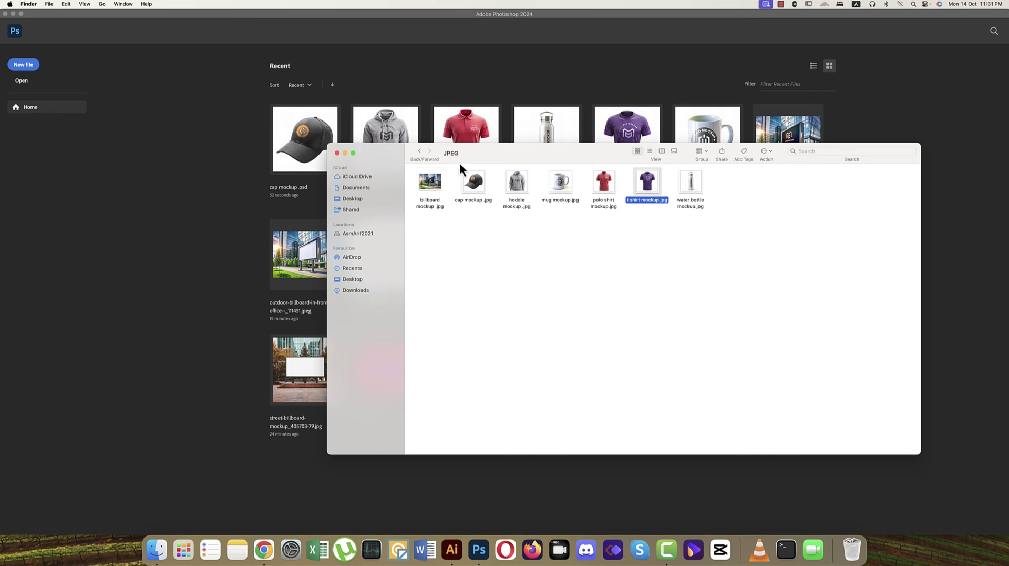
Return to the PSD TEMPLATE folder, place the JPEG subfolder below the PSD files and shift the files after it into the gap
{"action": "left_click", "coordinate": [419, 151]}
{"action": "left_click_drag", "start_coordinate": [560, 184], "coordinate": [451, 247]}
{"action": "left_click_drag", "start_coordinate": [773, 186], "coordinate": [563, 184]}
{"action": "left_click", "coordinate": [618, 265]}
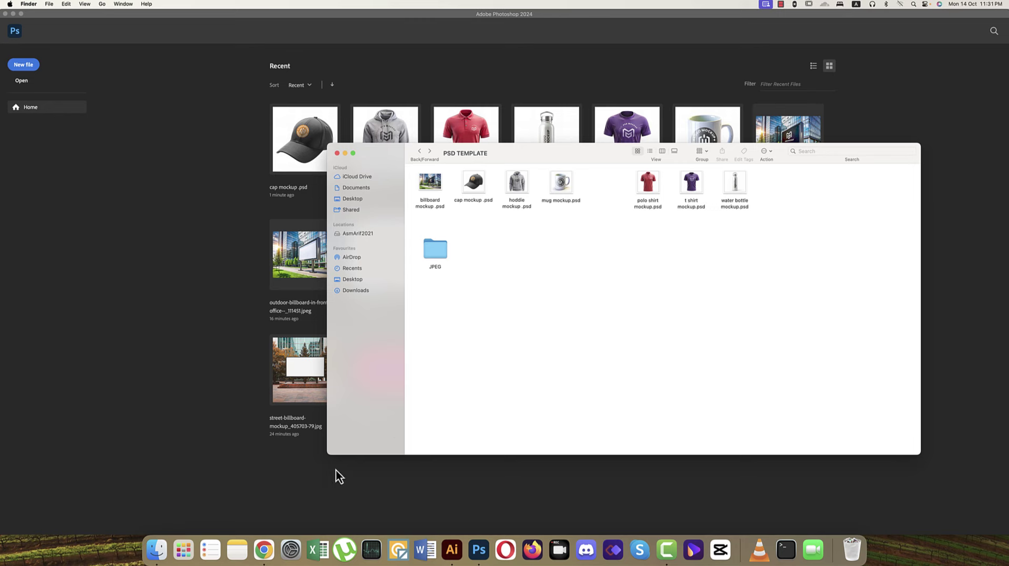
Switch to the Freepik Contributor dashboard in Chrome and start browsing for files to upload
{"action": "key", "text": "super+Tab"}
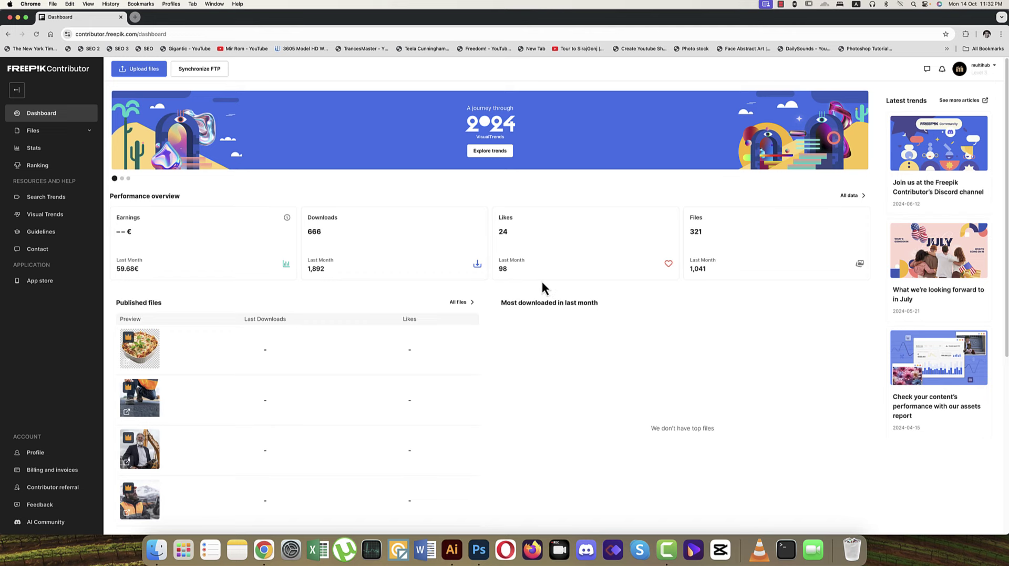
{"action": "left_click", "coordinate": [139, 68]}
{"action": "left_click", "coordinate": [917, 425]}
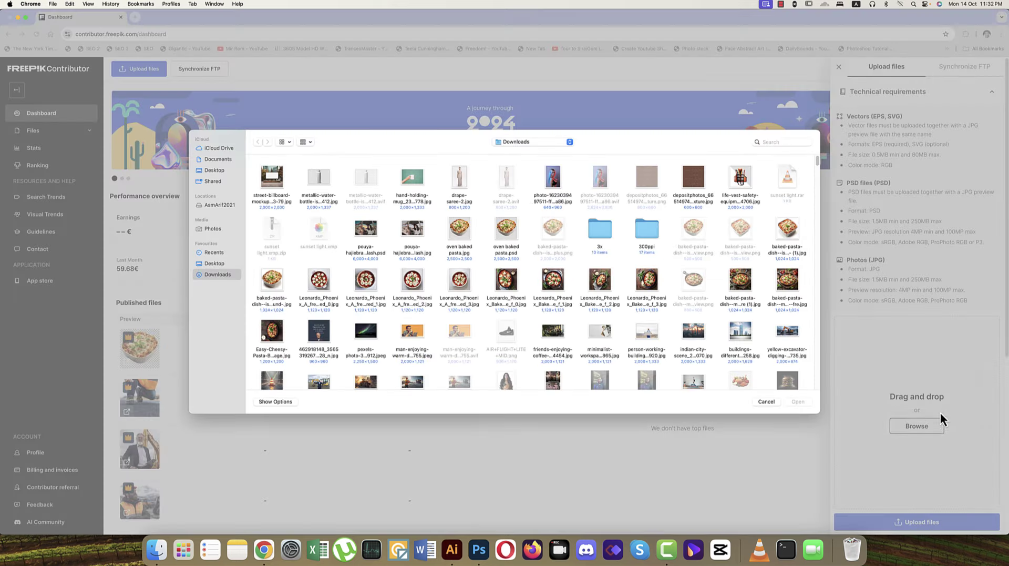
Upload all PSD mockups from the PSD TEMPLATE folder under AsmArif2021, AD ACADEMY, LIVE CLASS, MOCKUP MAKING, larger
{"action": "left_click", "coordinate": [220, 204]}
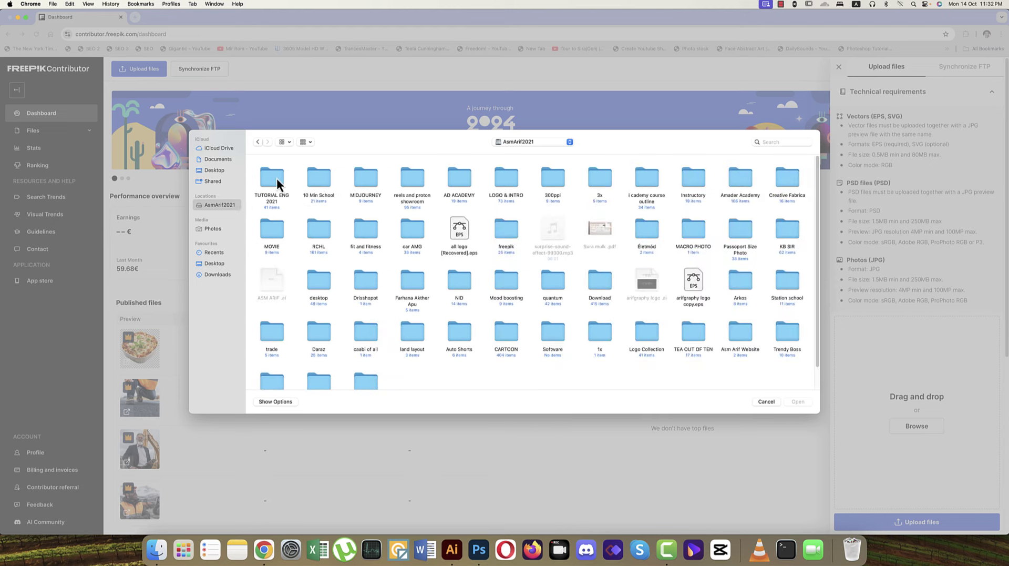
{"action": "double_click", "coordinate": [466, 183]}
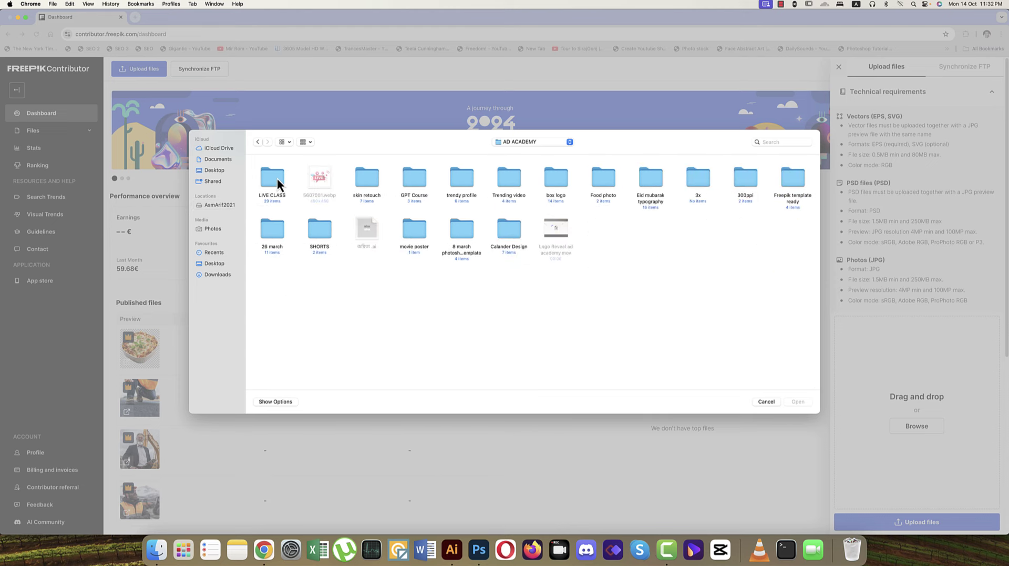
{"action": "left_click", "coordinate": [276, 181]}
{"action": "double_click", "coordinate": [276, 178]}
{"action": "double_click", "coordinate": [276, 177]}
{"action": "left_click", "coordinate": [275, 177]}
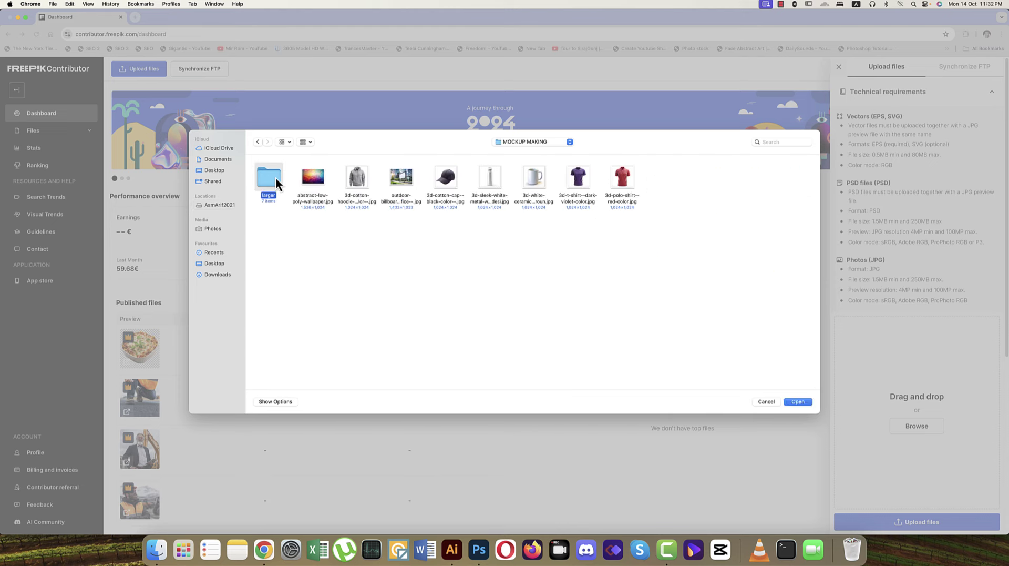
{"action": "double_click", "coordinate": [275, 178]}
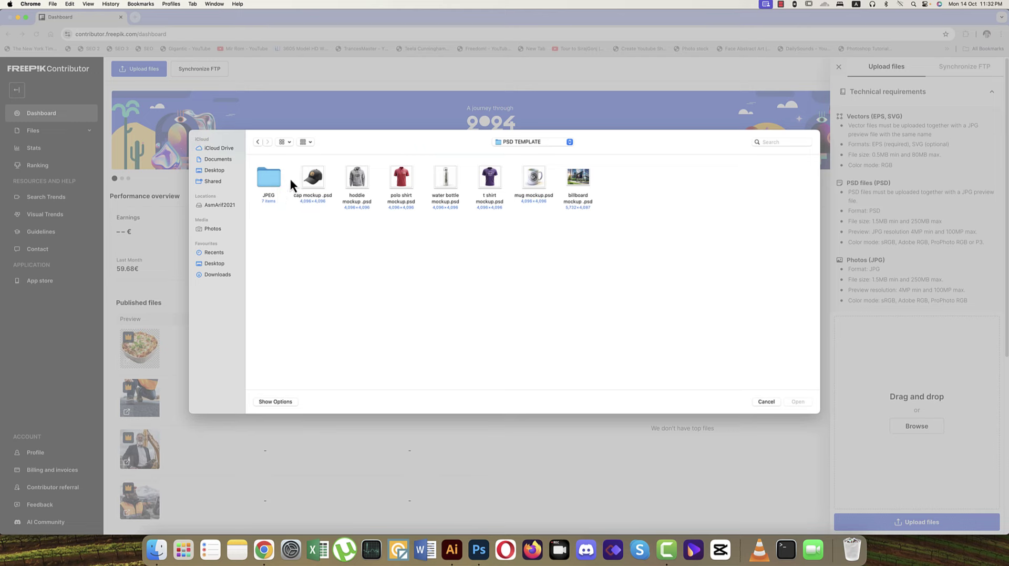
{"action": "left_click_drag", "start_coordinate": [290, 178], "coordinate": [641, 245]}
{"action": "left_click", "coordinate": [798, 402]}
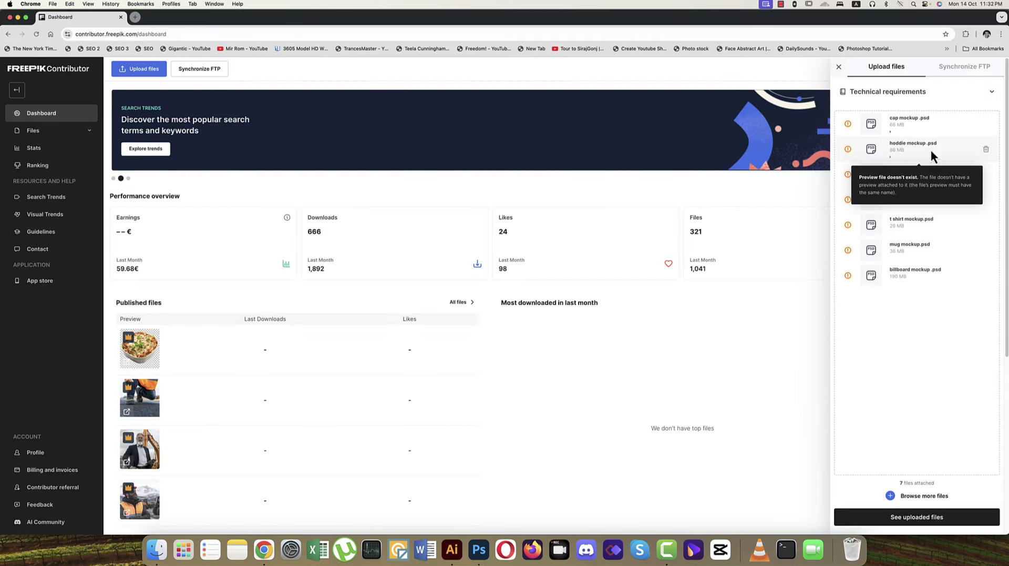
Add all the JPG previews from the JPEG subfolder to the upload
{"action": "left_click", "coordinate": [887, 497]}
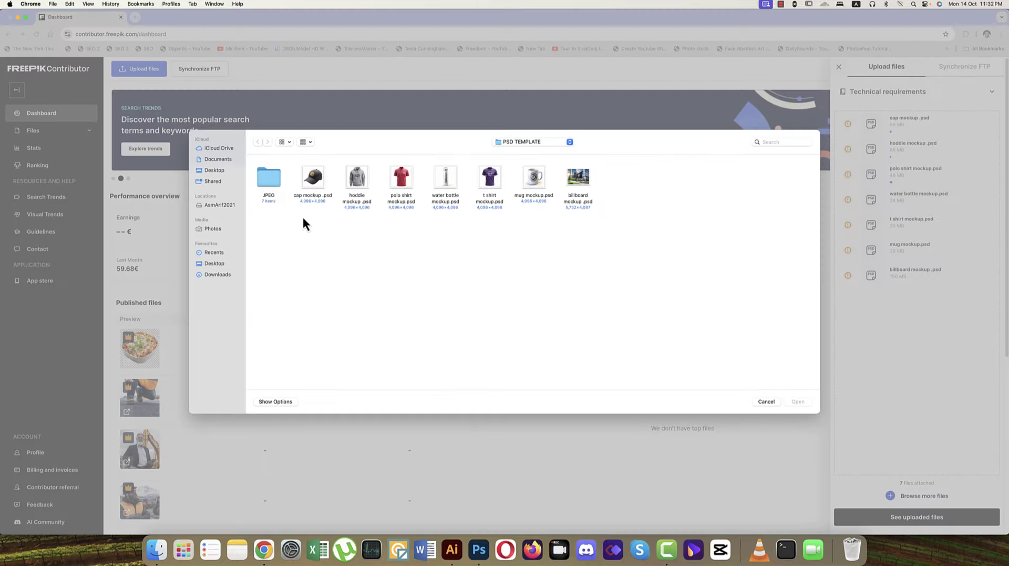
{"action": "double_click", "coordinate": [279, 187]}
{"action": "left_click_drag", "start_coordinate": [255, 177], "coordinate": [547, 190]}
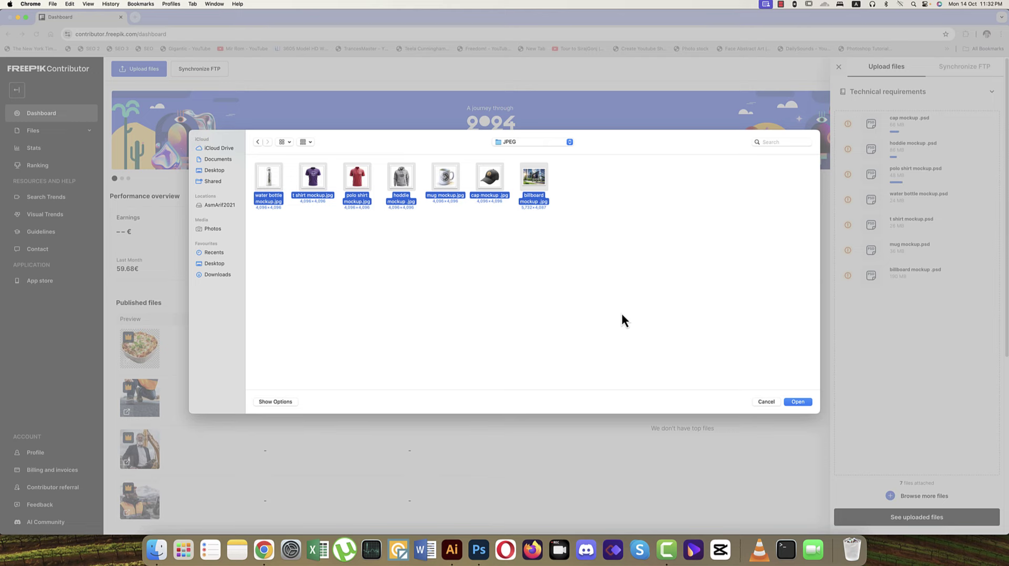
{"action": "left_click", "coordinate": [792, 401]}
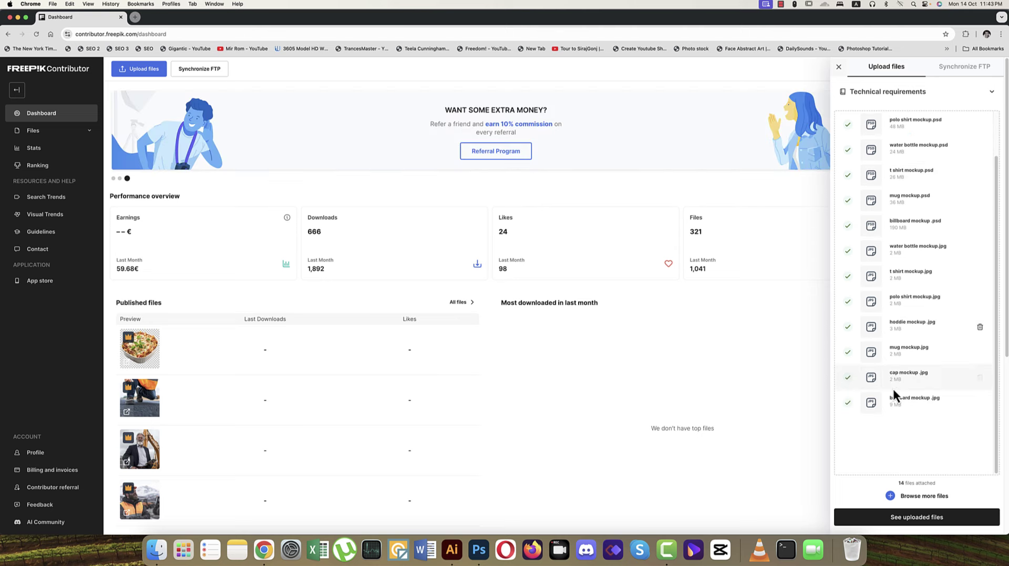
Go to the uploaded files, select the polo shirt mockup and review its keyword list
{"action": "left_click", "coordinate": [951, 520]}
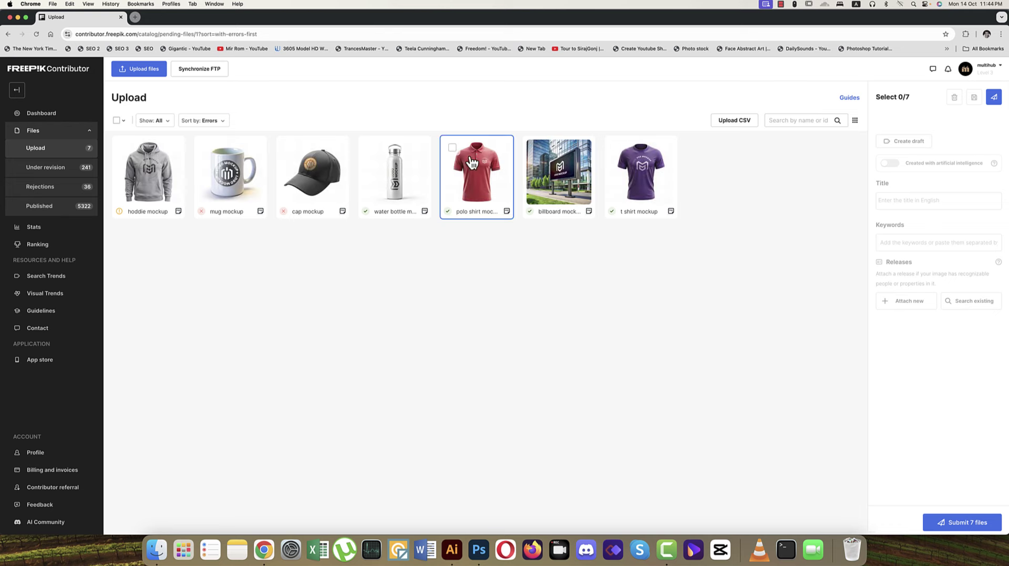
{"action": "left_click", "coordinate": [453, 149]}
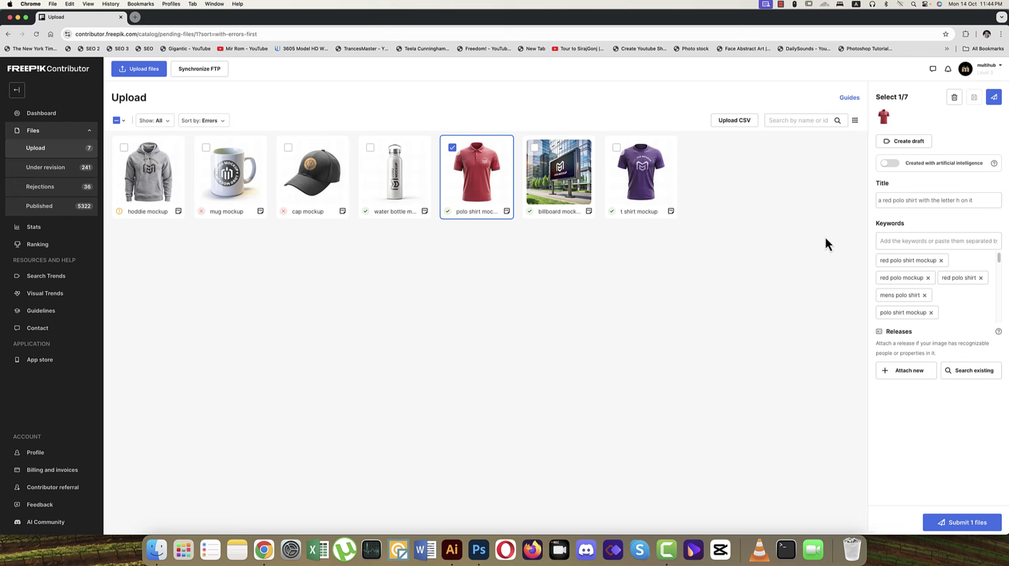
{"action": "mouse_move", "coordinate": [945, 280]}
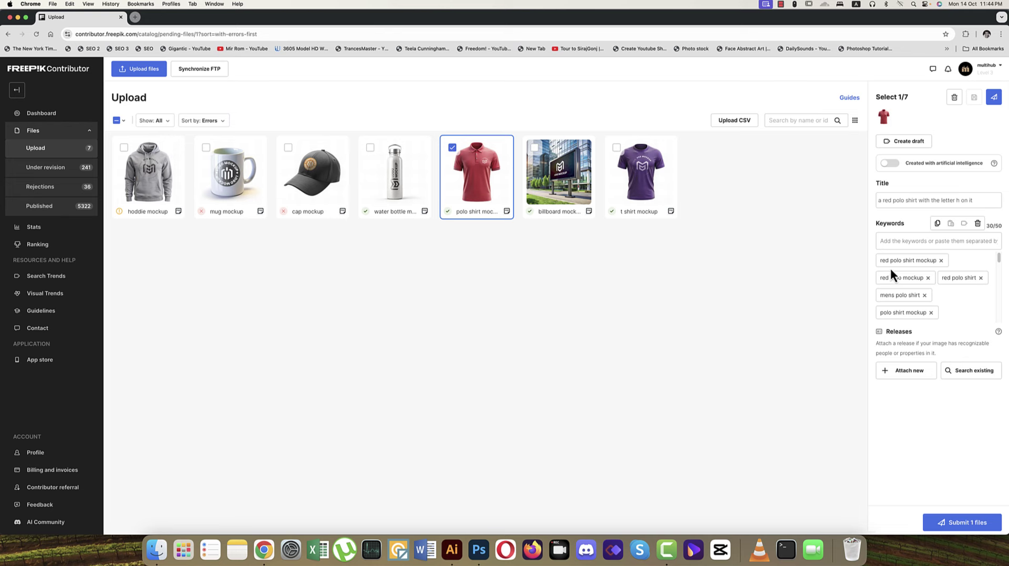
{"action": "scroll", "coordinate": [955, 298], "scroll_direction": "down", "scroll_amount": 5}
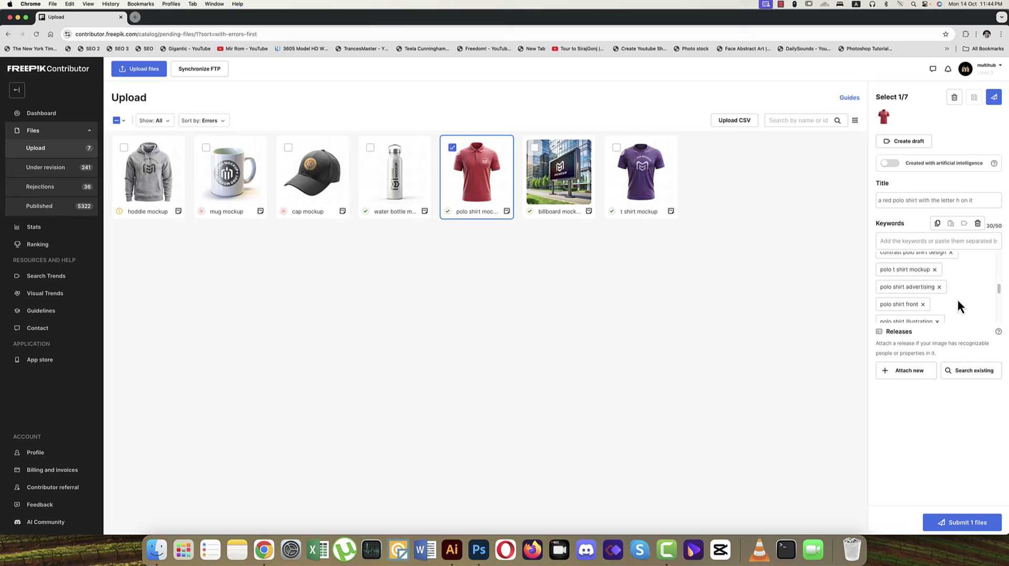
{"action": "scroll", "coordinate": [957, 298], "scroll_direction": "up", "scroll_amount": 5}
Replace the polo shirt mockup's title with "a red polo shirt mockup"
{"action": "mouse_move", "coordinate": [913, 200]}
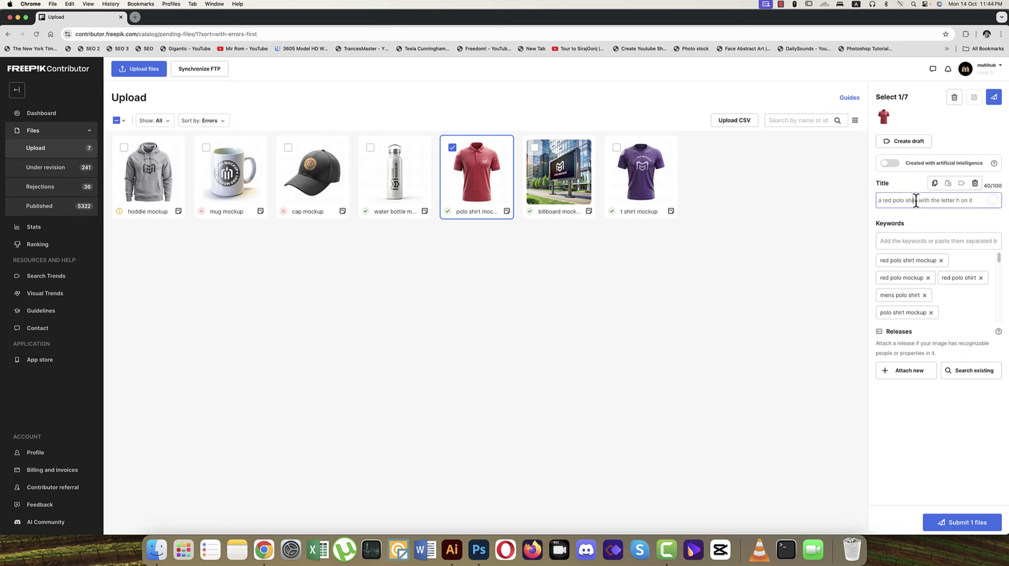
{"action": "left_click_drag", "start_coordinate": [979, 200], "coordinate": [860, 199]}
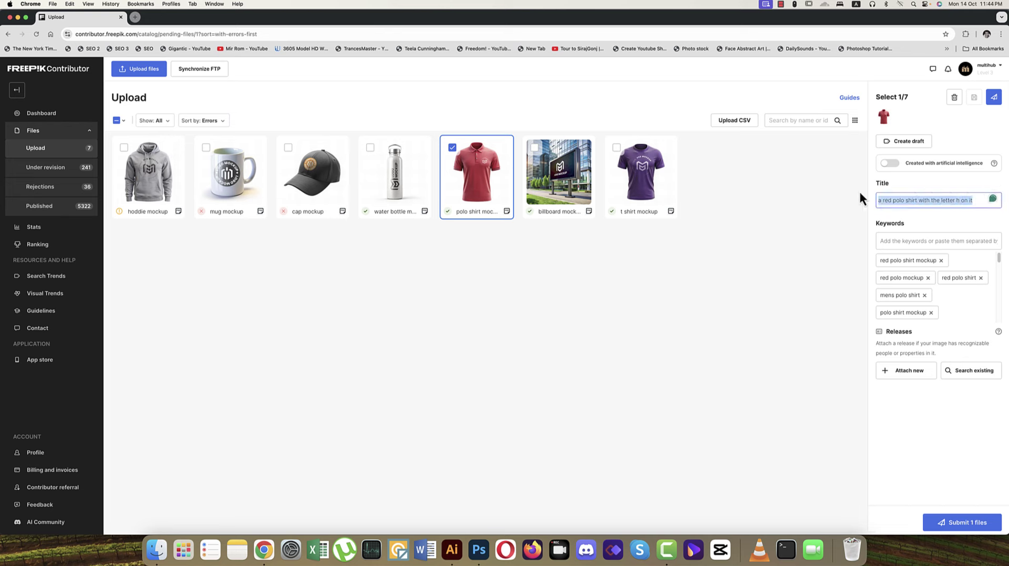
{"action": "type", "text": "re"}
{"action": "key", "text": "BackSpace"}
{"action": "key", "text": "BackSpace"}
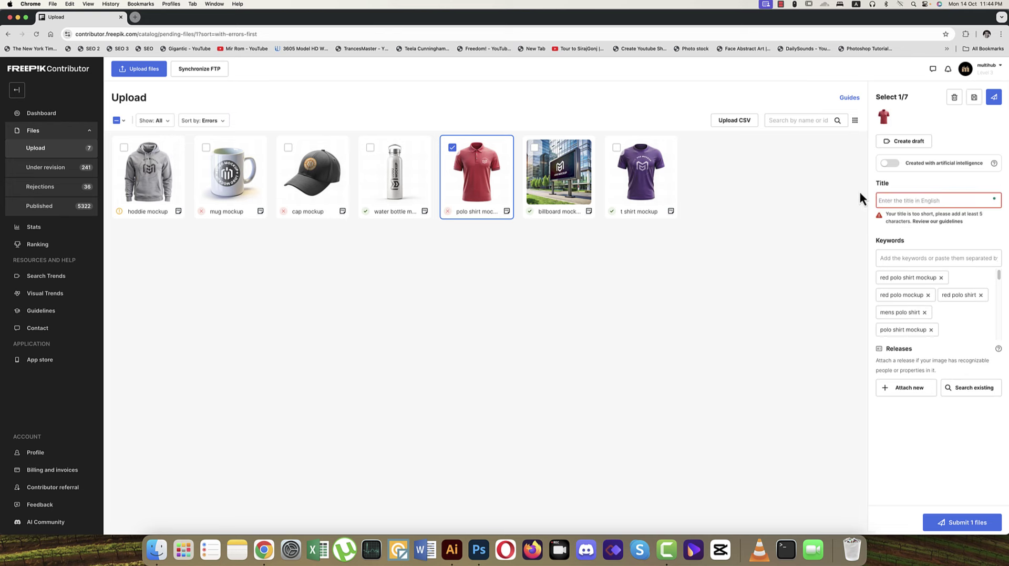
{"action": "type", "text": "a red "}
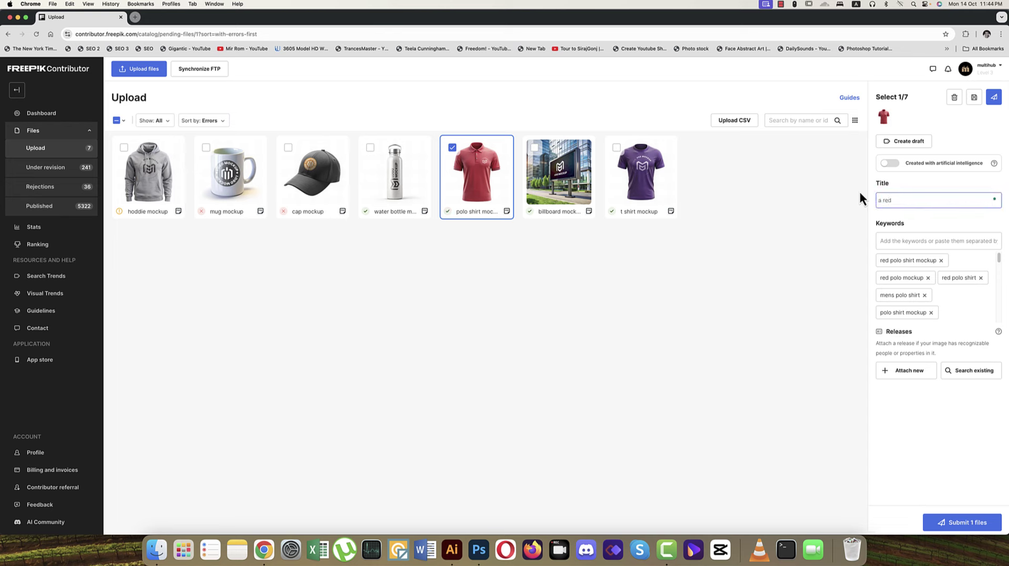
{"action": "type", "text": "polo"}
{"action": "type", "text": " shi"}
{"action": "type", "text": "irt "}
{"action": "type", "text": "mockiu"}
{"action": "type", "text": "p"}
Add the keyword "3d polo shirt" to the polo shirt mockup
{"action": "left_click", "coordinate": [907, 240]}
{"action": "type", "text": "3"}
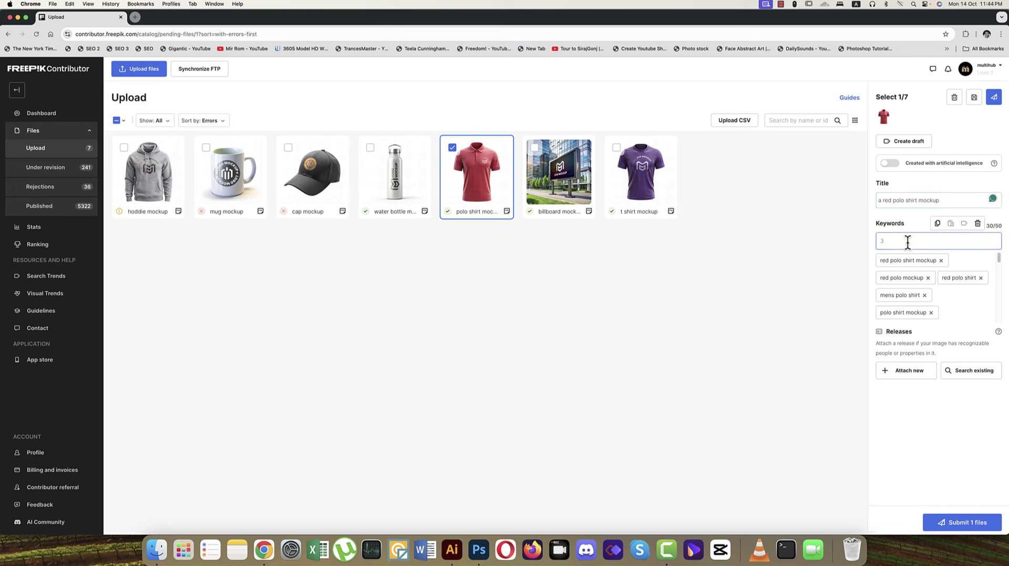
{"action": "type", "text": "d polo"}
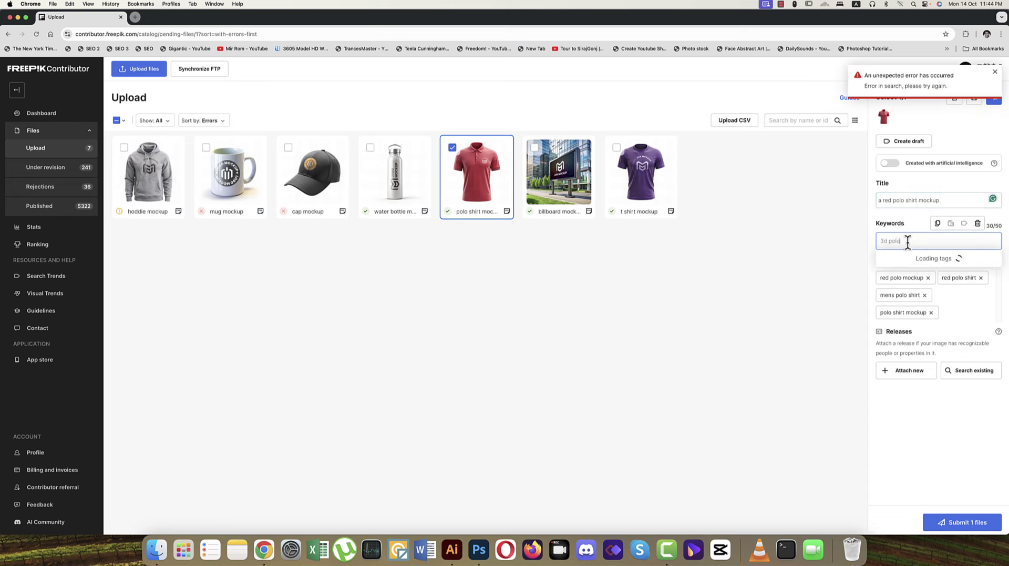
{"action": "type", "text": " shirt"}
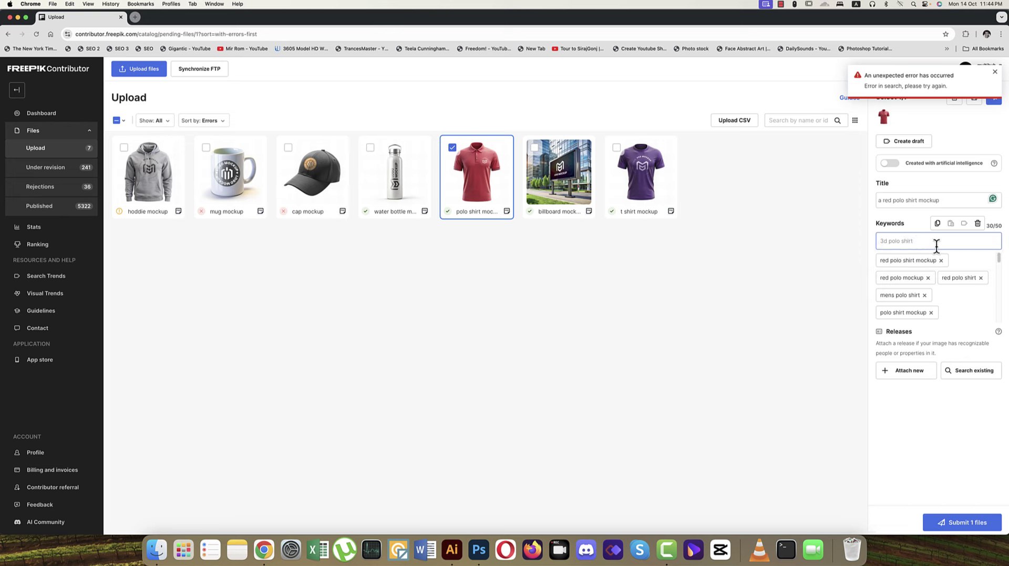
{"action": "key", "text": "Return"}
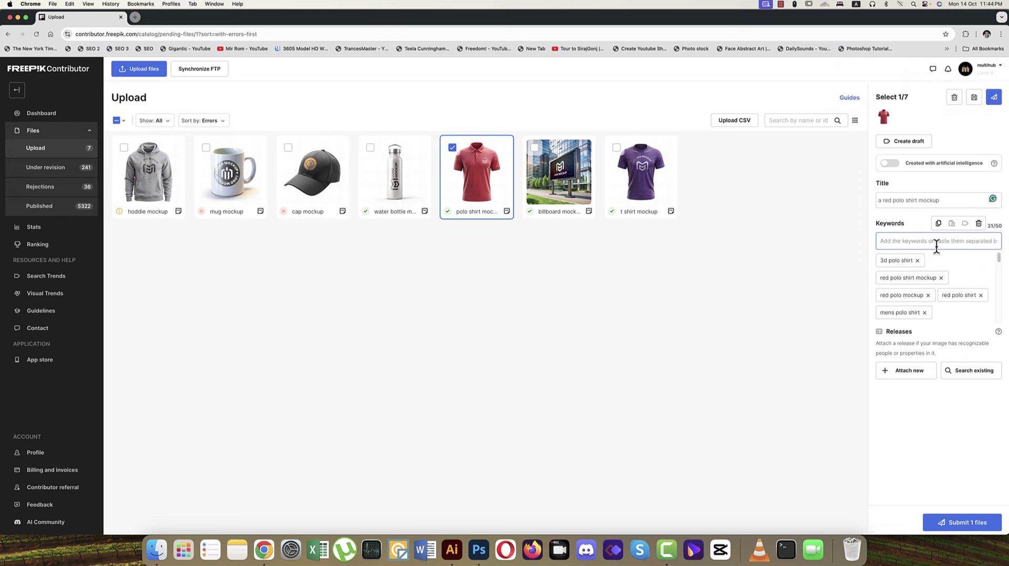
Save the polo shirt mockup's details and replace the billboard mockup's title with "billboard mockup"
{"action": "left_click", "coordinate": [975, 97]}
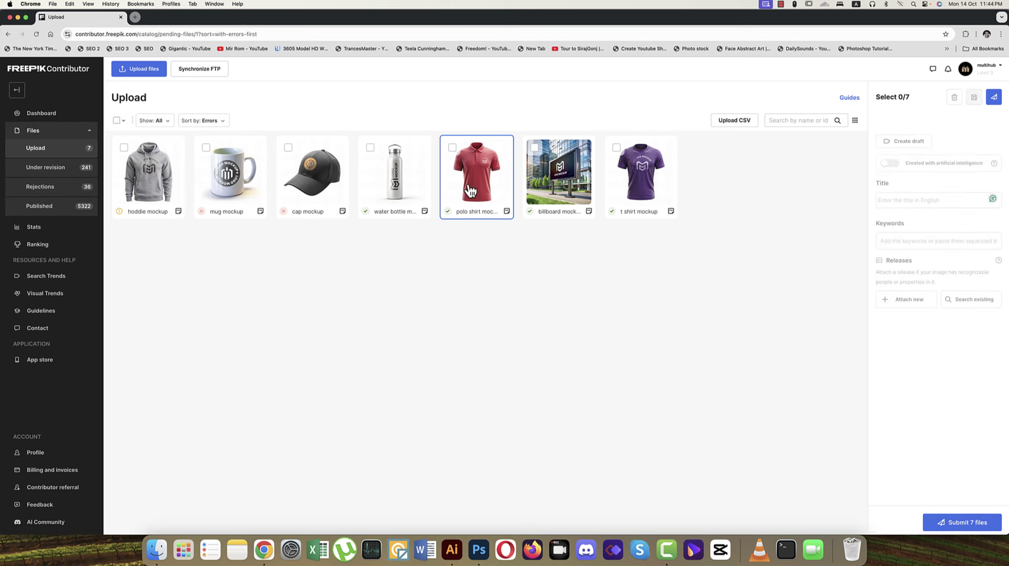
{"action": "left_click", "coordinate": [553, 181]}
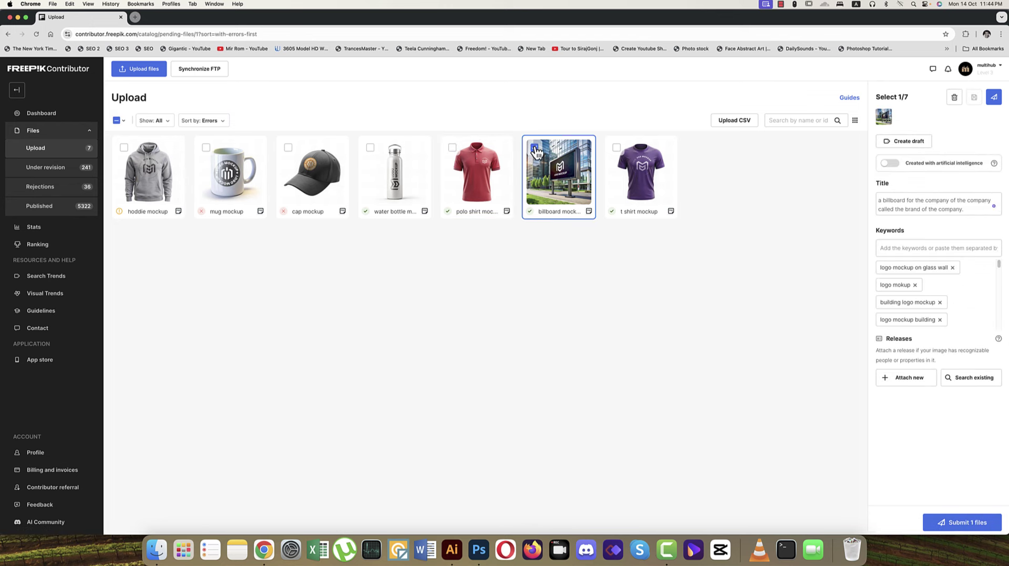
{"action": "left_click", "coordinate": [965, 209]}
{"action": "left_click_drag", "start_coordinate": [963, 210], "coordinate": [862, 199]}
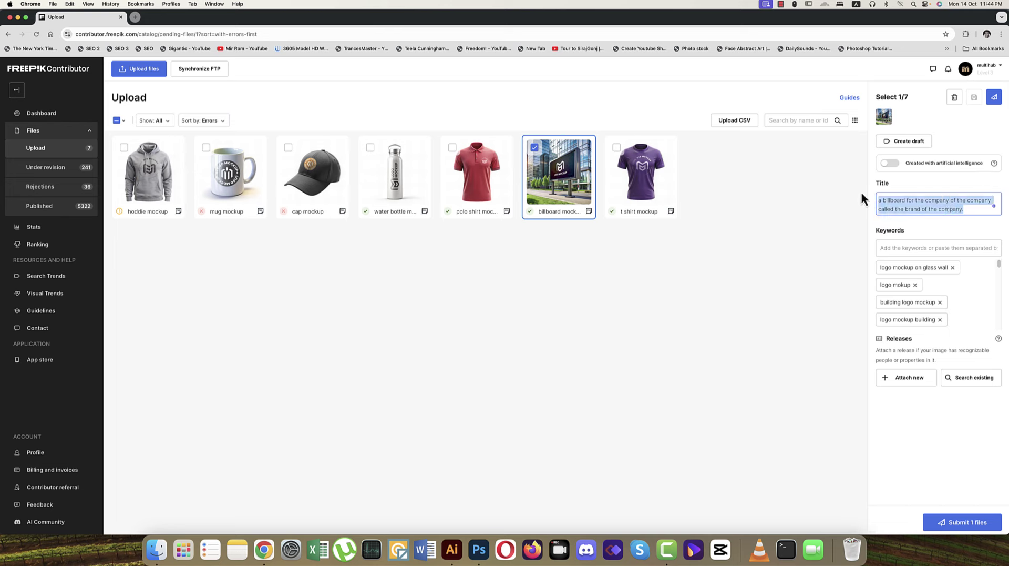
{"action": "type", "text": "bill"}
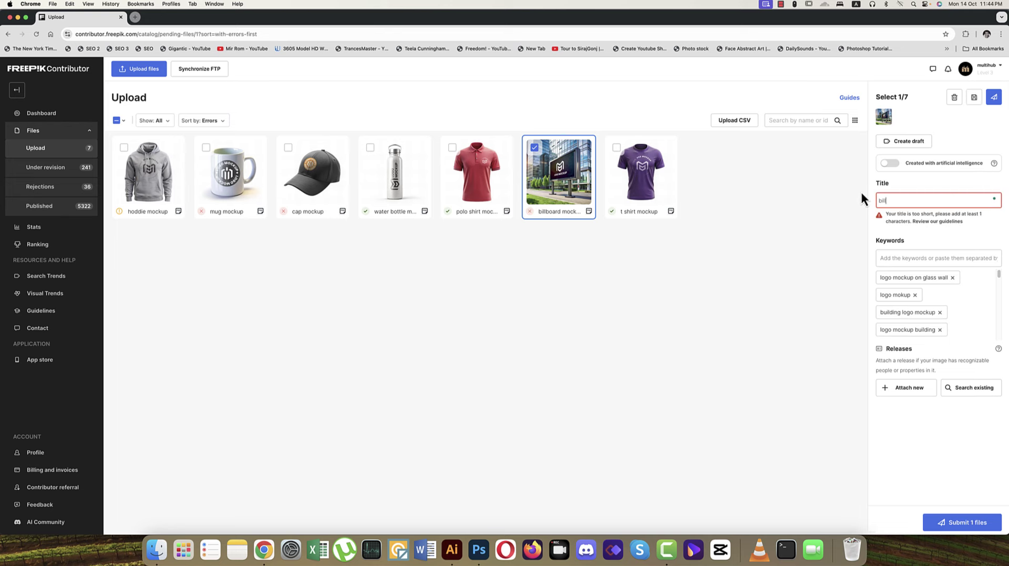
{"action": "type", "text": "board"}
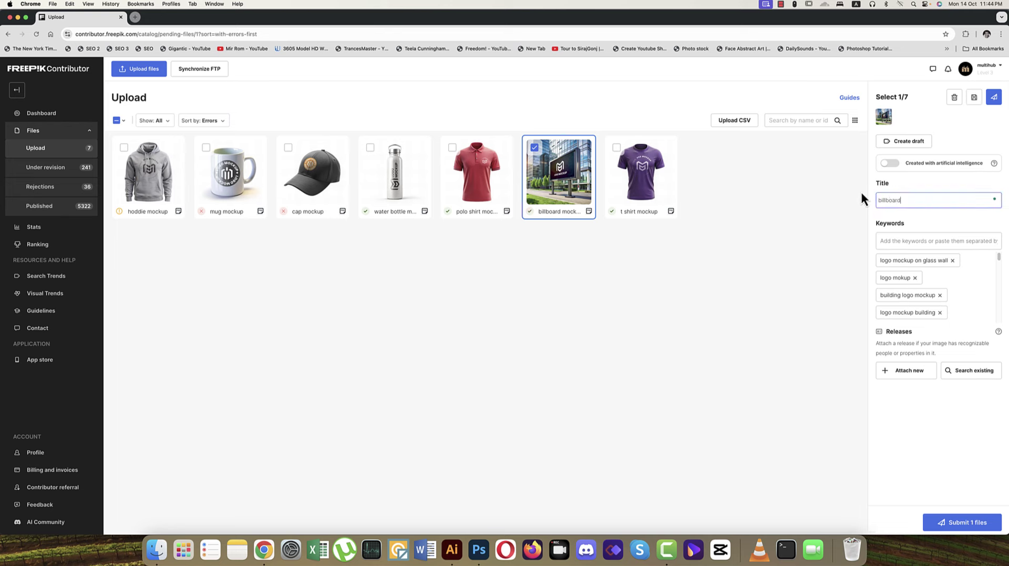
{"action": "type", "text": " mockup"}
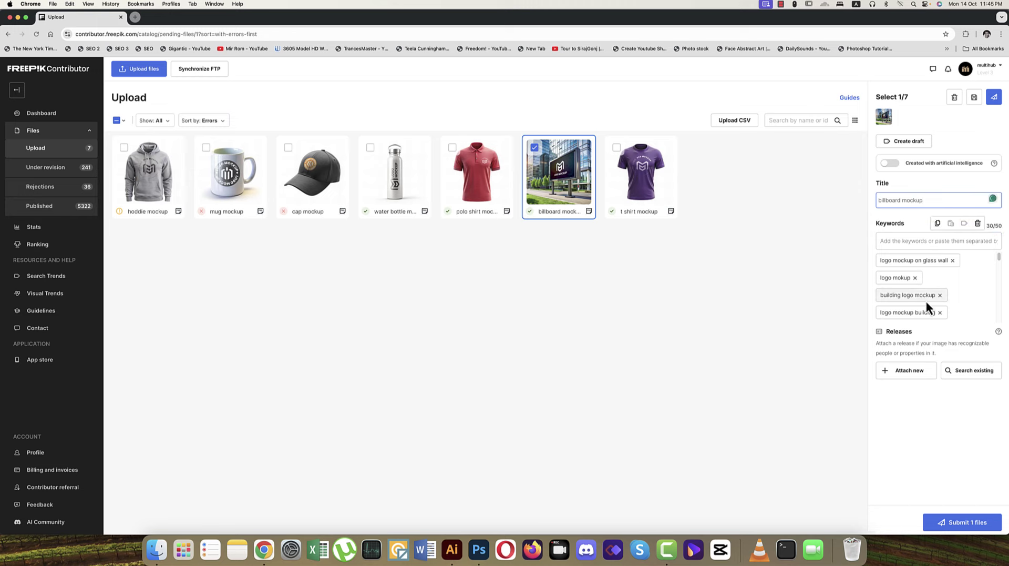
Review the billboard mockup's keyword list and save its details
{"action": "scroll", "coordinate": [927, 301], "scroll_direction": "down", "scroll_amount": 10}
{"action": "scroll", "coordinate": [927, 301], "scroll_direction": "up", "scroll_amount": 10}
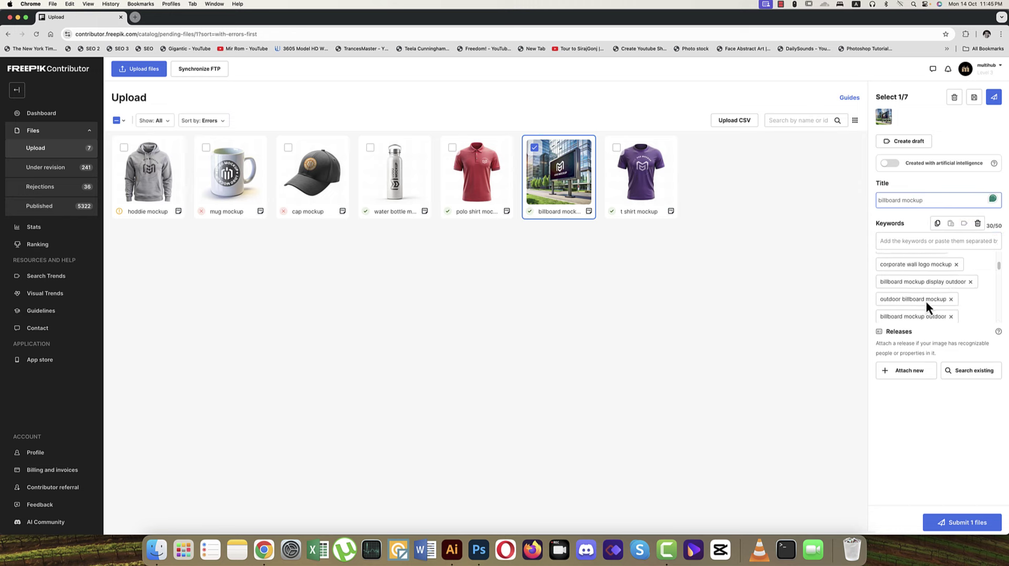
{"action": "left_click", "coordinate": [975, 103]}
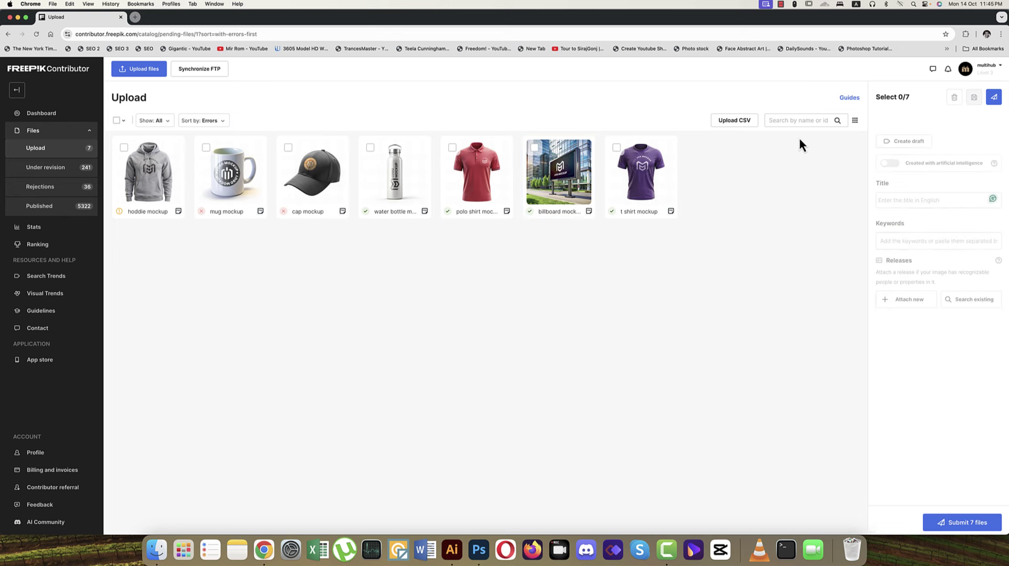
Replace the purple t-shirt mockup's title with "t shirt mockup" and save its details
{"action": "left_click", "coordinate": [617, 148]}
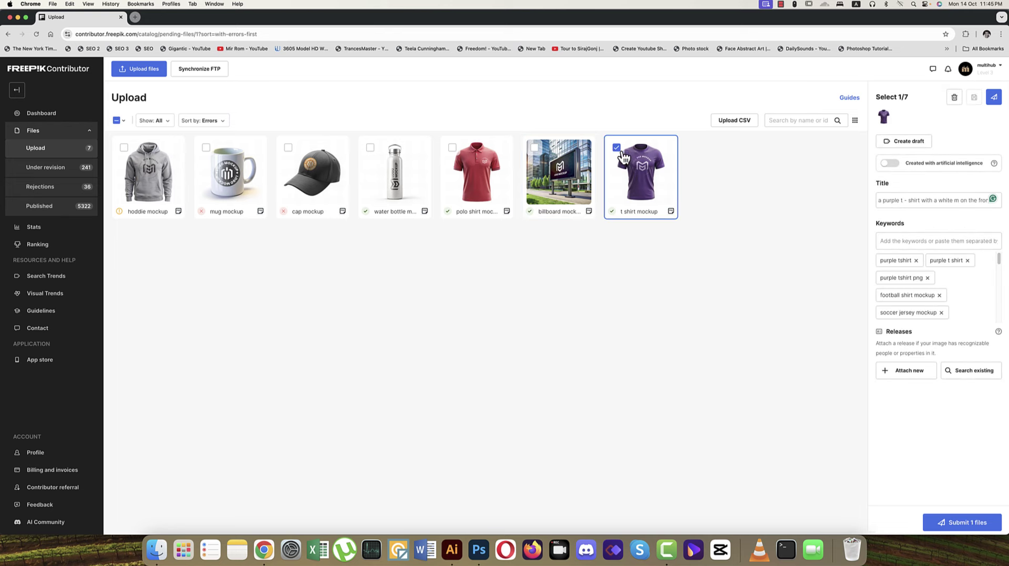
{"action": "left_click", "coordinate": [906, 200]}
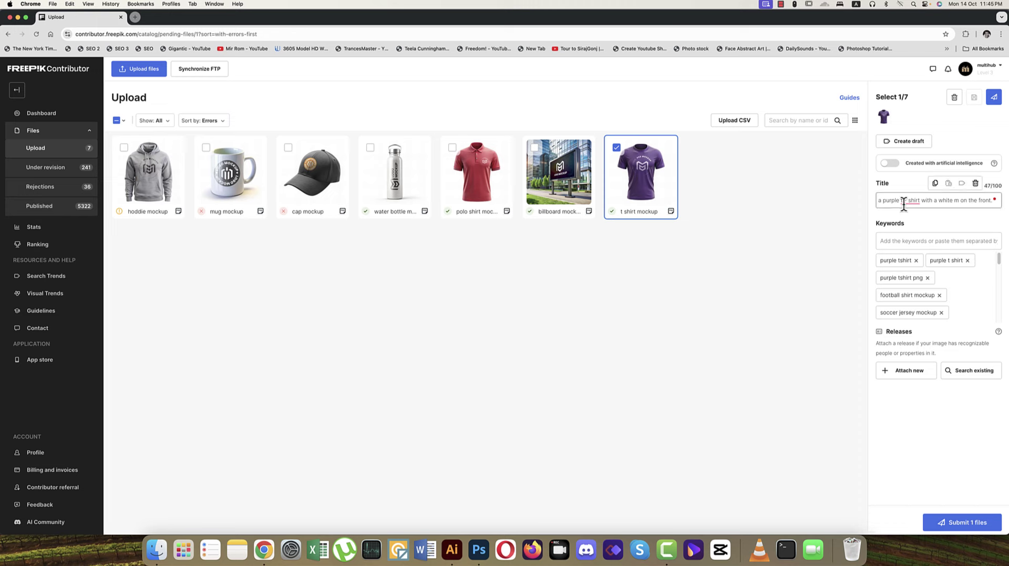
{"action": "key", "text": "super+a"}
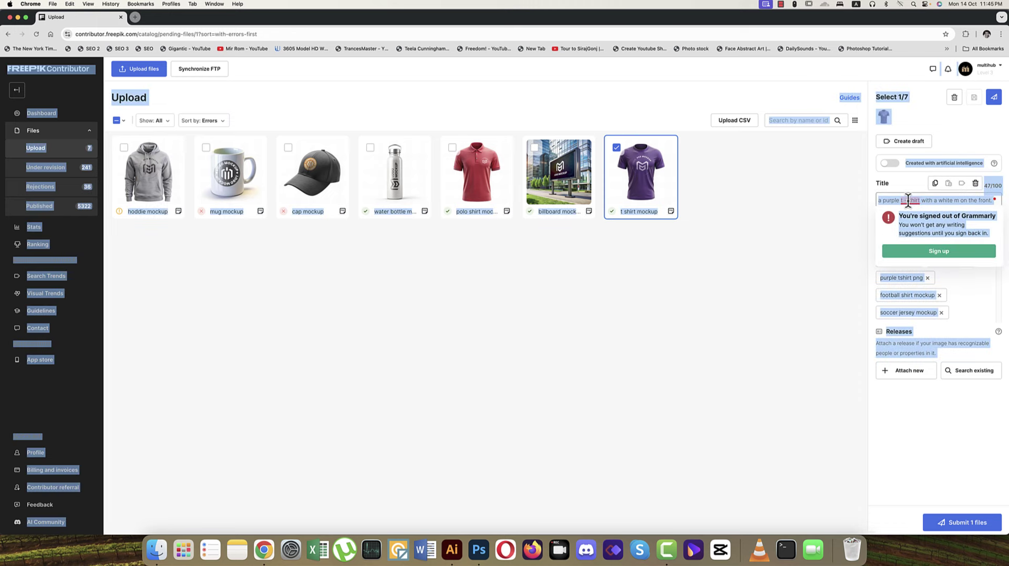
{"action": "left_click", "coordinate": [912, 200]}
{"action": "key", "text": "super+a"}
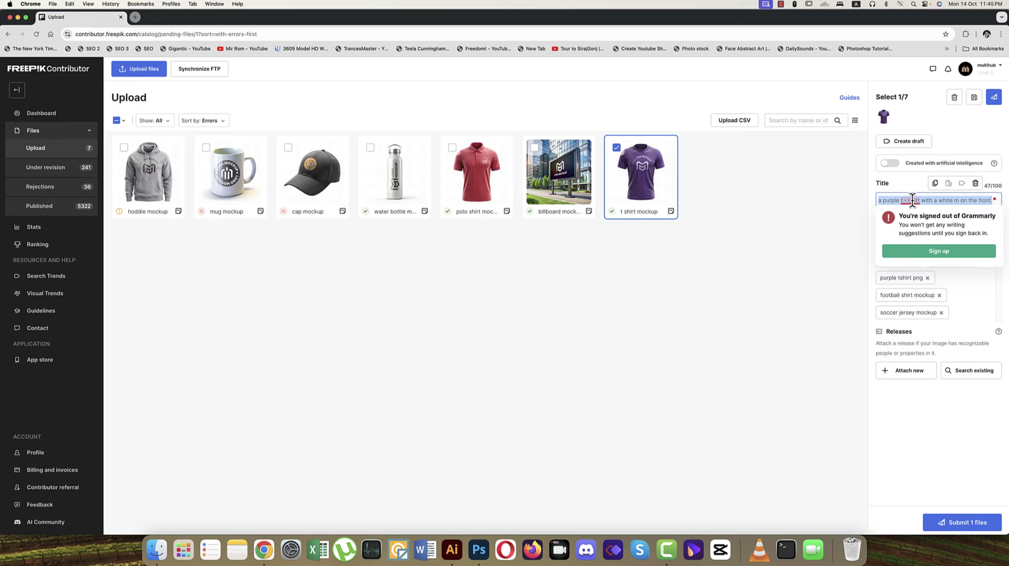
{"action": "key", "text": "BackSpace"}
{"action": "type", "text": "t shirt"}
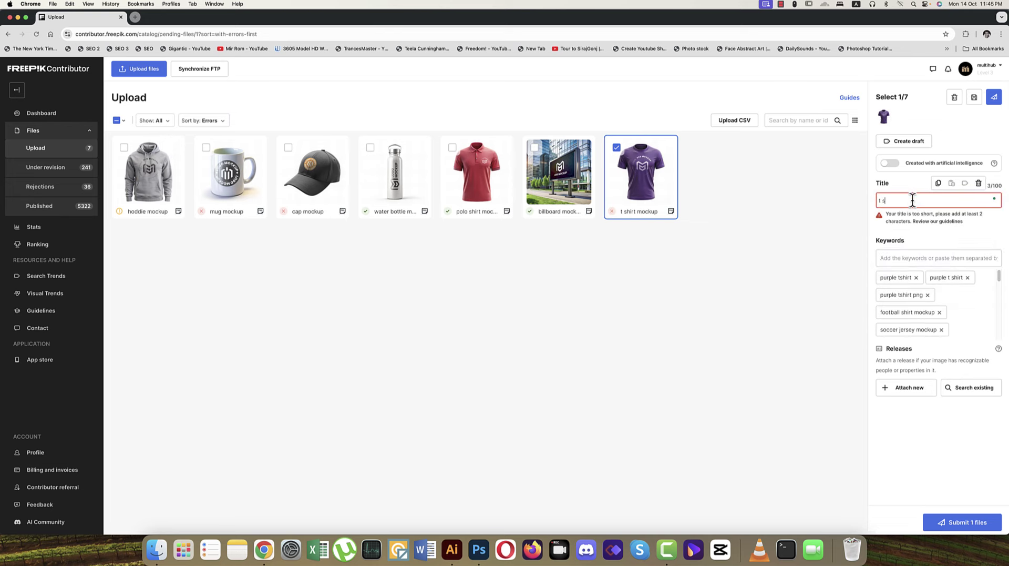
{"action": "type", "text": "ckup"}
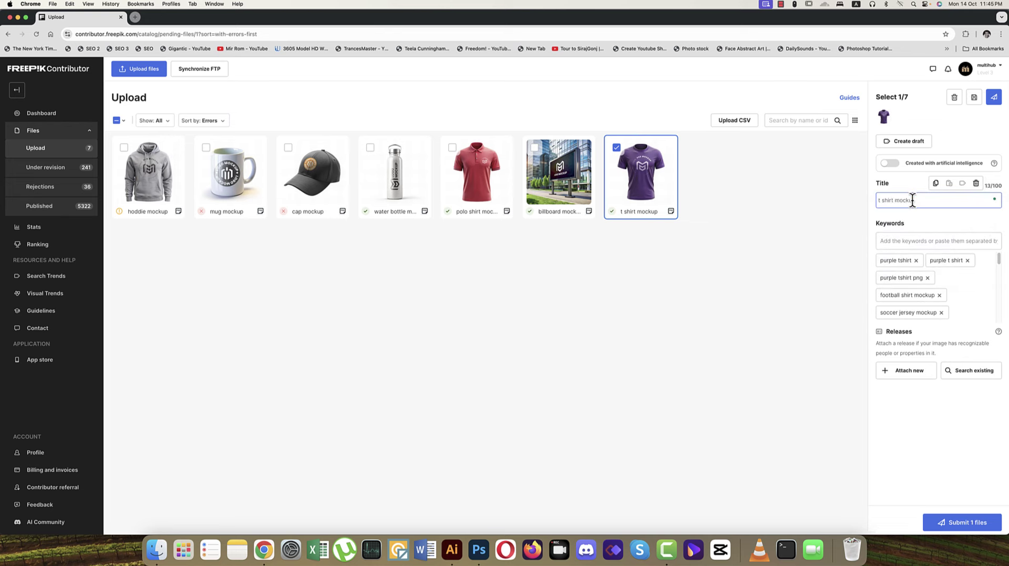
{"action": "left_click", "coordinate": [973, 100]}
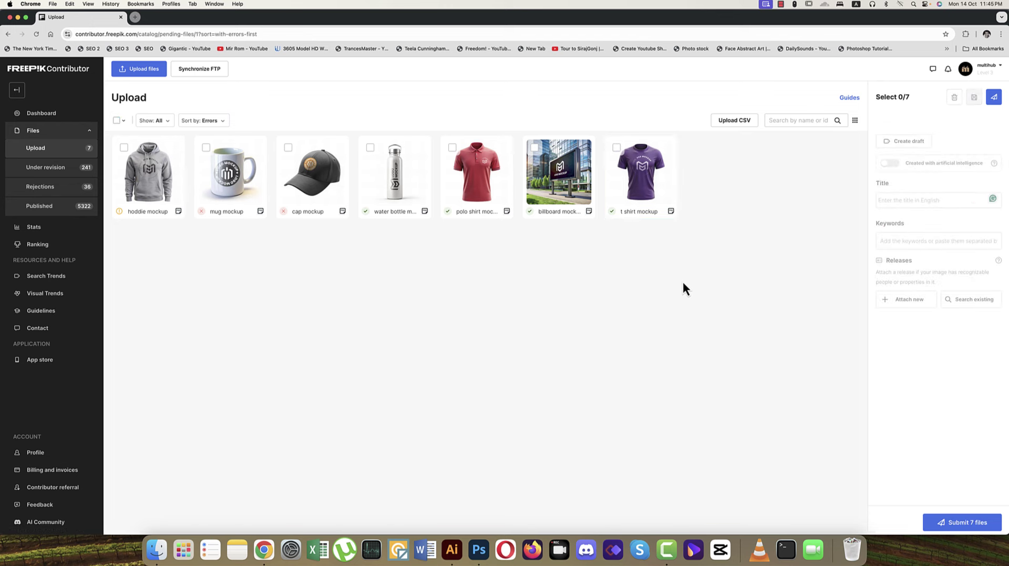
Change the water bottle mockup's title to "a silver water bottle psd mockup" and save its details
{"action": "left_click", "coordinate": [402, 189]}
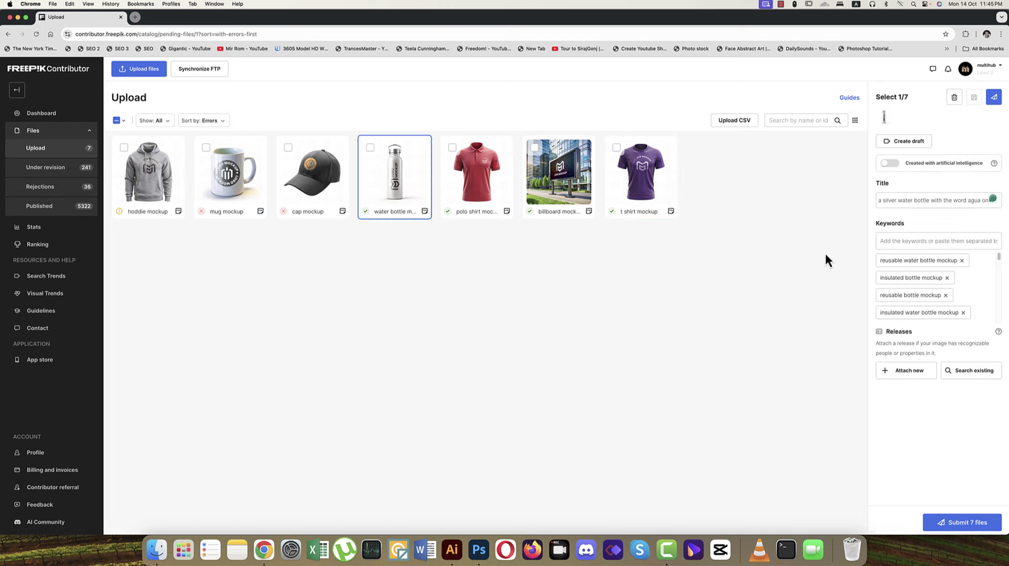
{"action": "left_click", "coordinate": [931, 199]}
{"action": "key", "text": "shift+super+Right"}
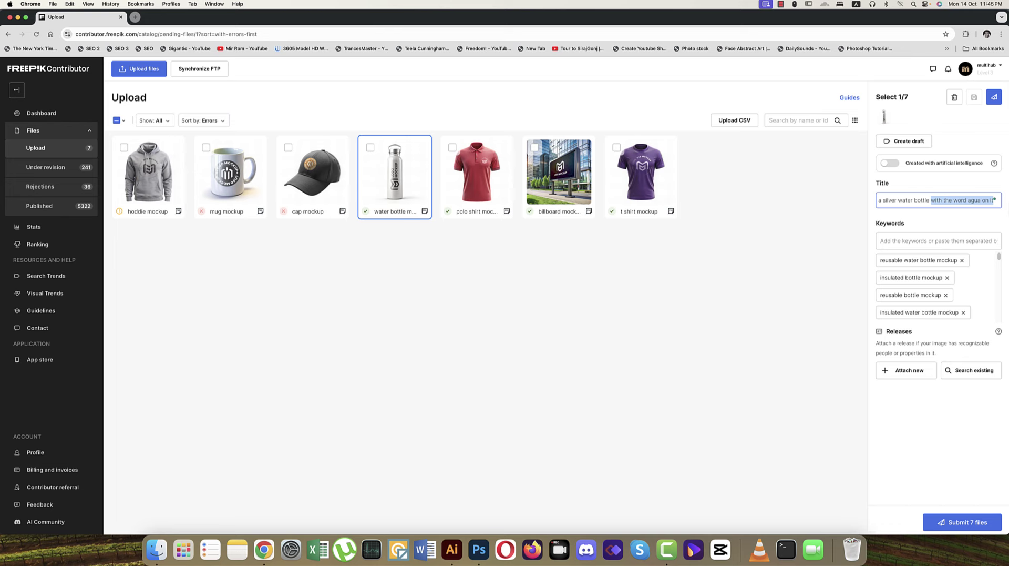
{"action": "key", "text": "BackSpace"}
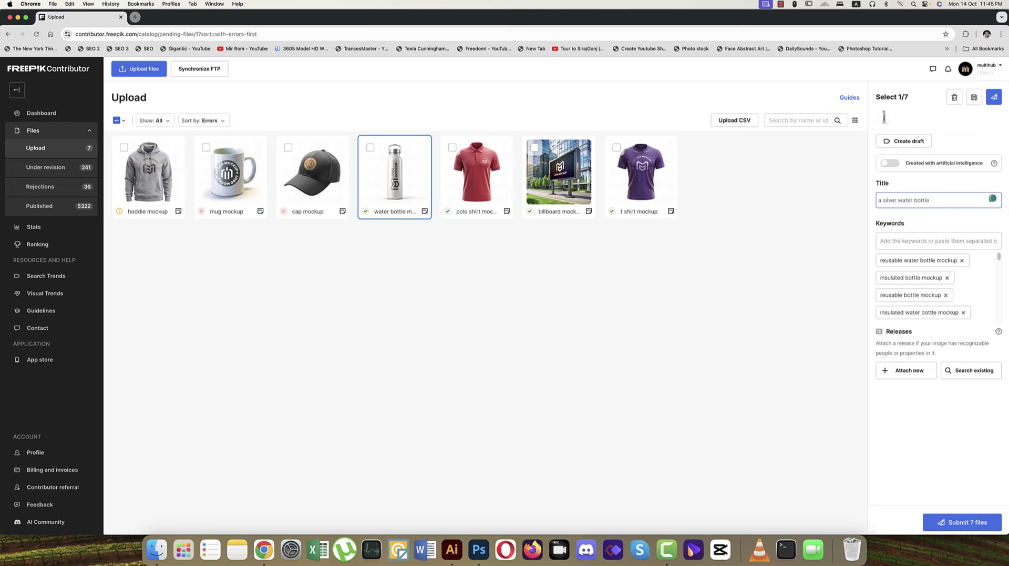
{"action": "type", "text": "psd mockup"}
{"action": "left_click", "coordinate": [975, 98]}
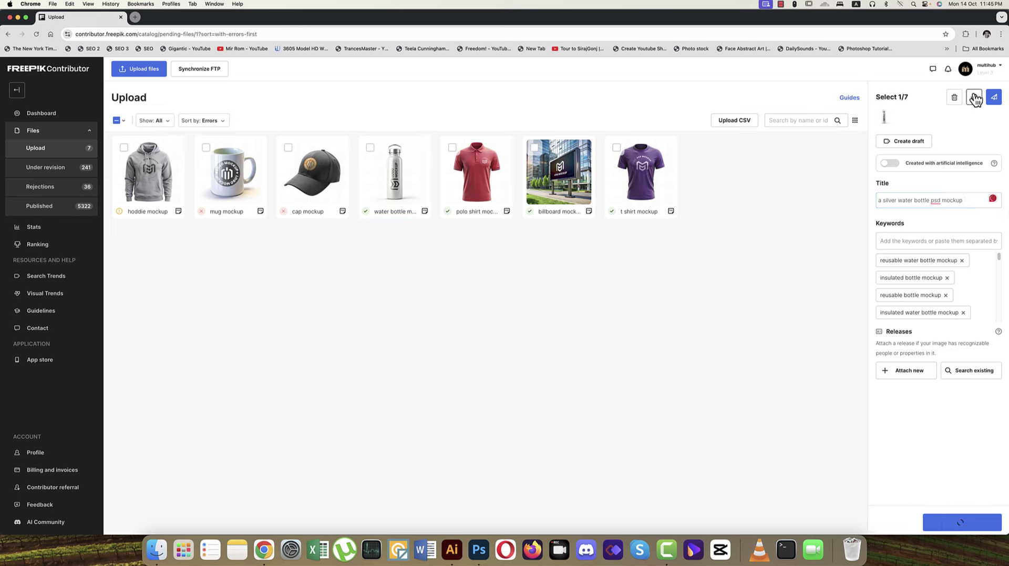
Replace the cap mockup's title with "cap mockup psd template" and save its details
{"action": "left_click", "coordinate": [288, 147]}
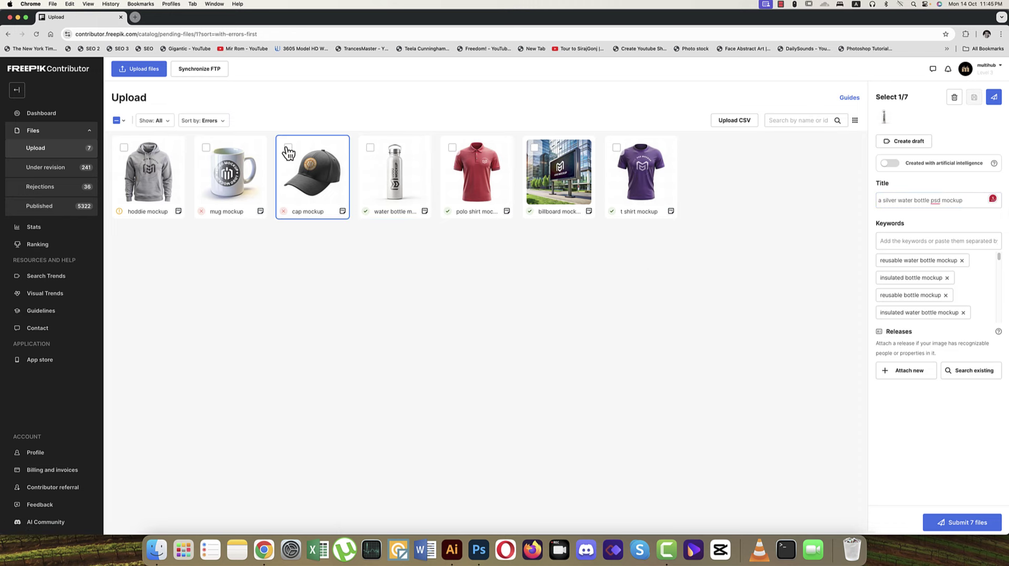
{"action": "left_click", "coordinate": [882, 203]}
{"action": "key", "text": "super+a"}
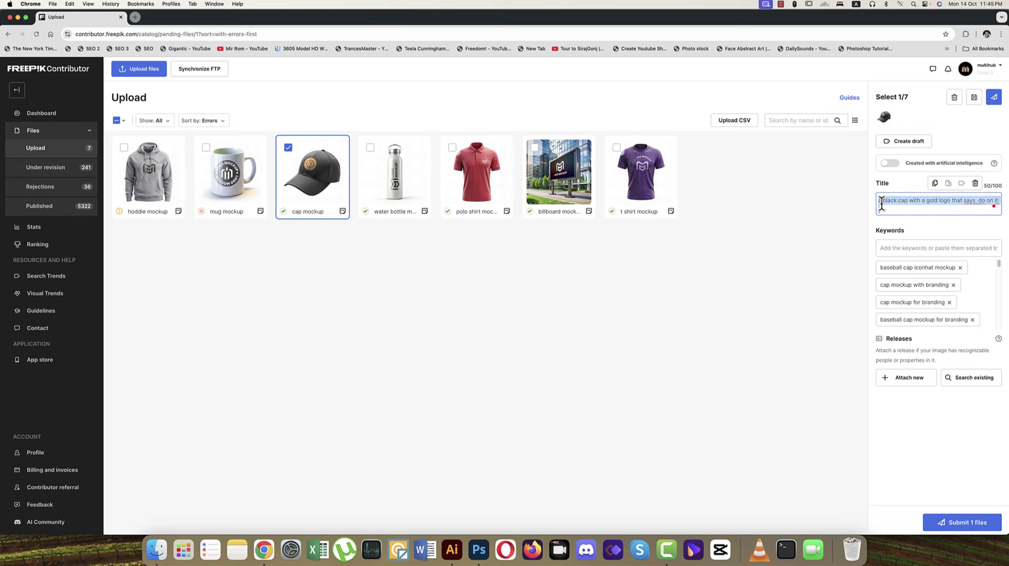
{"action": "key", "text": "BackSpace"}
{"action": "type", "text": "cap mock"}
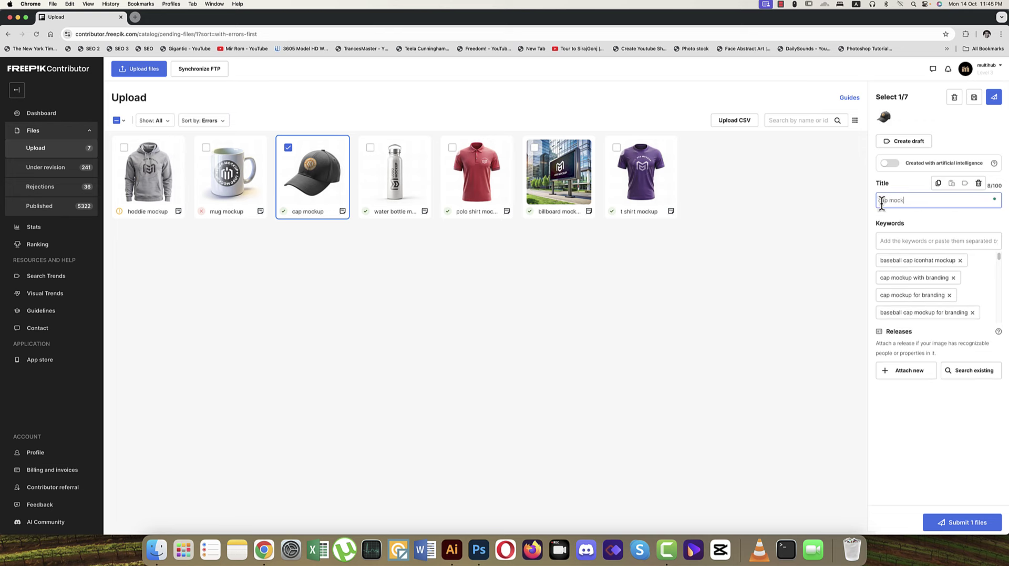
{"action": "type", "text": "up "}
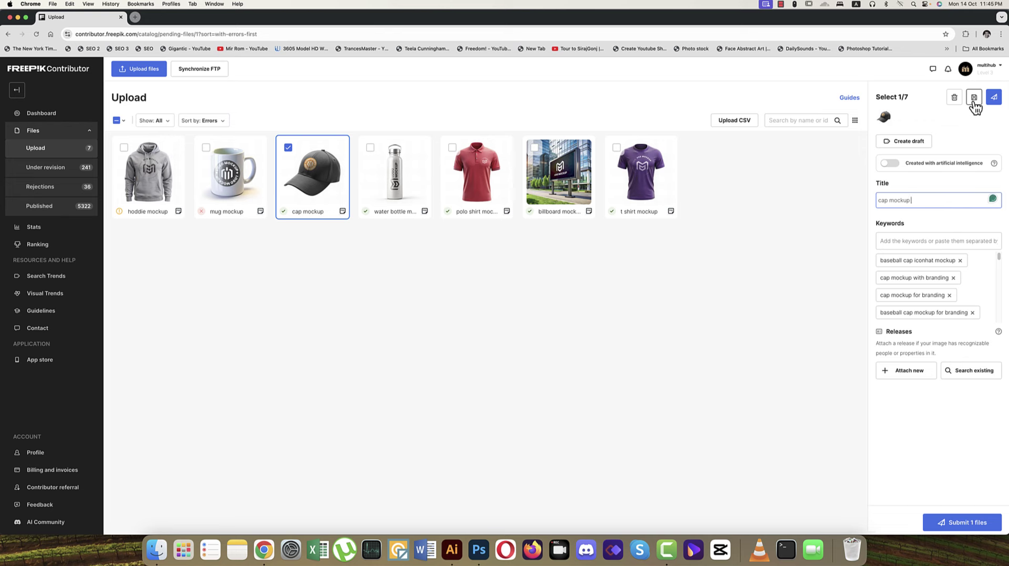
{"action": "type", "text": "psd template"}
{"action": "left_click", "coordinate": [974, 99]}
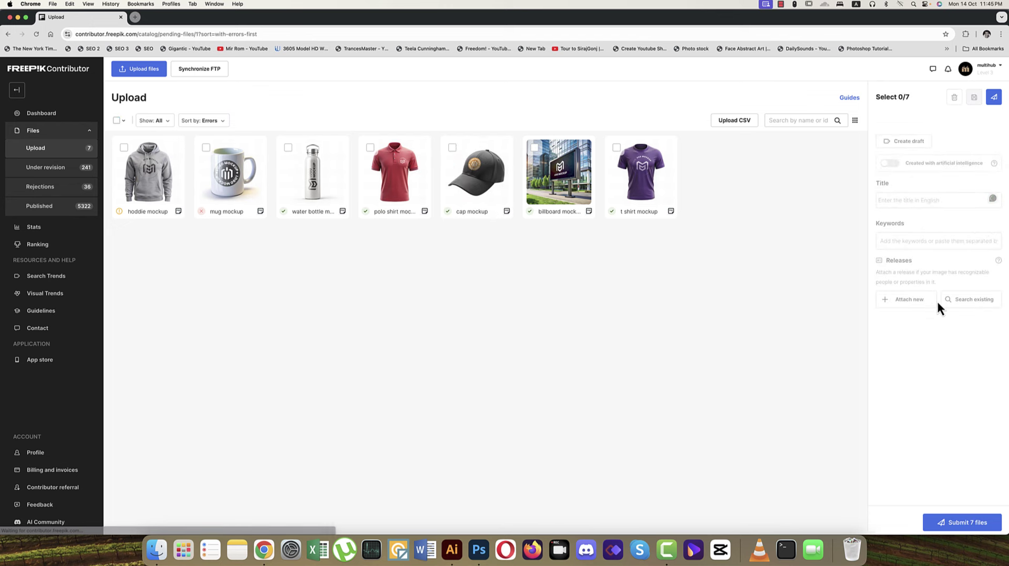